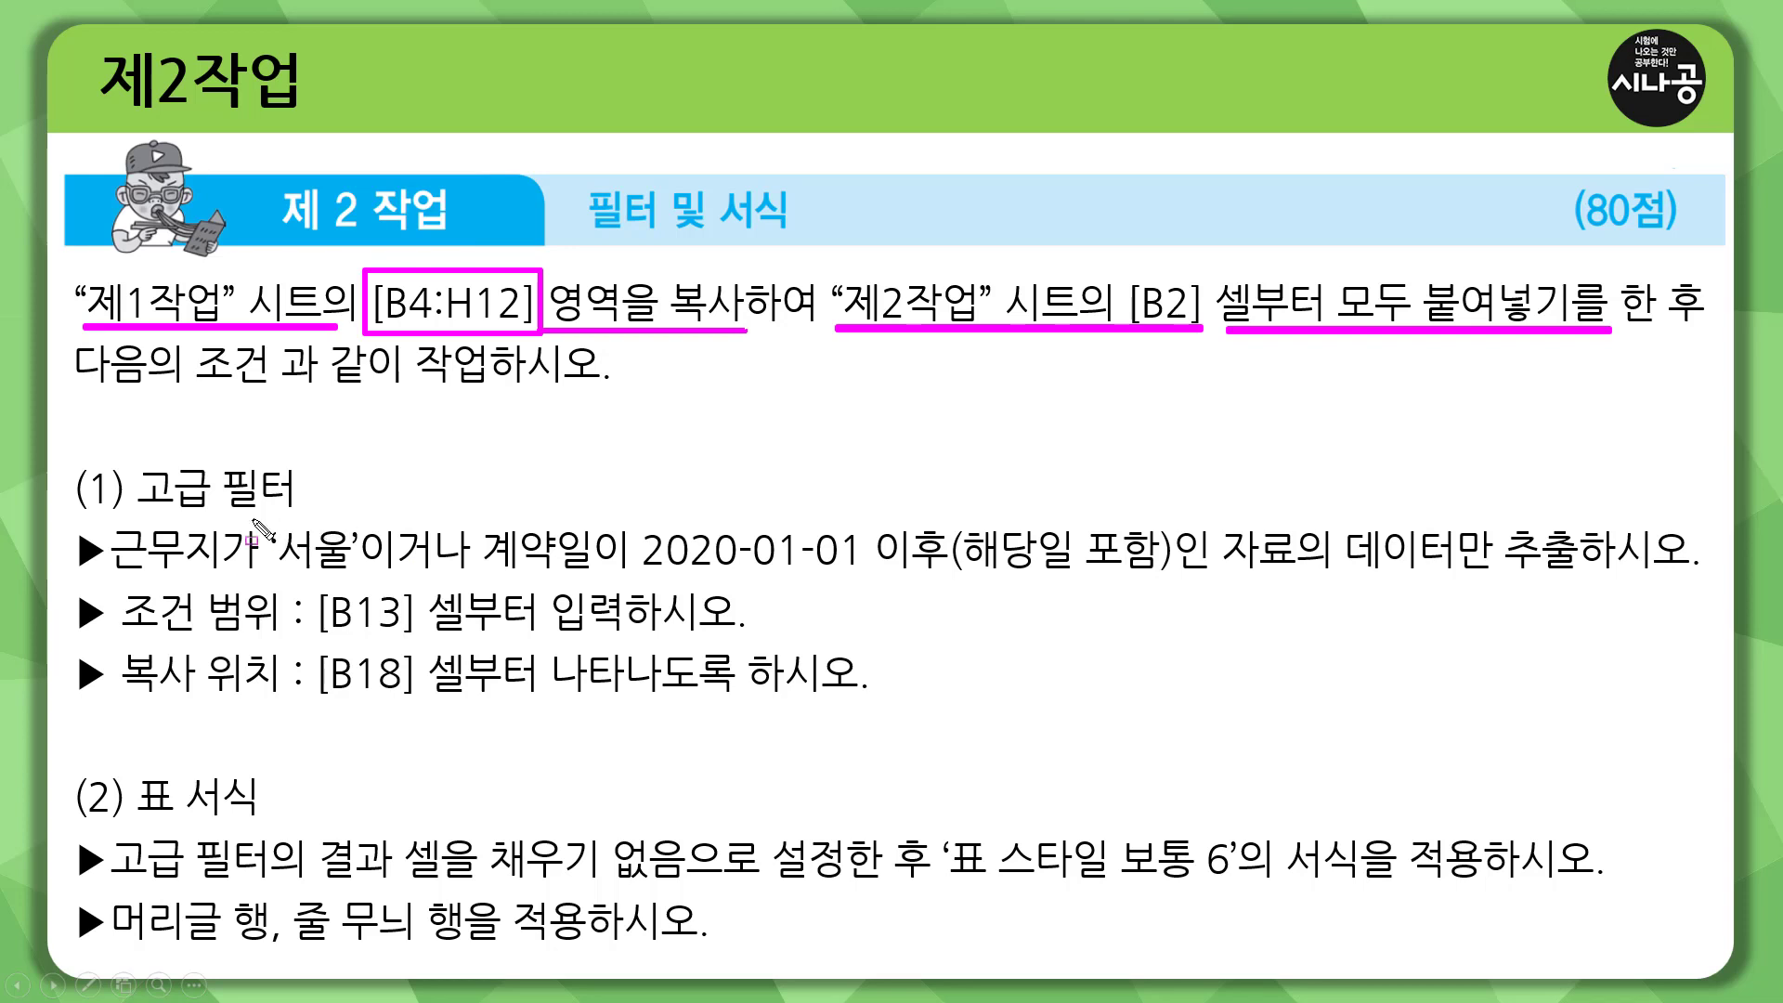
{"action": "left_click_drag", "start_coordinate": [70, 511], "coordinate": [293, 509]}
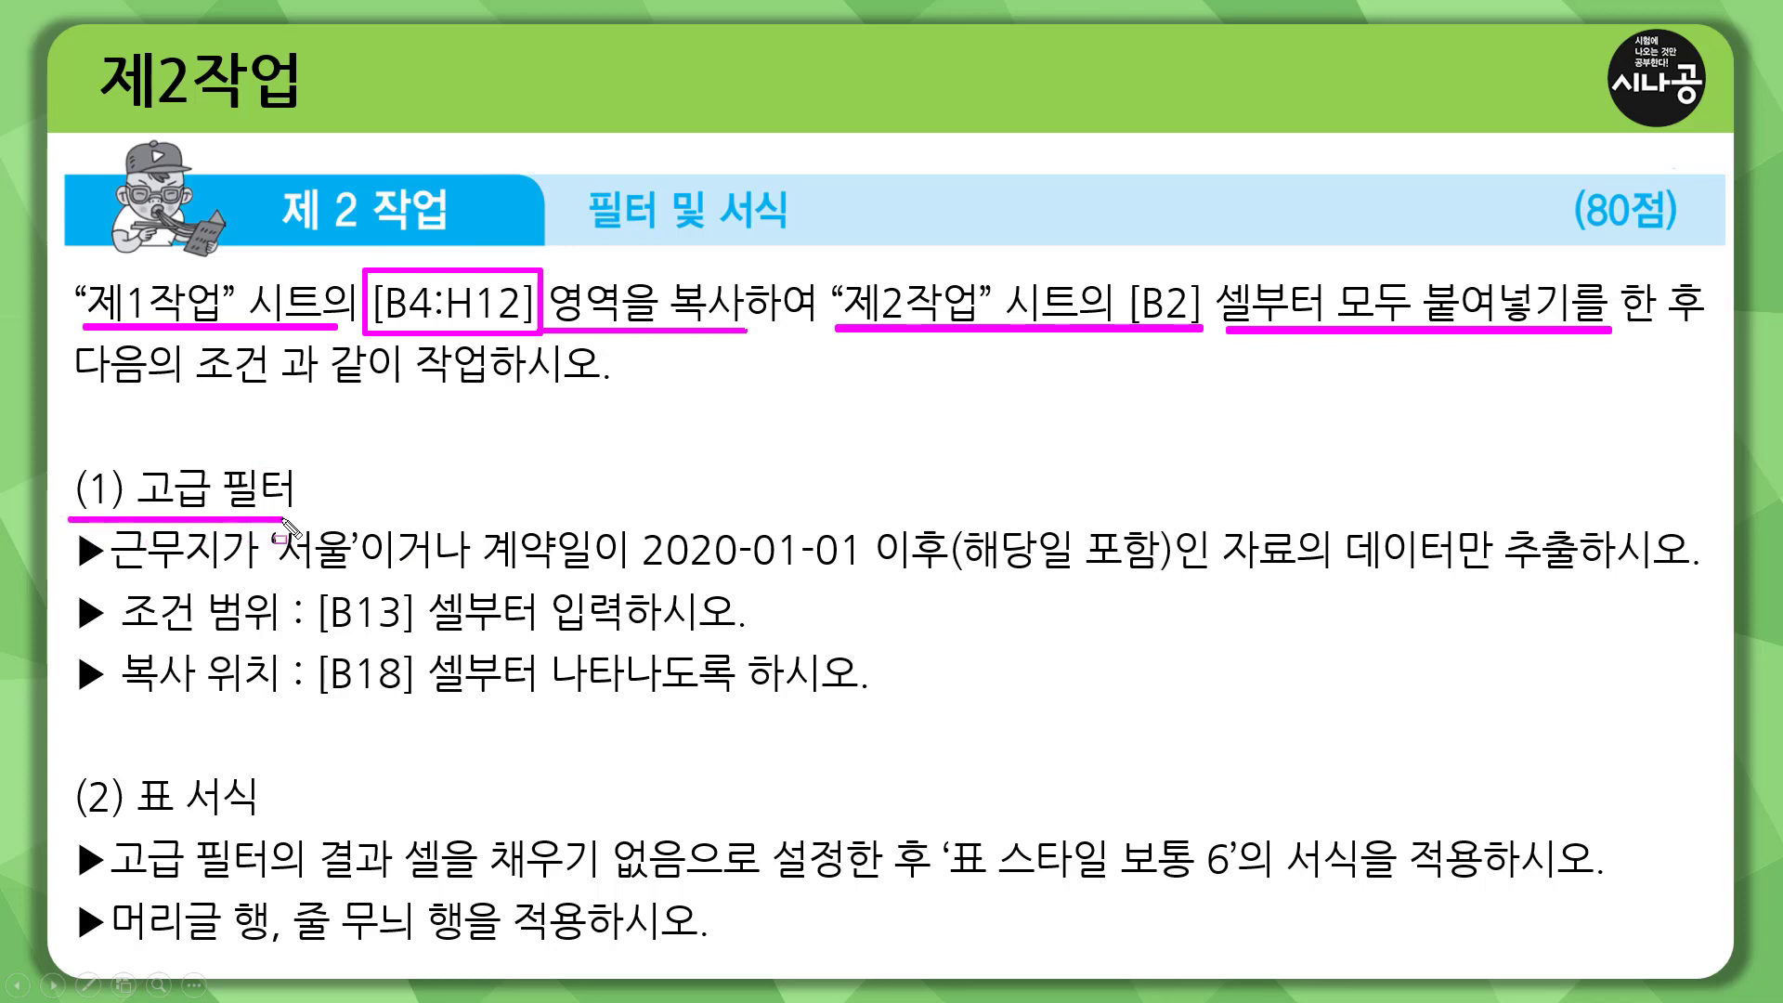
{"action": "left_click_drag", "start_coordinate": [77, 823], "coordinate": [277, 823]}
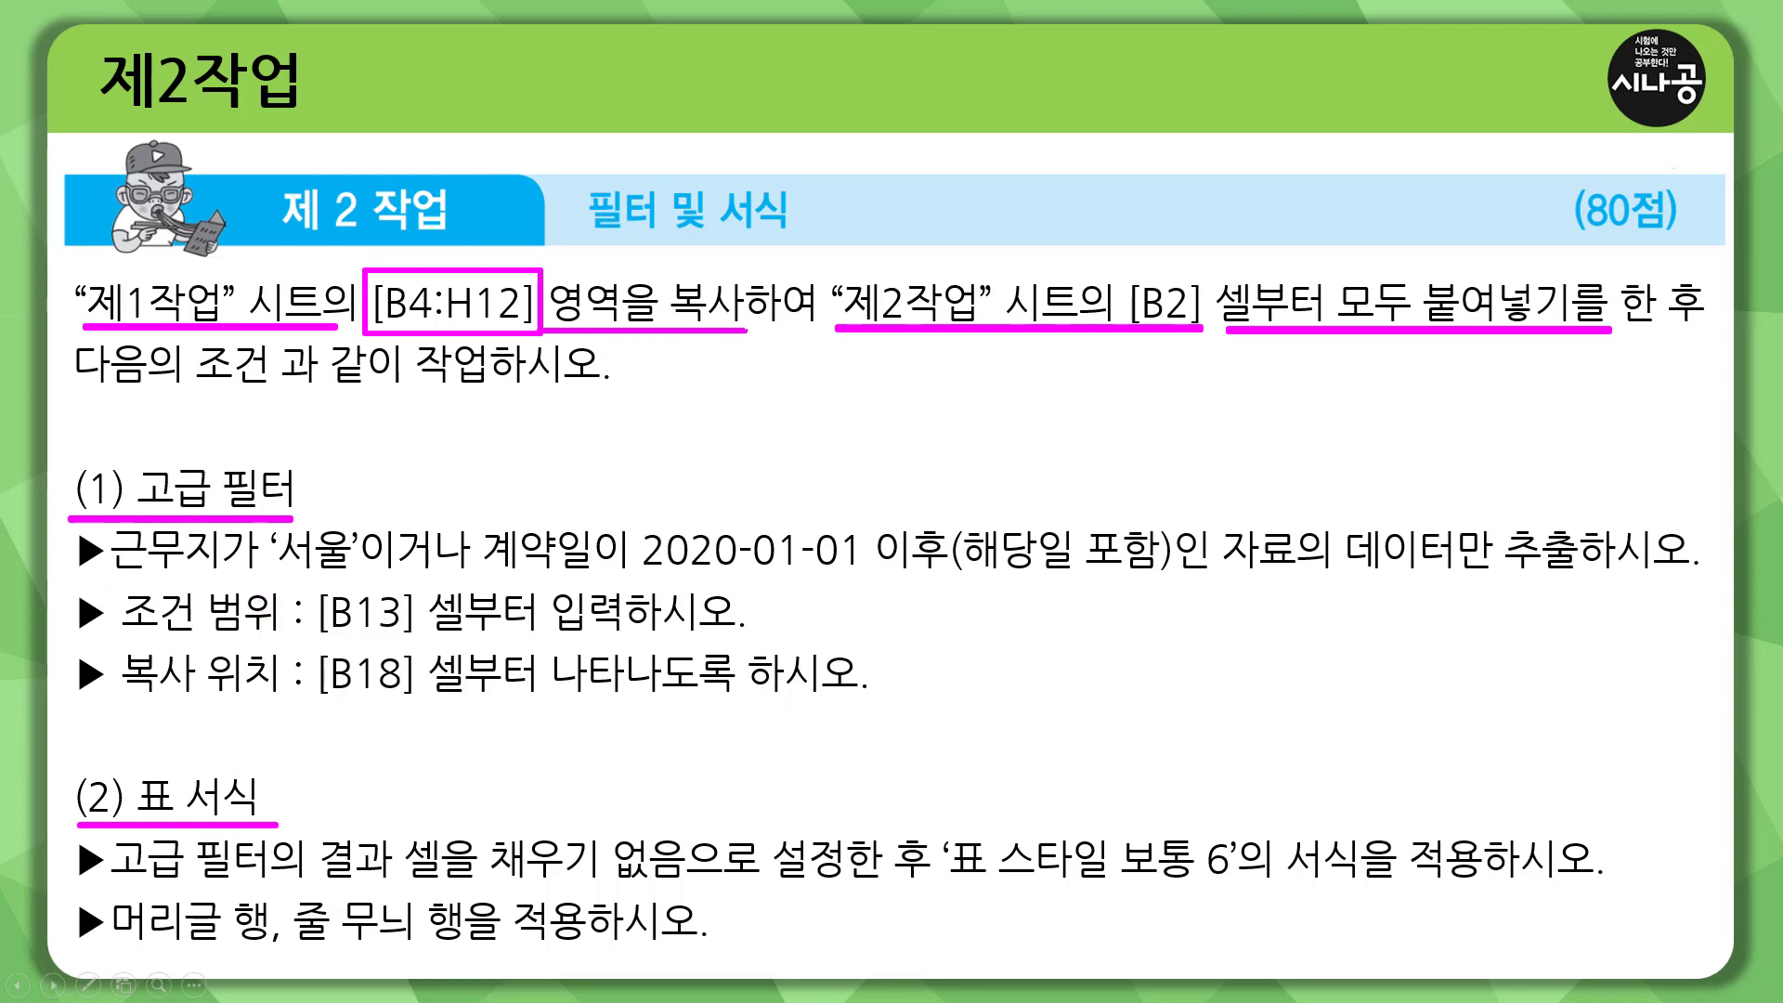
Step: Switch to Excel and copy the range B4:H12 of the 제1작업 sheet into the 제2작업 sheet starting at cell B2
{"action": "key", "text": "alt+Tab"}
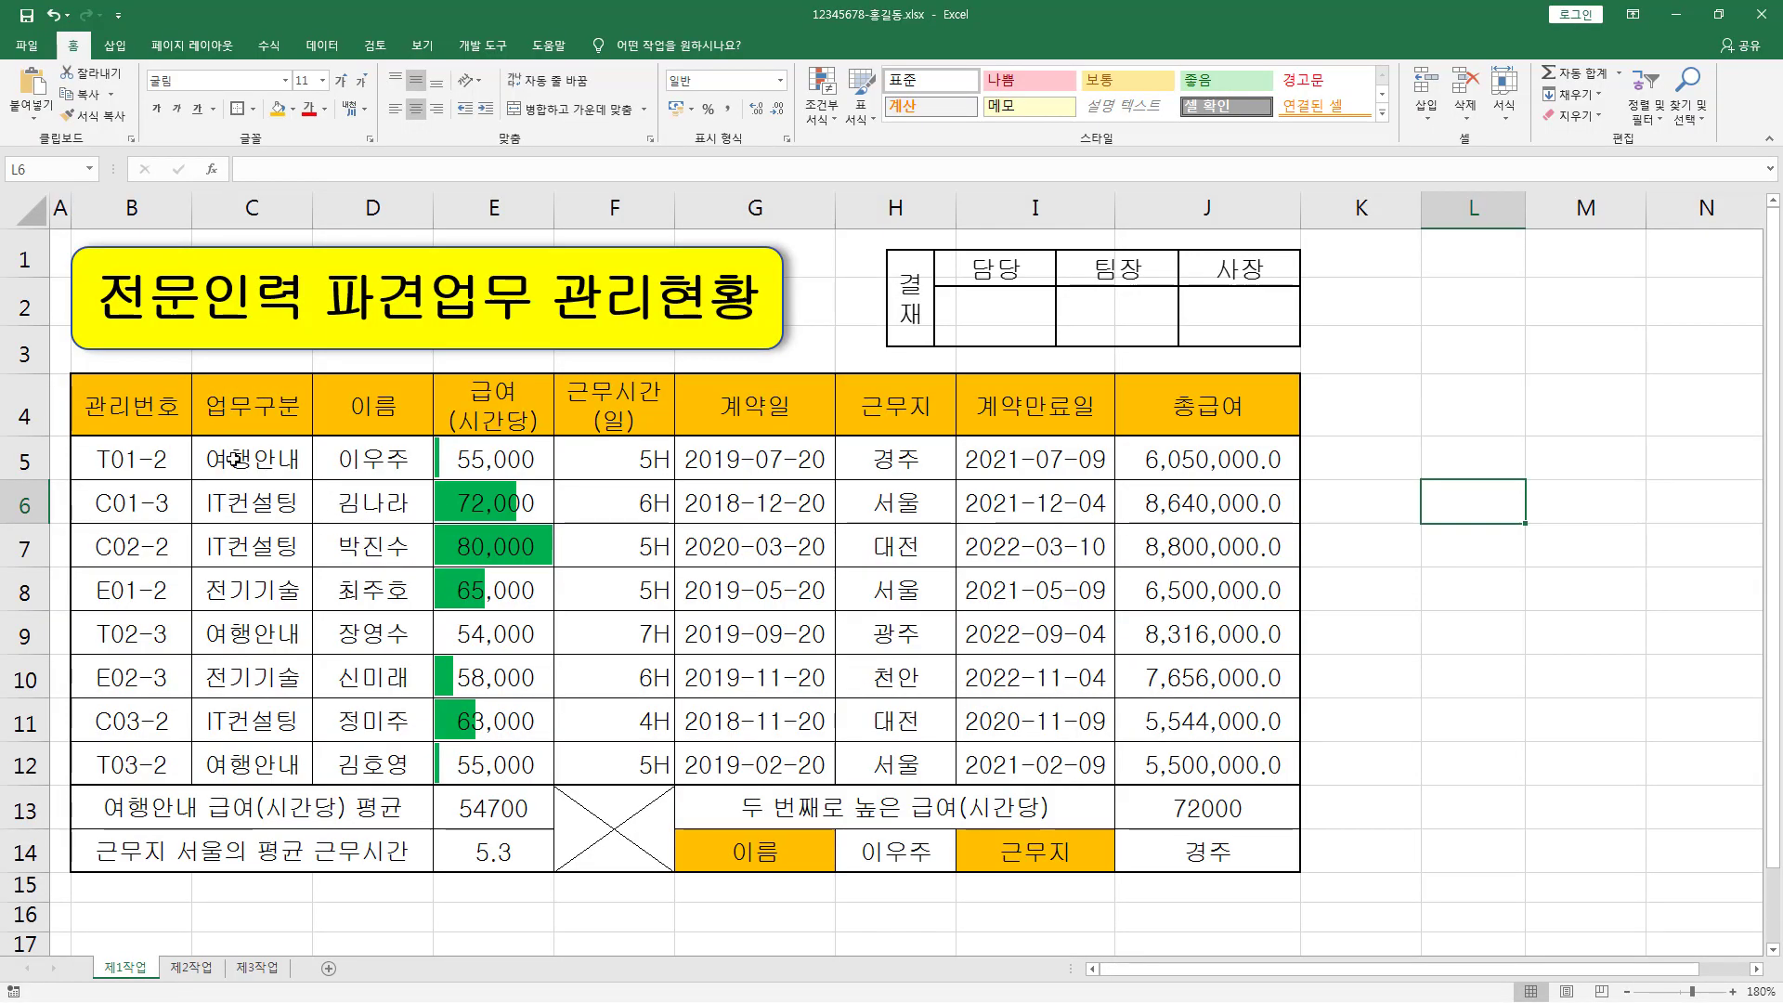
{"action": "left_click_drag", "start_coordinate": [146, 414], "coordinate": [854, 761]}
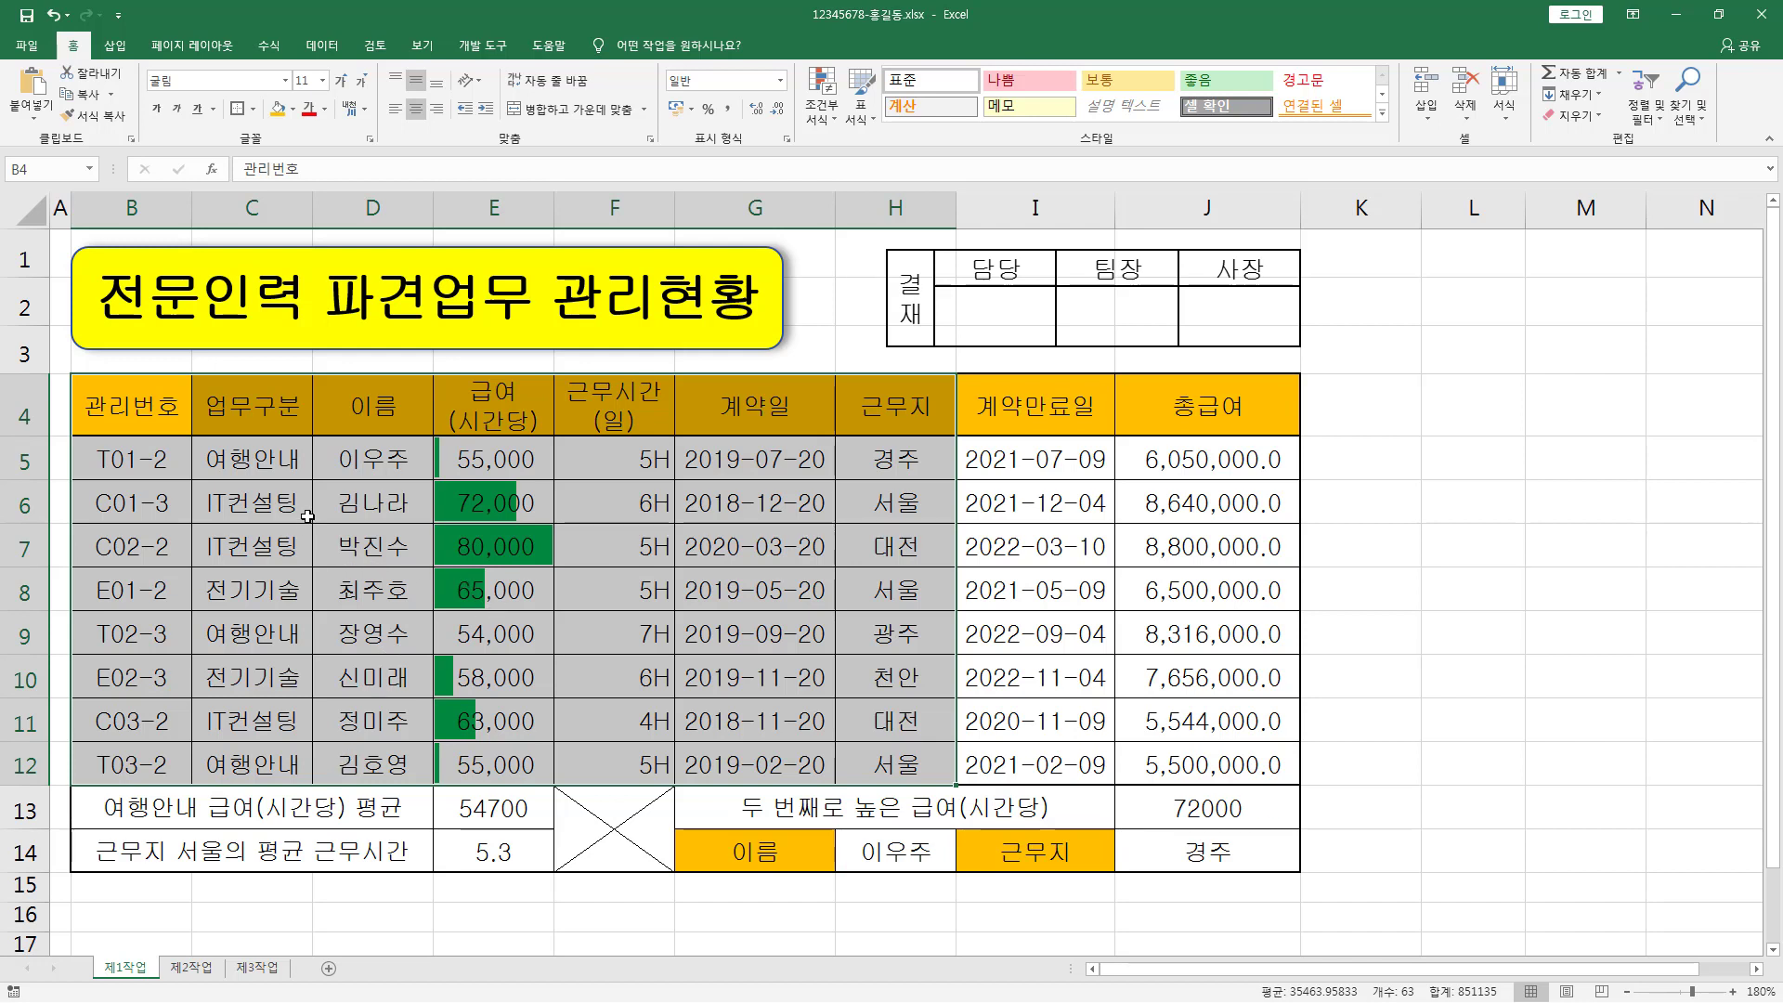
{"action": "key", "text": "ctrl+c"}
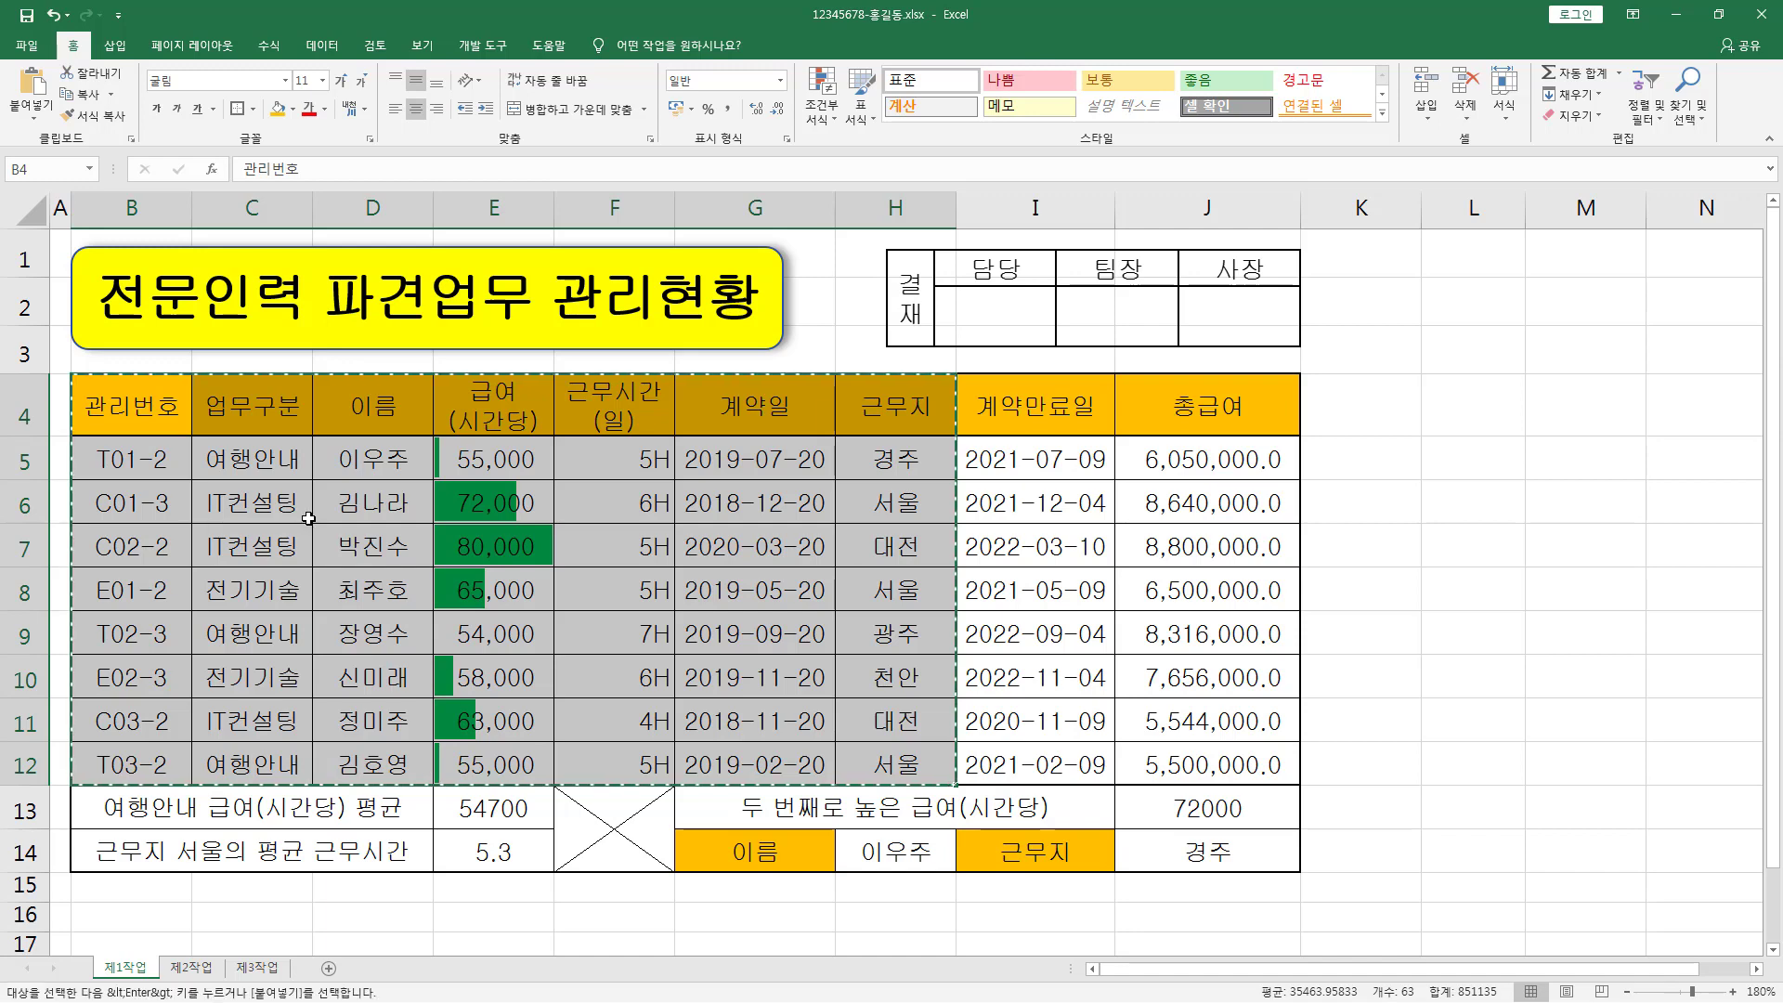
{"action": "left_click", "coordinate": [199, 969]}
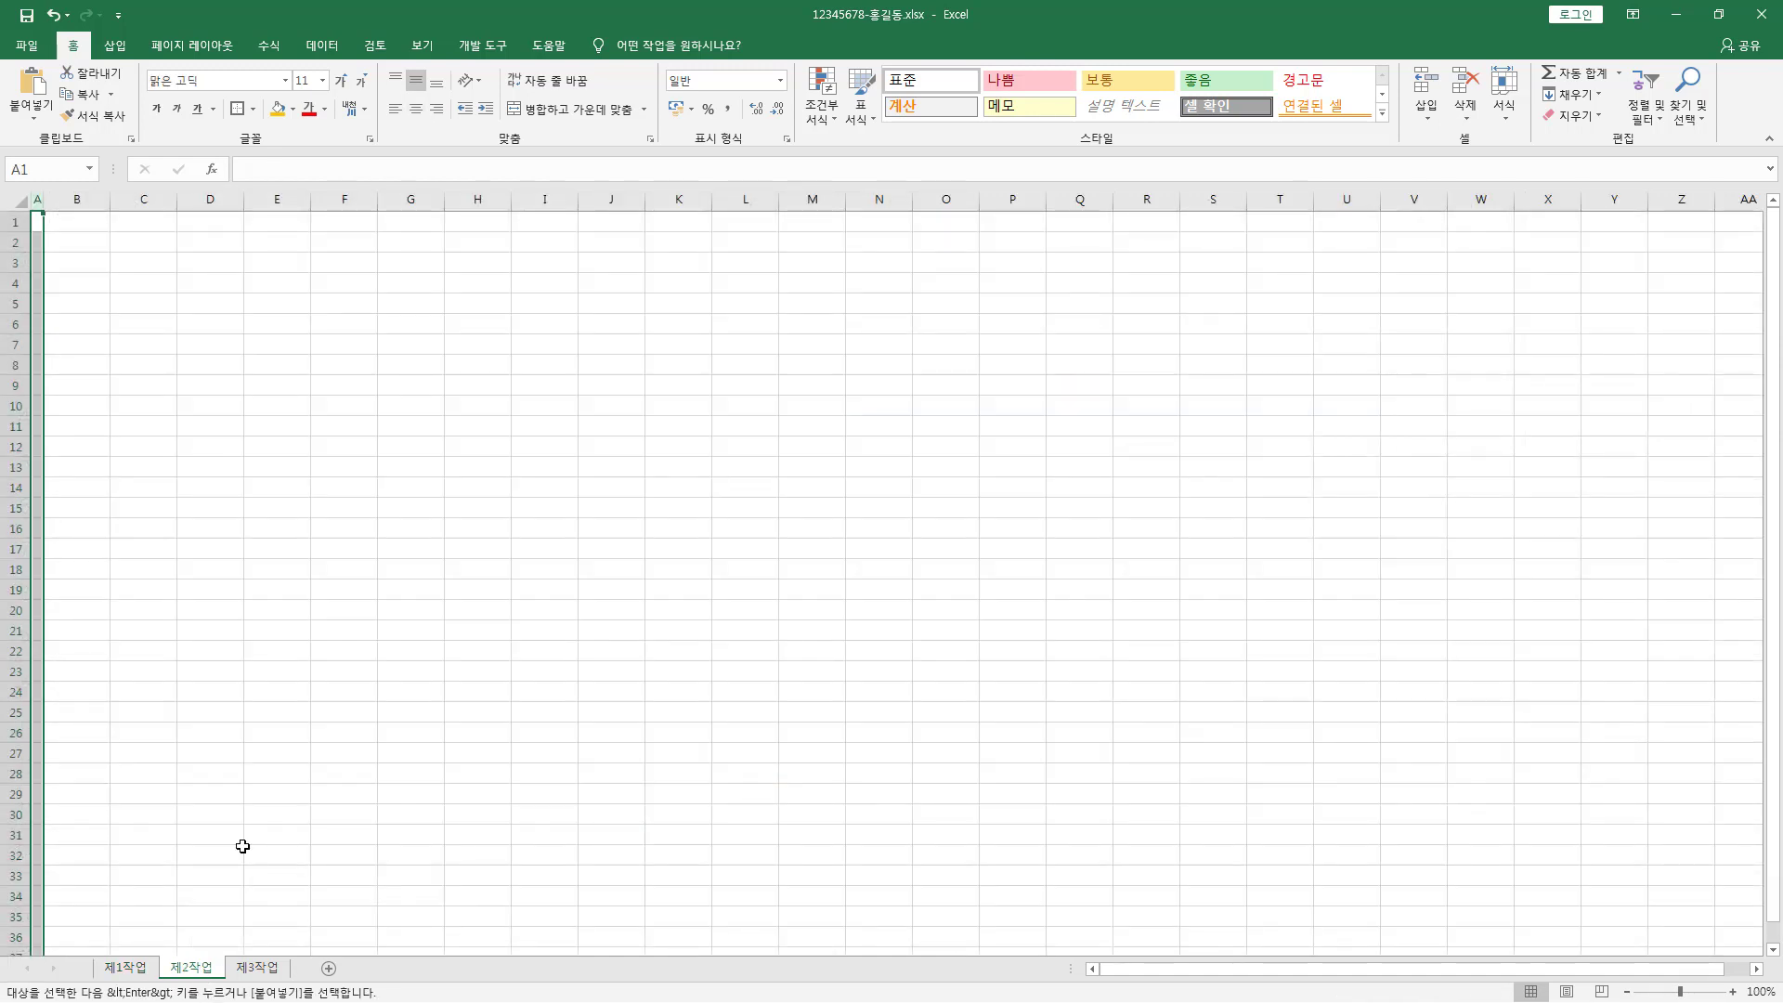
{"action": "left_click", "coordinate": [74, 241]}
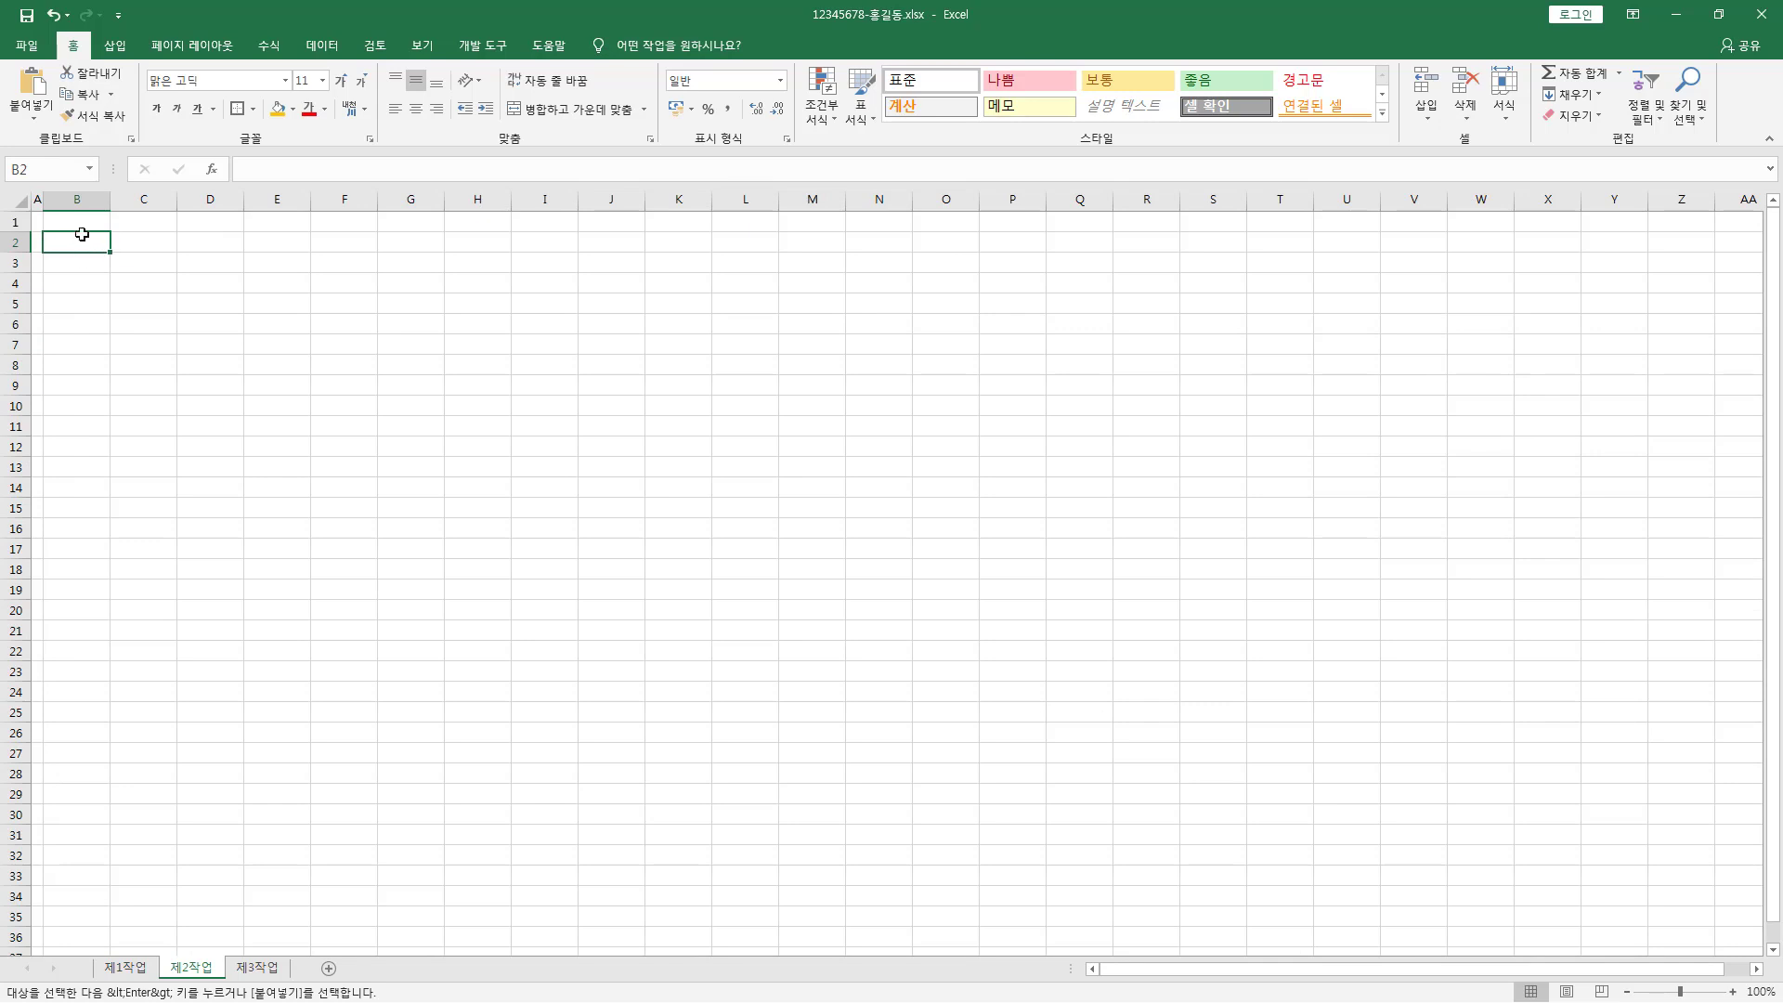
{"action": "key", "text": "ctrl+v"}
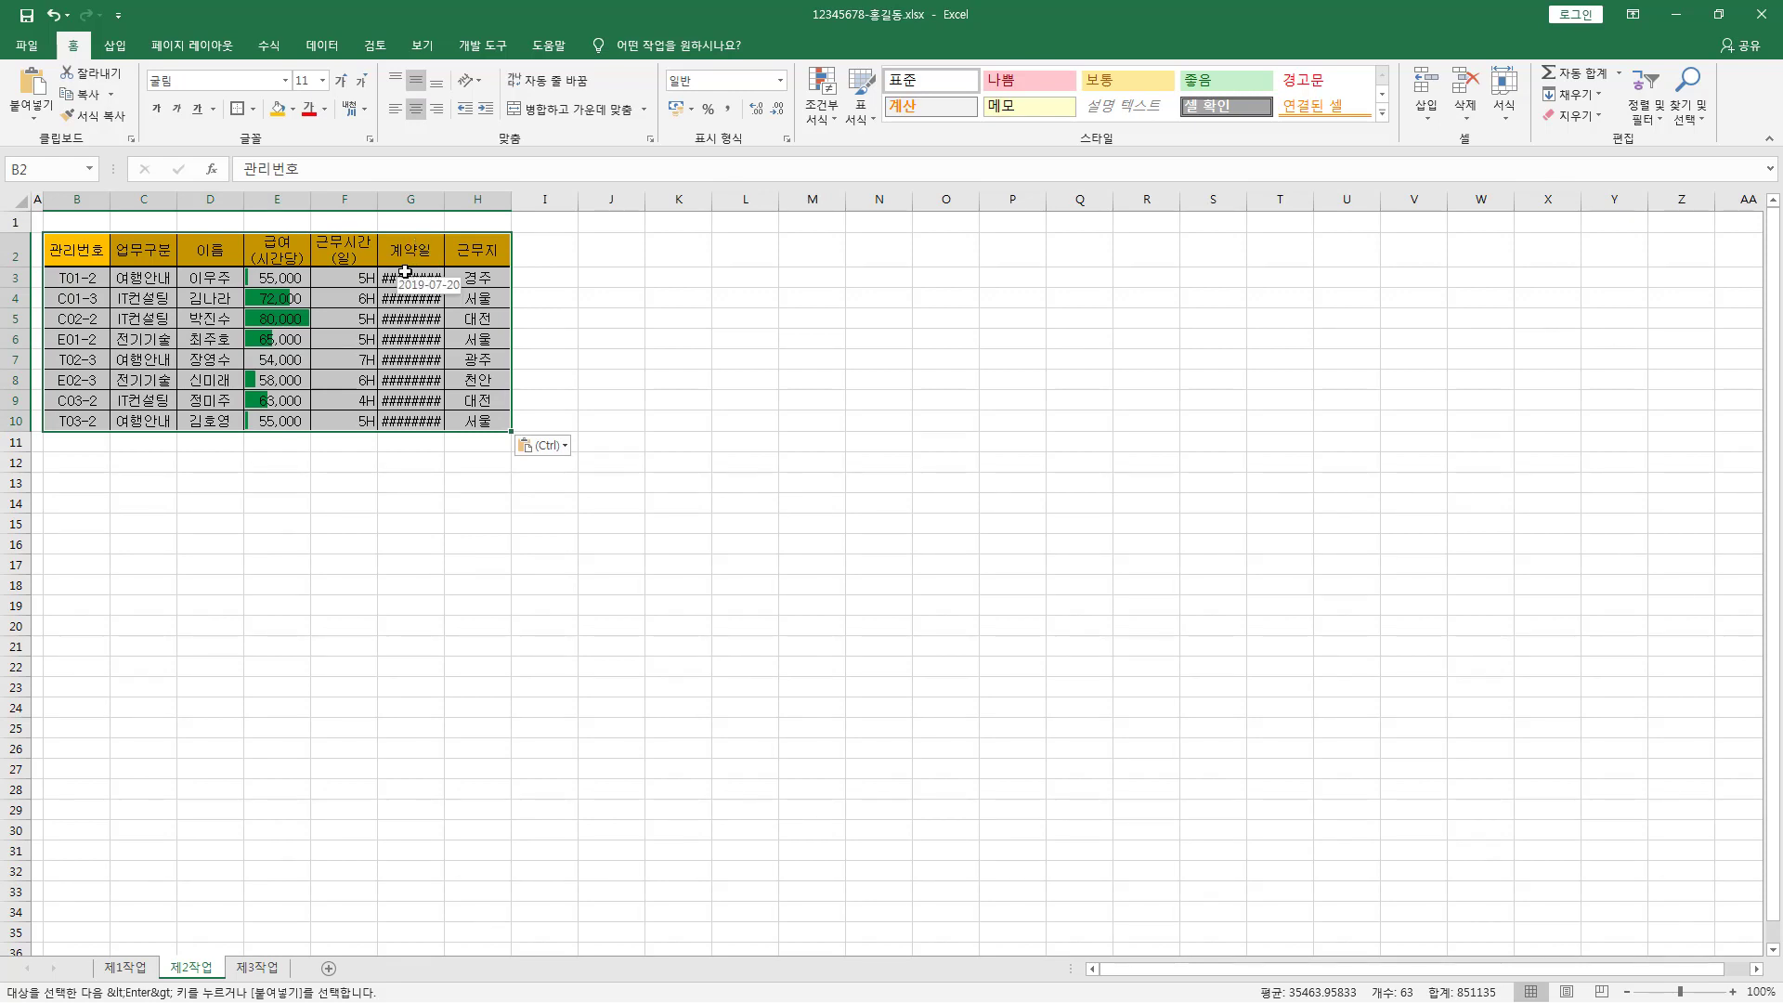
Step: Apply the source table's column widths to the pasted table with Paste Special, using the 열 너비 option
{"action": "right_click", "coordinate": [89, 249]}
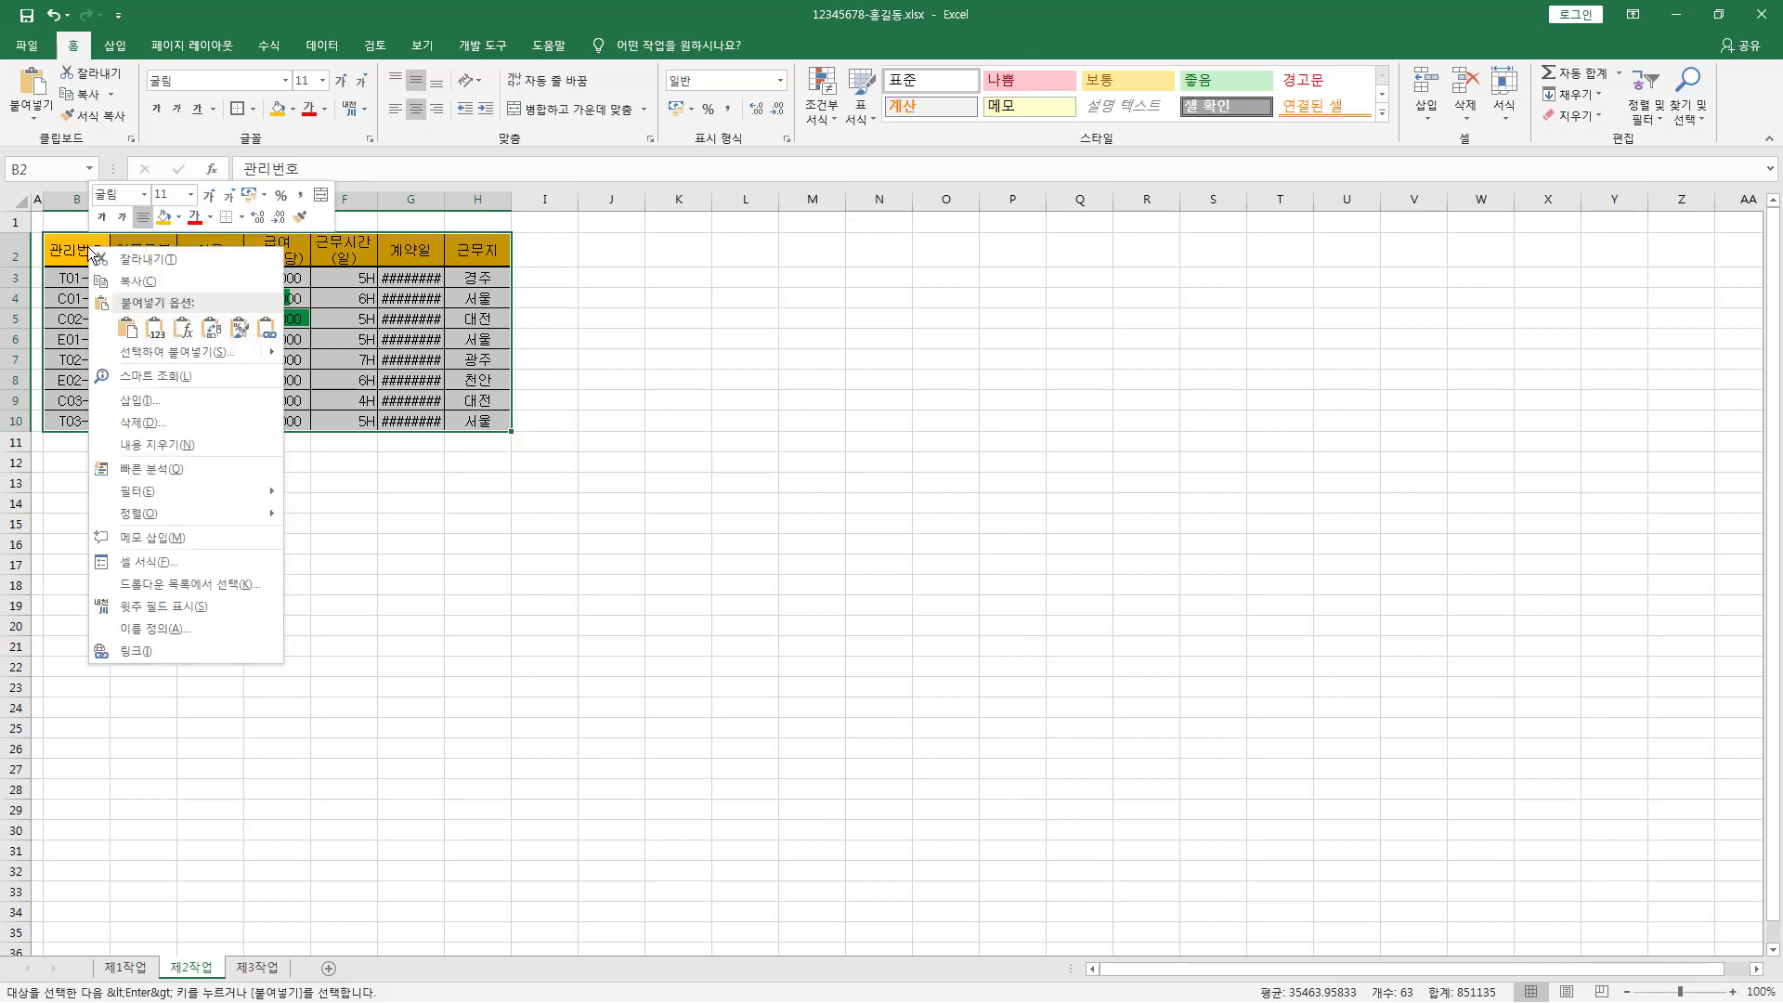
{"action": "left_click", "coordinate": [206, 353]}
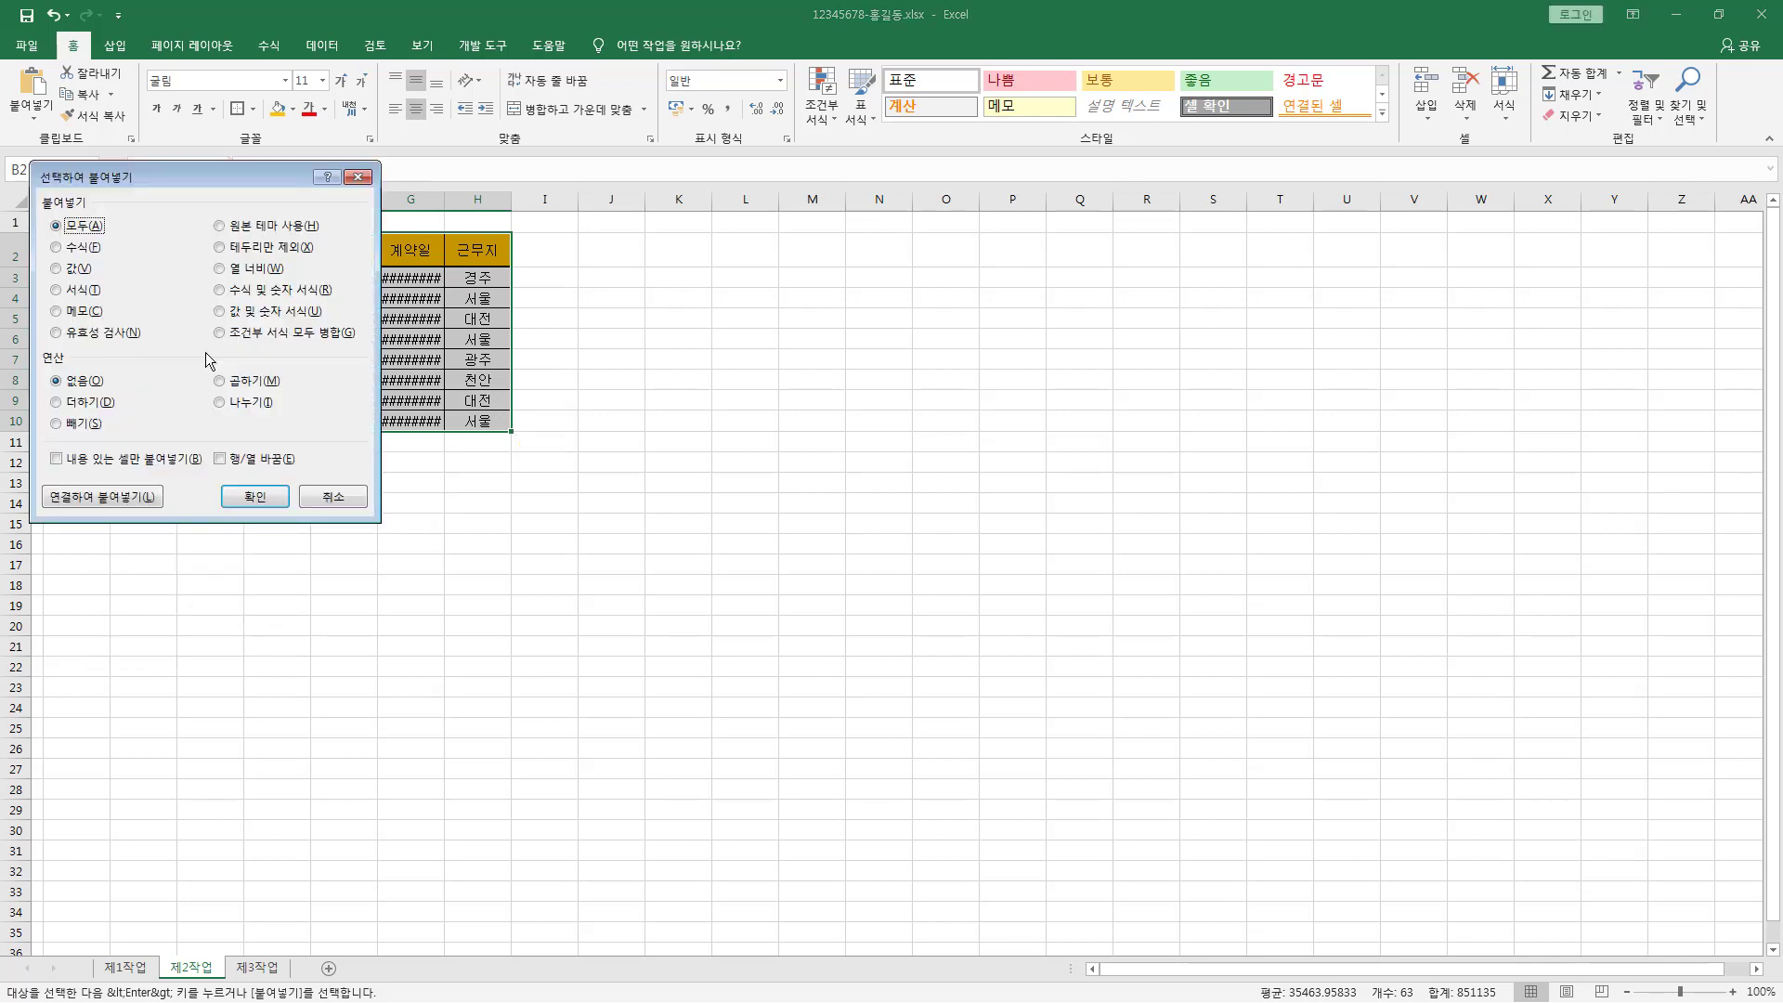
{"action": "left_click", "coordinate": [220, 268]}
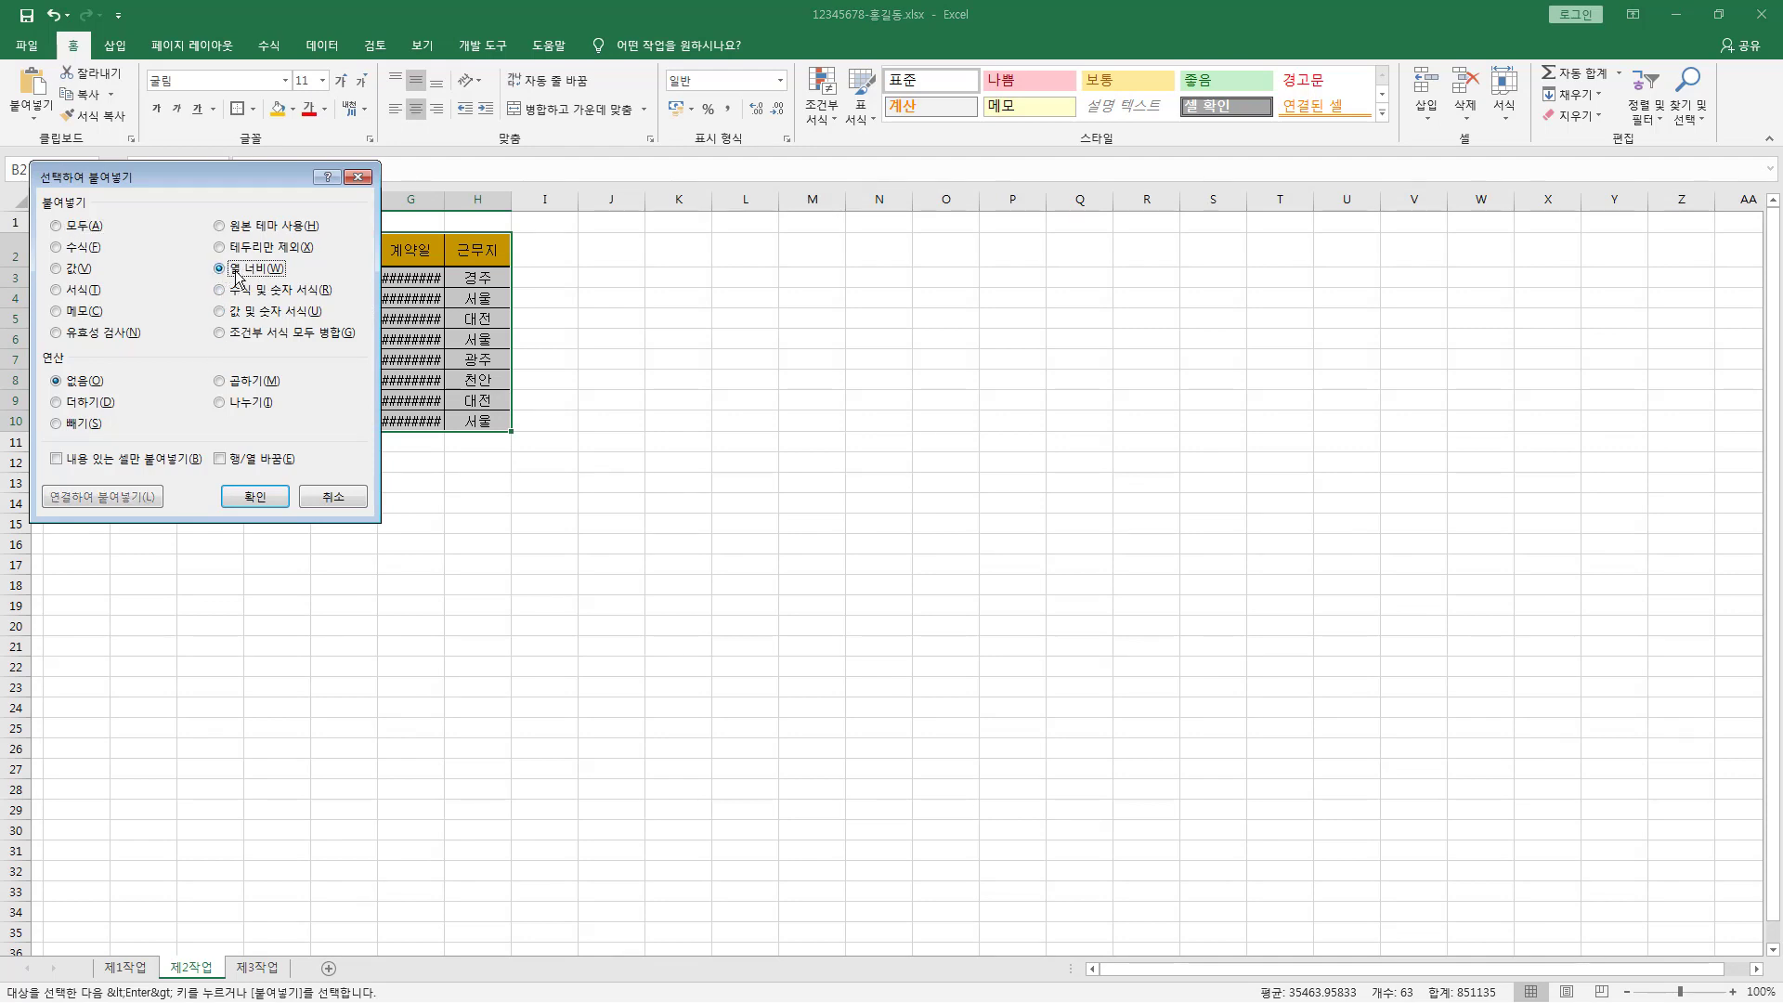
{"action": "left_click", "coordinate": [262, 502]}
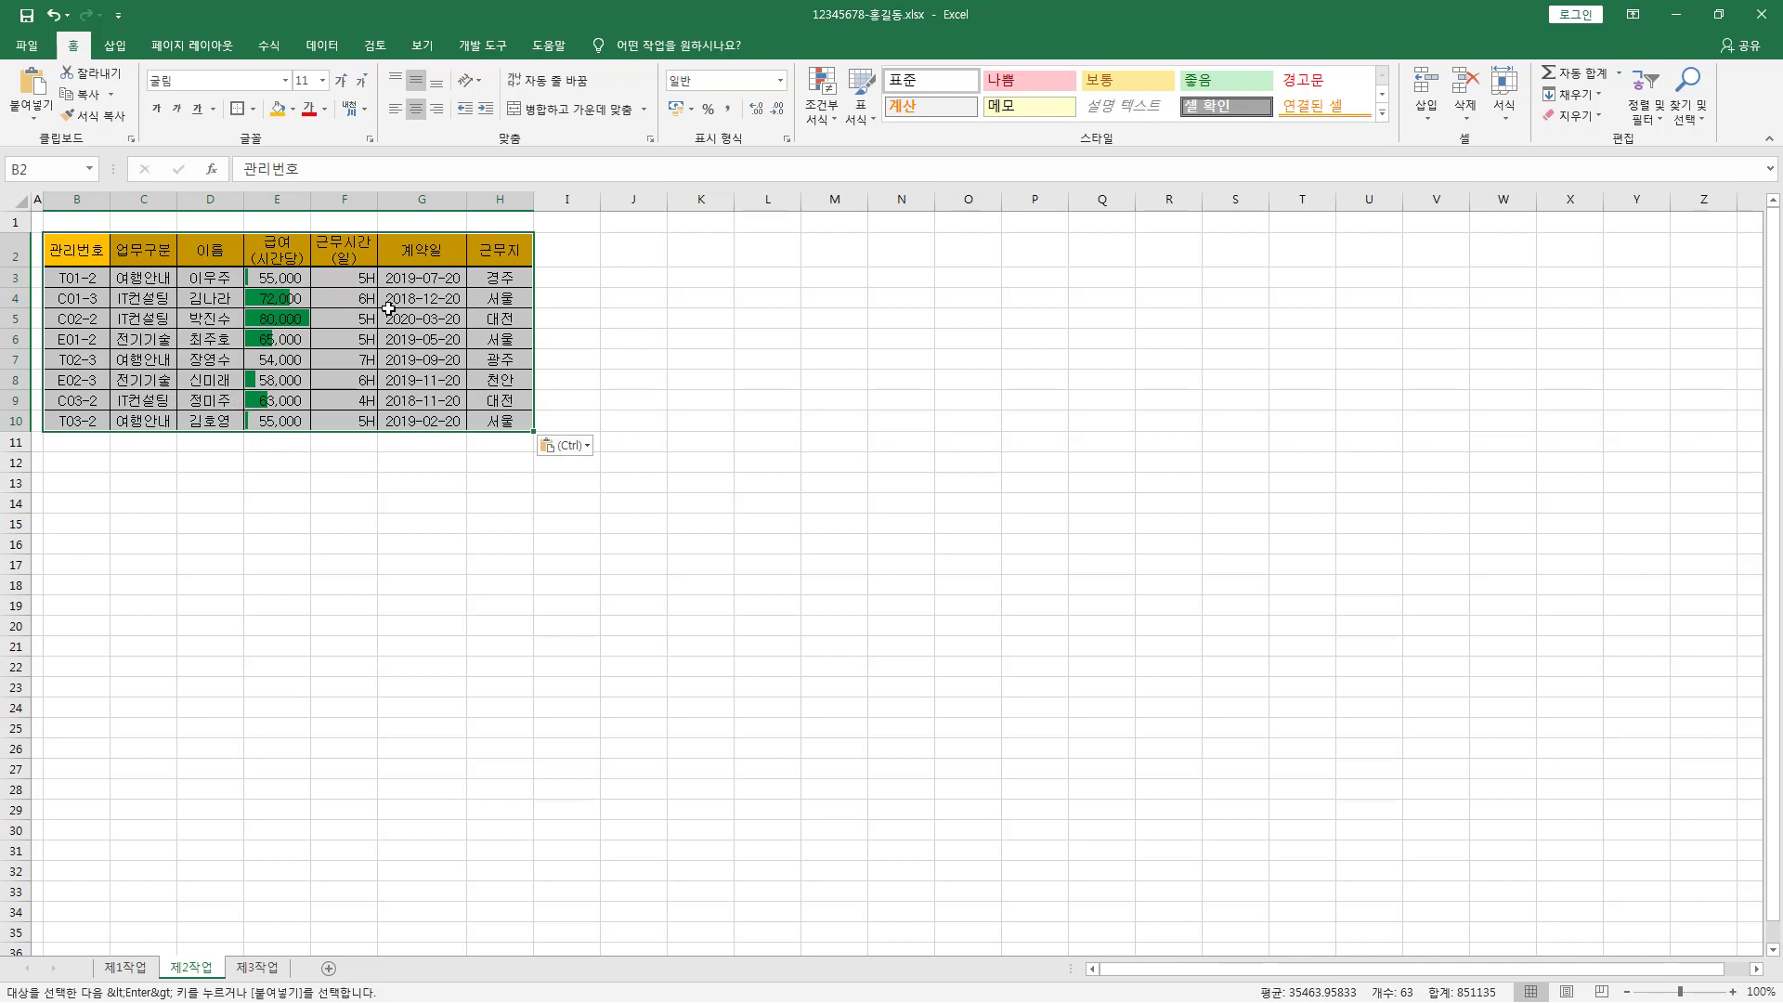
{"action": "scroll", "coordinate": [424, 355], "scroll_direction": "up", "scroll_amount": 4, "text": "ctrl"}
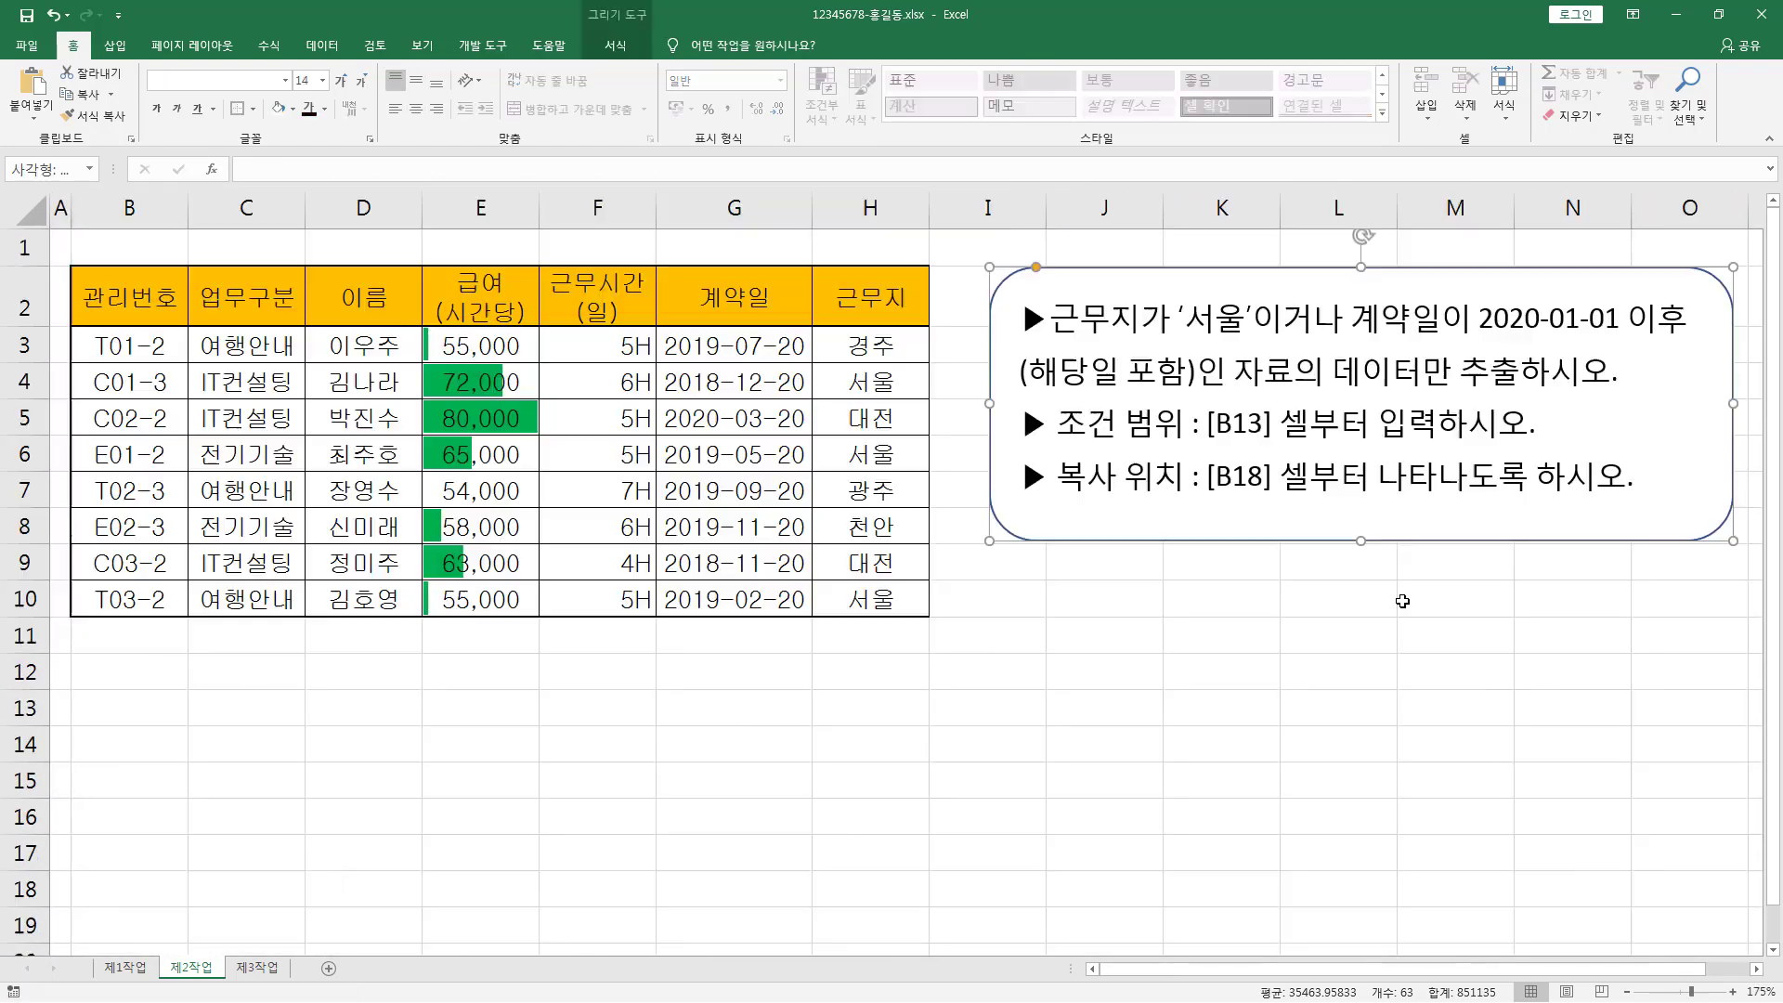
{"action": "left_click", "coordinate": [1146, 668]}
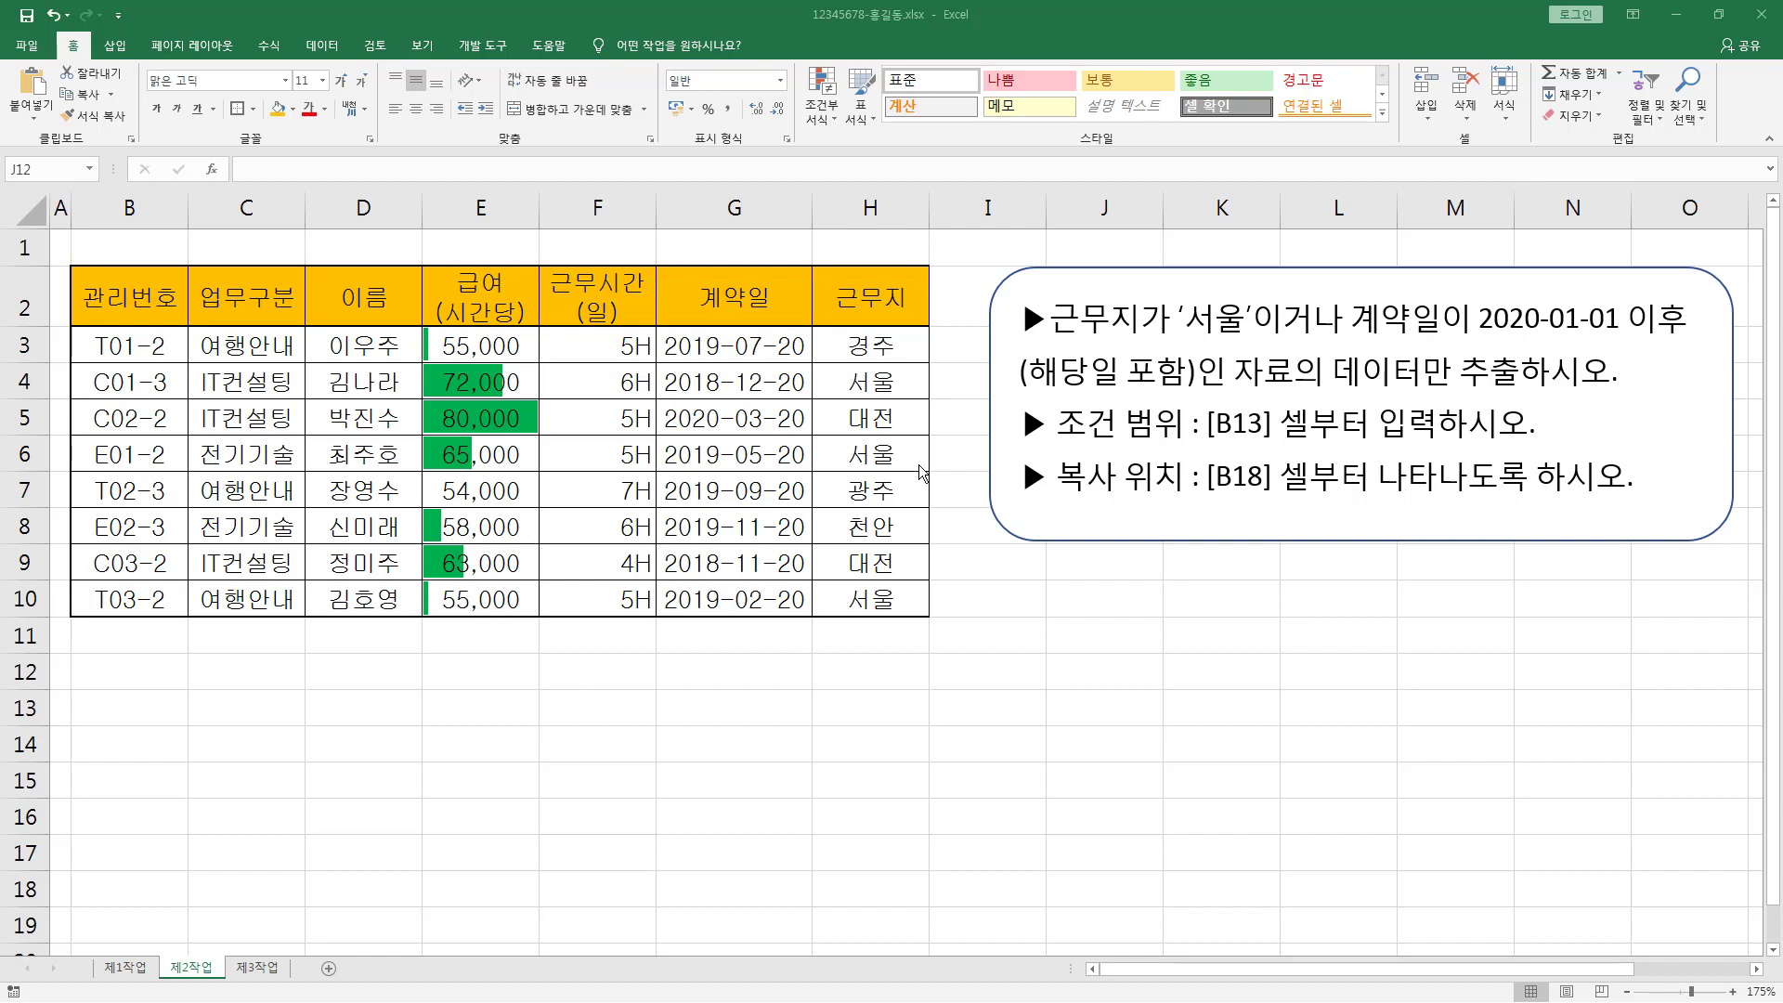
{"action": "left_click_drag", "start_coordinate": [1053, 339], "coordinate": [1690, 340]}
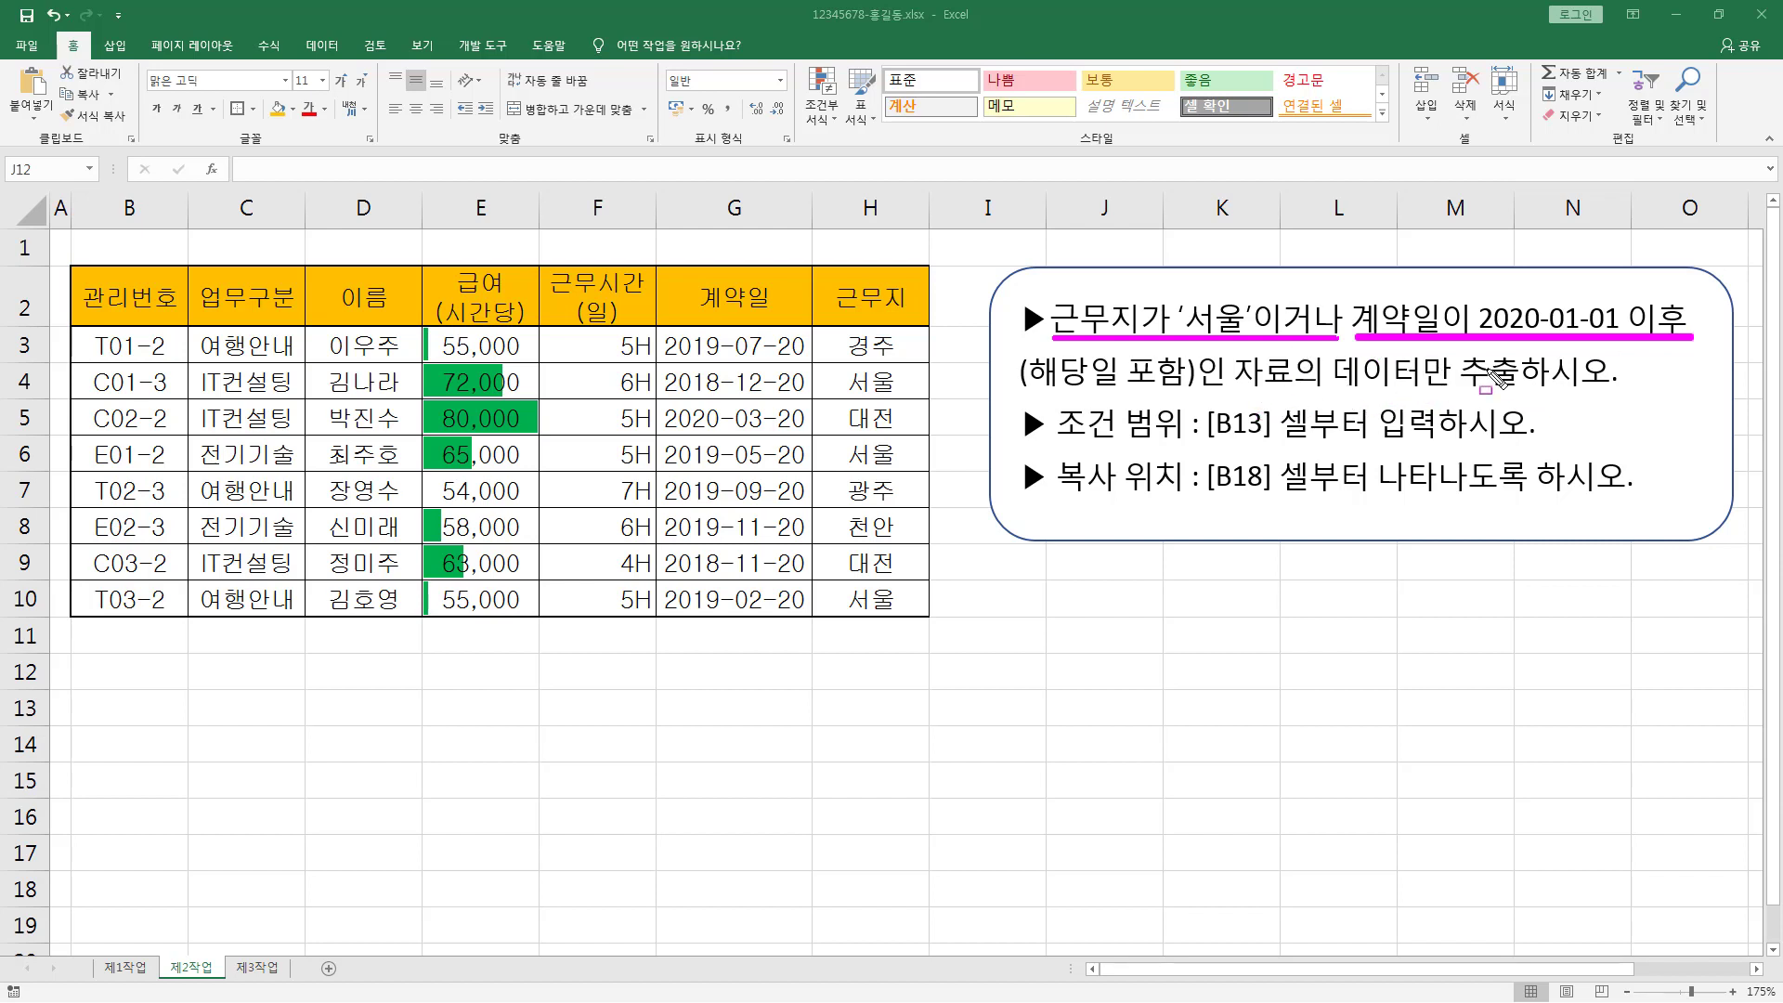
{"action": "mouse_move", "coordinate": [1053, 314]}
{"action": "left_mouse_down"}
{"action": "mouse_move", "coordinate": [1146, 336]}
{"action": "mouse_move", "coordinate": [1146, 290]}
{"action": "left_mouse_up"}
{"action": "mouse_move", "coordinate": [1347, 292]}
{"action": "left_mouse_down"}
{"action": "mouse_move", "coordinate": [1346, 325]}
{"action": "mouse_move", "coordinate": [1431, 334]}
{"action": "mouse_move", "coordinate": [1445, 289]}
{"action": "left_mouse_up"}
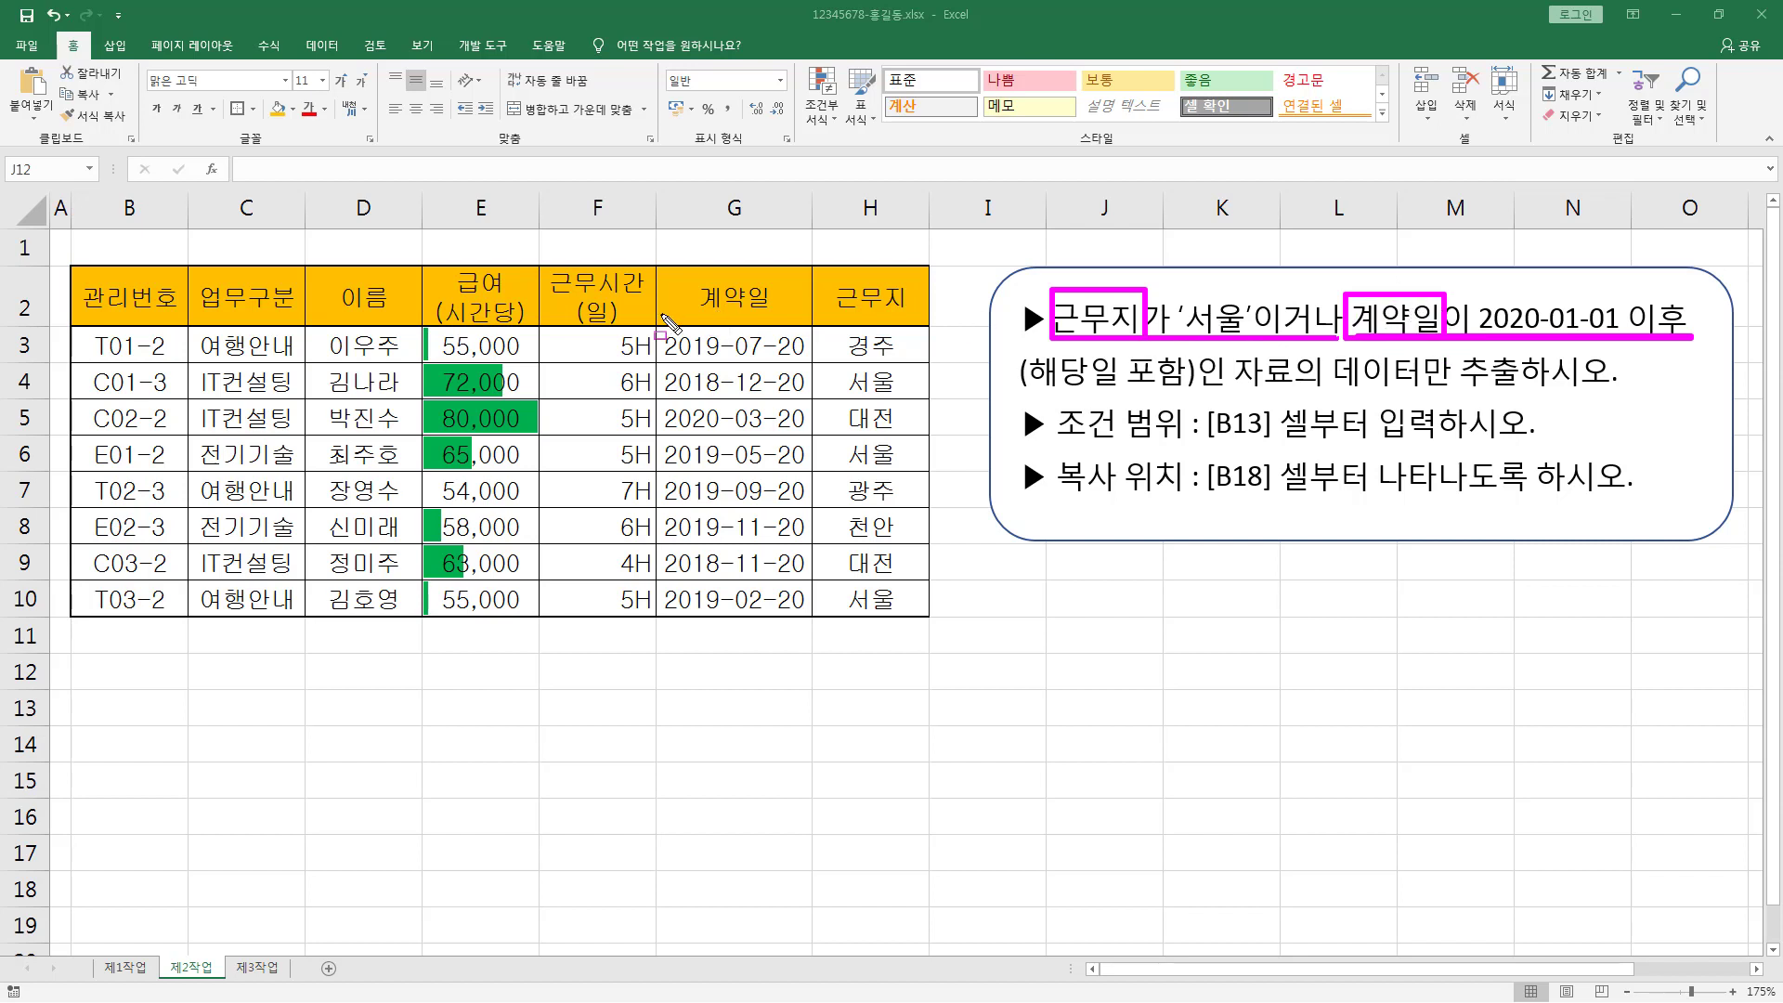
{"action": "mouse_move", "coordinate": [688, 321]}
{"action": "left_mouse_down"}
{"action": "mouse_move", "coordinate": [687, 274]}
{"action": "mouse_move", "coordinate": [926, 329]}
{"action": "left_mouse_up"}
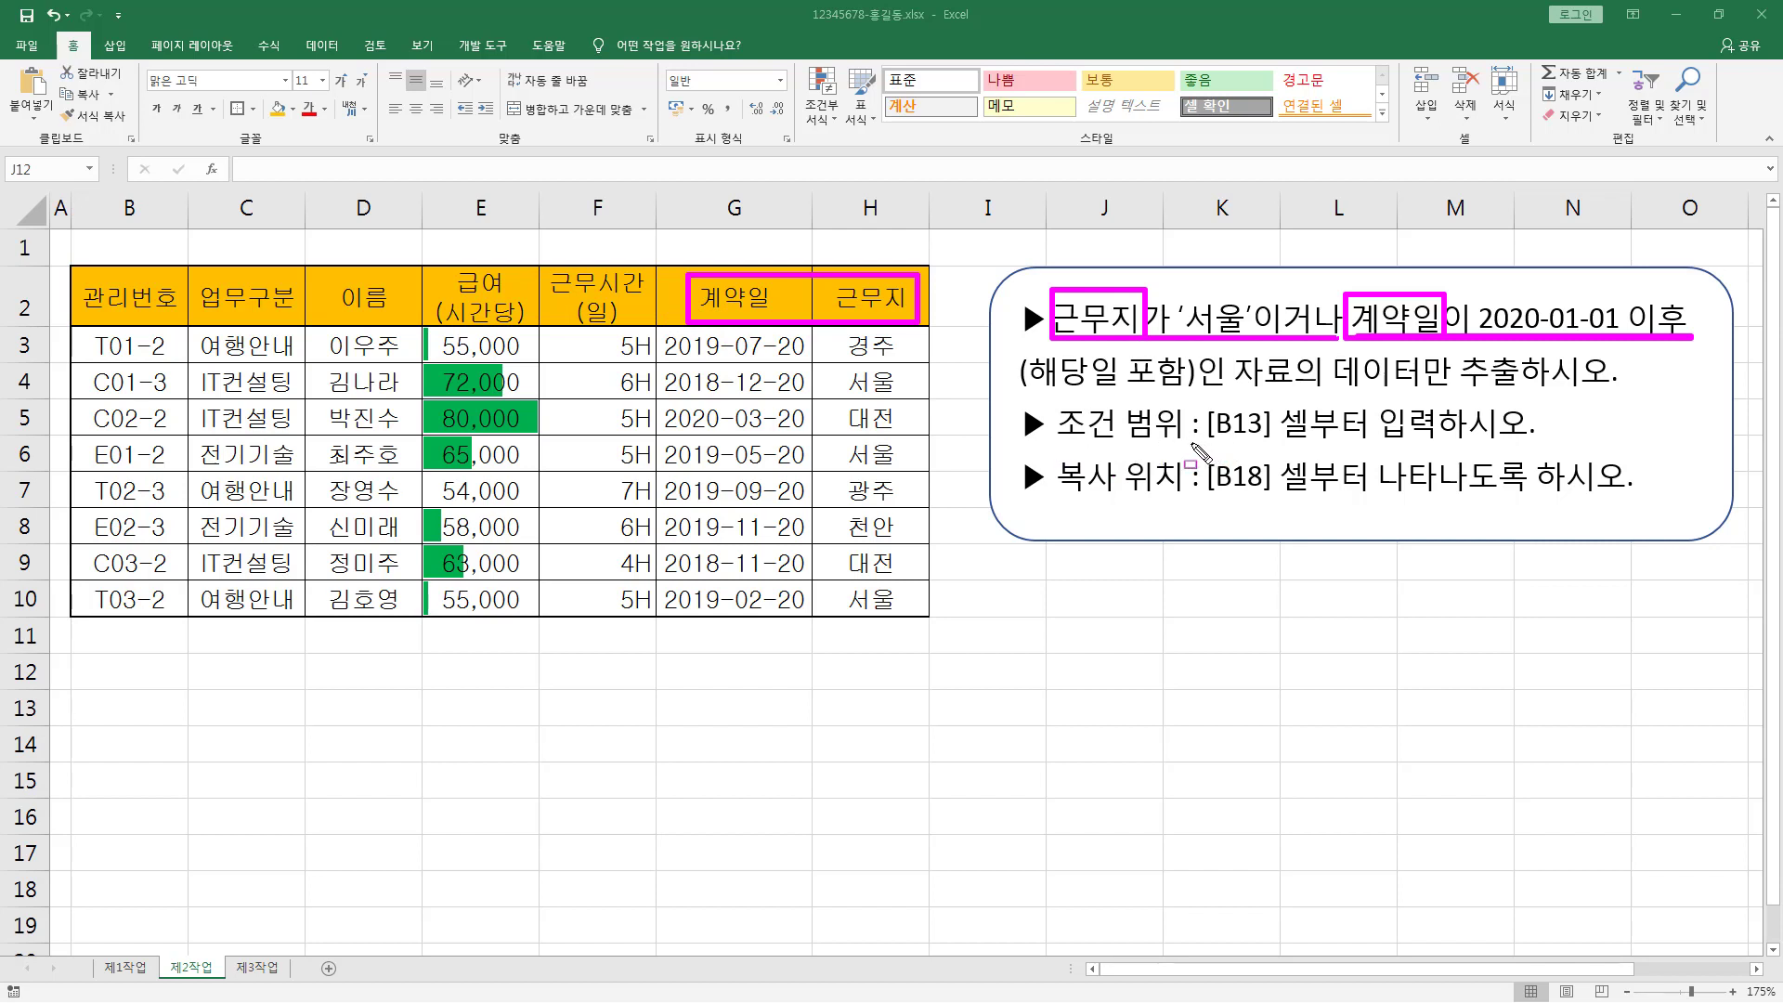
{"action": "left_click_drag", "start_coordinate": [1207, 442], "coordinate": [1435, 444]}
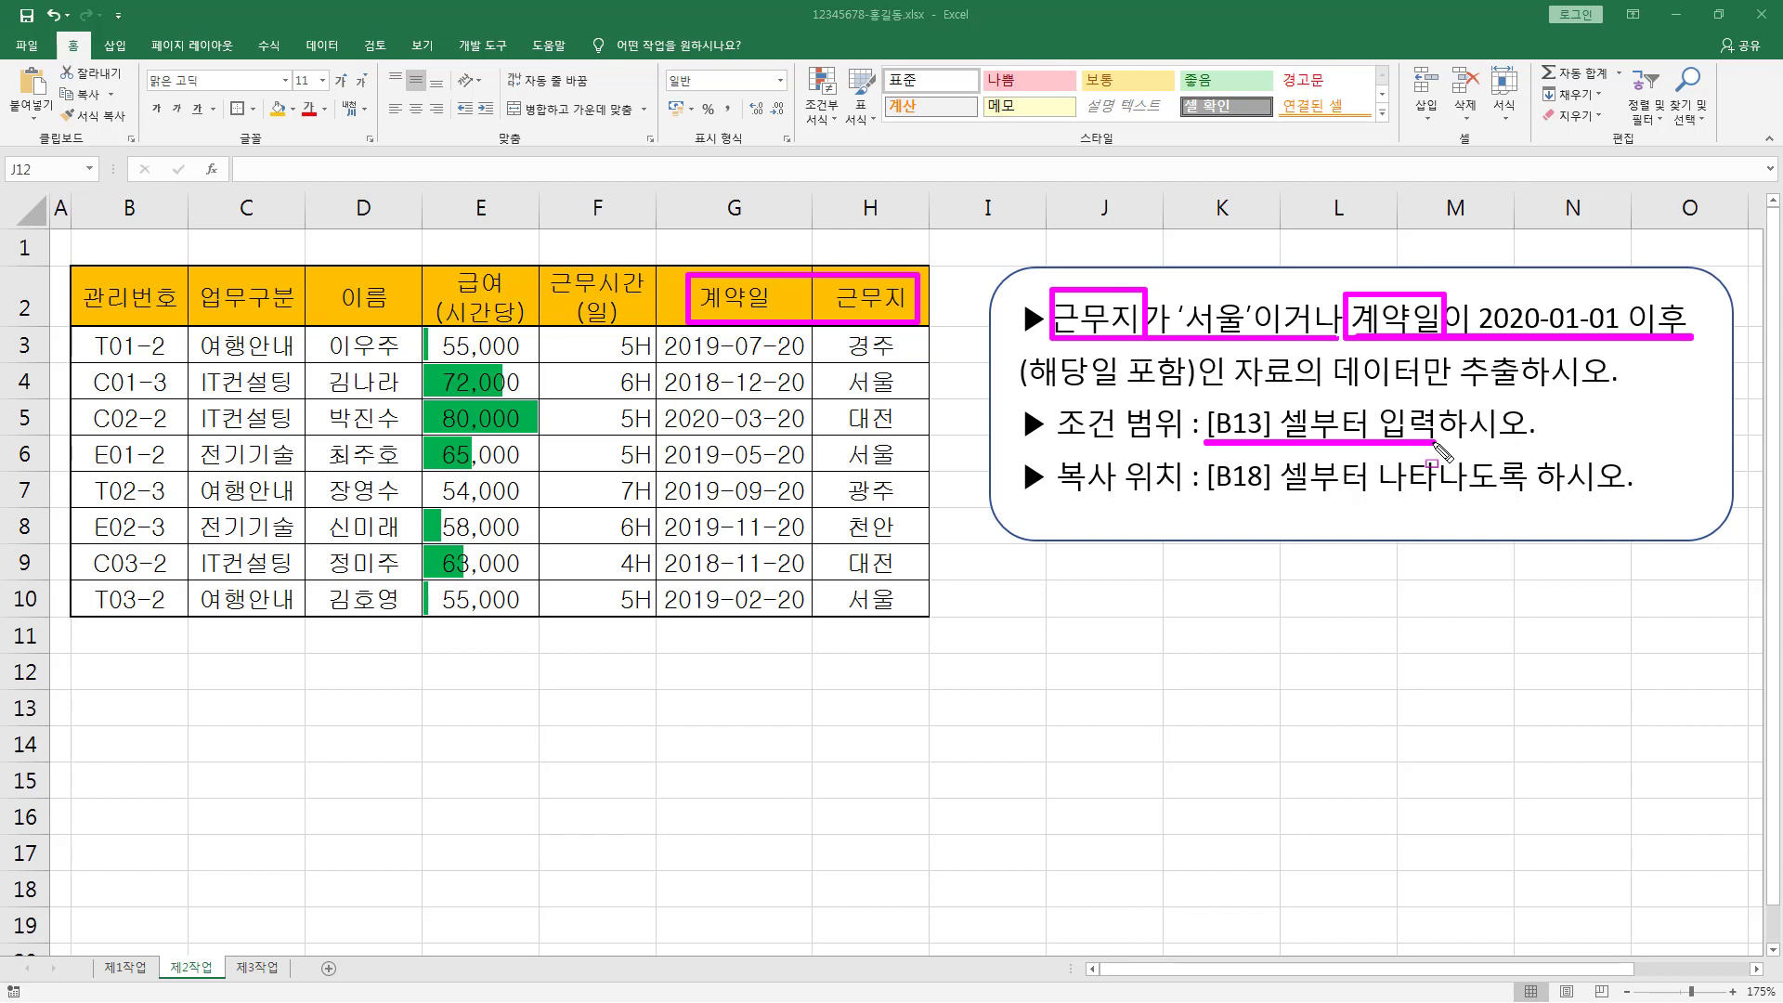
{"action": "key", "text": "Escape"}
Step: Copy the table headings 근무지 and 계약일 into cells B13 and C13 as the criteria range headings
{"action": "left_click", "coordinate": [878, 302]}
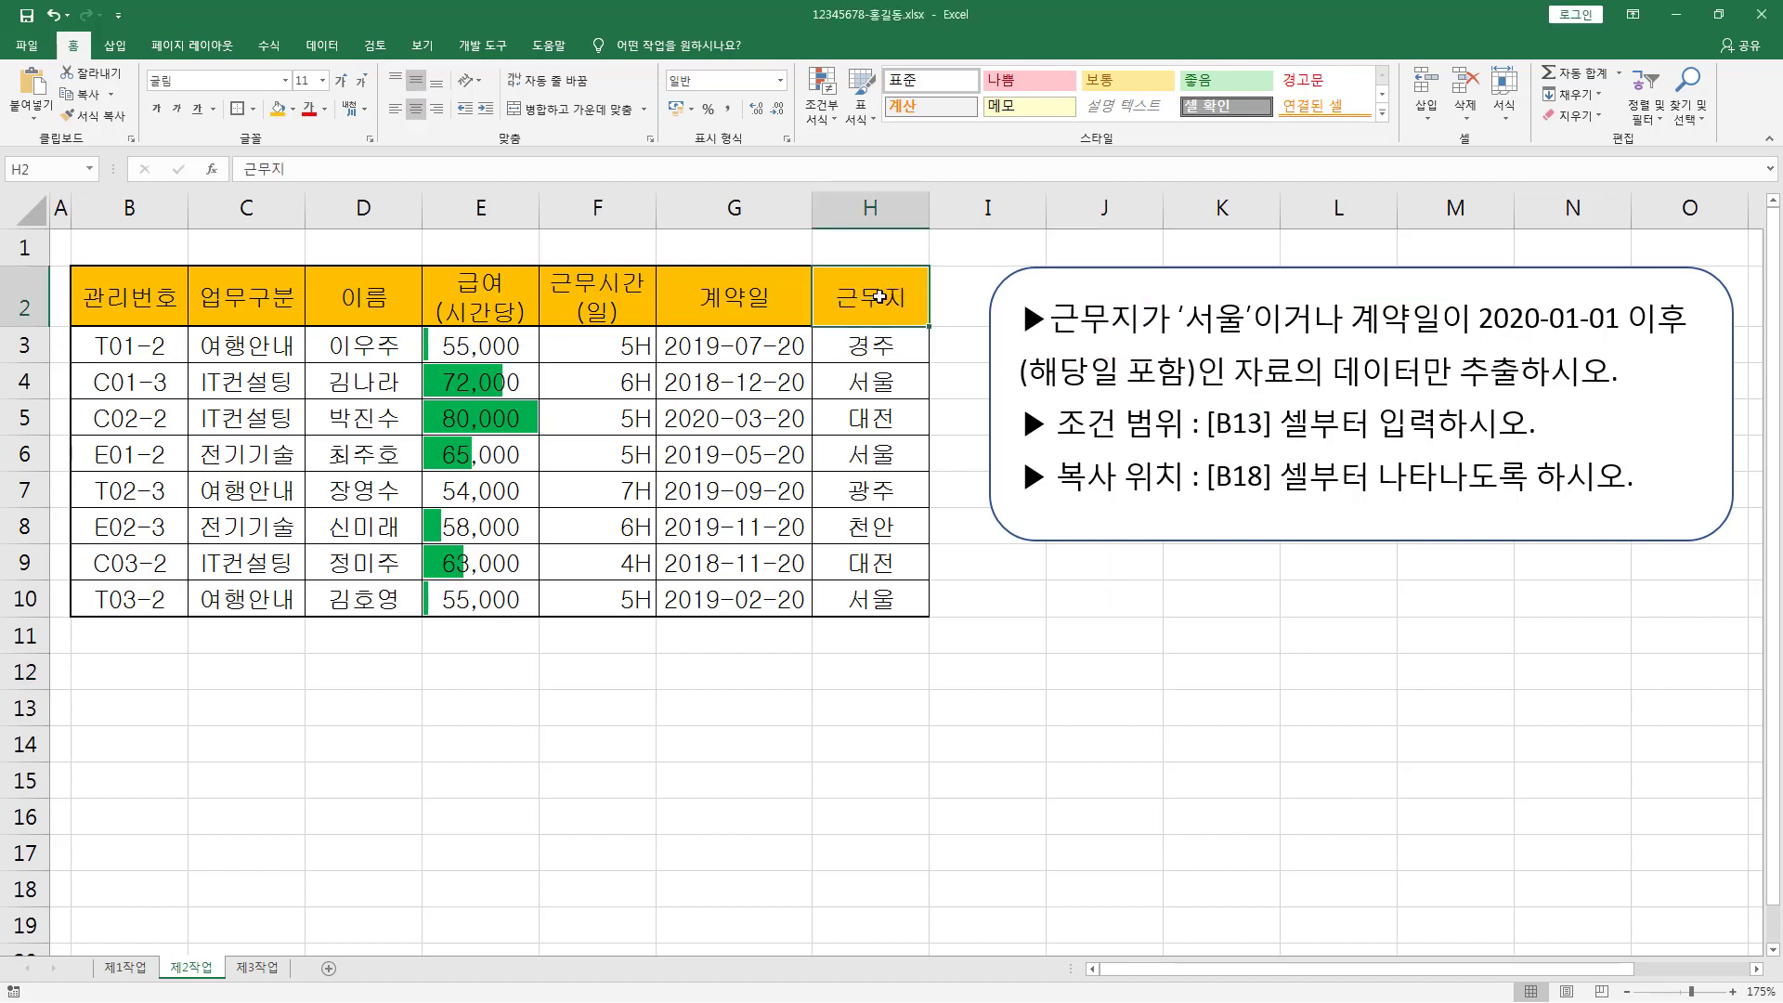
{"action": "key", "text": "ctrl+c"}
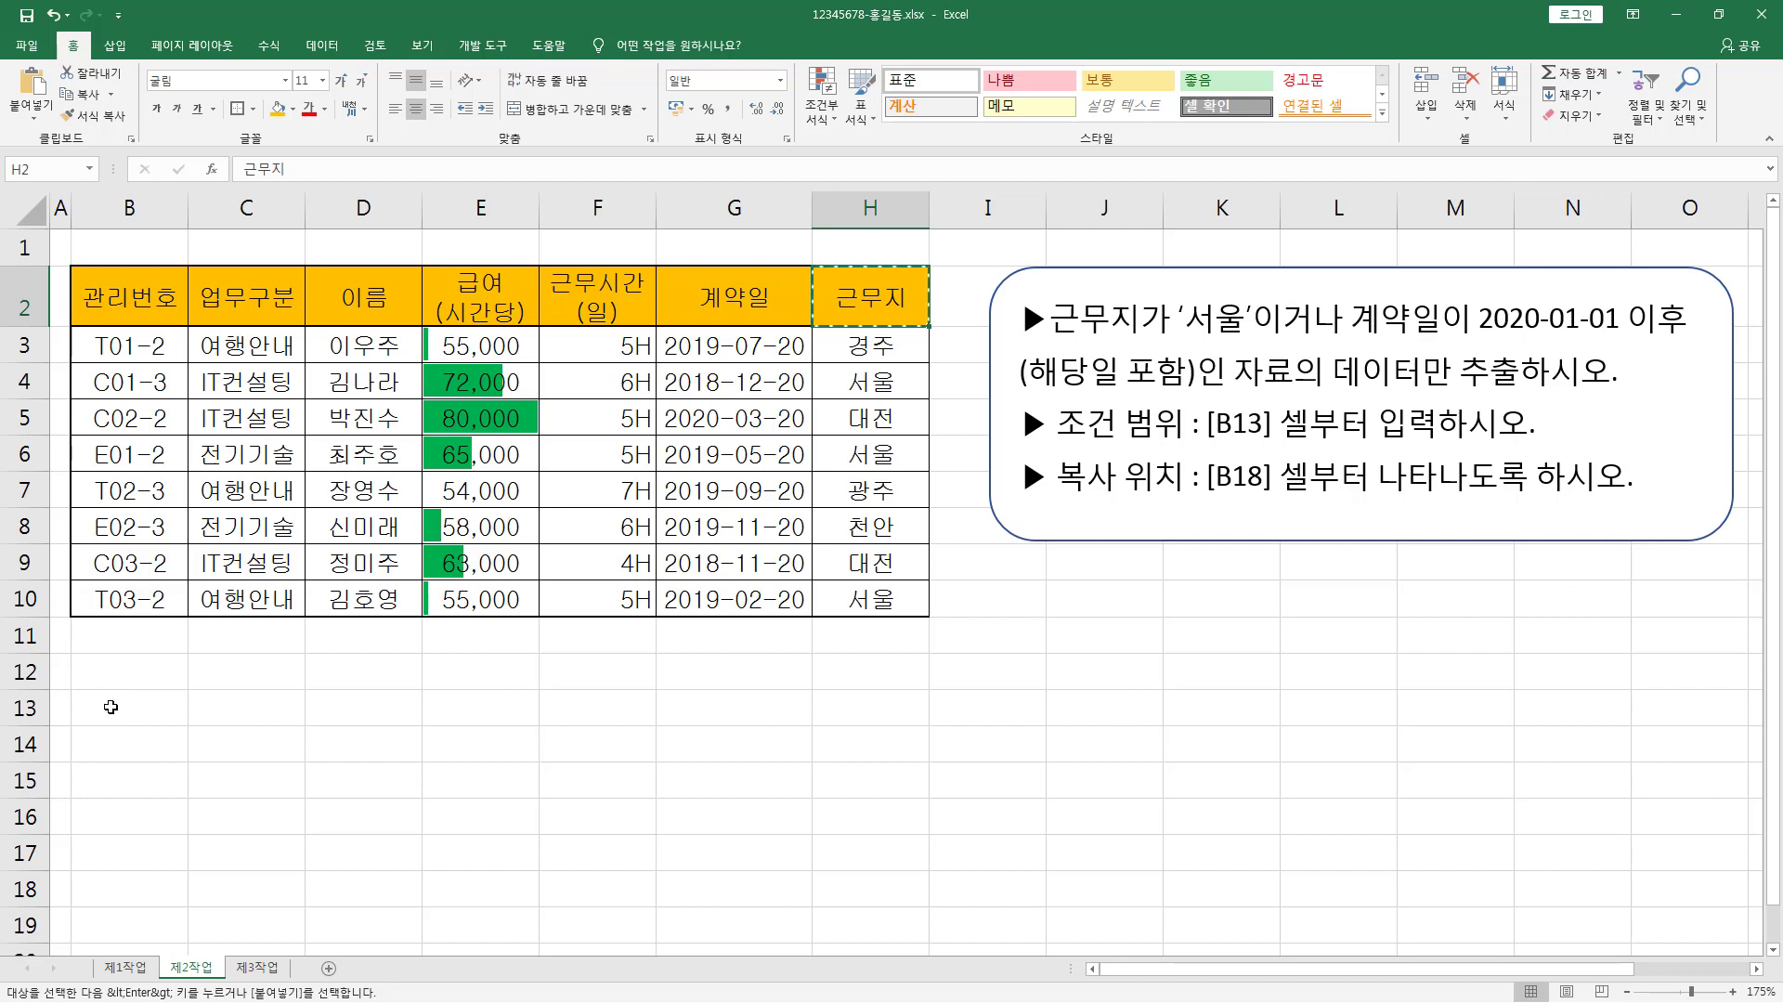
{"action": "left_click", "coordinate": [110, 708]}
{"action": "key", "text": "ctrl+v"}
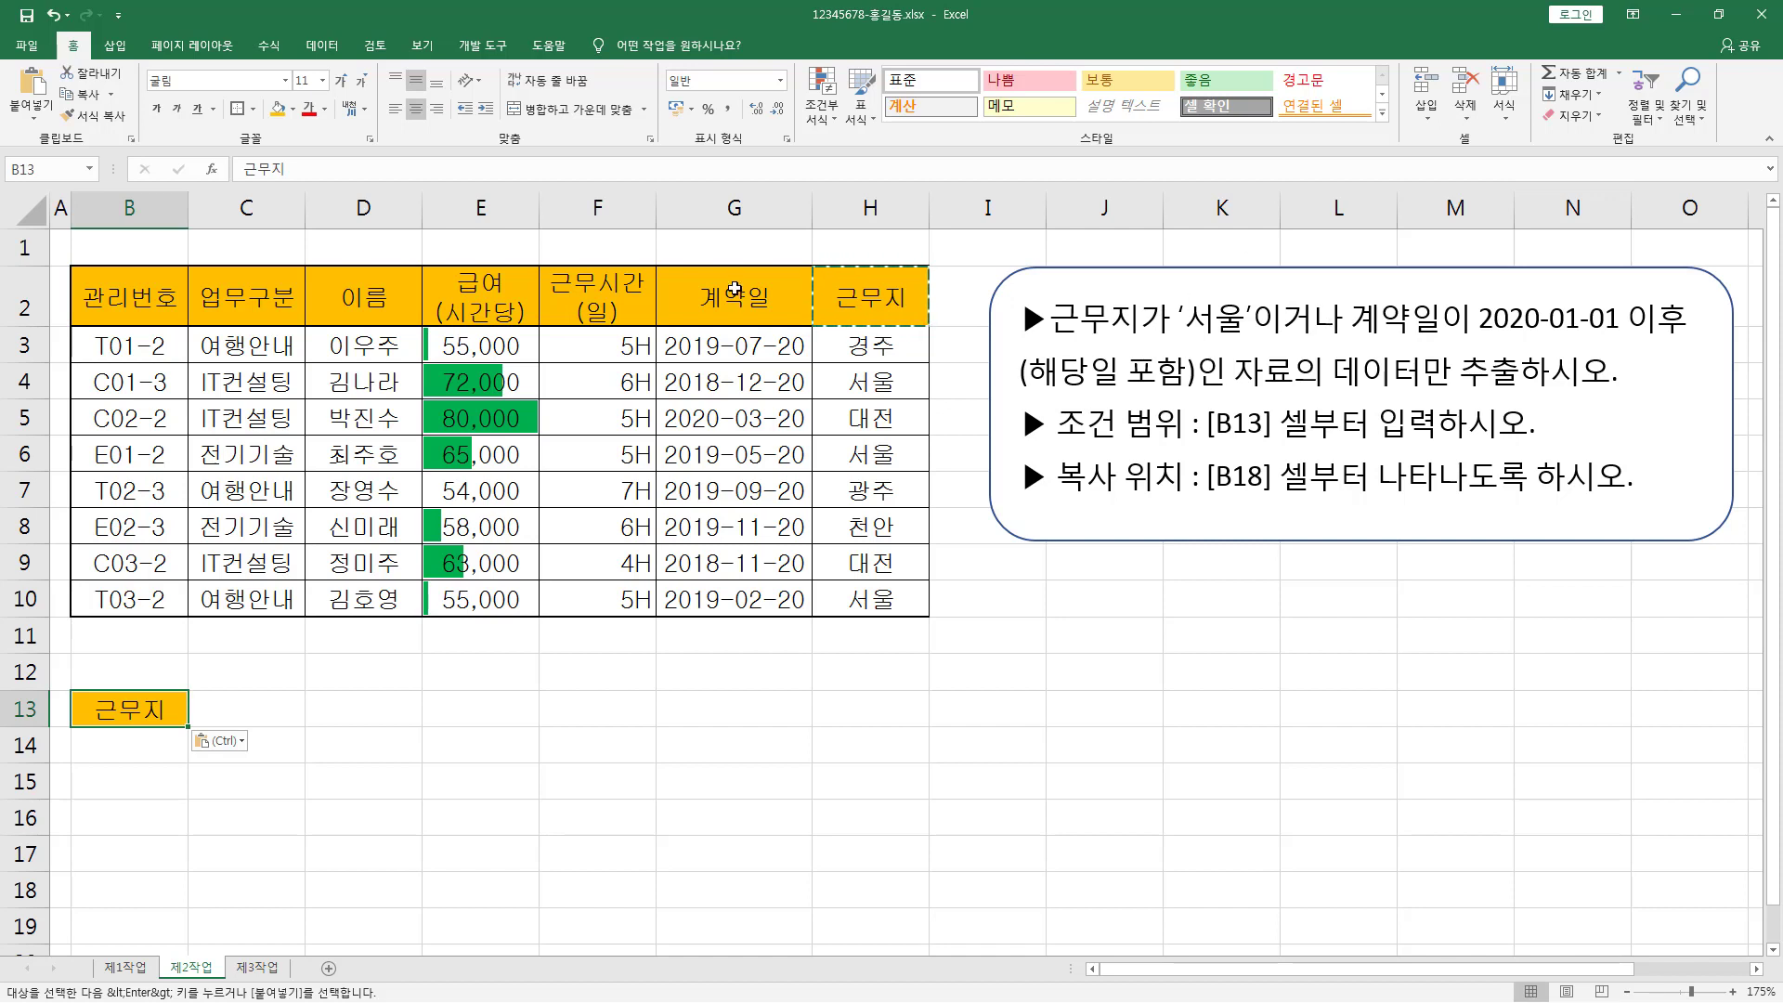
{"action": "left_click", "coordinate": [734, 290]}
{"action": "key", "text": "ctrl+c"}
{"action": "left_click", "coordinate": [247, 708]}
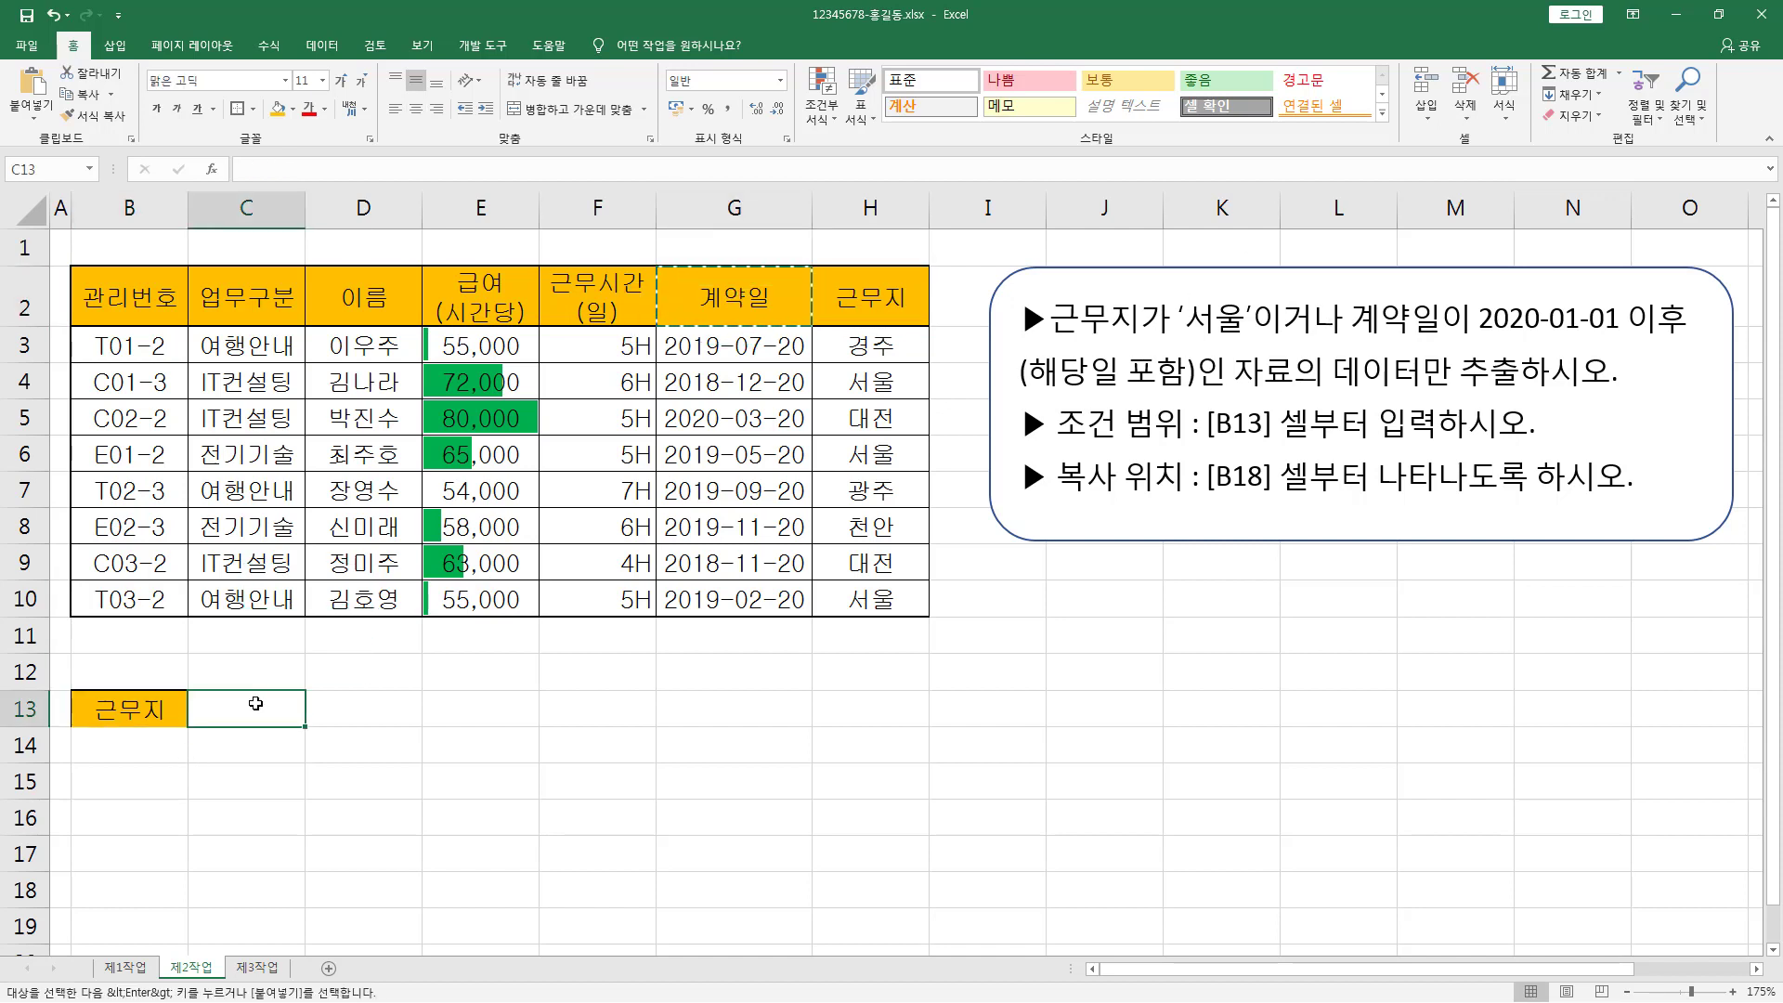
{"action": "key", "text": "ctrl+v"}
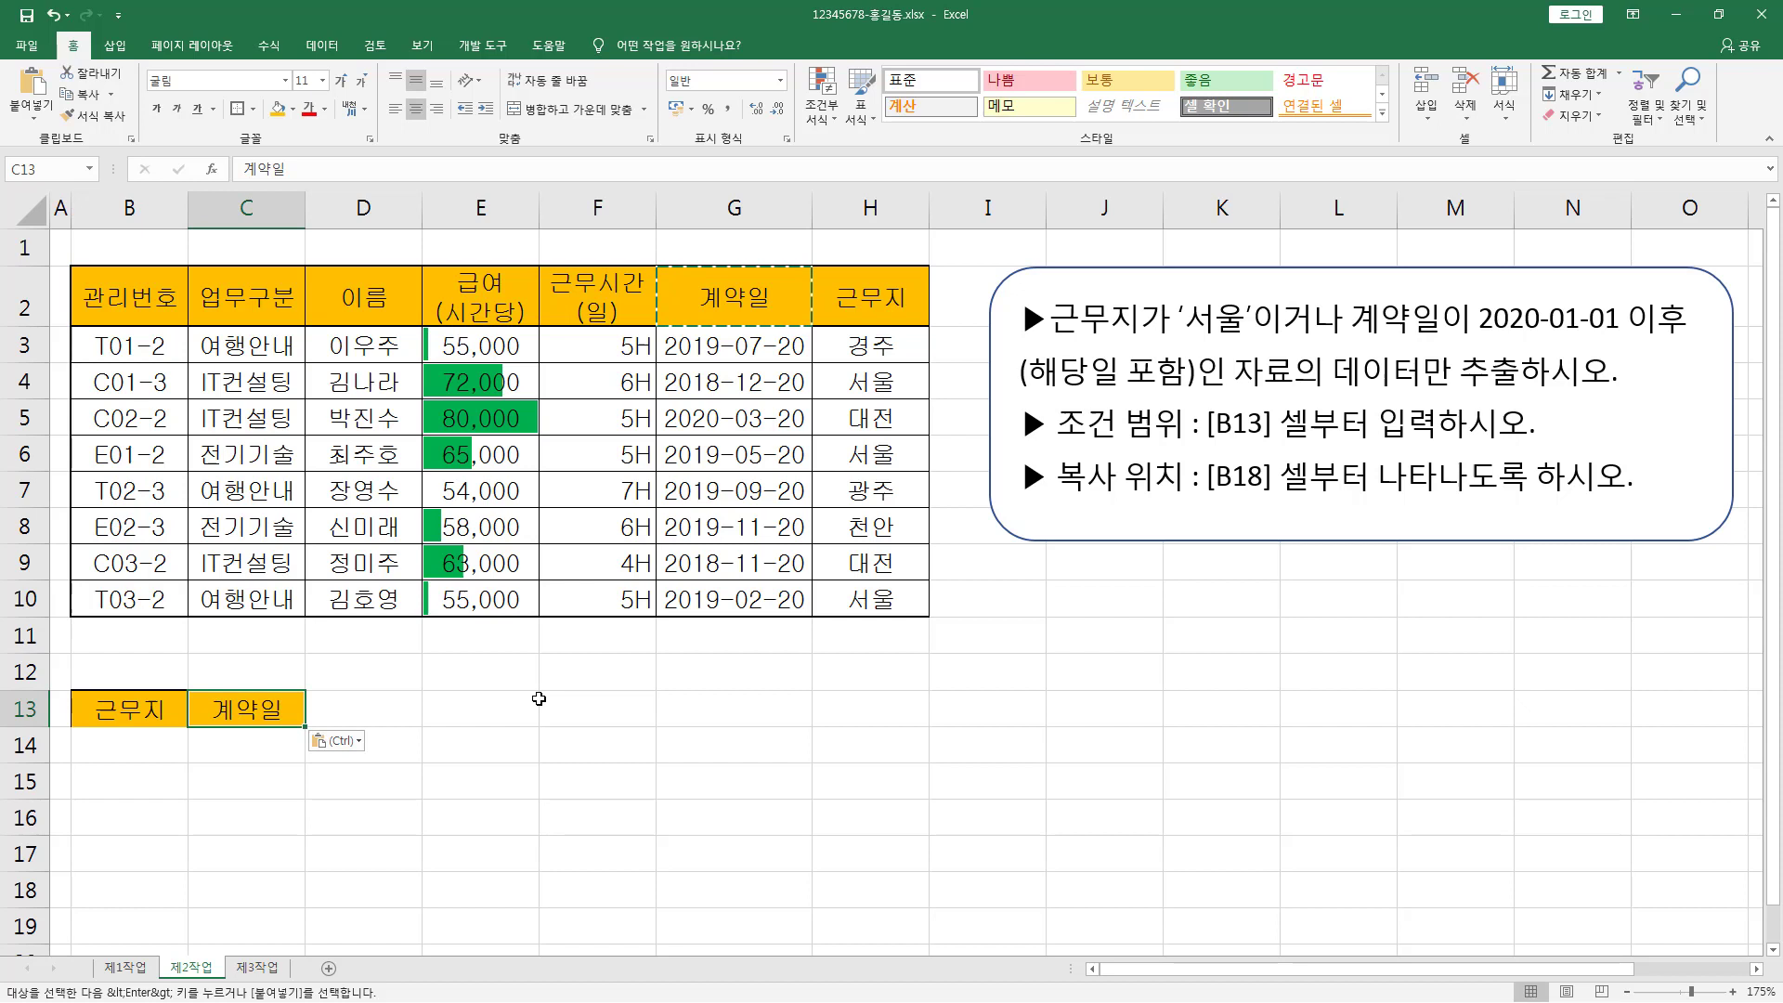
Step: Enter the filter criteria 서울 in B14 under 근무지 and >=2020-01-01 in C14 under 계약일
{"action": "left_click", "coordinate": [141, 735]}
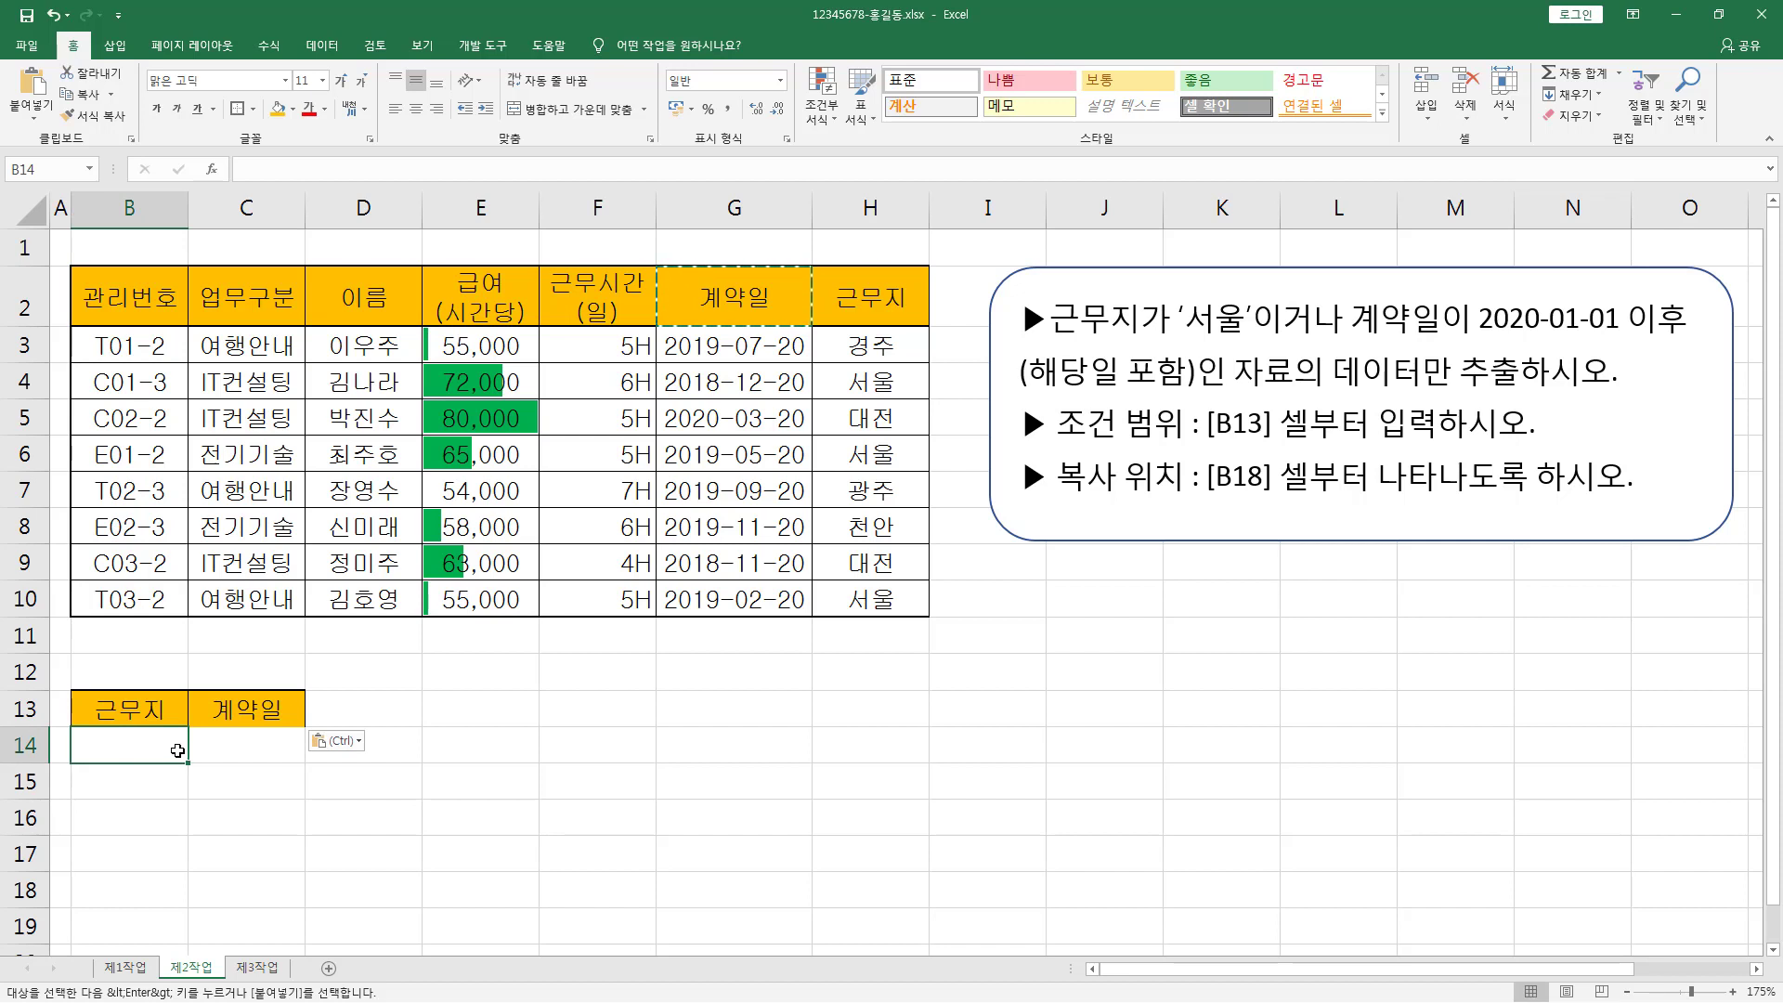
{"action": "type", "text": "서울"}
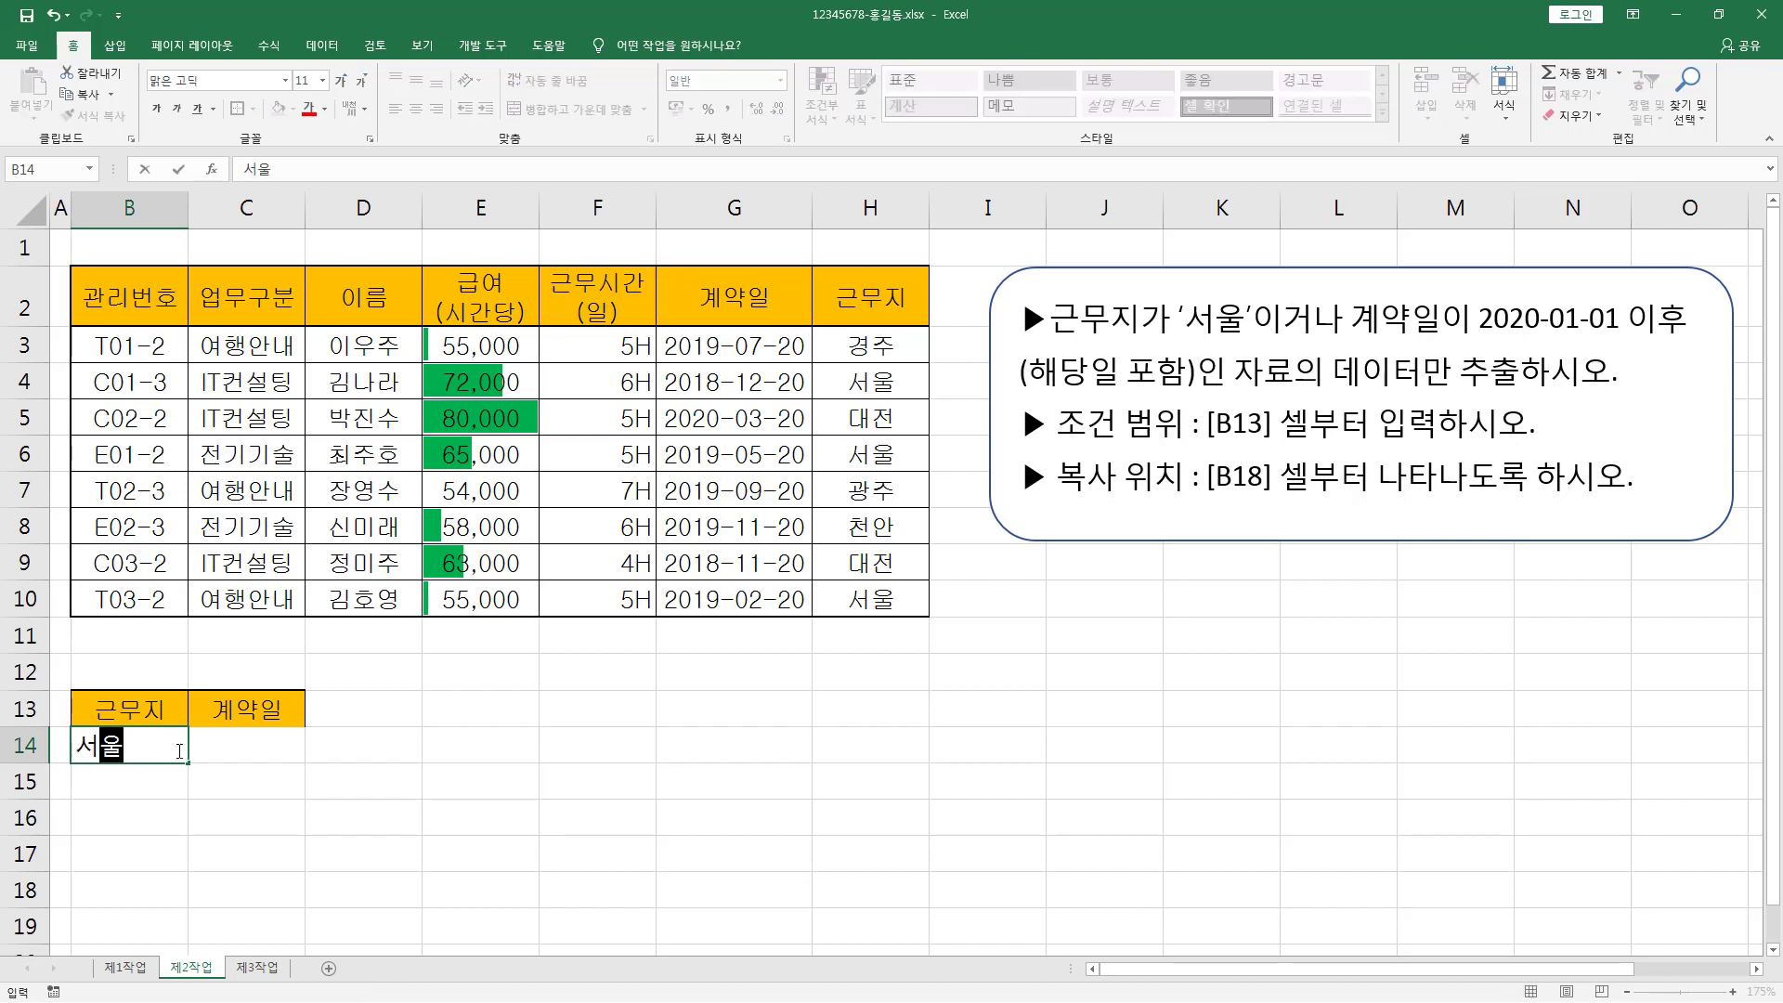
{"action": "key", "text": "Tab"}
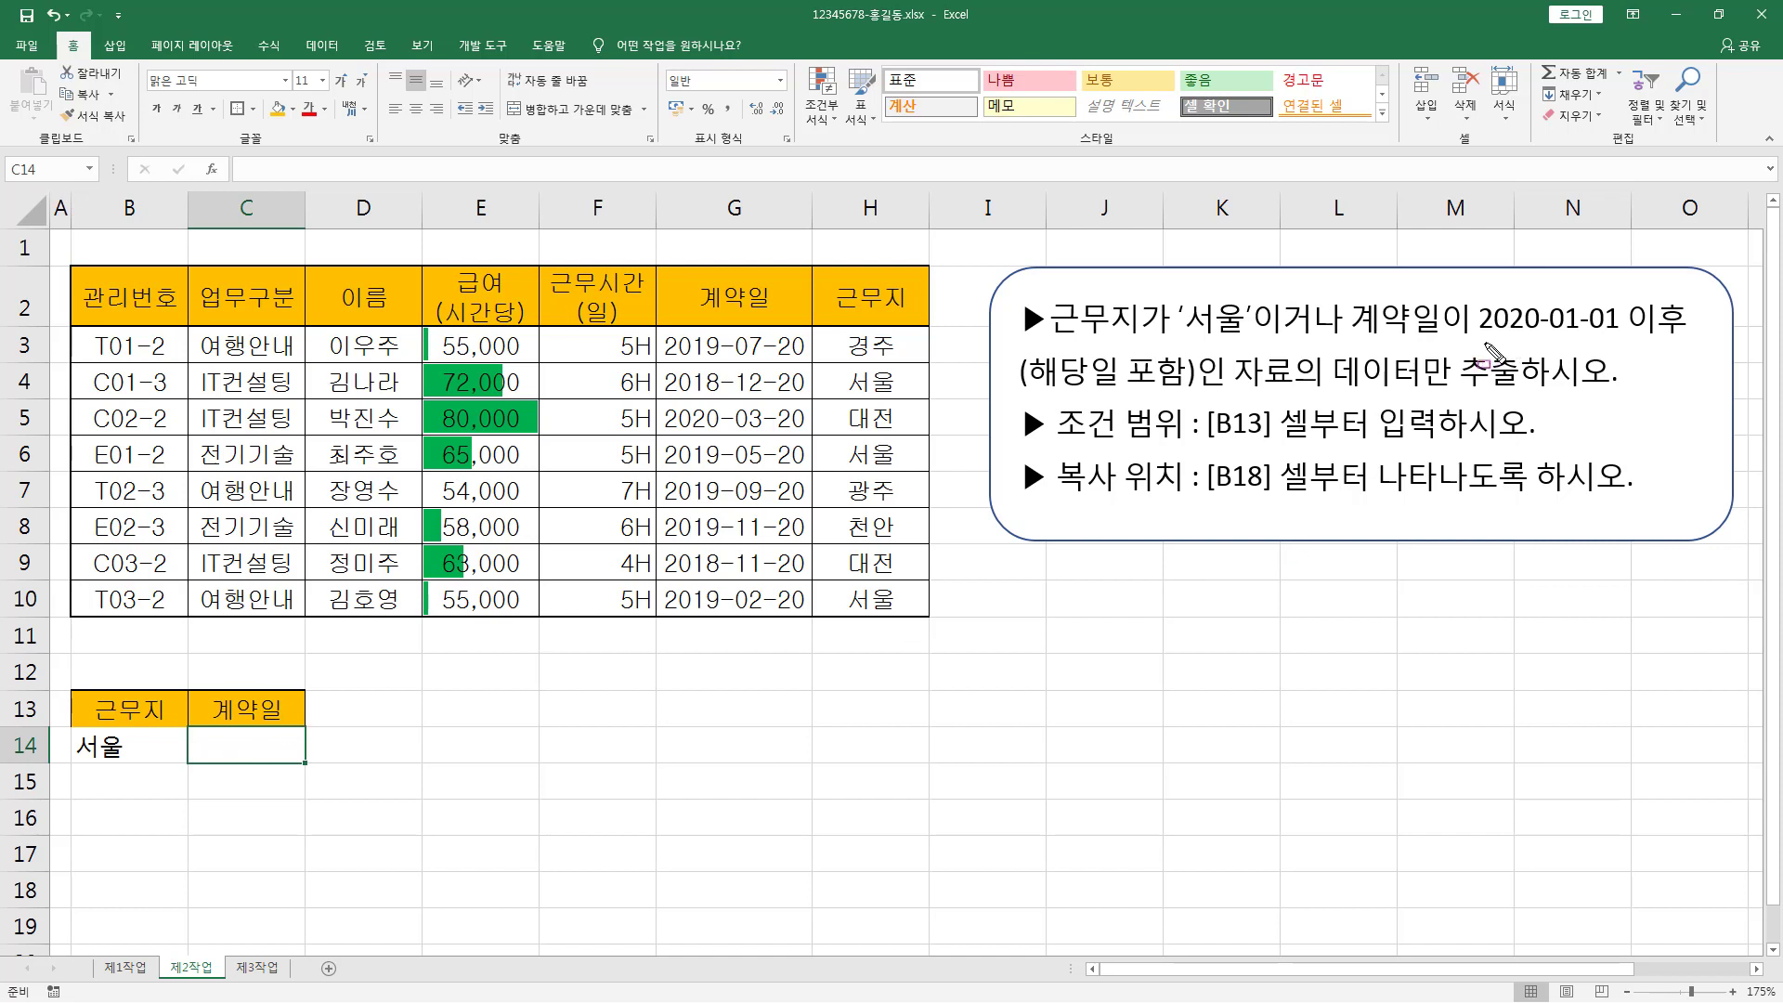
{"action": "left_click_drag", "start_coordinate": [1479, 338], "coordinate": [1686, 341]}
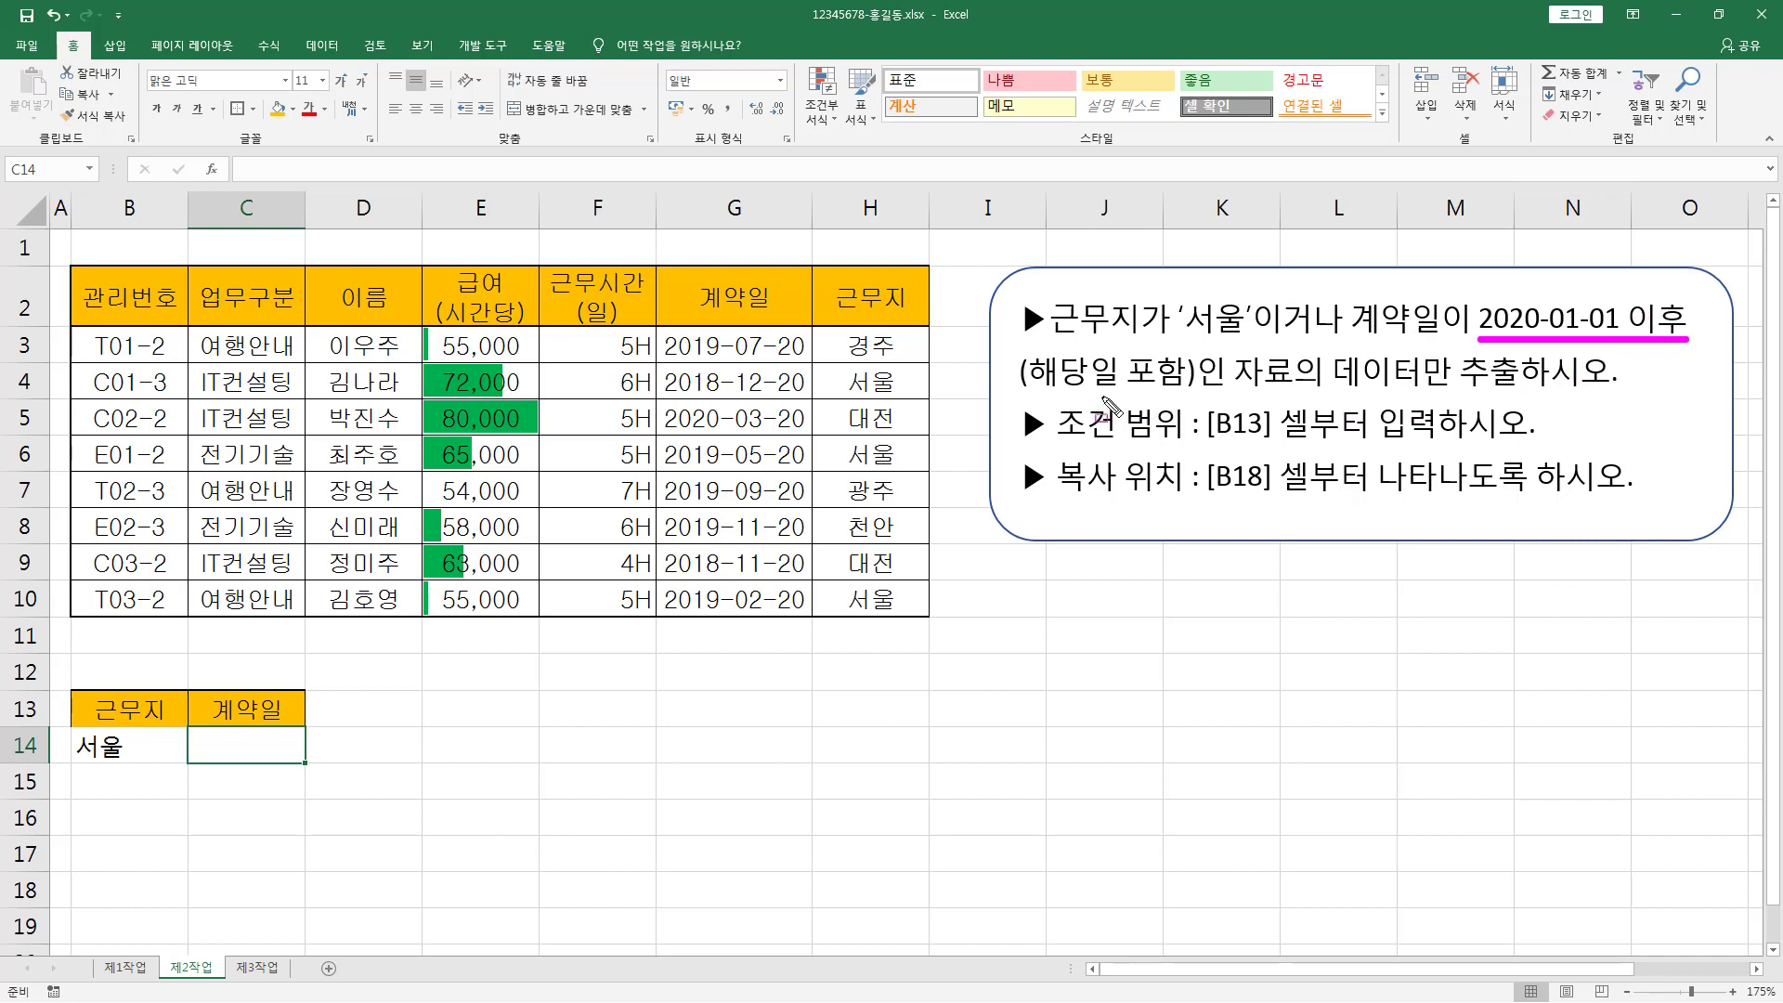
{"action": "left_click_drag", "start_coordinate": [1029, 389], "coordinate": [1191, 388]}
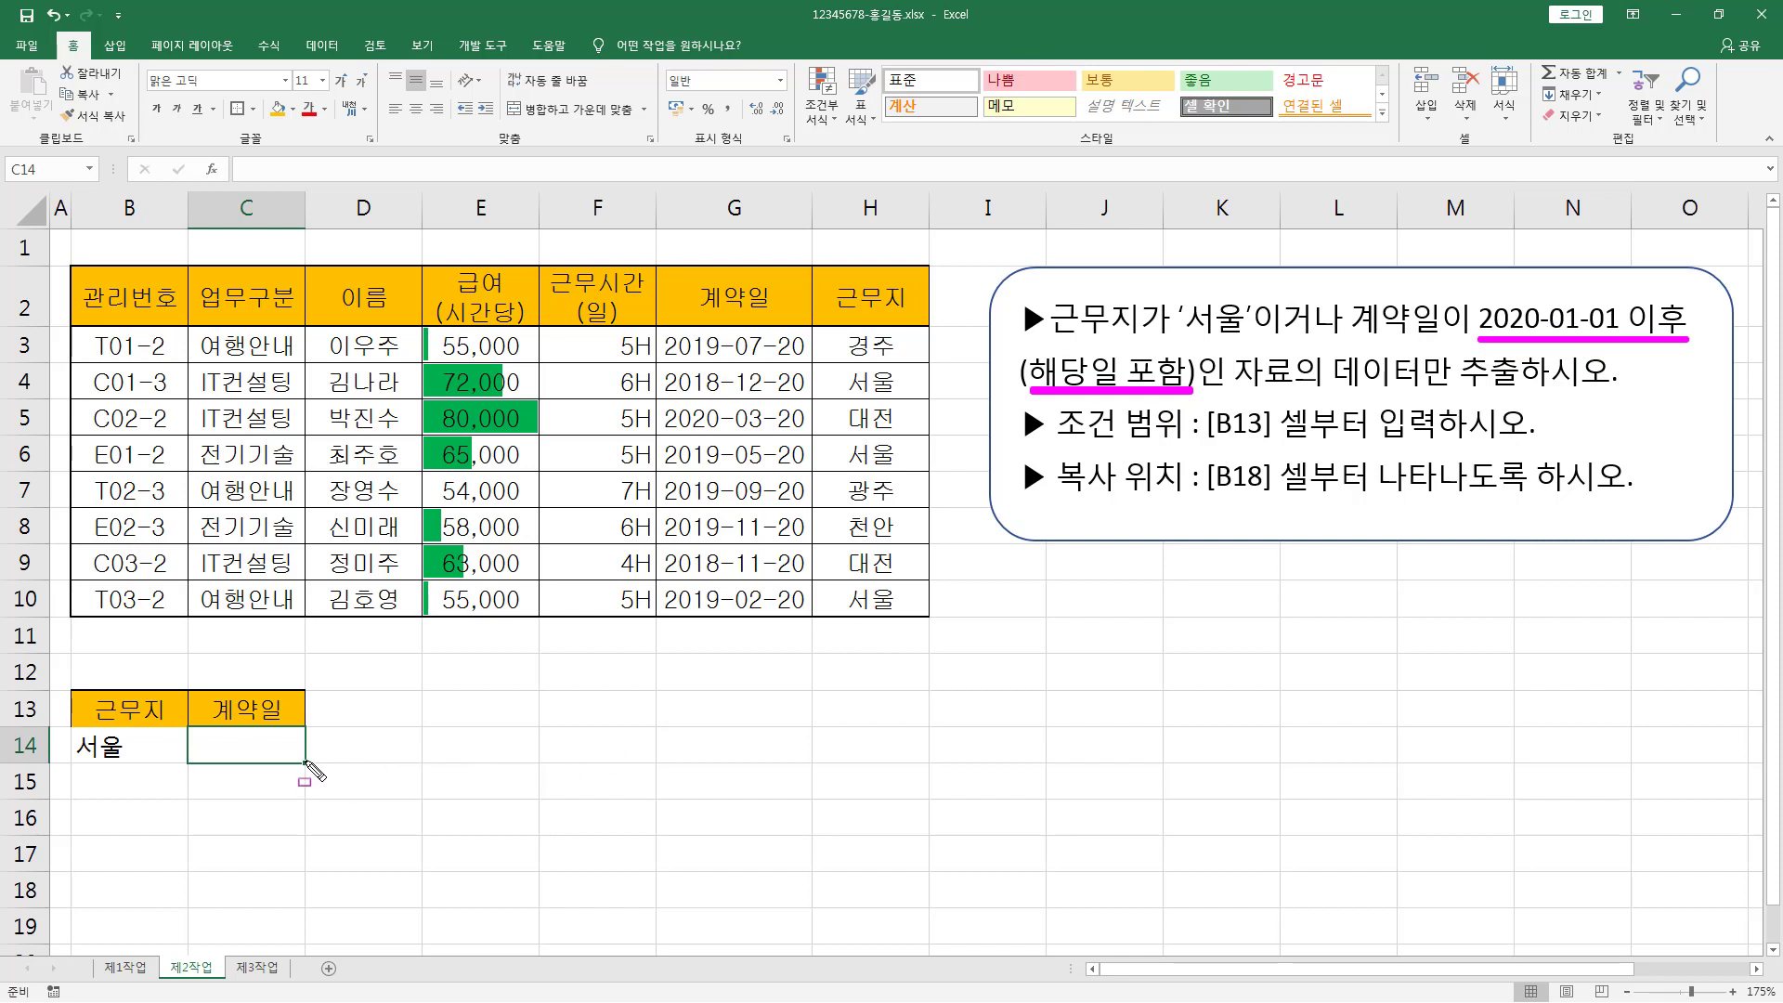
{"action": "key", "text": "Escape"}
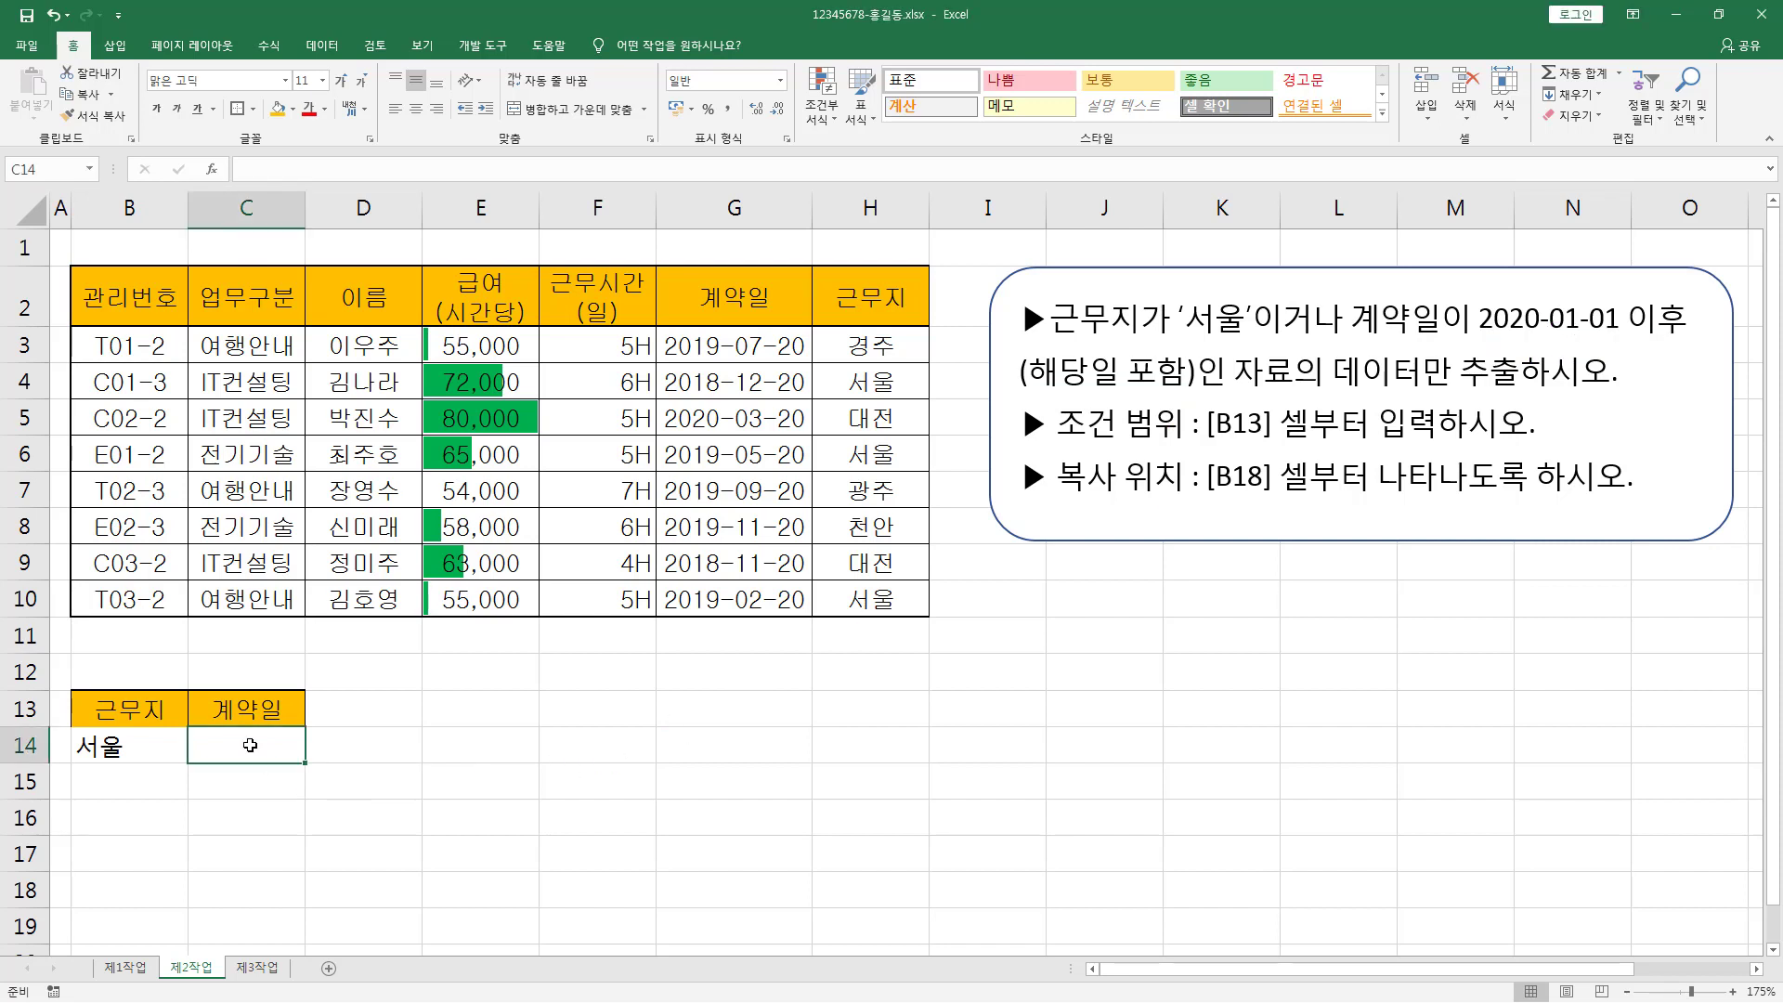
{"action": "type", "text": ">=20"}
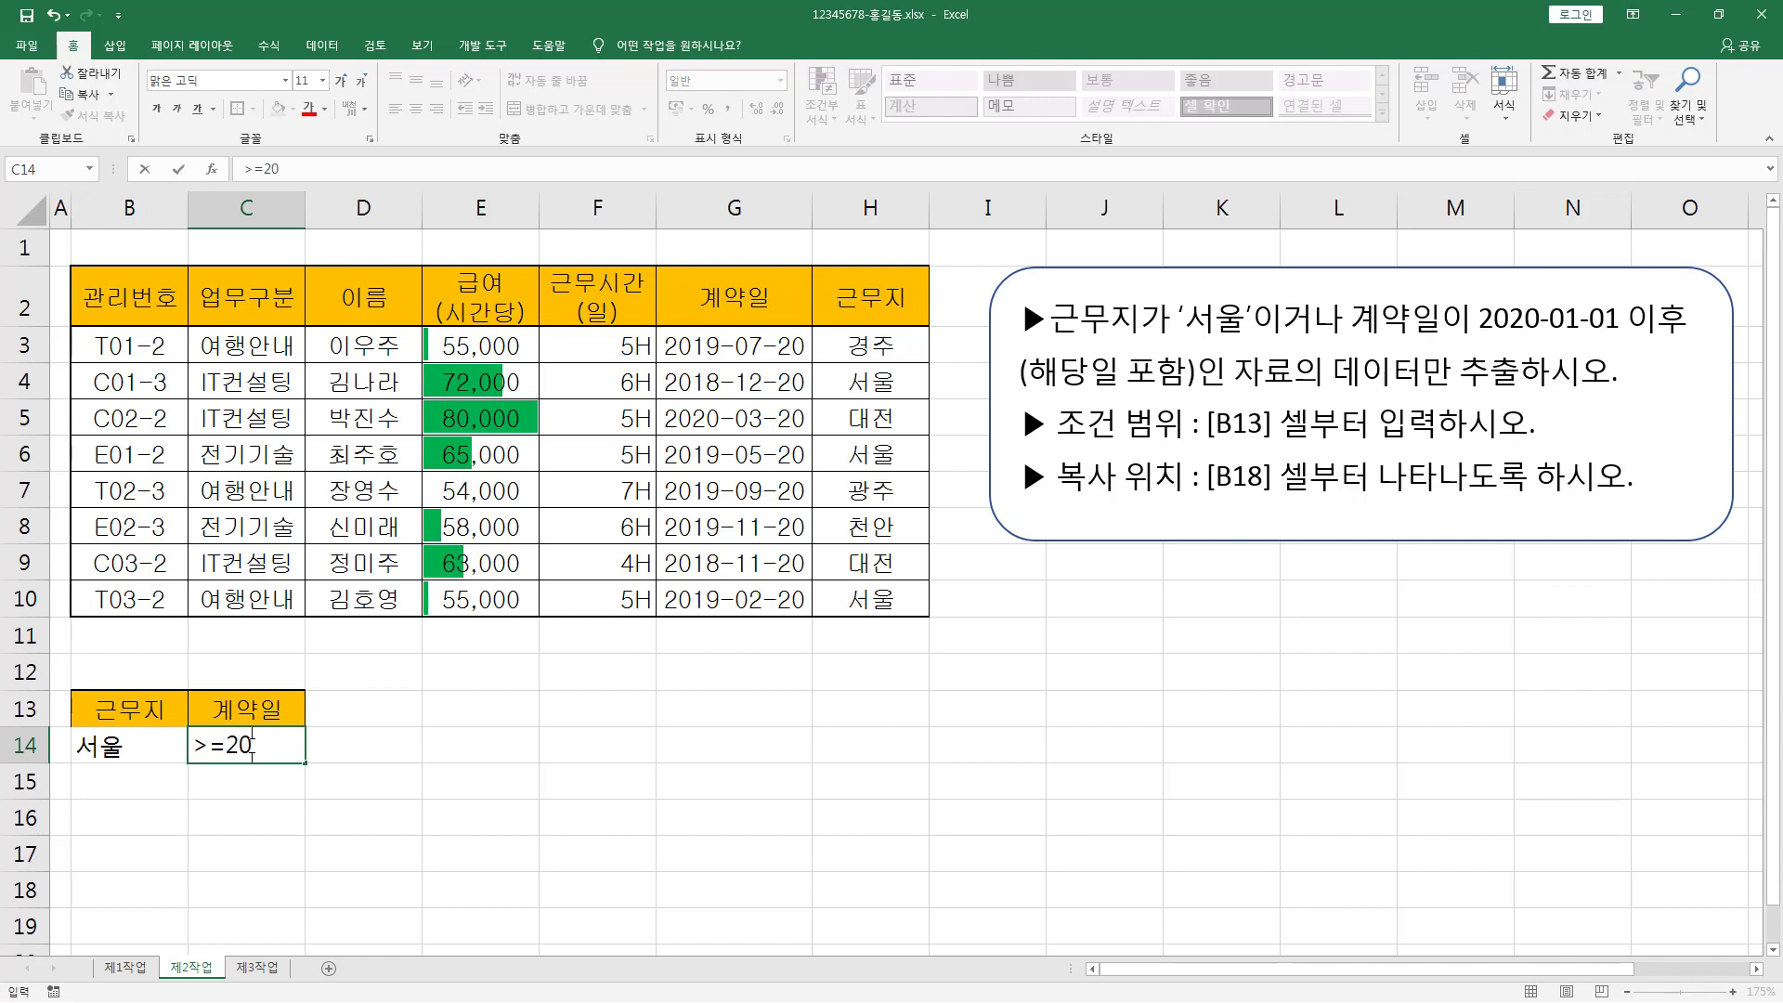
{"action": "type", "text": "20-01-01"}
{"action": "key", "text": "Return"}
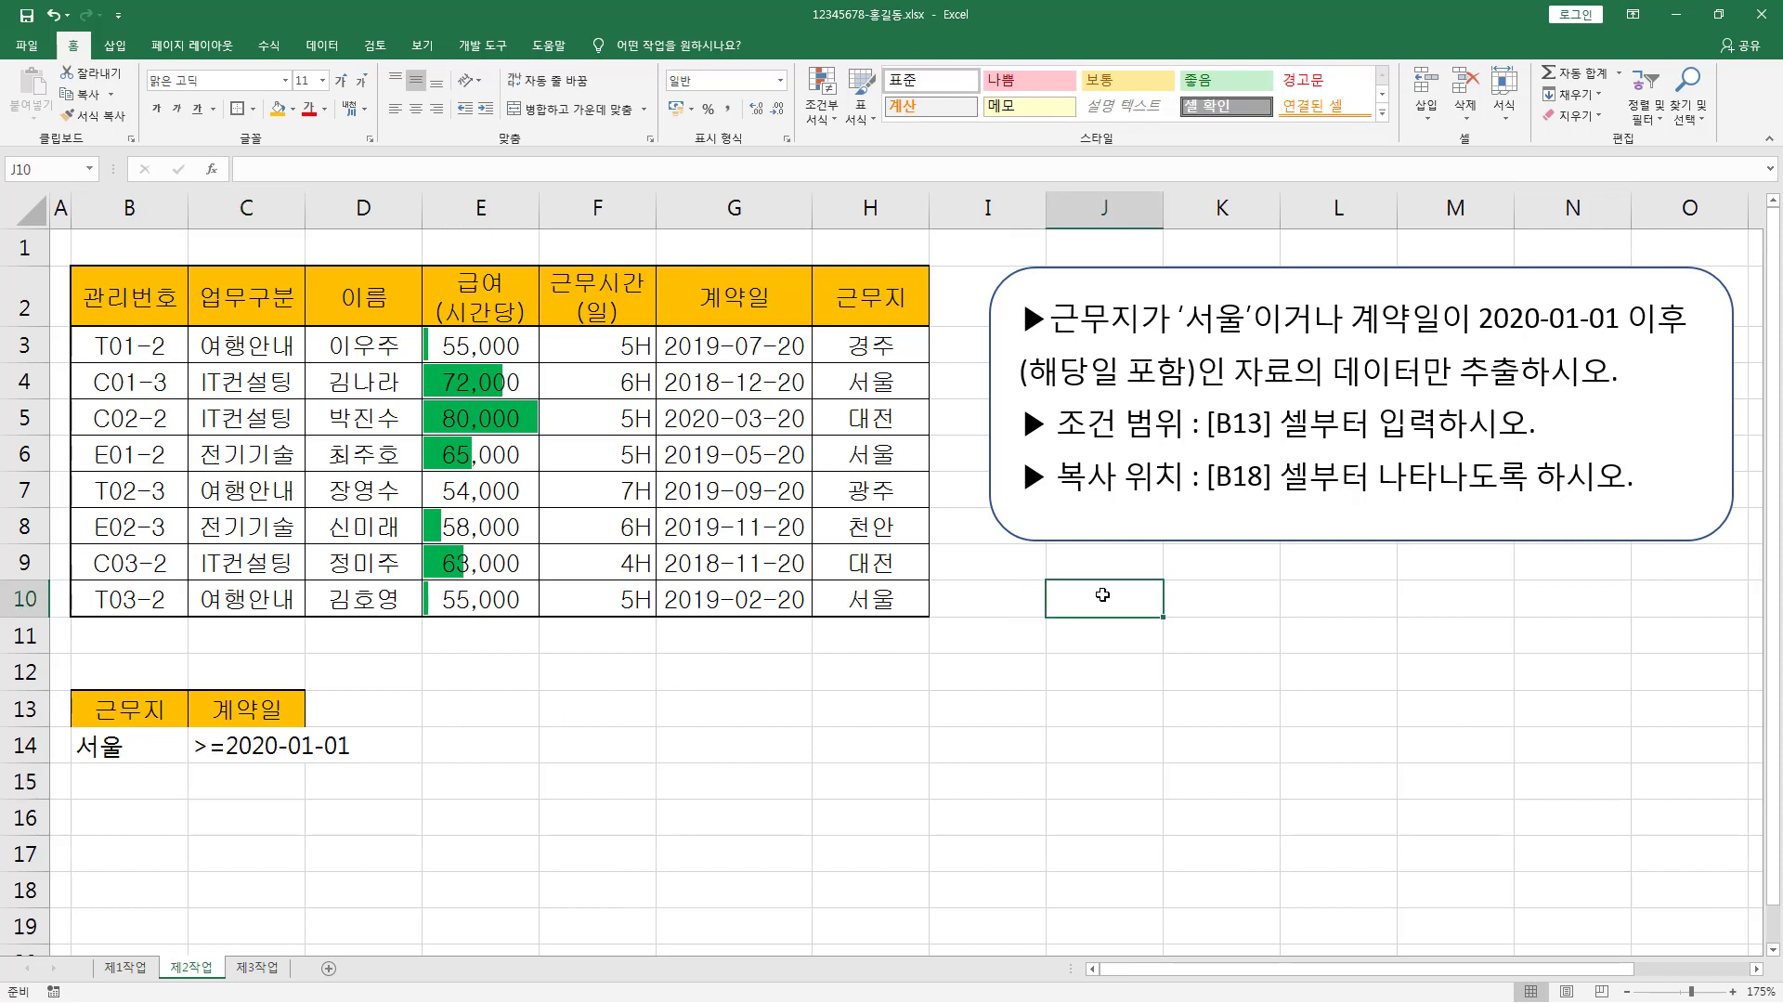
Step: Enter the comparison operators >, <, >=, <=, = and <> down cells J10 to J15
{"action": "type", "text": ">"}
{"action": "key", "text": "Return"}
{"action": "type", "text": "<"}
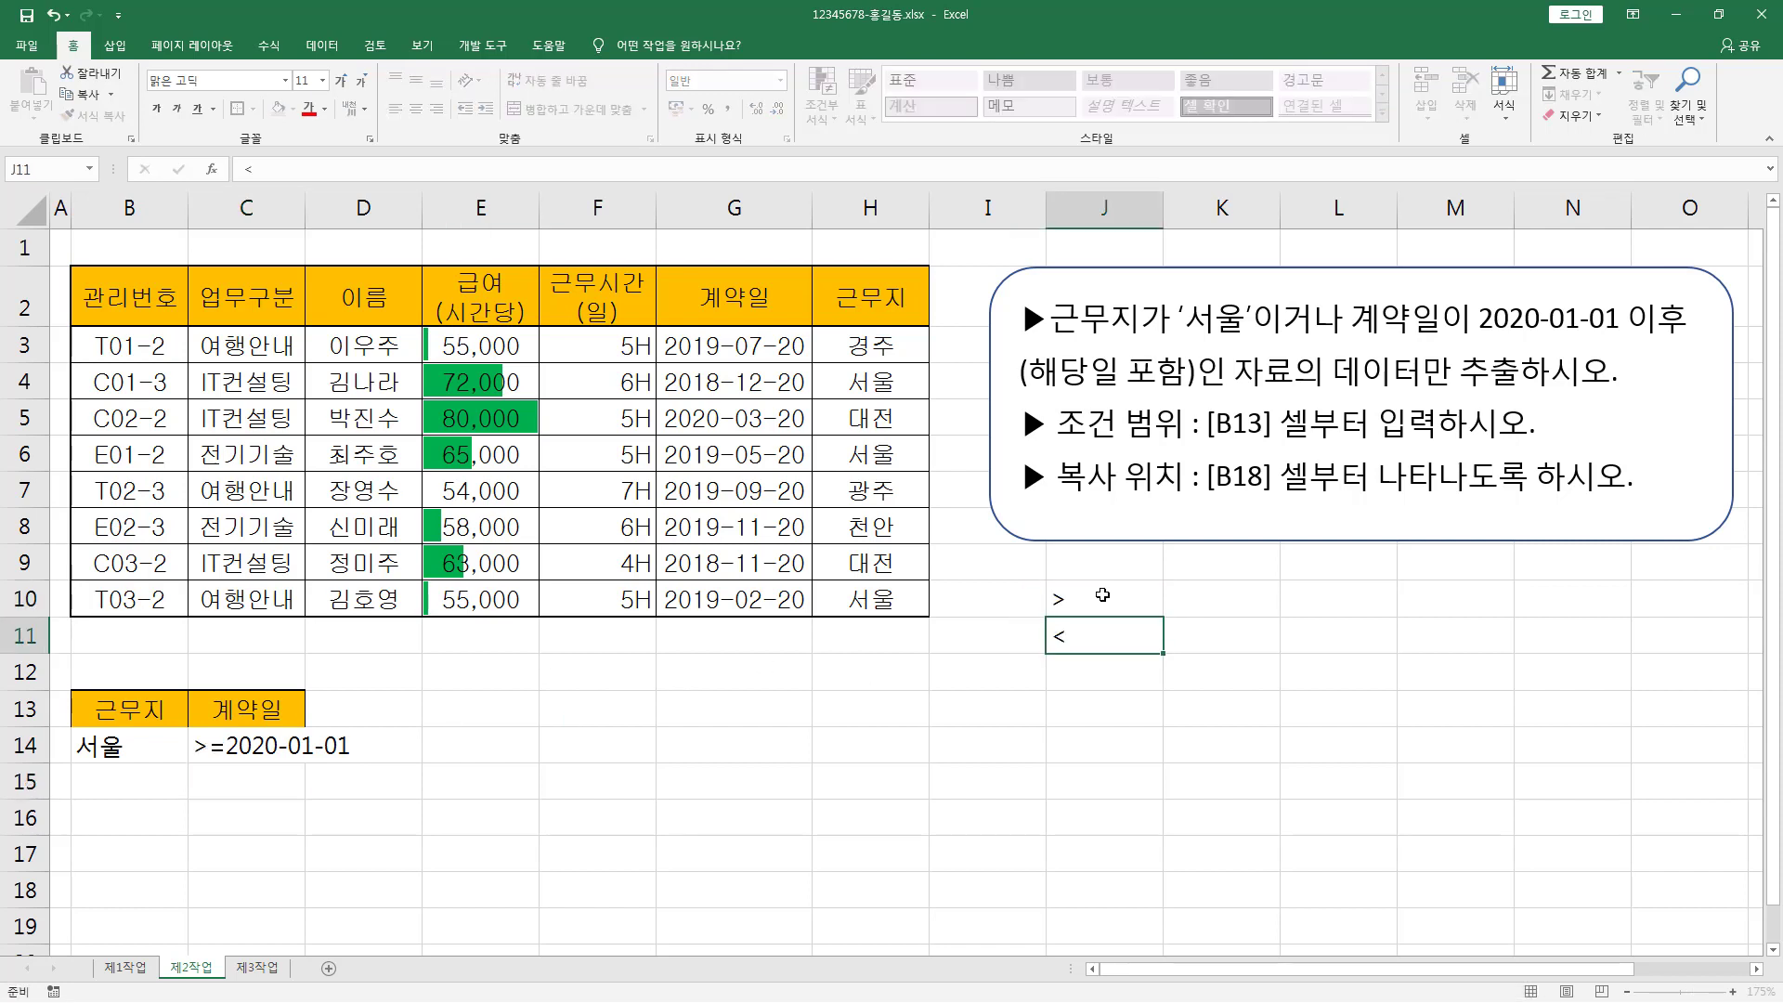
{"action": "key", "text": "Return"}
{"action": "type", "text": ">="}
{"action": "key", "text": "Return"}
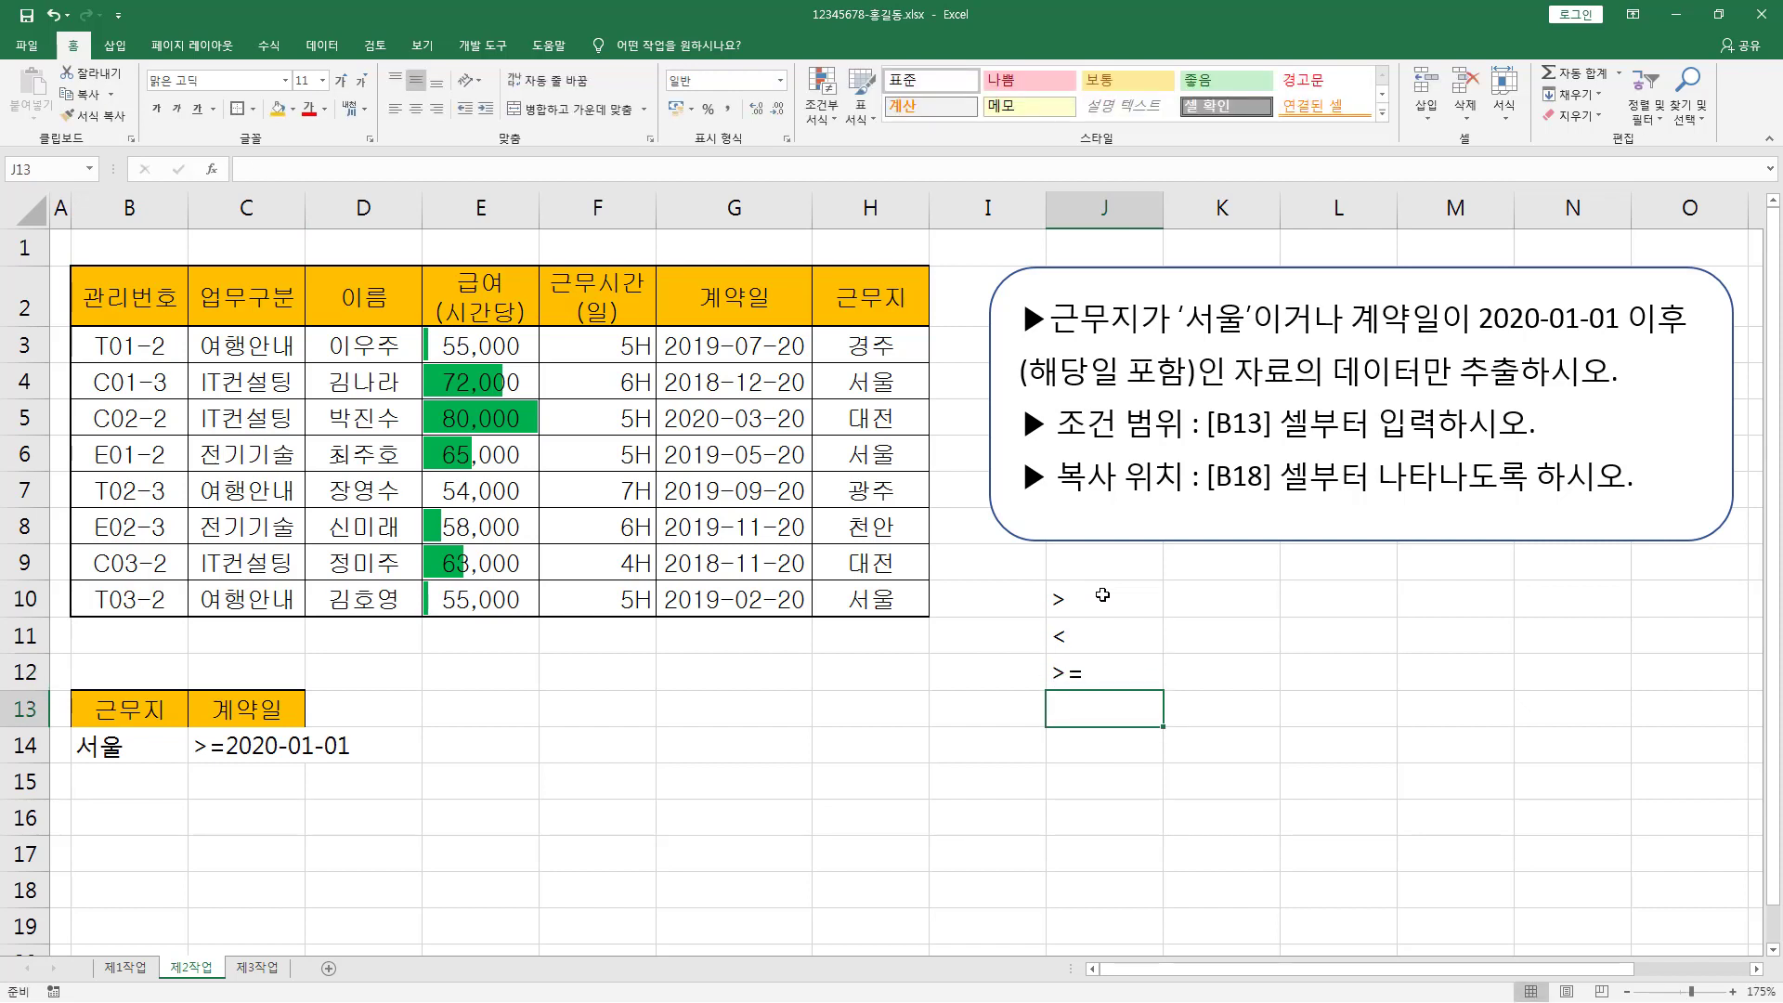
{"action": "type", "text": "<="}
{"action": "key", "text": "Return"}
{"action": "type", "text": "="}
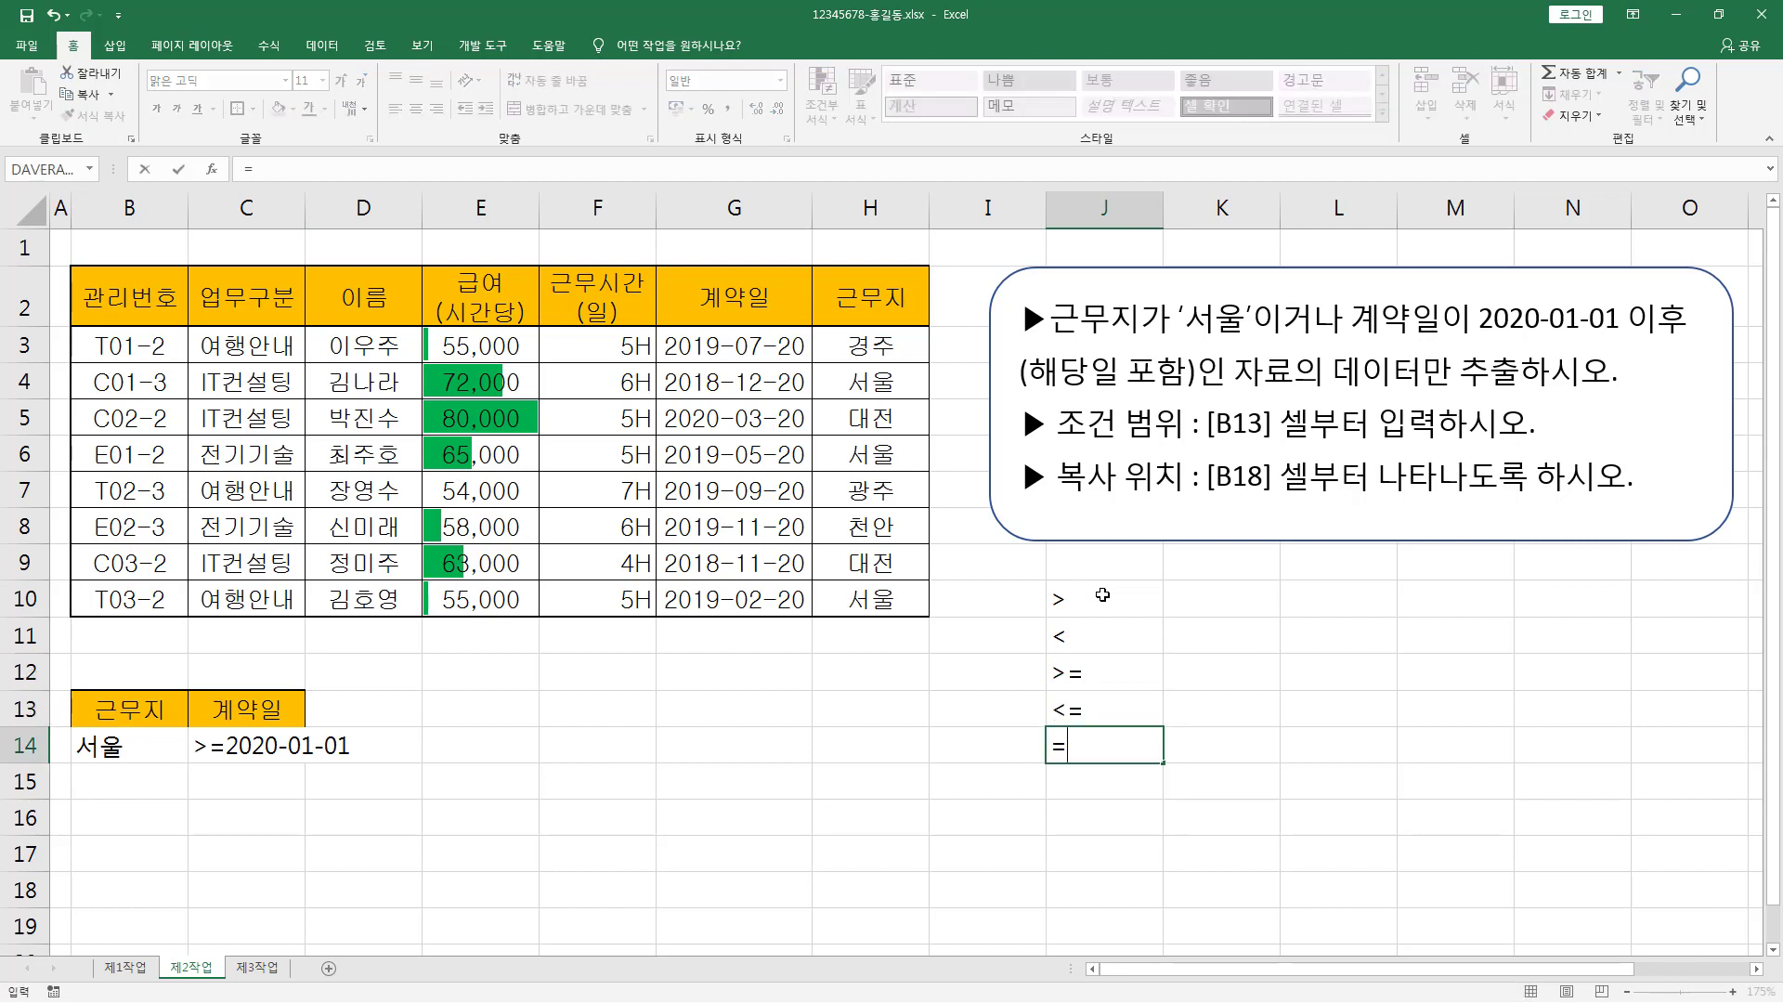
{"action": "key", "text": "Return"}
{"action": "type", "text": "<>"}
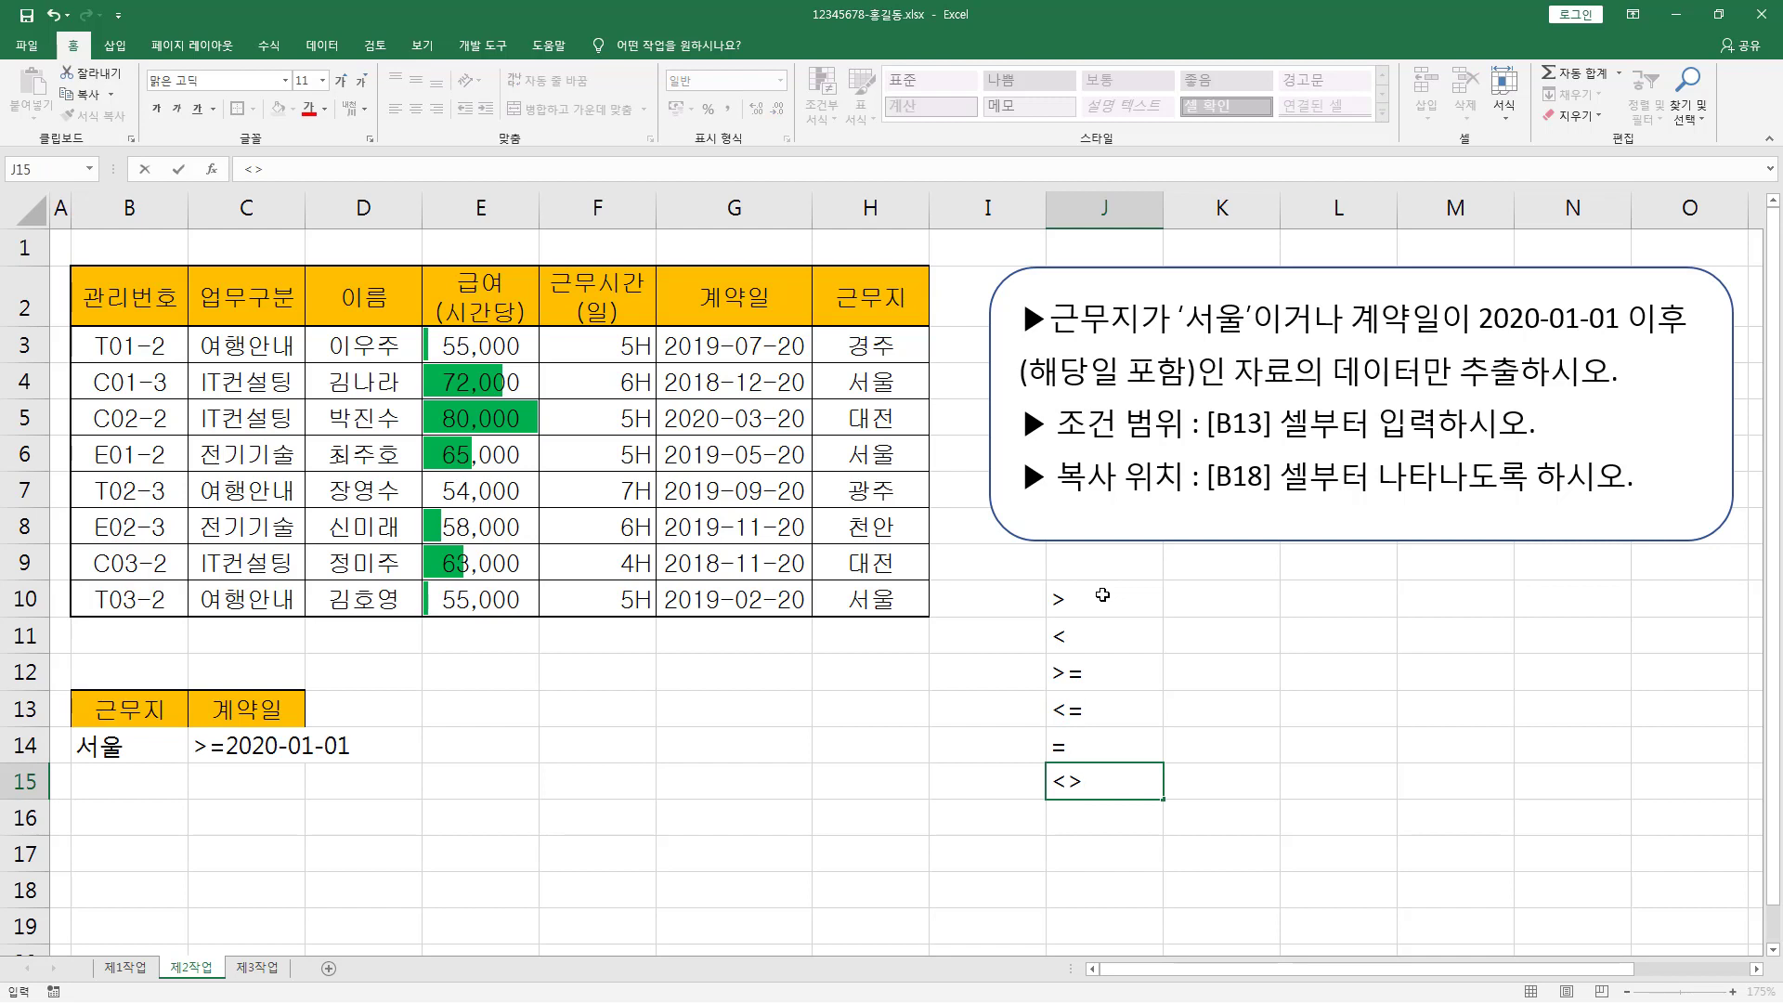
{"action": "key", "text": "Return"}
Step: Enter the operator meanings 크다, 작다, 크거나 같다, 작거나 같다, 같다 and 다르다 down cells K10 to K15
{"action": "key", "text": "Up"}
{"action": "key", "text": "Up"}
{"action": "key", "text": "Up"}
{"action": "key", "text": "Up"}
{"action": "key", "text": "Up"}
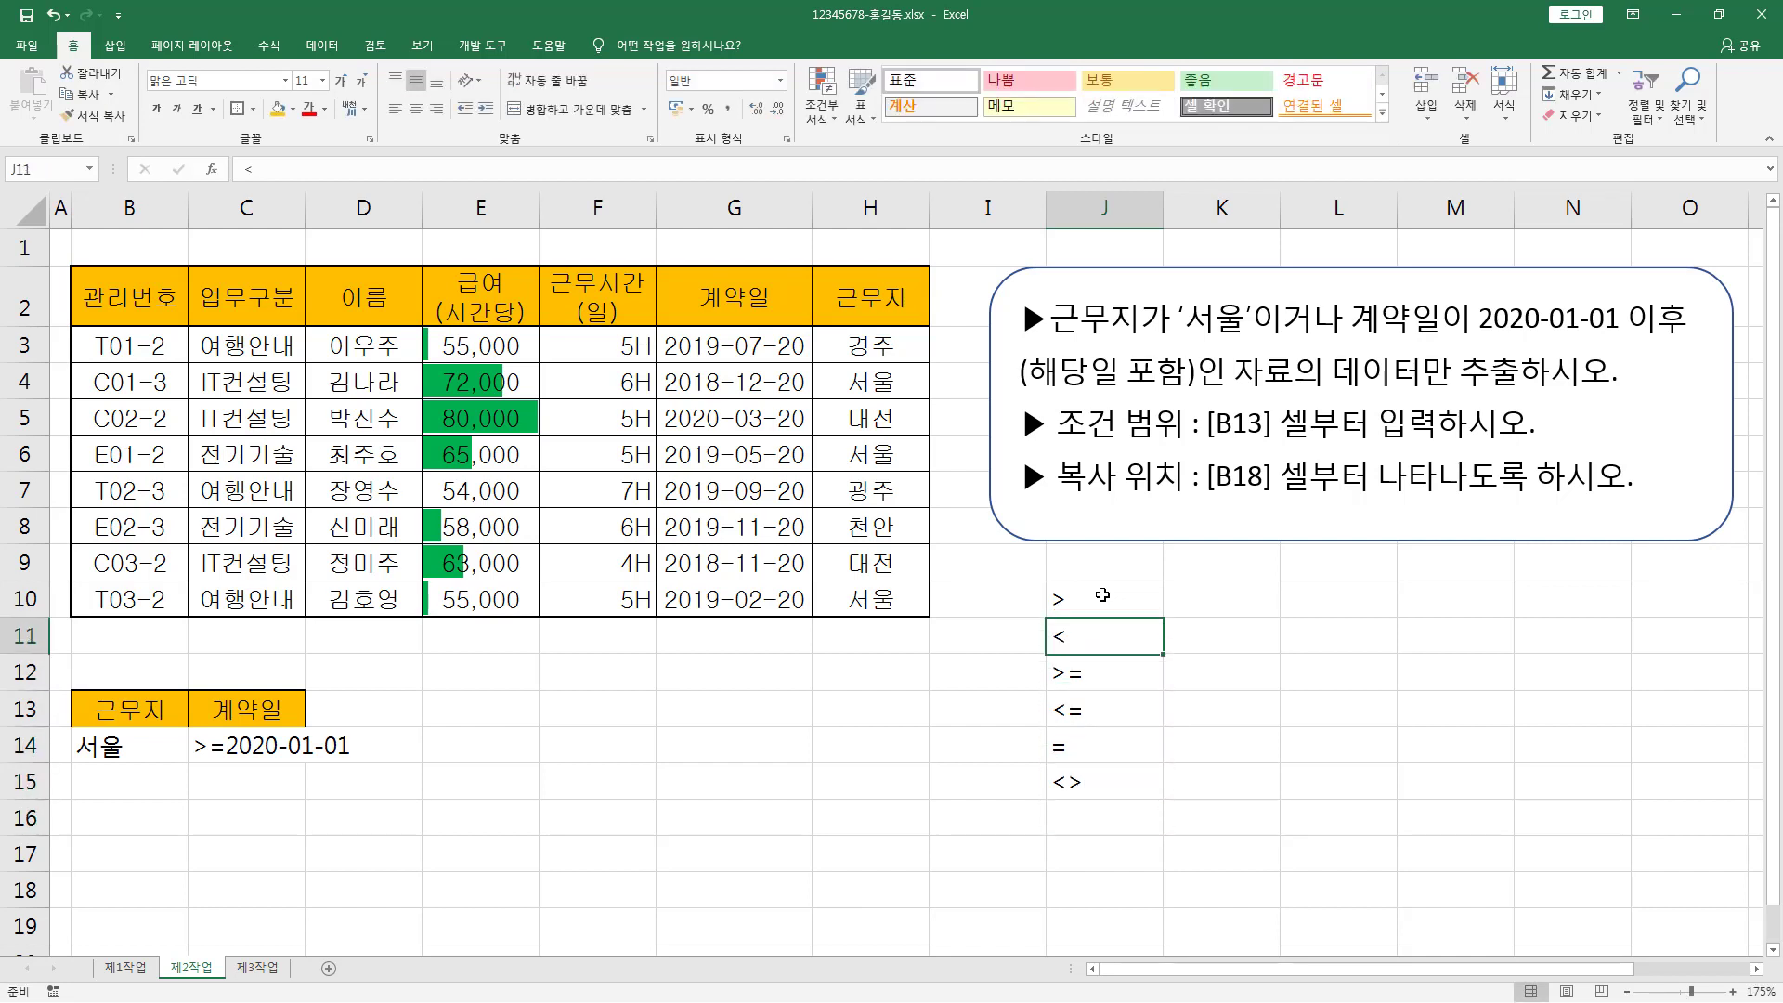
{"action": "key", "text": "Up"}
{"action": "key", "text": "Right"}
{"action": "type", "text": "ㅋ"}
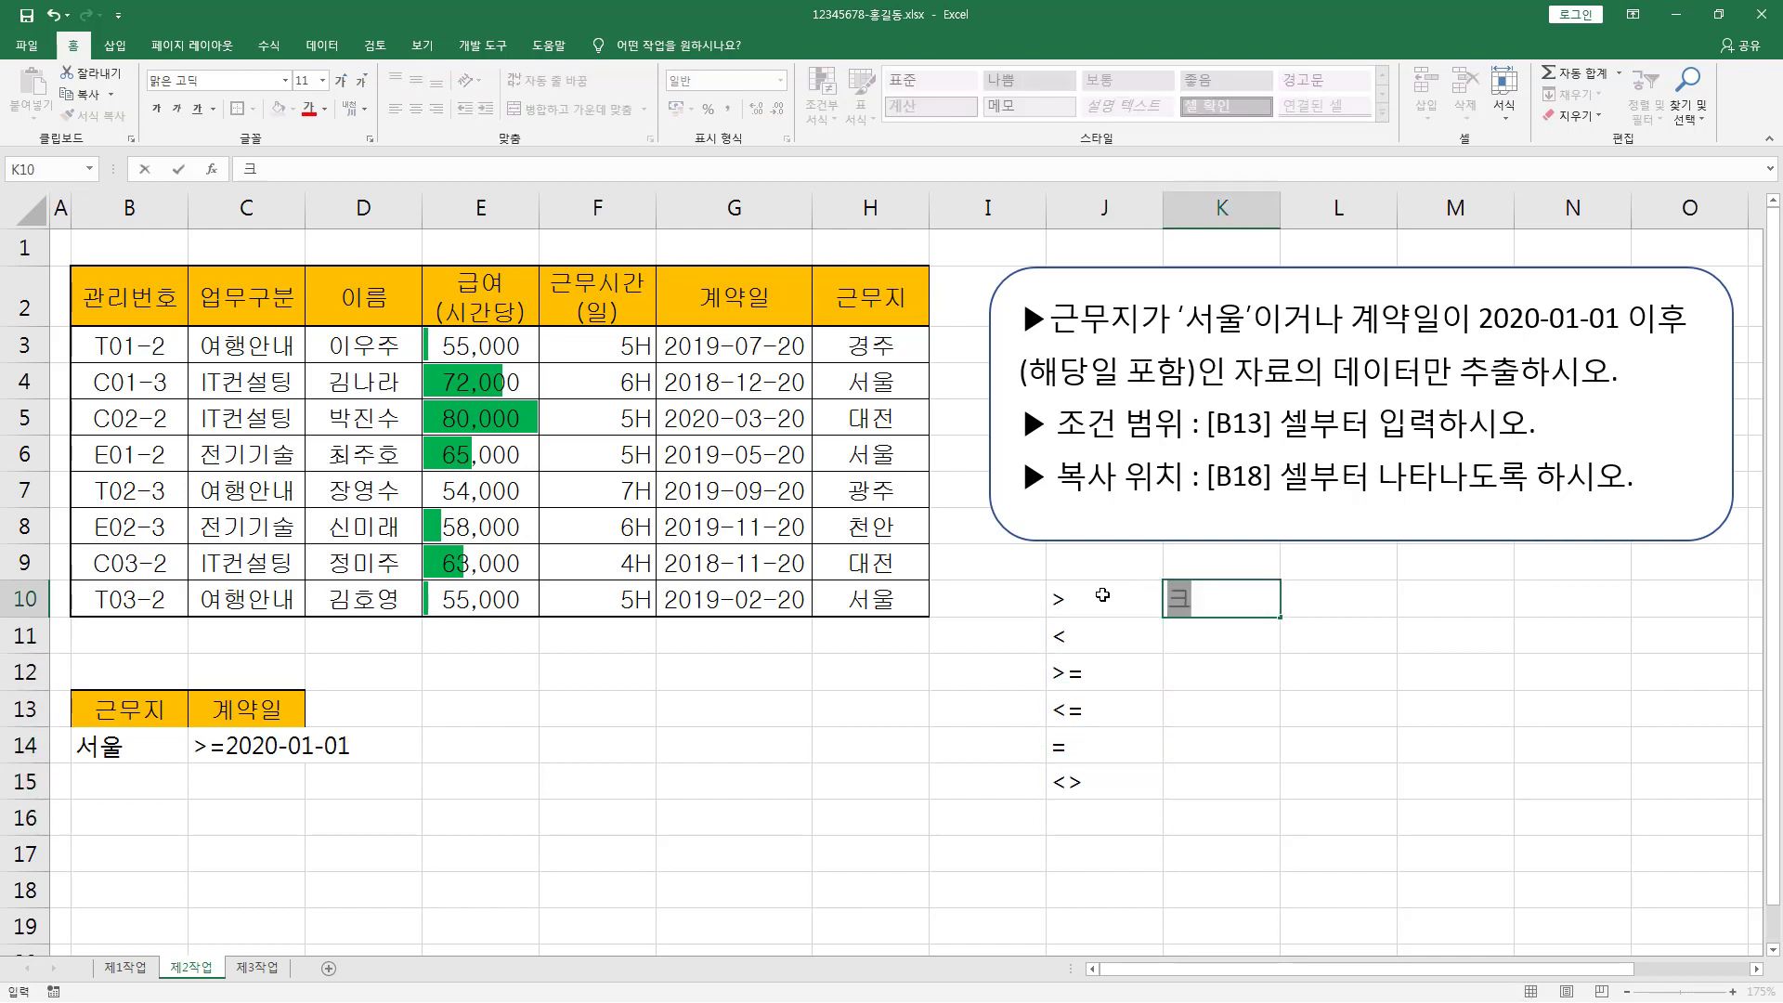
{"action": "type", "text": "다"}
{"action": "key", "text": "Return"}
{"action": "type", "text": "작다"}
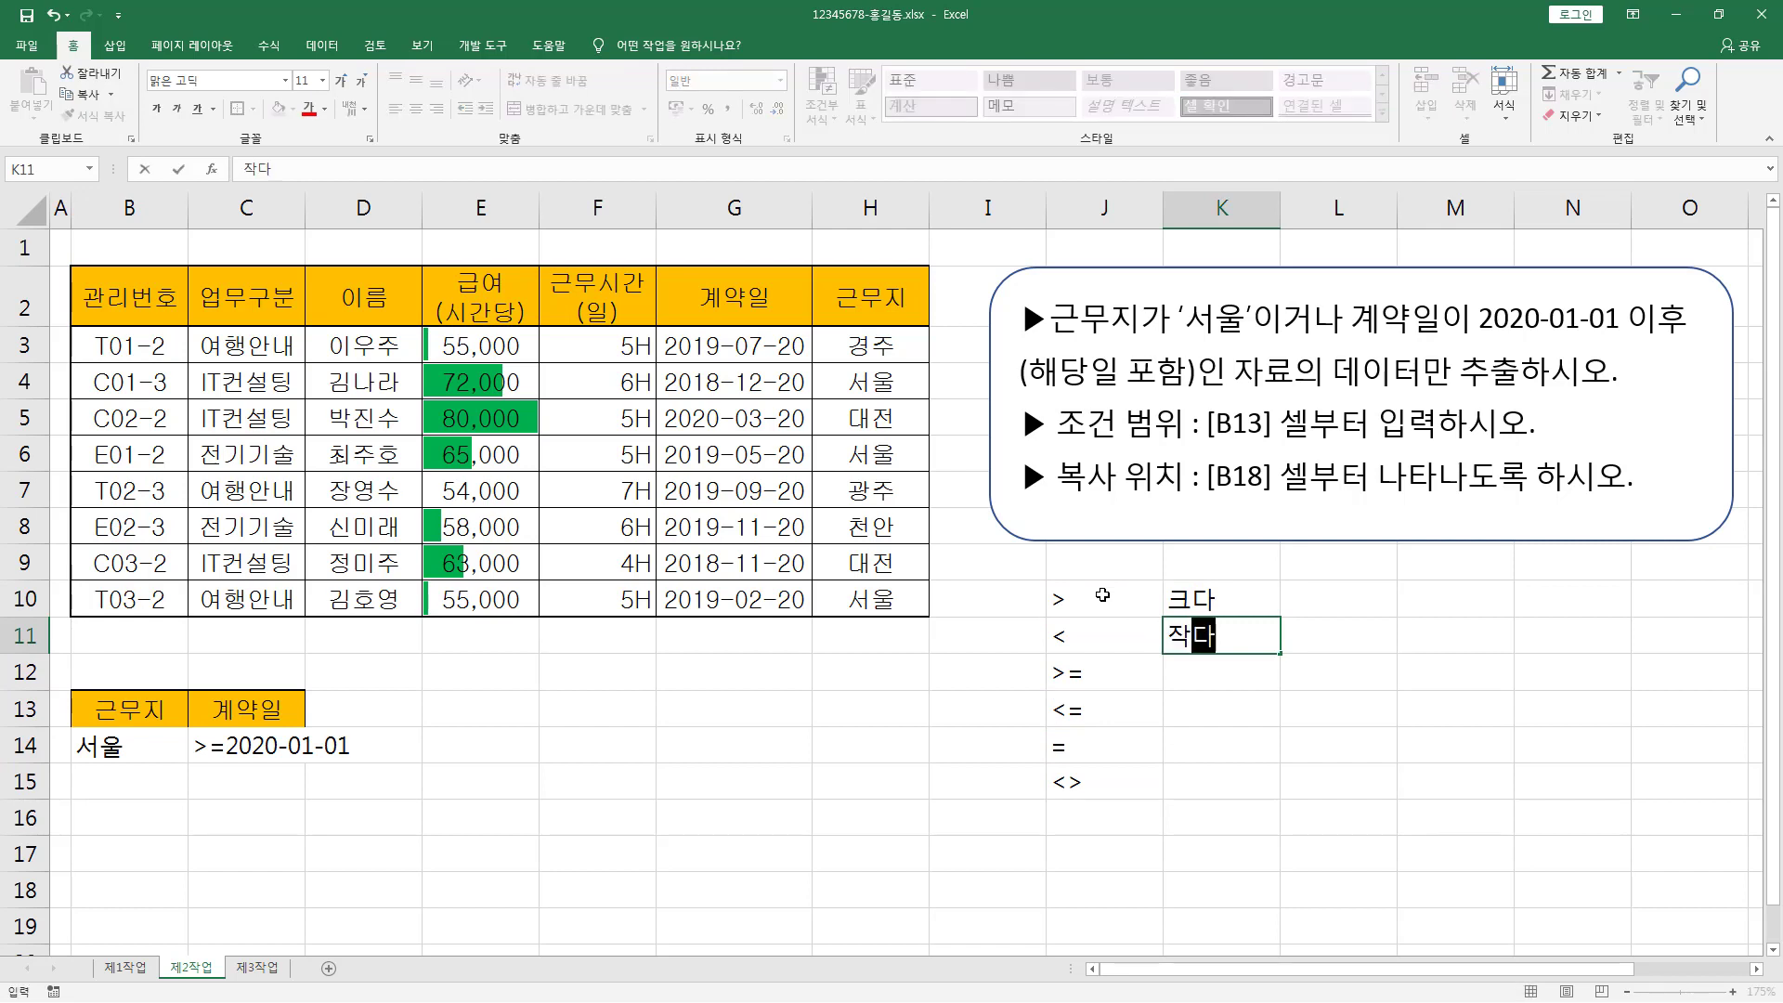
{"action": "key", "text": "Return"}
{"action": "type", "text": "크거"}
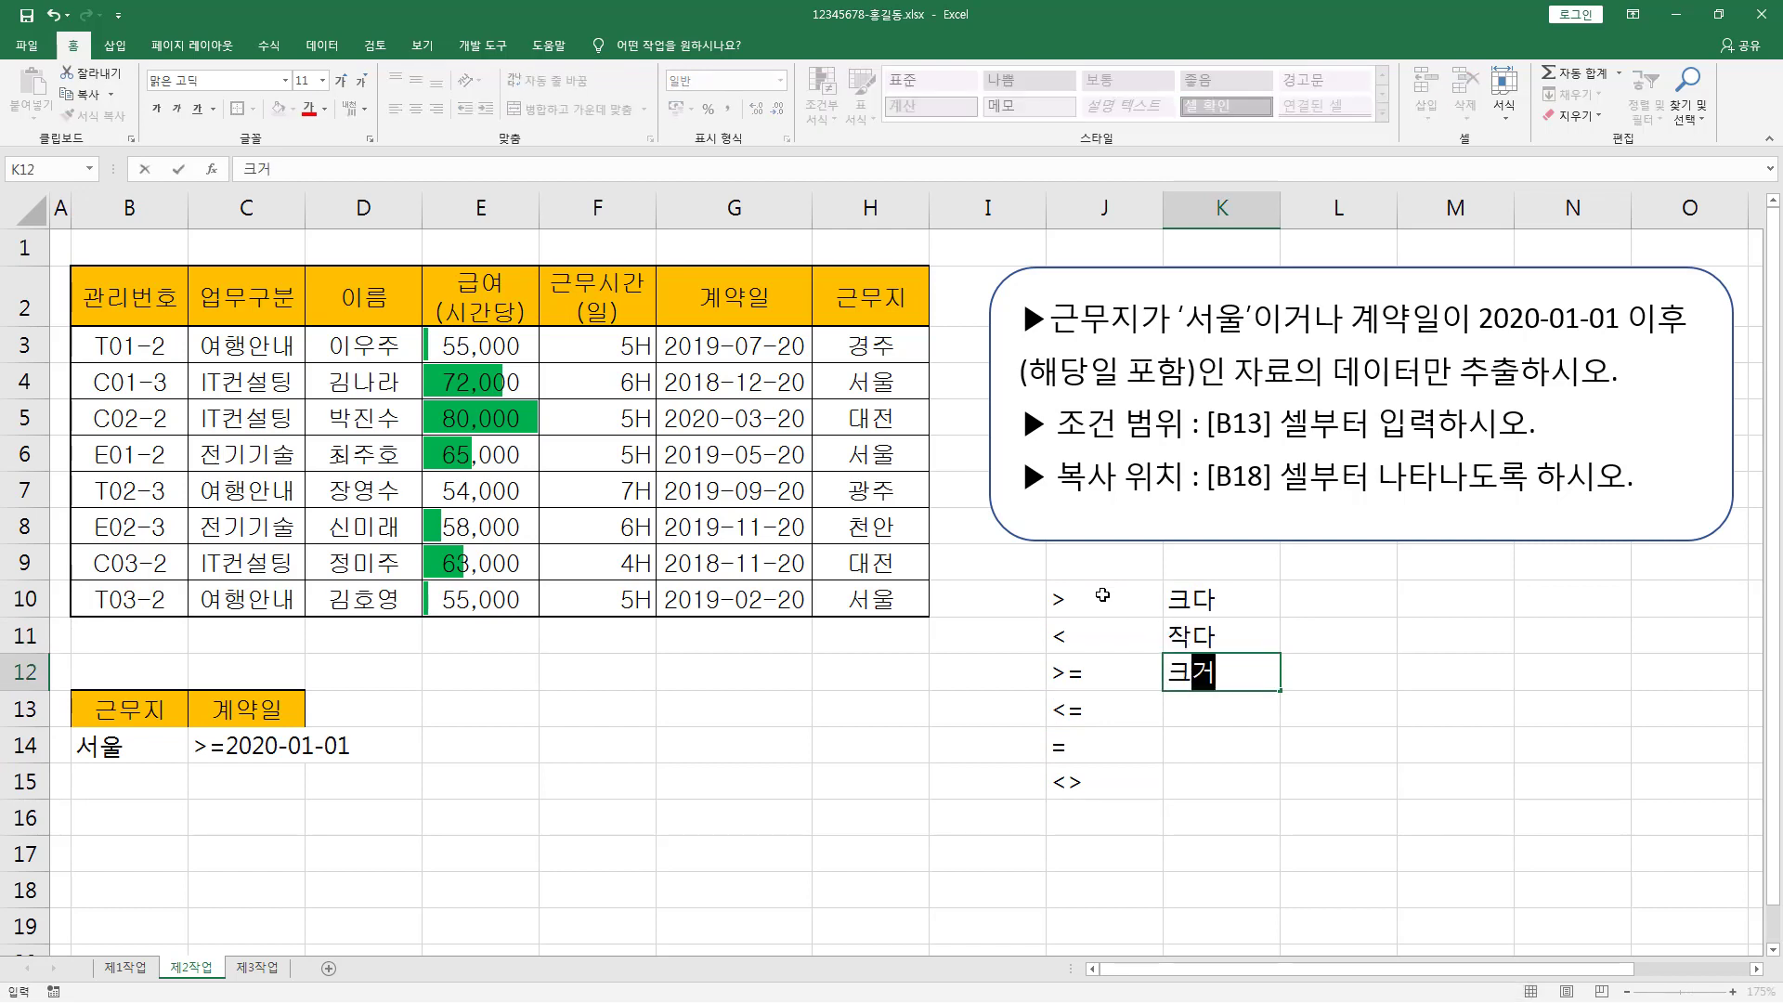
{"action": "type", "text": "나 같다"}
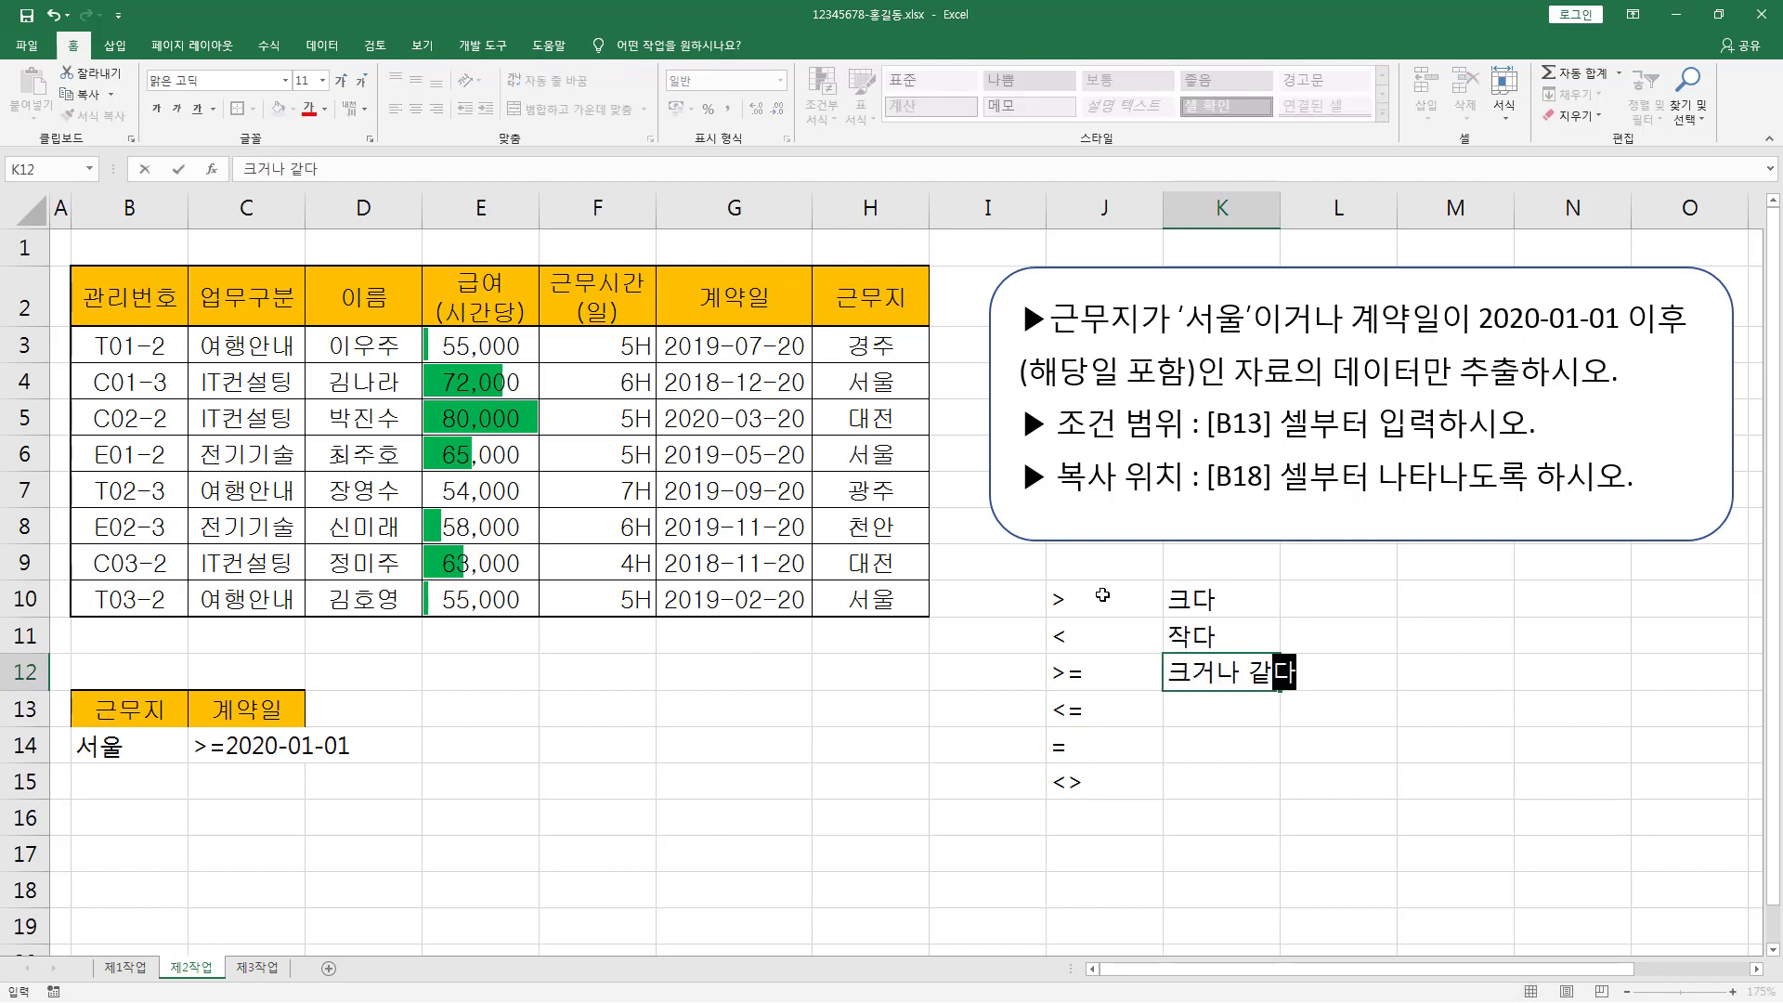
{"action": "key", "text": "Return"}
{"action": "type", "text": "작거나 같다"}
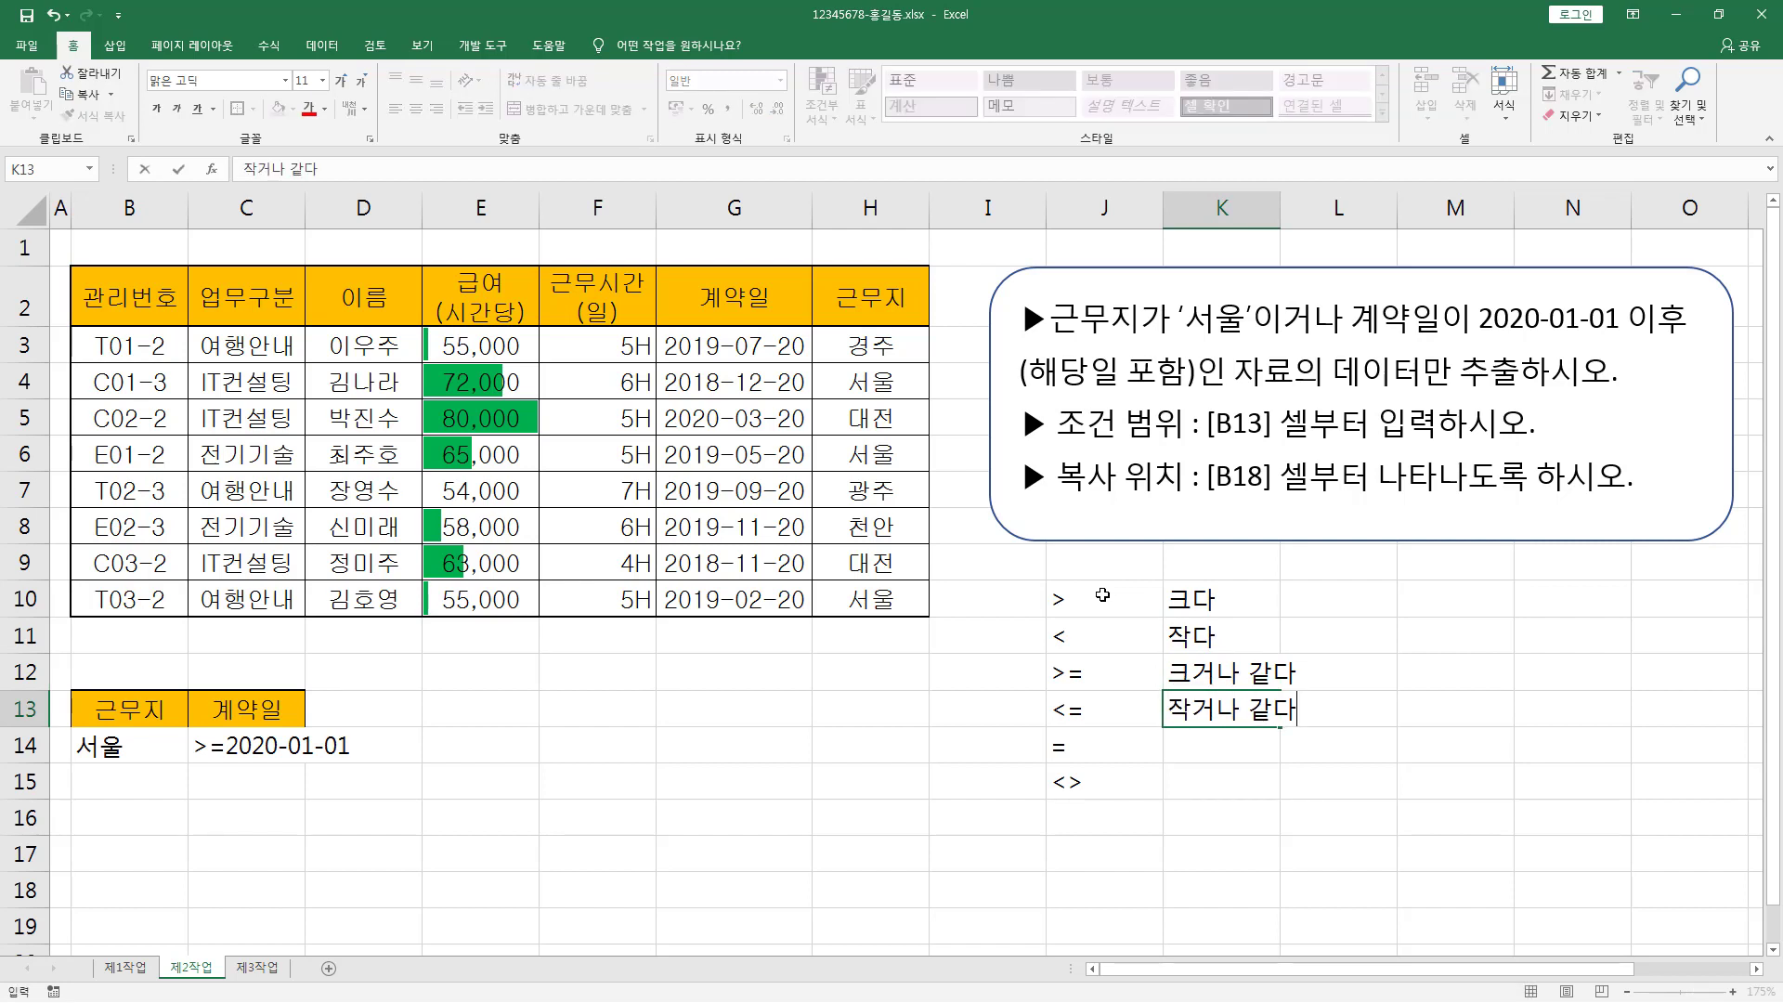
{"action": "key", "text": "Return"}
{"action": "type", "text": "같다"}
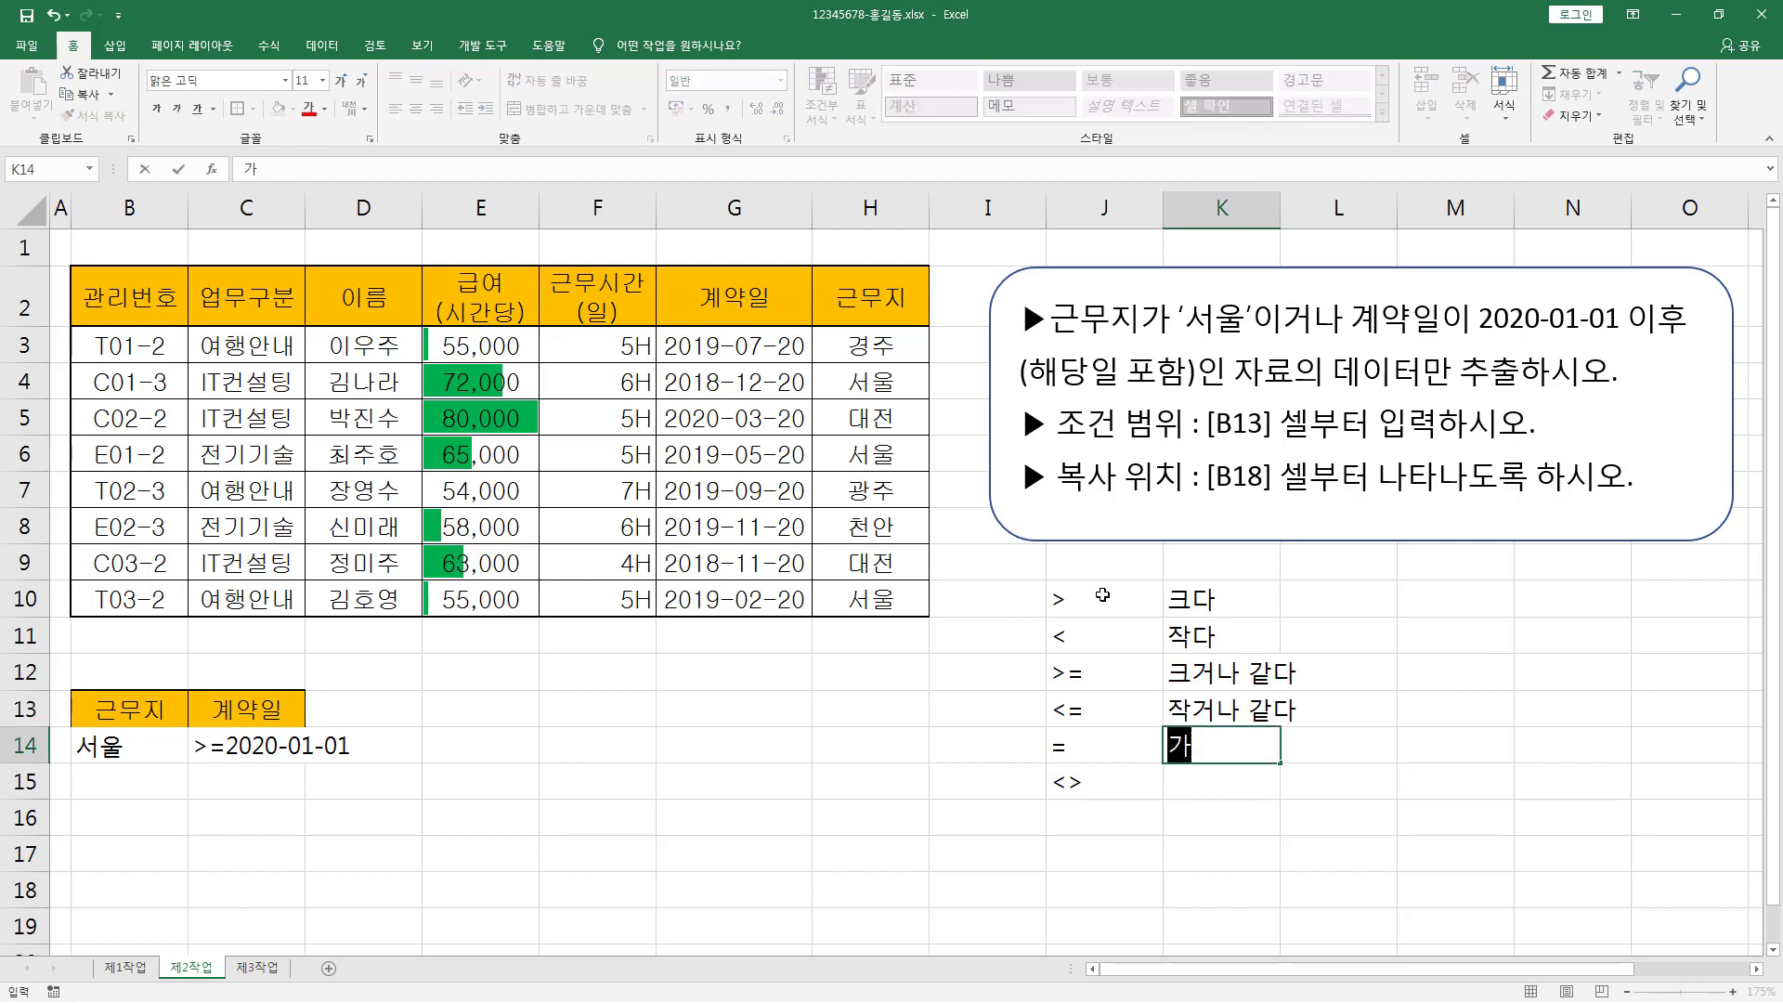
{"action": "key", "text": "Return"}
{"action": "type", "text": "ㄷㅏ르다"}
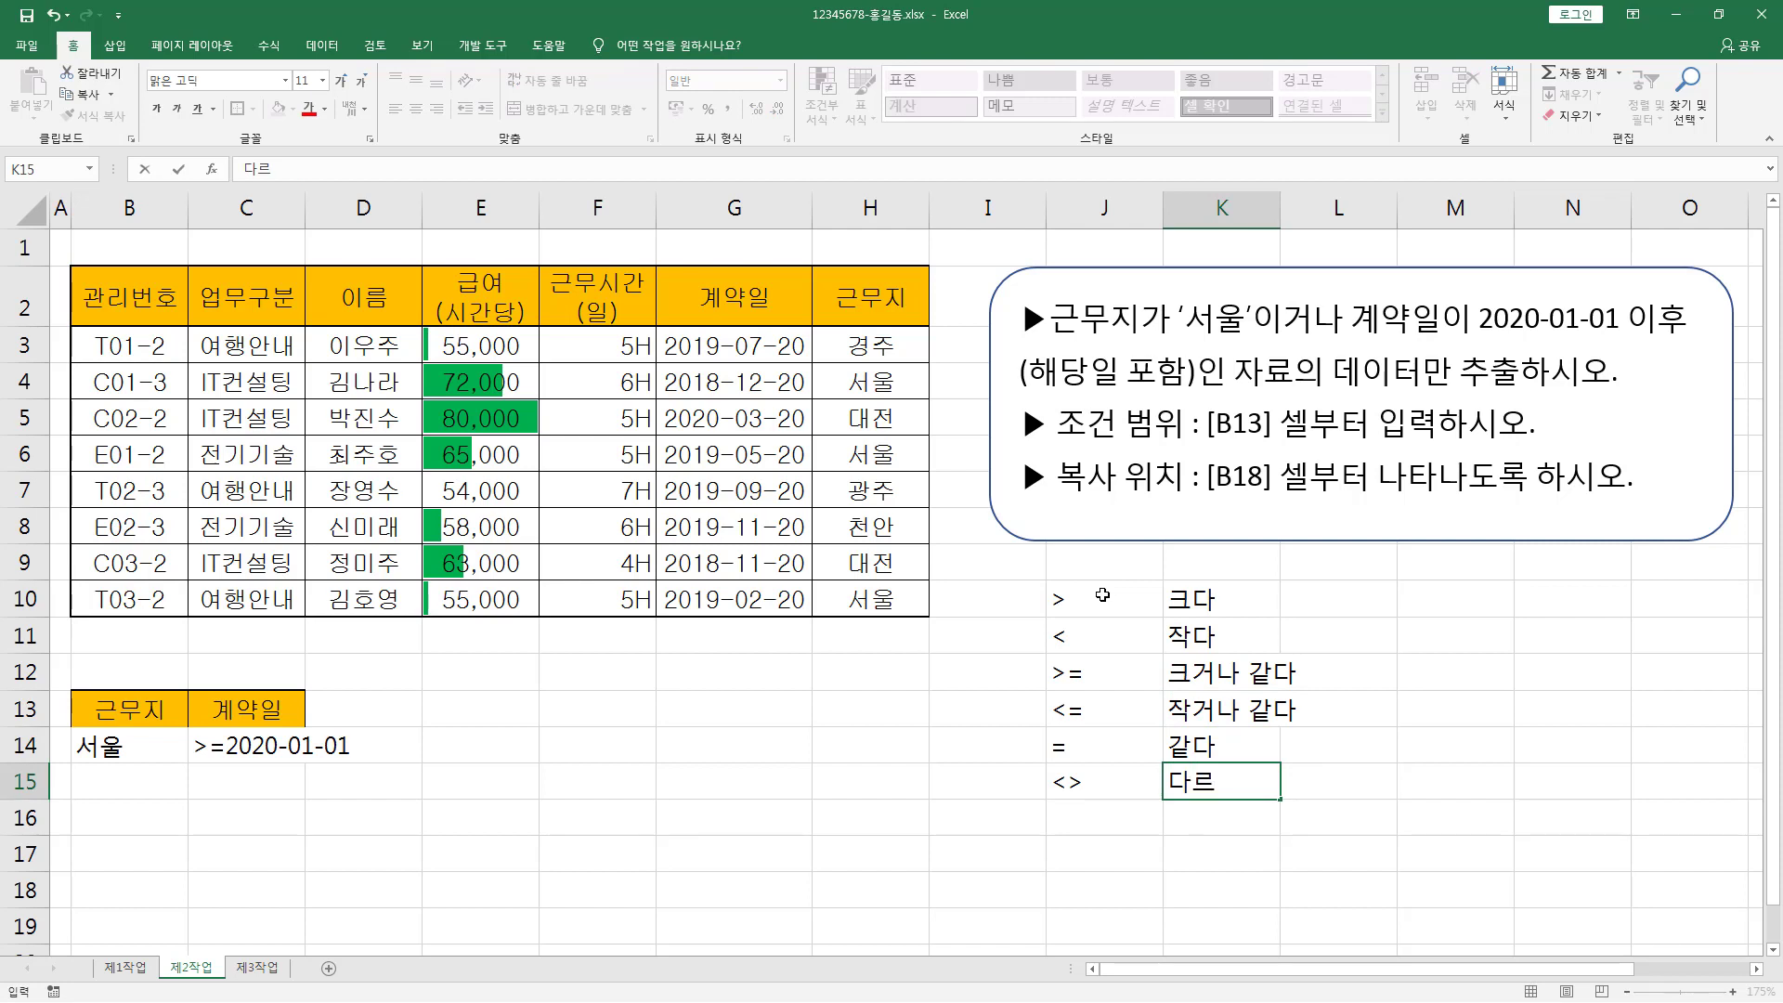
{"action": "key", "text": "Return"}
Step: Enter the condition terms 초과, 미만, 이상 and 이하 in I10 to I13, beside the matching operators
{"action": "left_click", "coordinate": [1015, 608]}
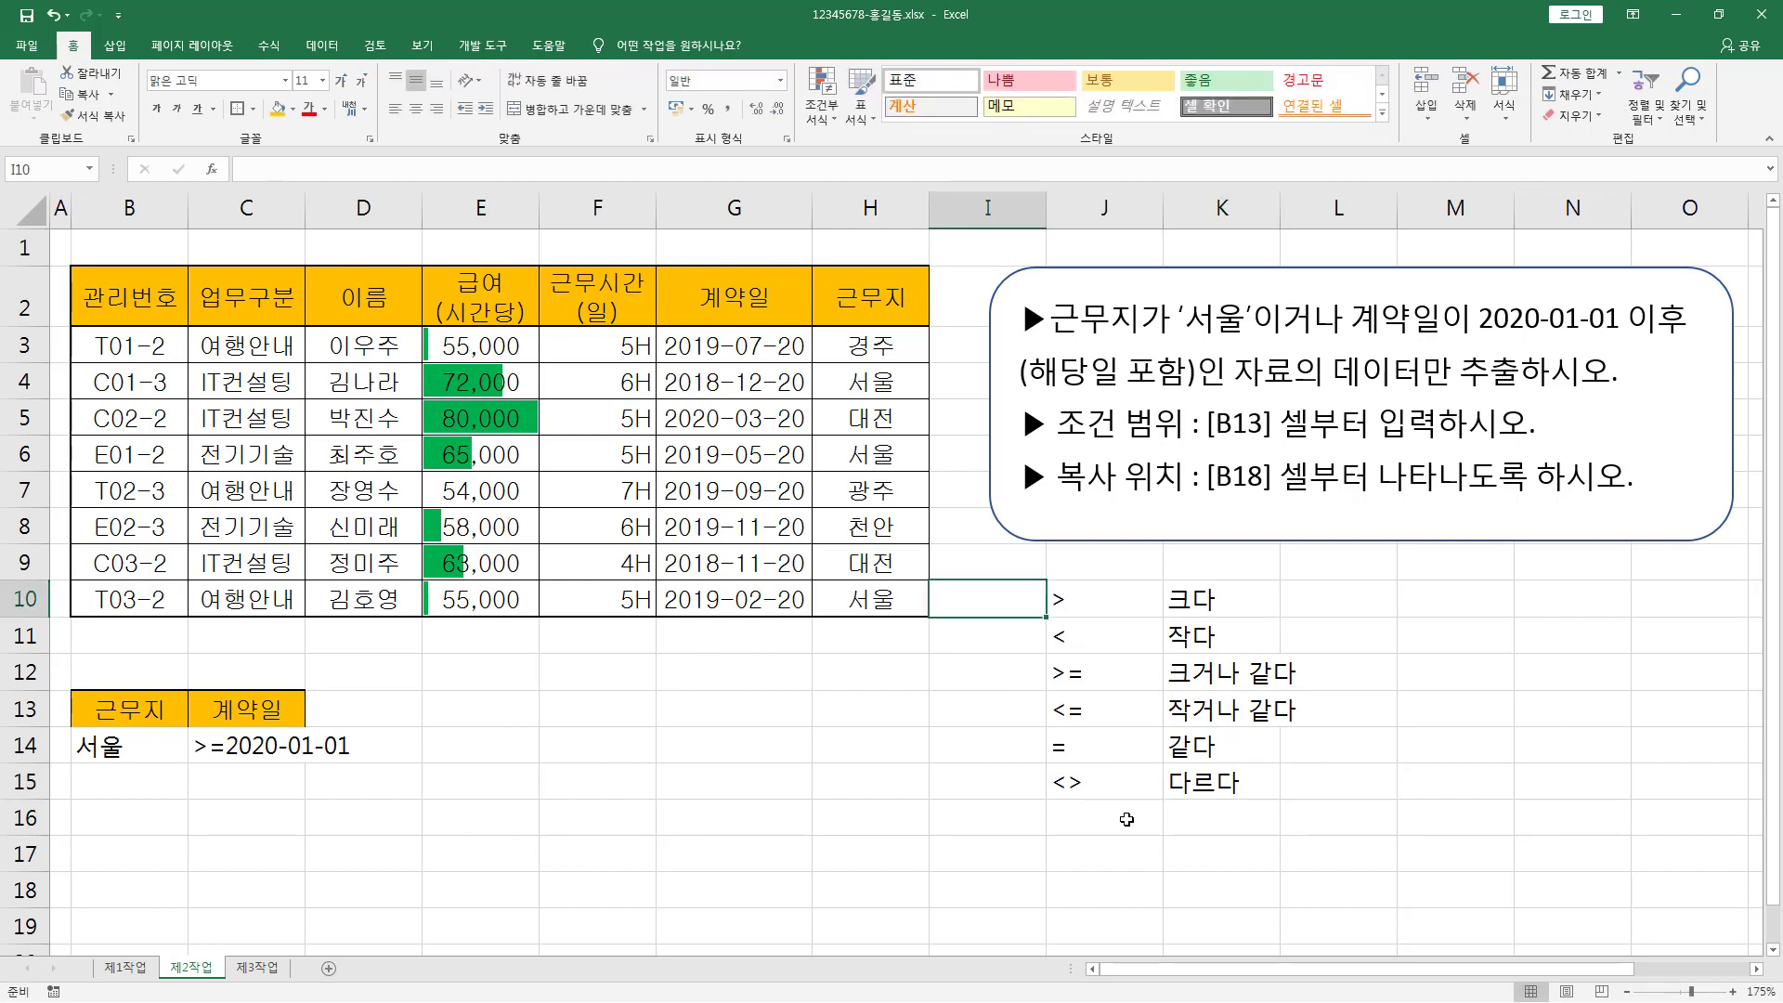
{"action": "type", "text": "초과"}
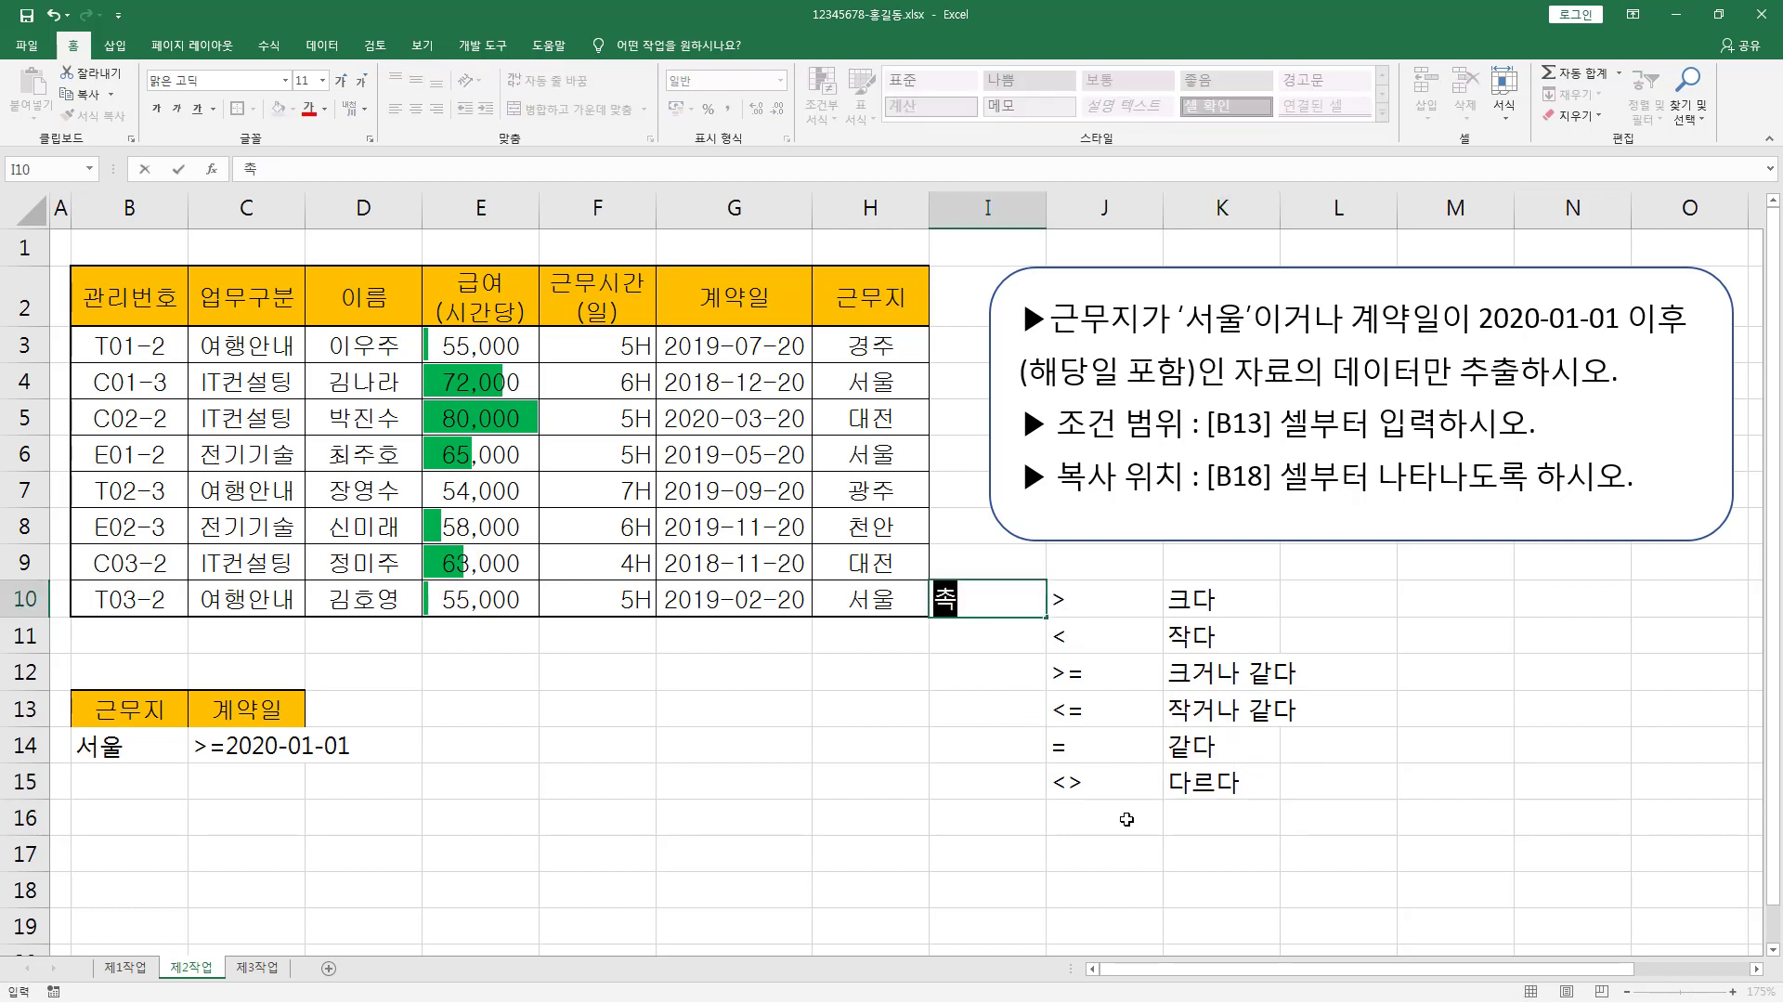
{"action": "key", "text": "Return"}
{"action": "type", "text": "ㅁ"}
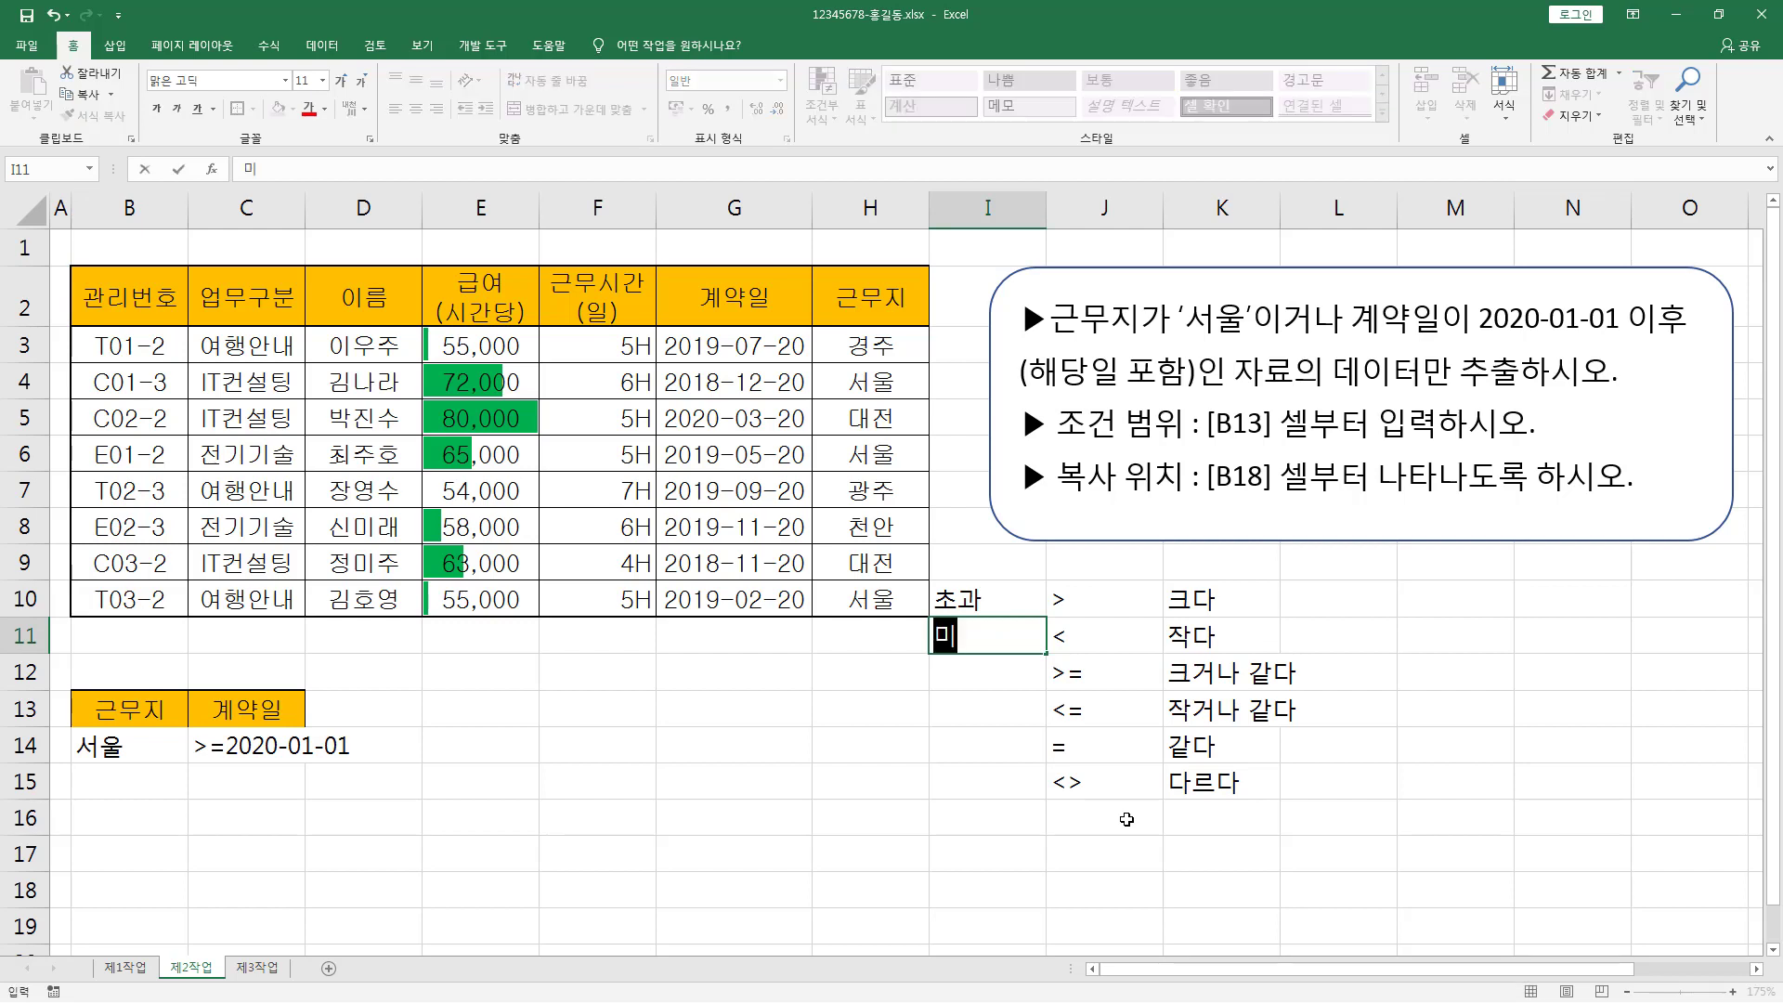
{"action": "type", "text": "만"}
{"action": "key", "text": "Return"}
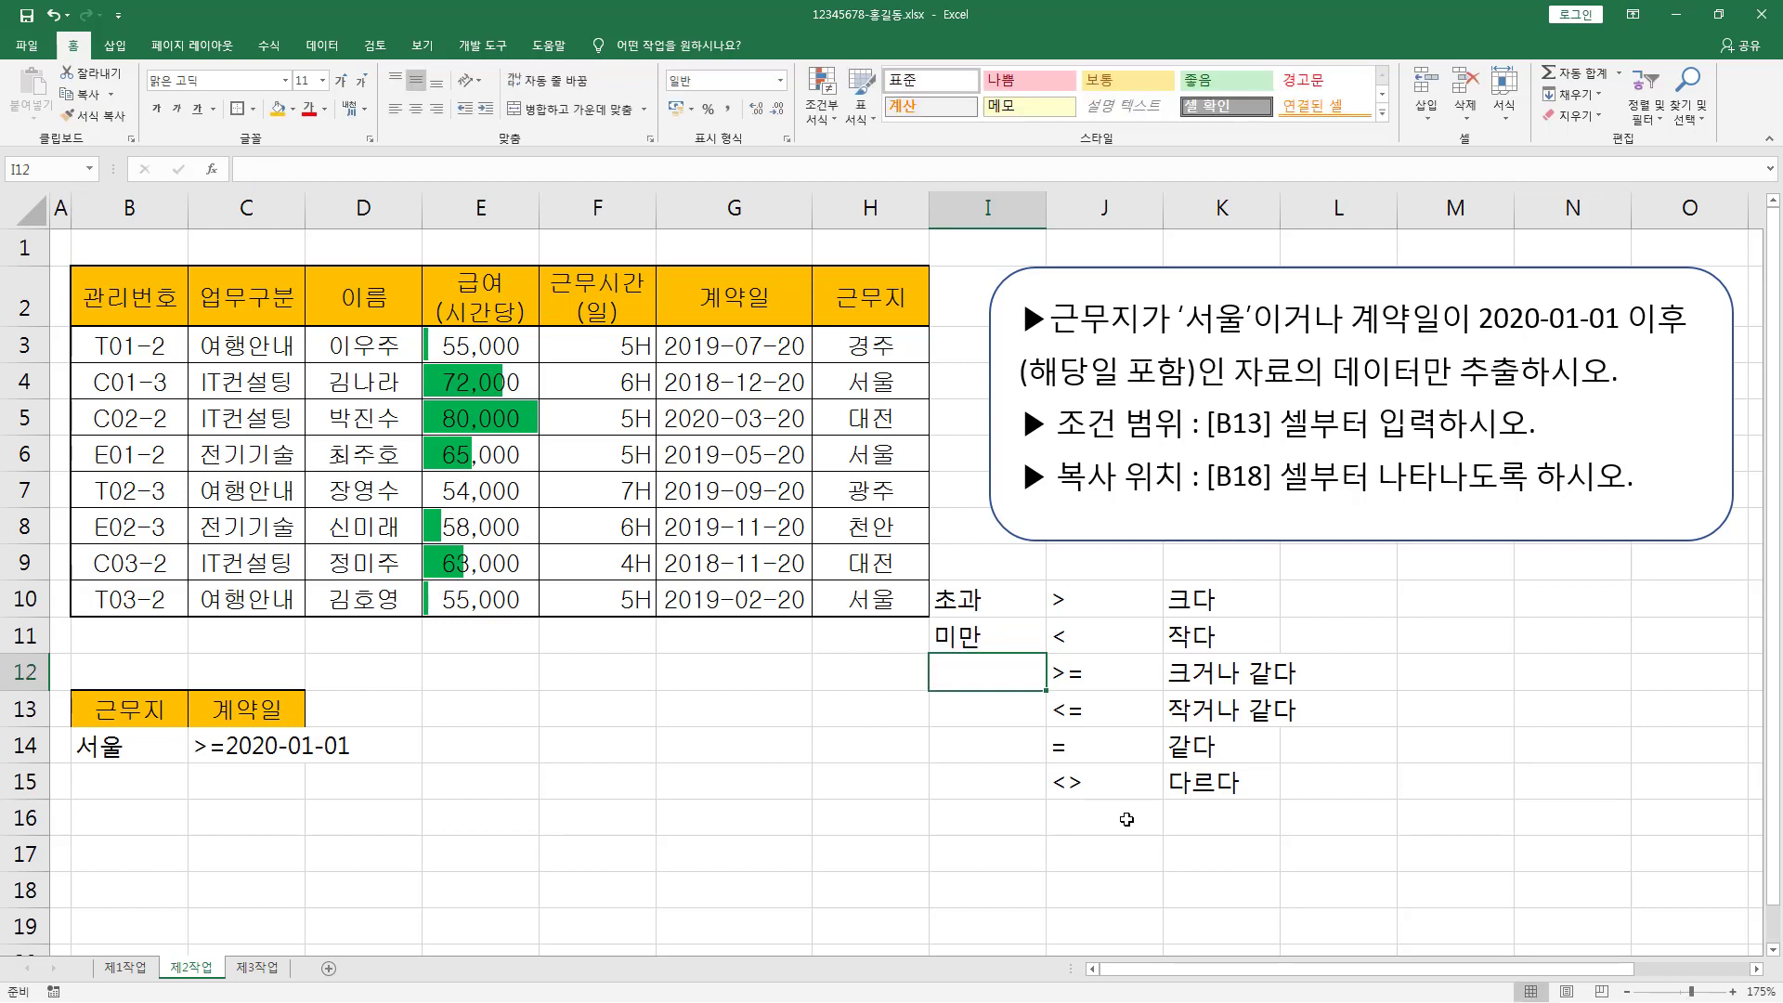
{"action": "type", "text": "이상"}
{"action": "key", "text": "Return"}
{"action": "type", "text": "이"}
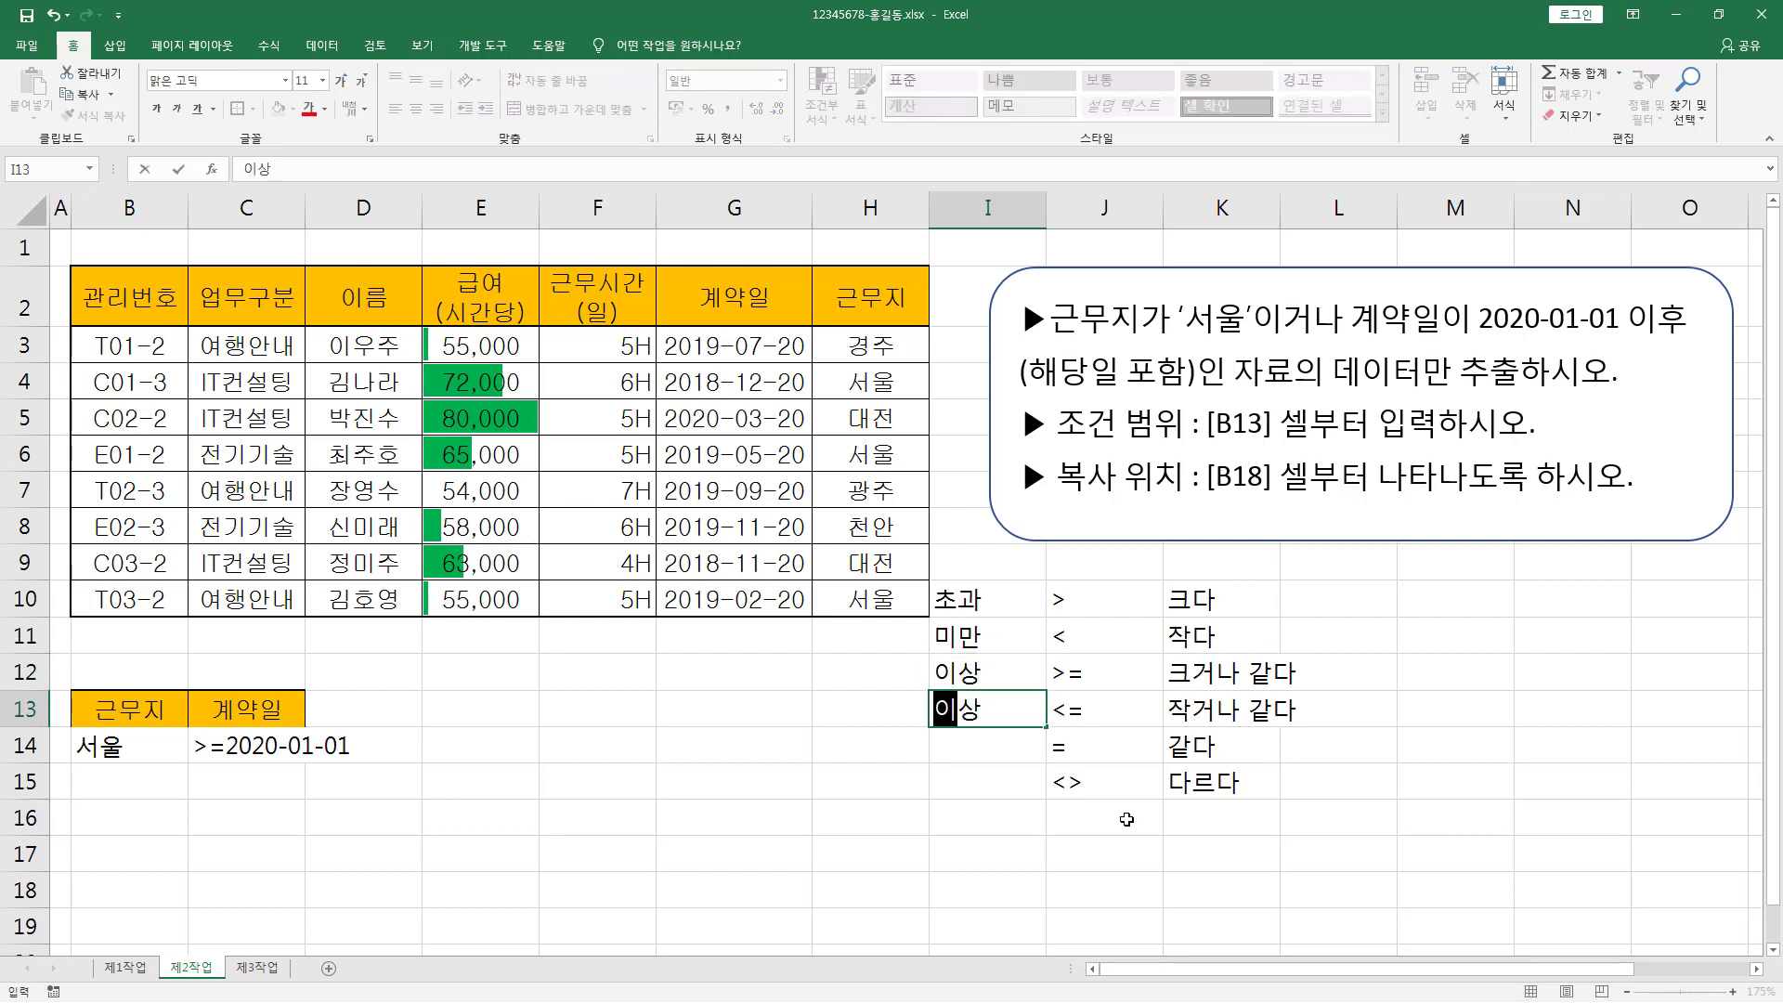
{"action": "type", "text": "하"}
{"action": "key", "text": "Return"}
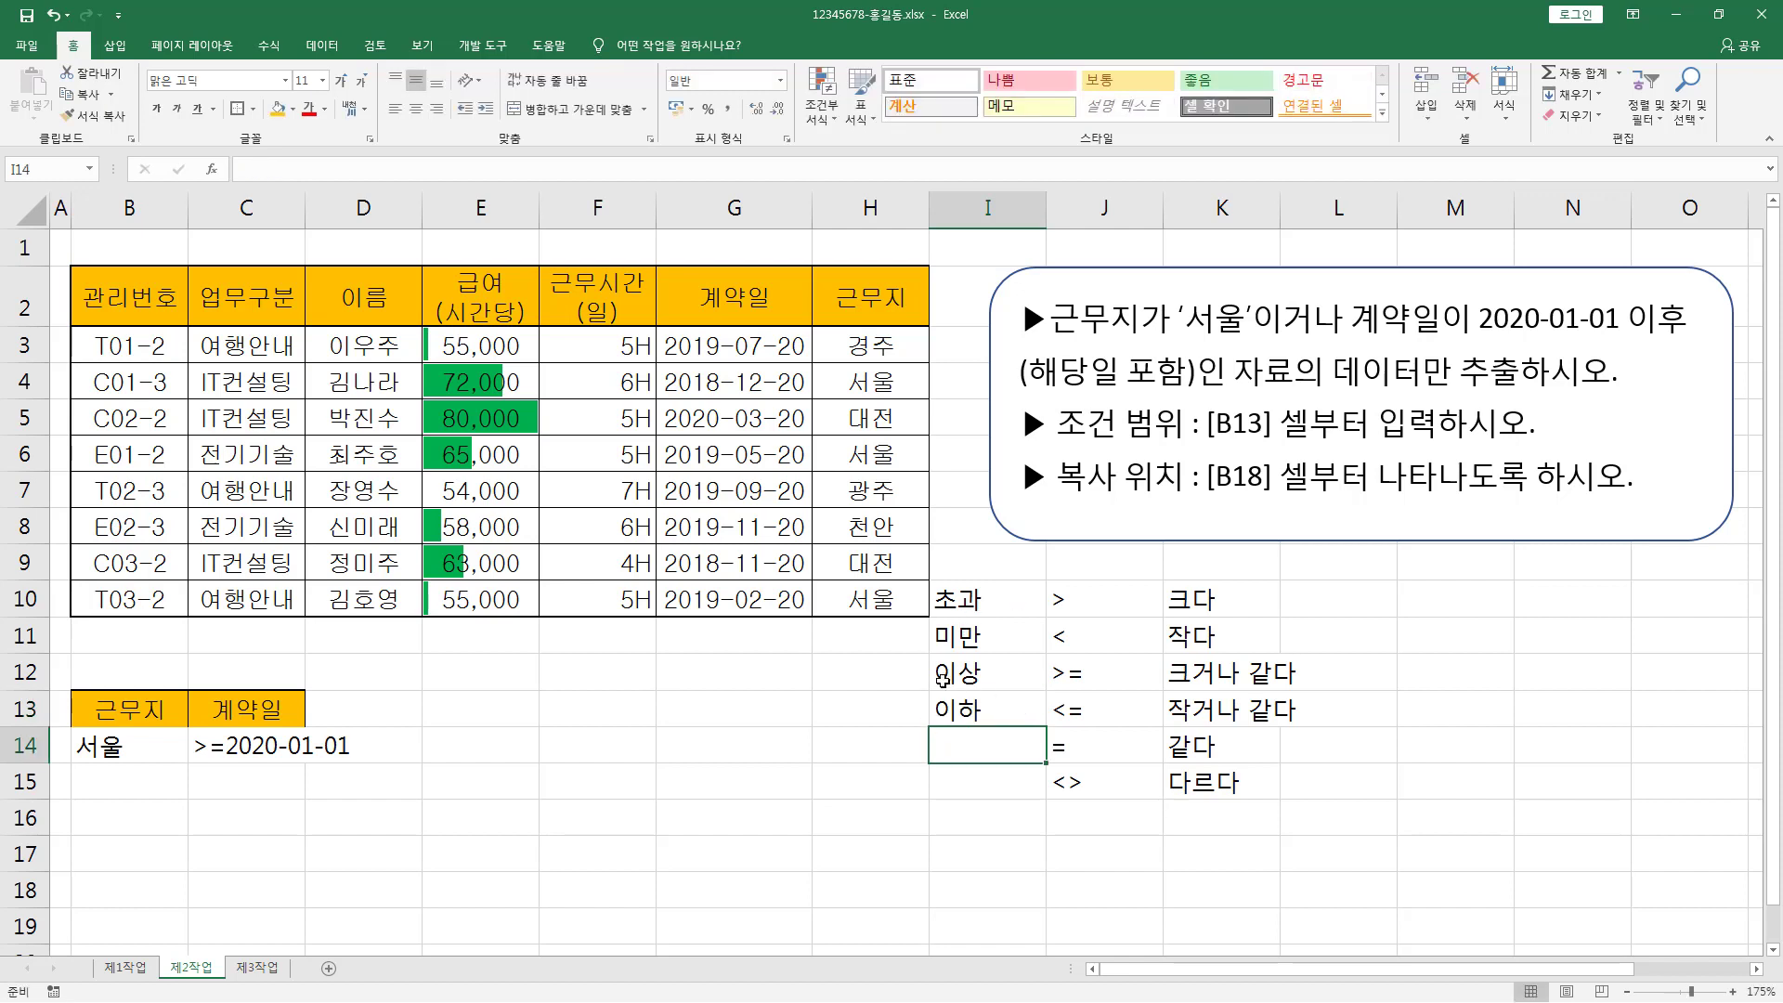
{"action": "mouse_move", "coordinate": [925, 651]}
{"action": "left_mouse_down"}
{"action": "mouse_move", "coordinate": [987, 729]}
{"action": "mouse_move", "coordinate": [1107, 729]}
{"action": "mouse_move", "coordinate": [1084, 688]}
{"action": "mouse_move", "coordinate": [1086, 721]}
{"action": "left_mouse_up"}
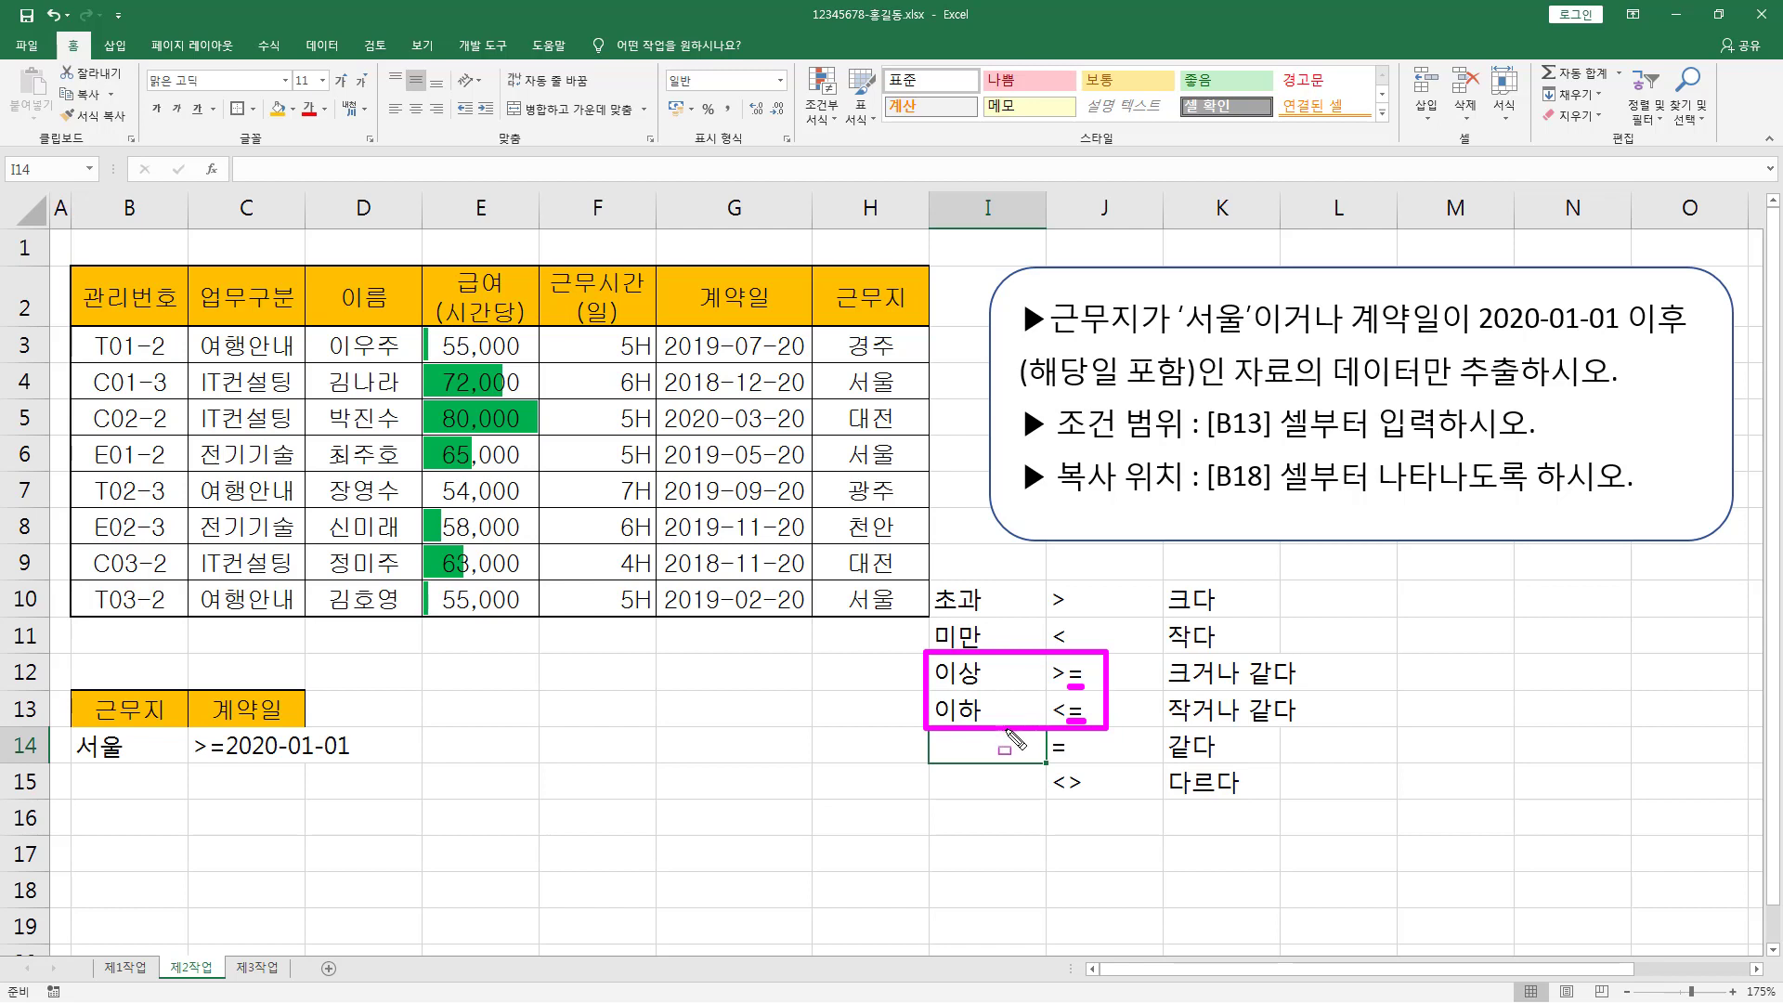
{"action": "left_click_drag", "start_coordinate": [1025, 403], "coordinate": [1181, 401]}
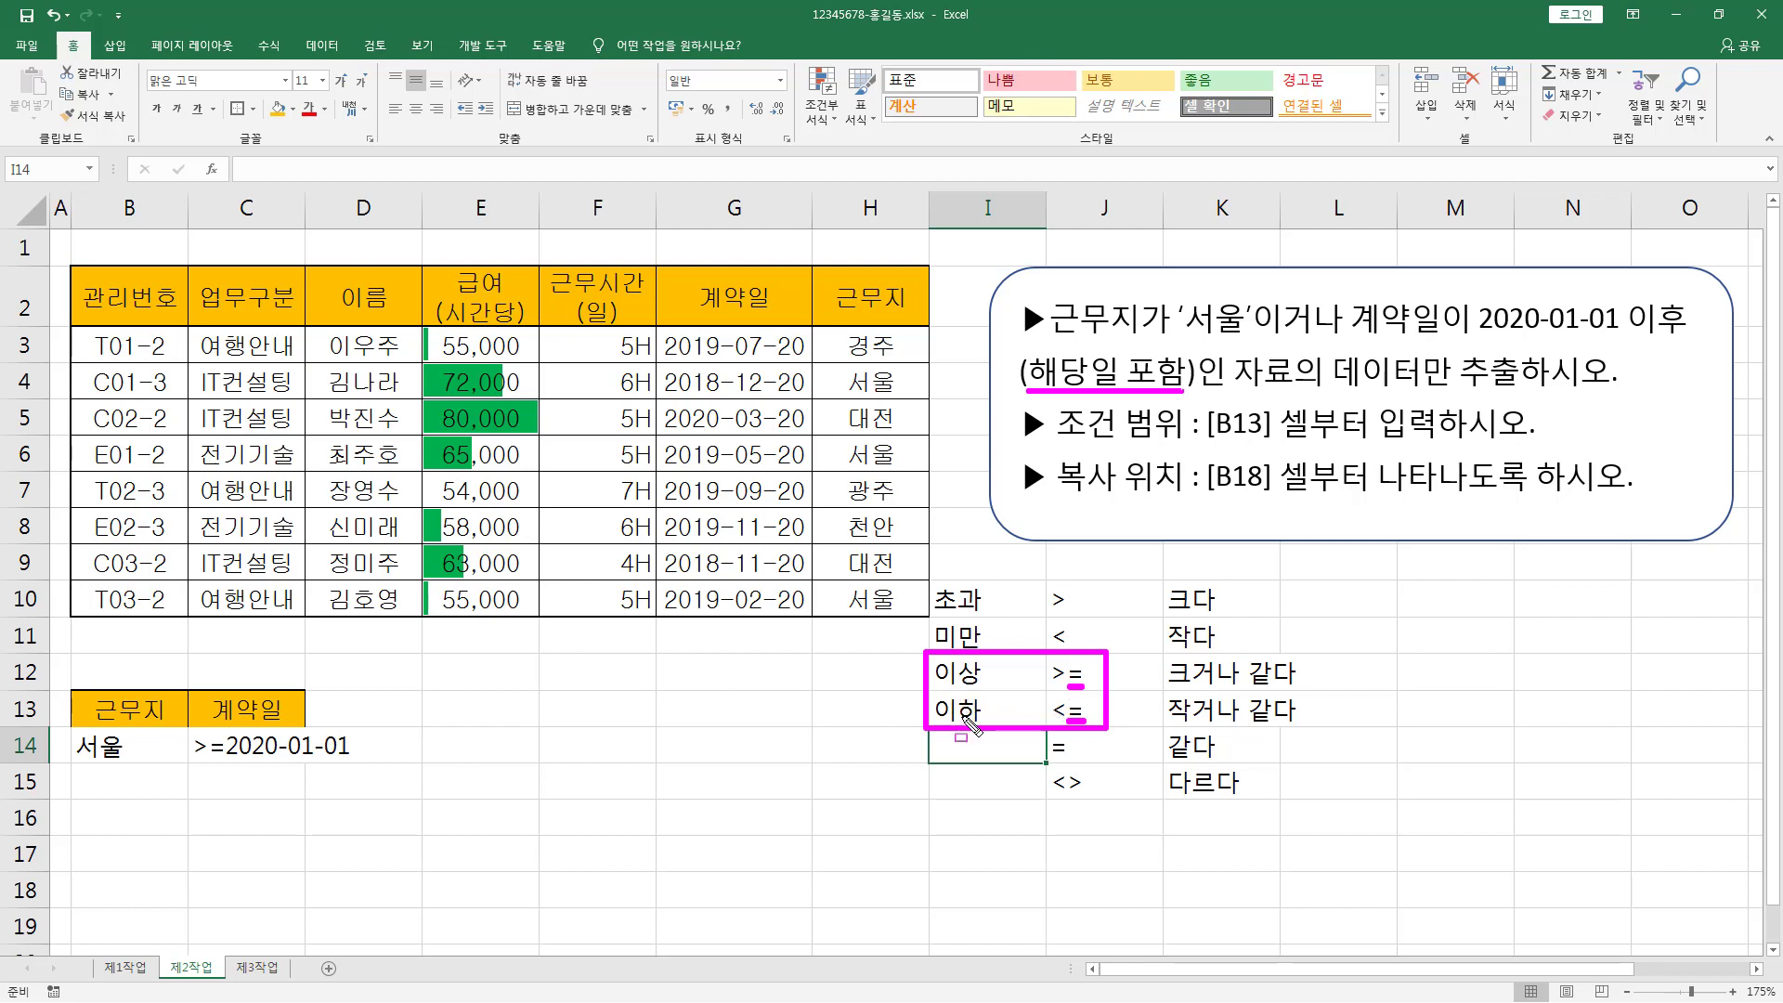
{"action": "key", "text": "Escape"}
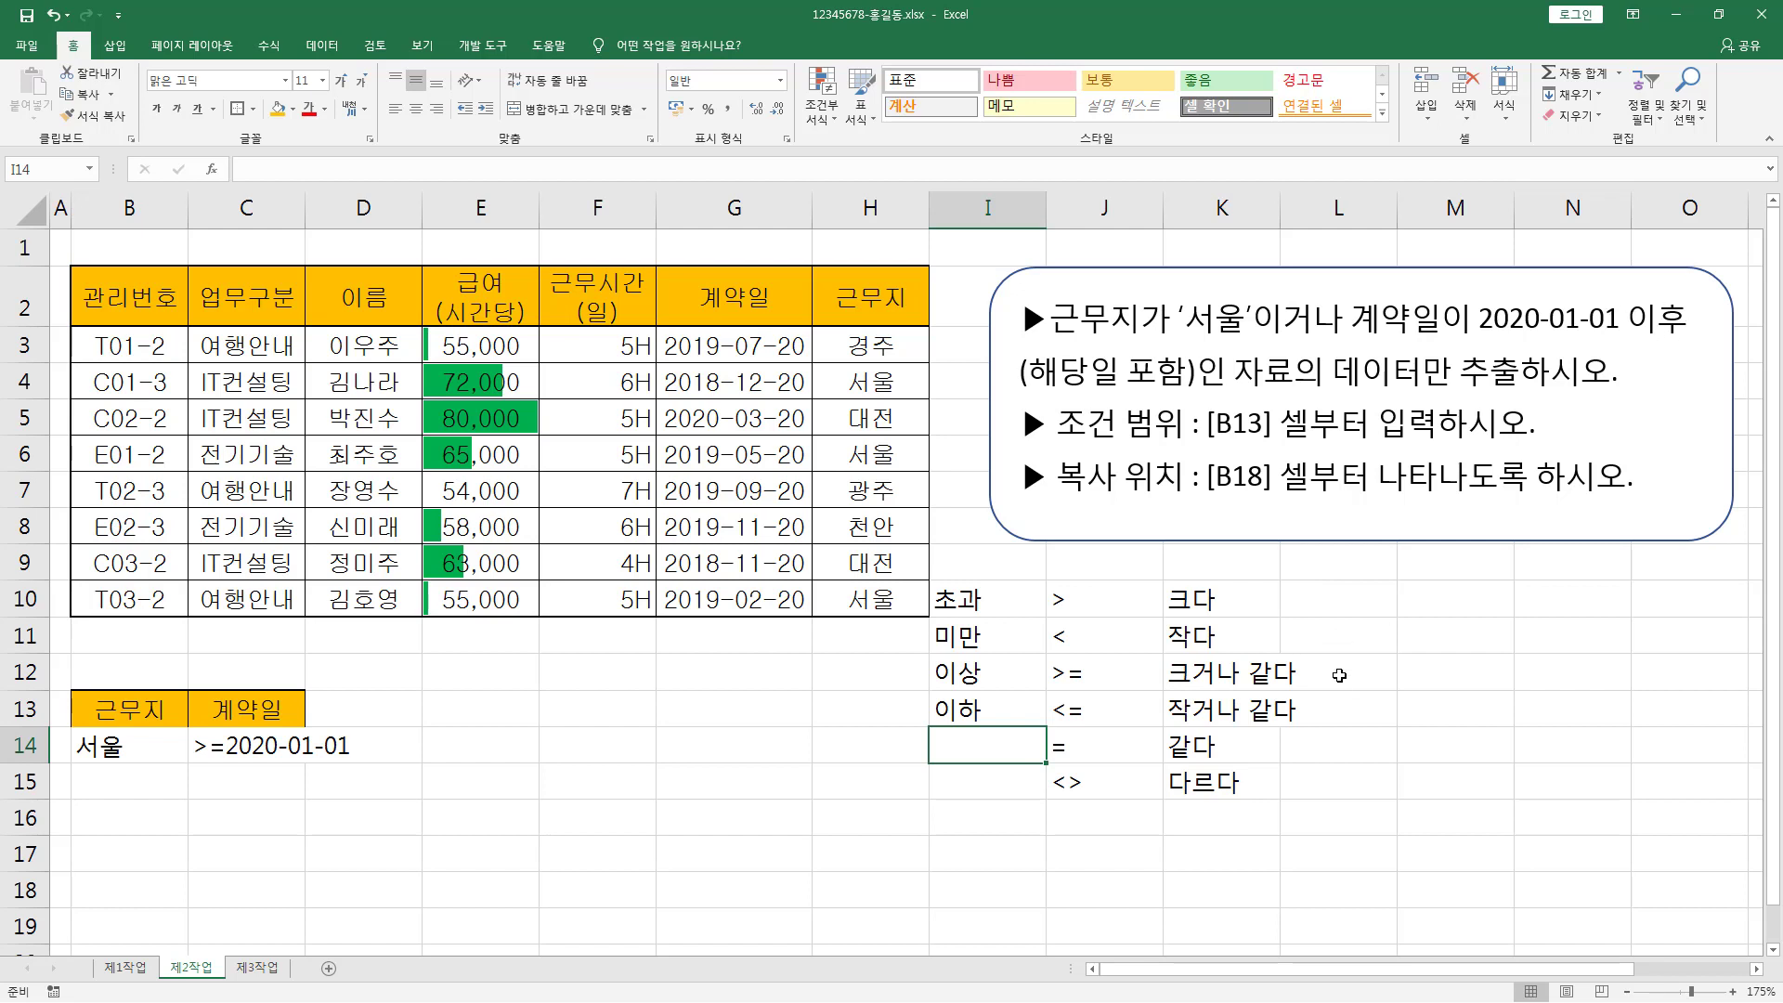
Step: Extend the condition terms to 이상-이후 in I12 and 이하-이전 in I13
{"action": "left_click", "coordinate": [1015, 672]}
{"action": "double_click", "coordinate": [1007, 673]}
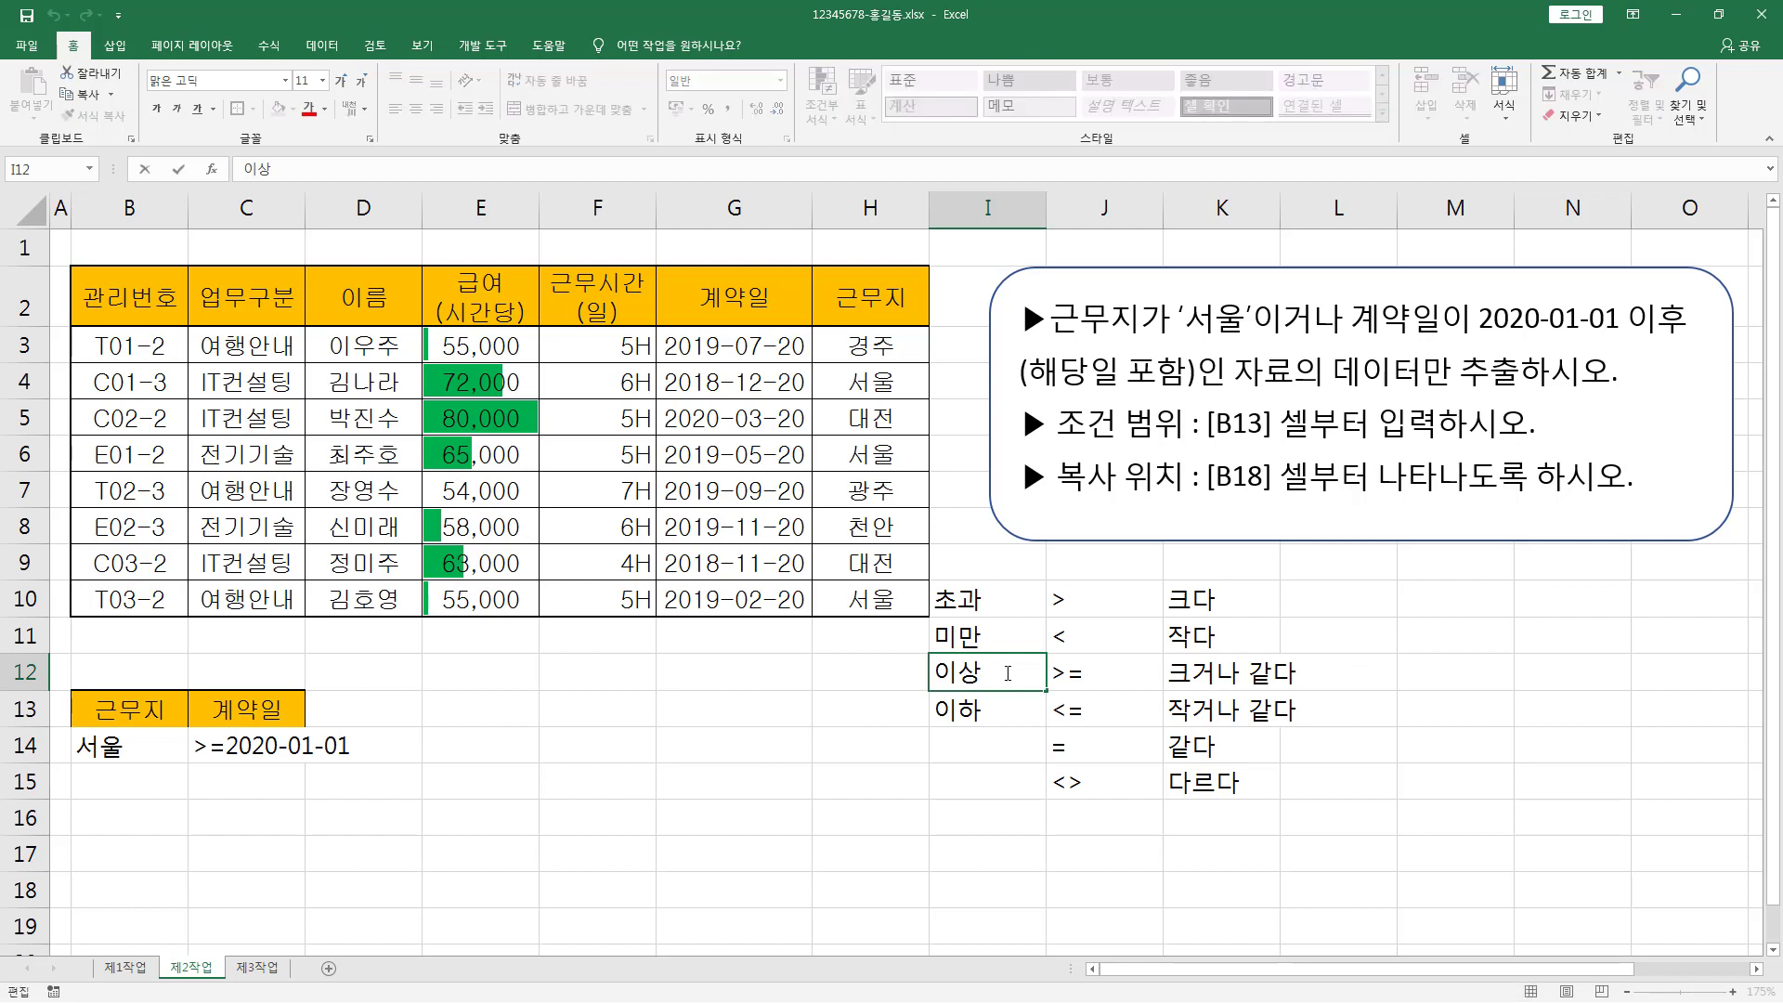
{"action": "type", "text": "-이후"}
{"action": "key", "text": "Return"}
{"action": "key", "text": "F2"}
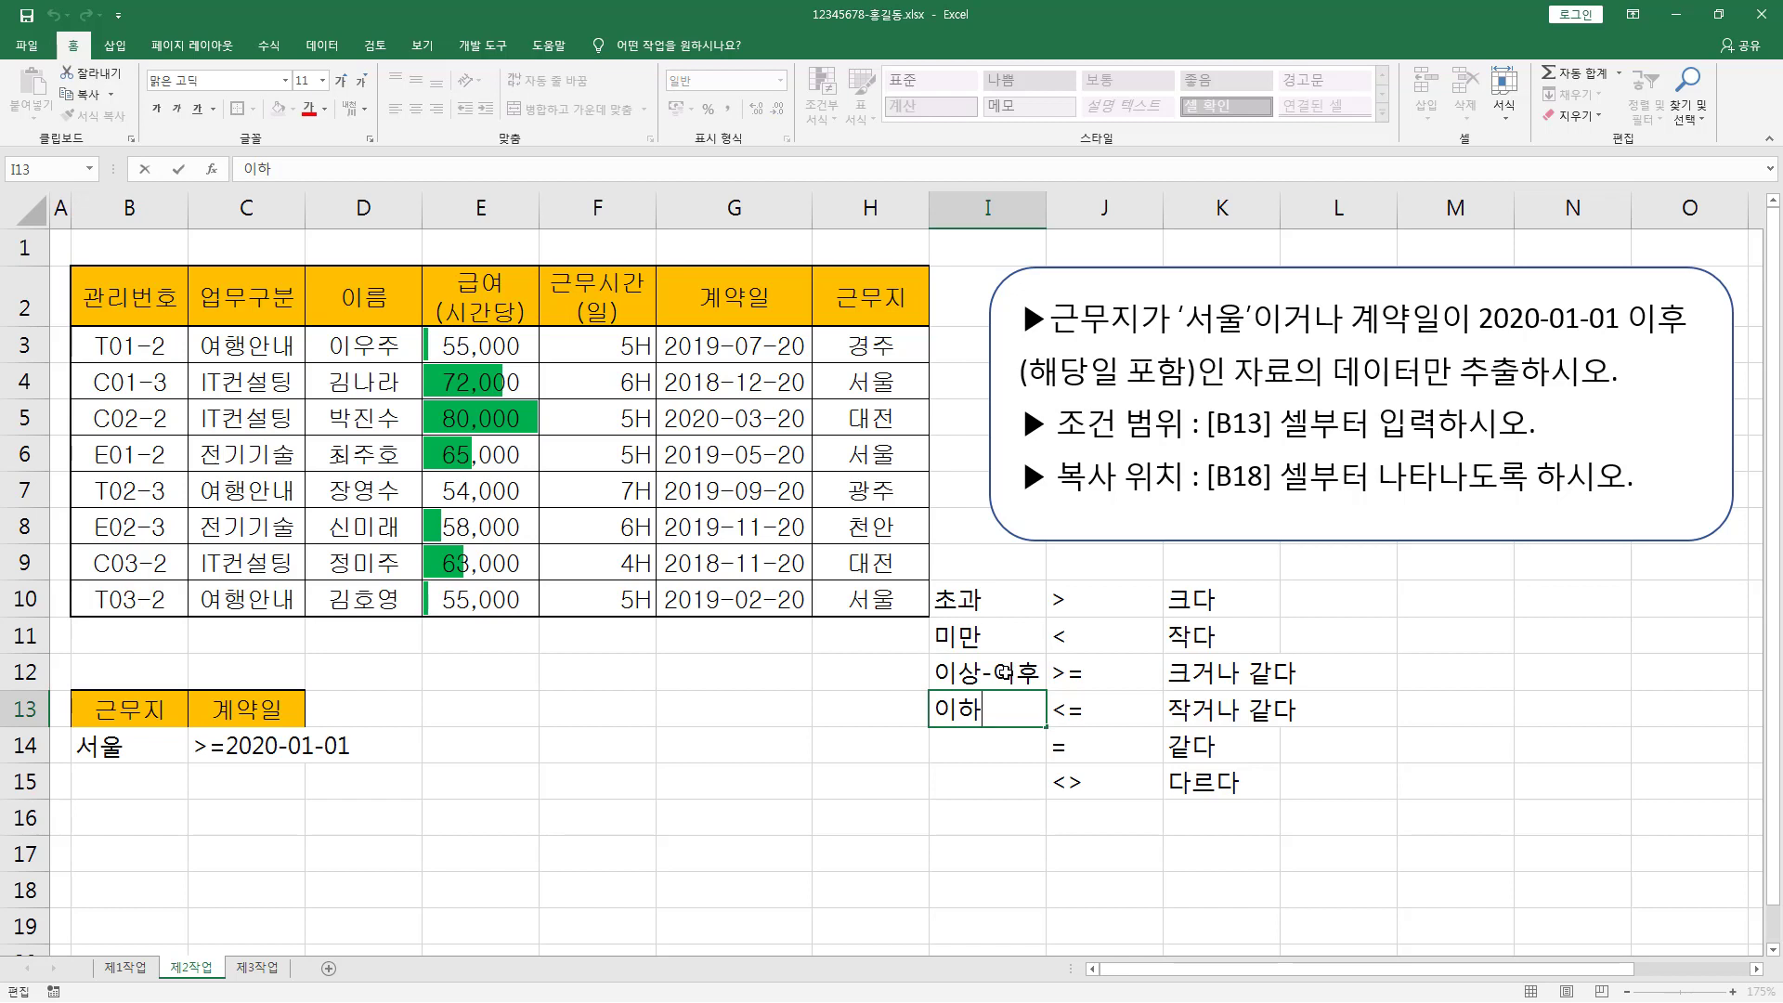
{"action": "type", "text": "-이전"}
{"action": "key", "text": "Return"}
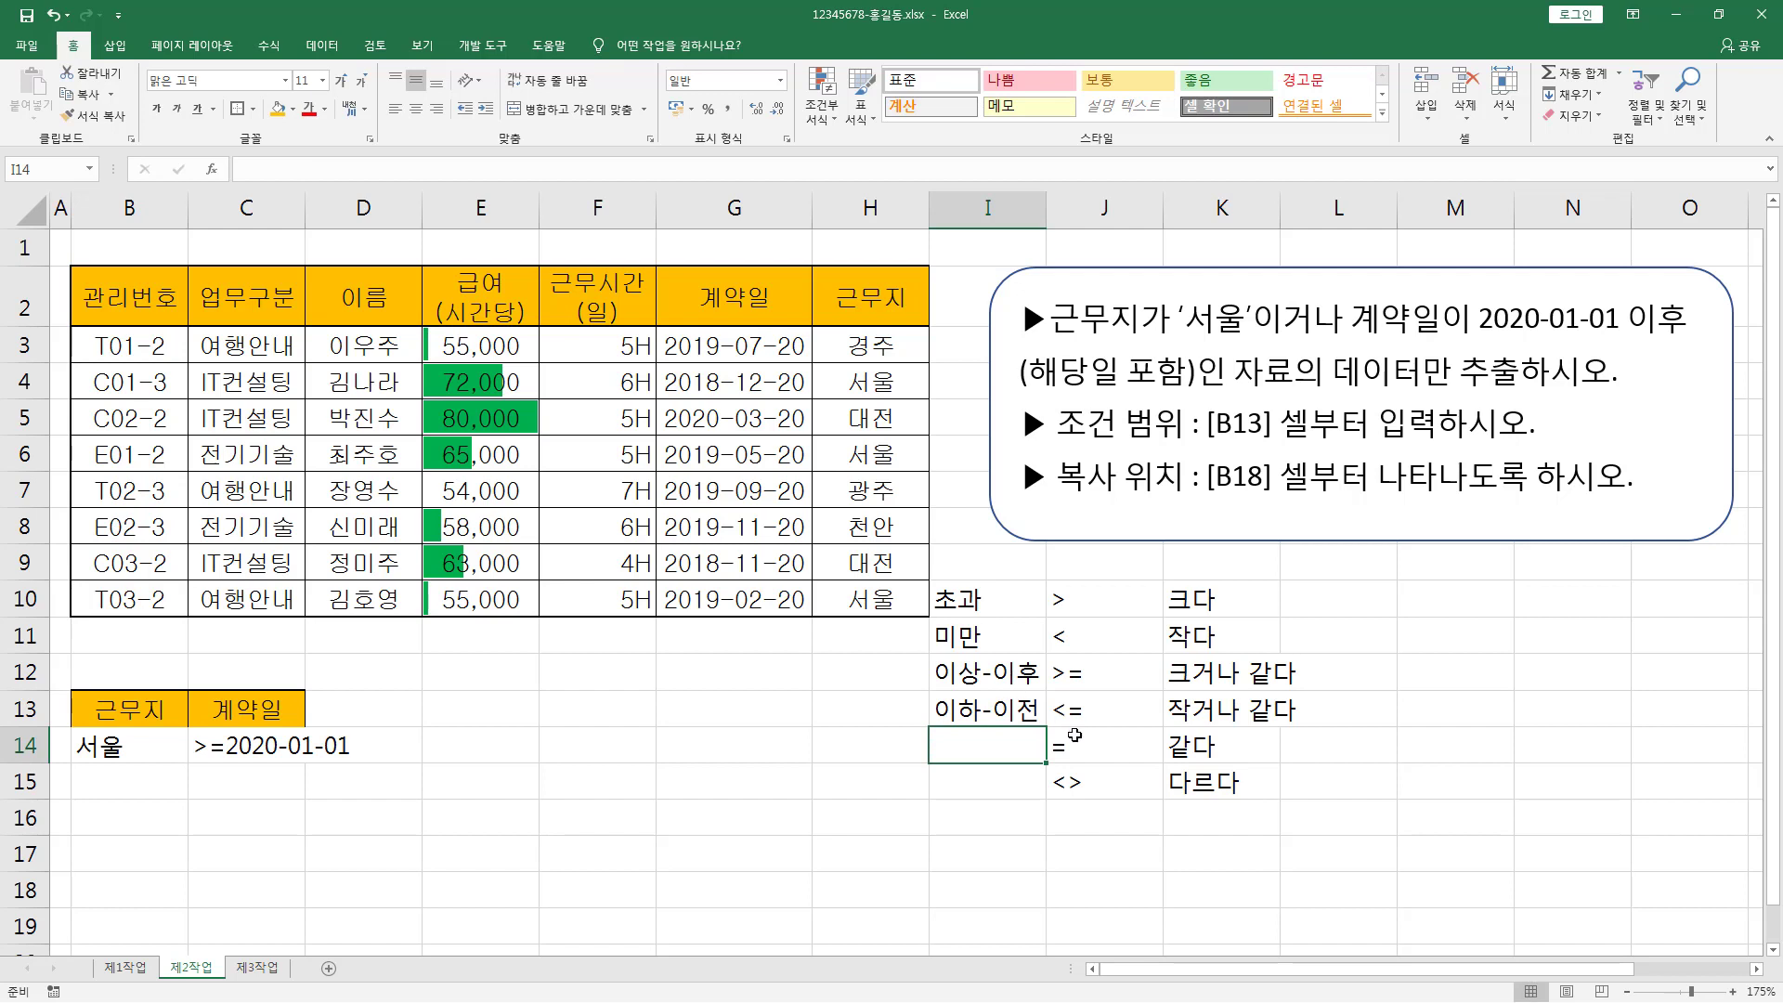
Step: Move the >=2020-01-01 criterion from C14 down to C15 so the two conditions sit on separate rows
{"action": "left_click", "coordinate": [371, 757]}
{"action": "left_click", "coordinate": [226, 770]}
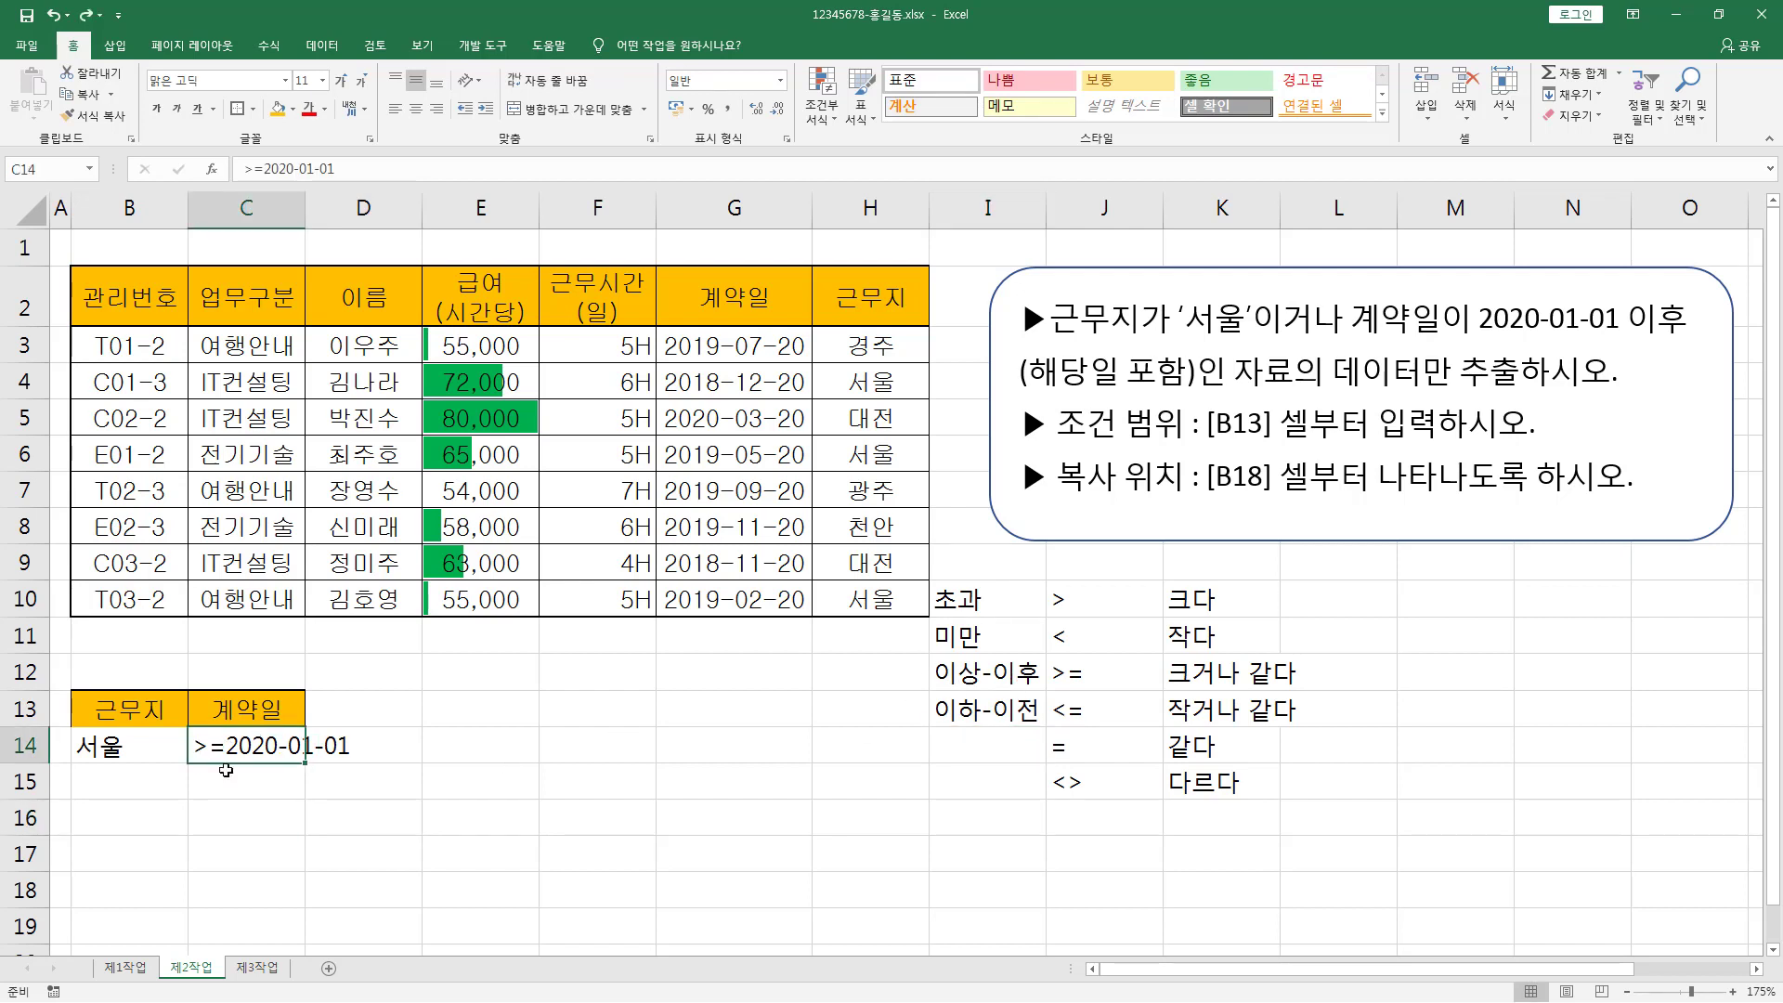
{"action": "left_click_drag", "start_coordinate": [258, 767], "coordinate": [260, 788]}
Step: Copy the criteria range B13:C15 to E13 and move the copied date criterion from F15 up to F14
{"action": "left_click_drag", "start_coordinate": [102, 711], "coordinate": [269, 785]}
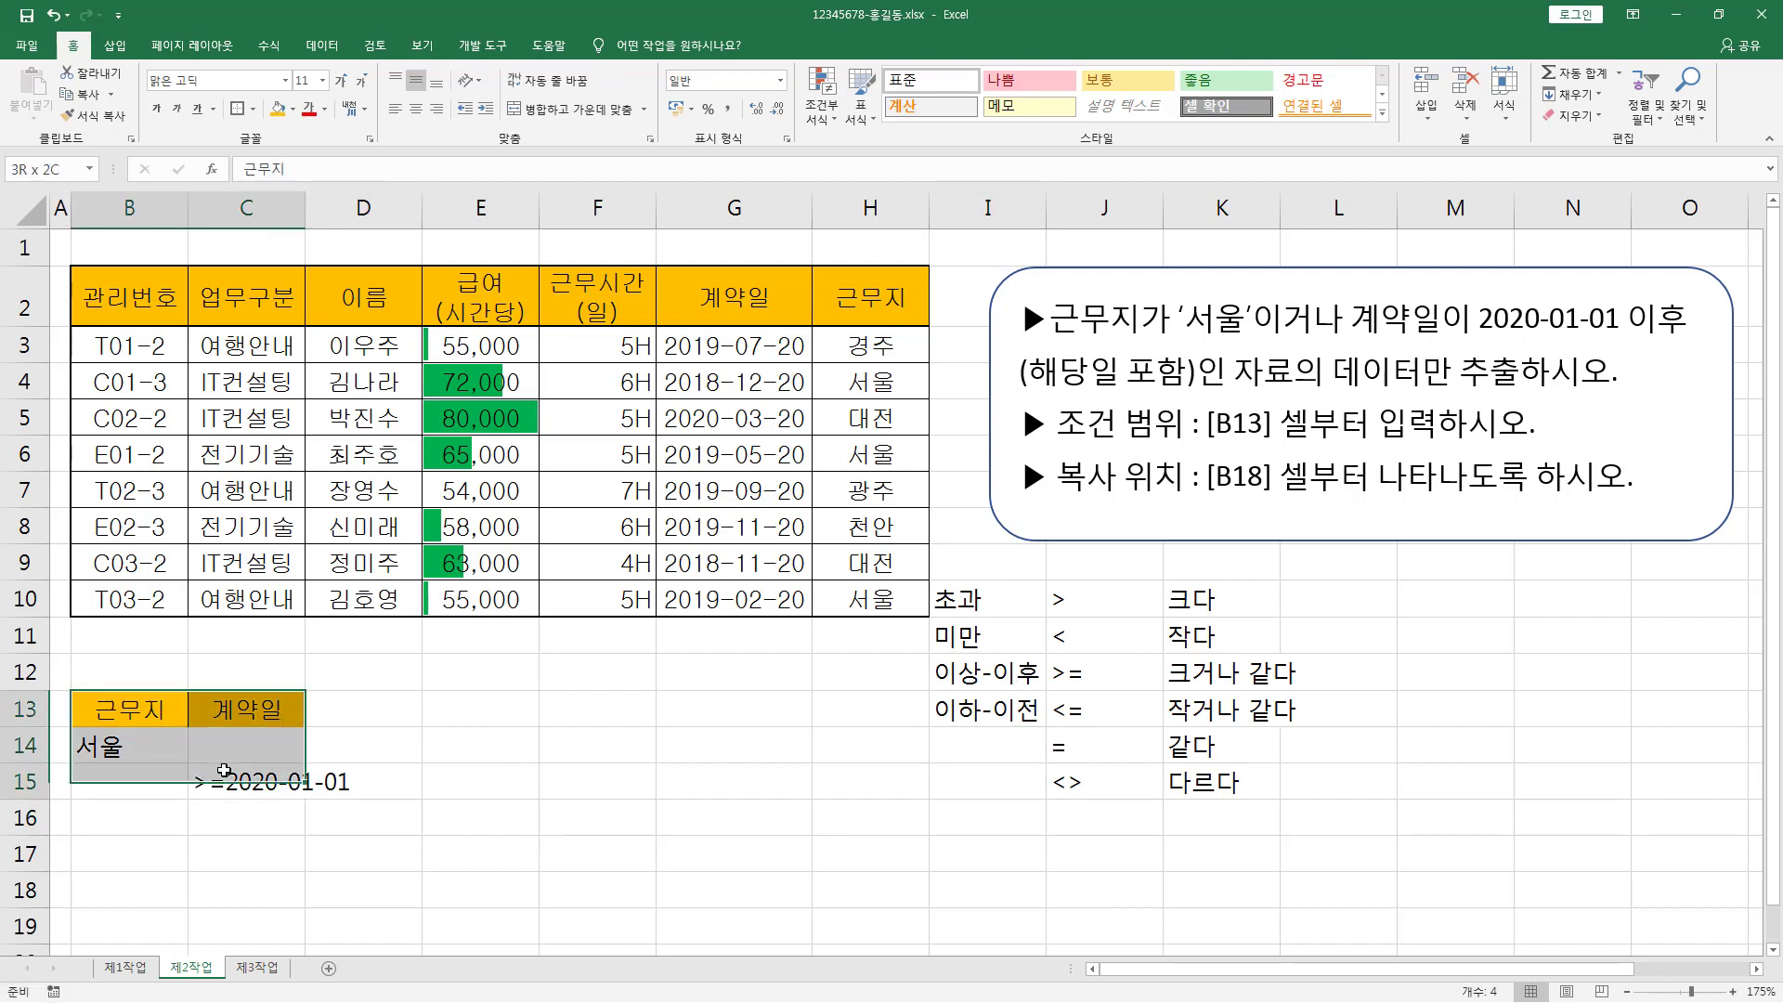
{"action": "key", "text": "ctrl+c"}
{"action": "left_click", "coordinate": [480, 709]}
{"action": "key", "text": "ctrl+v"}
{"action": "left_click", "coordinate": [594, 780]}
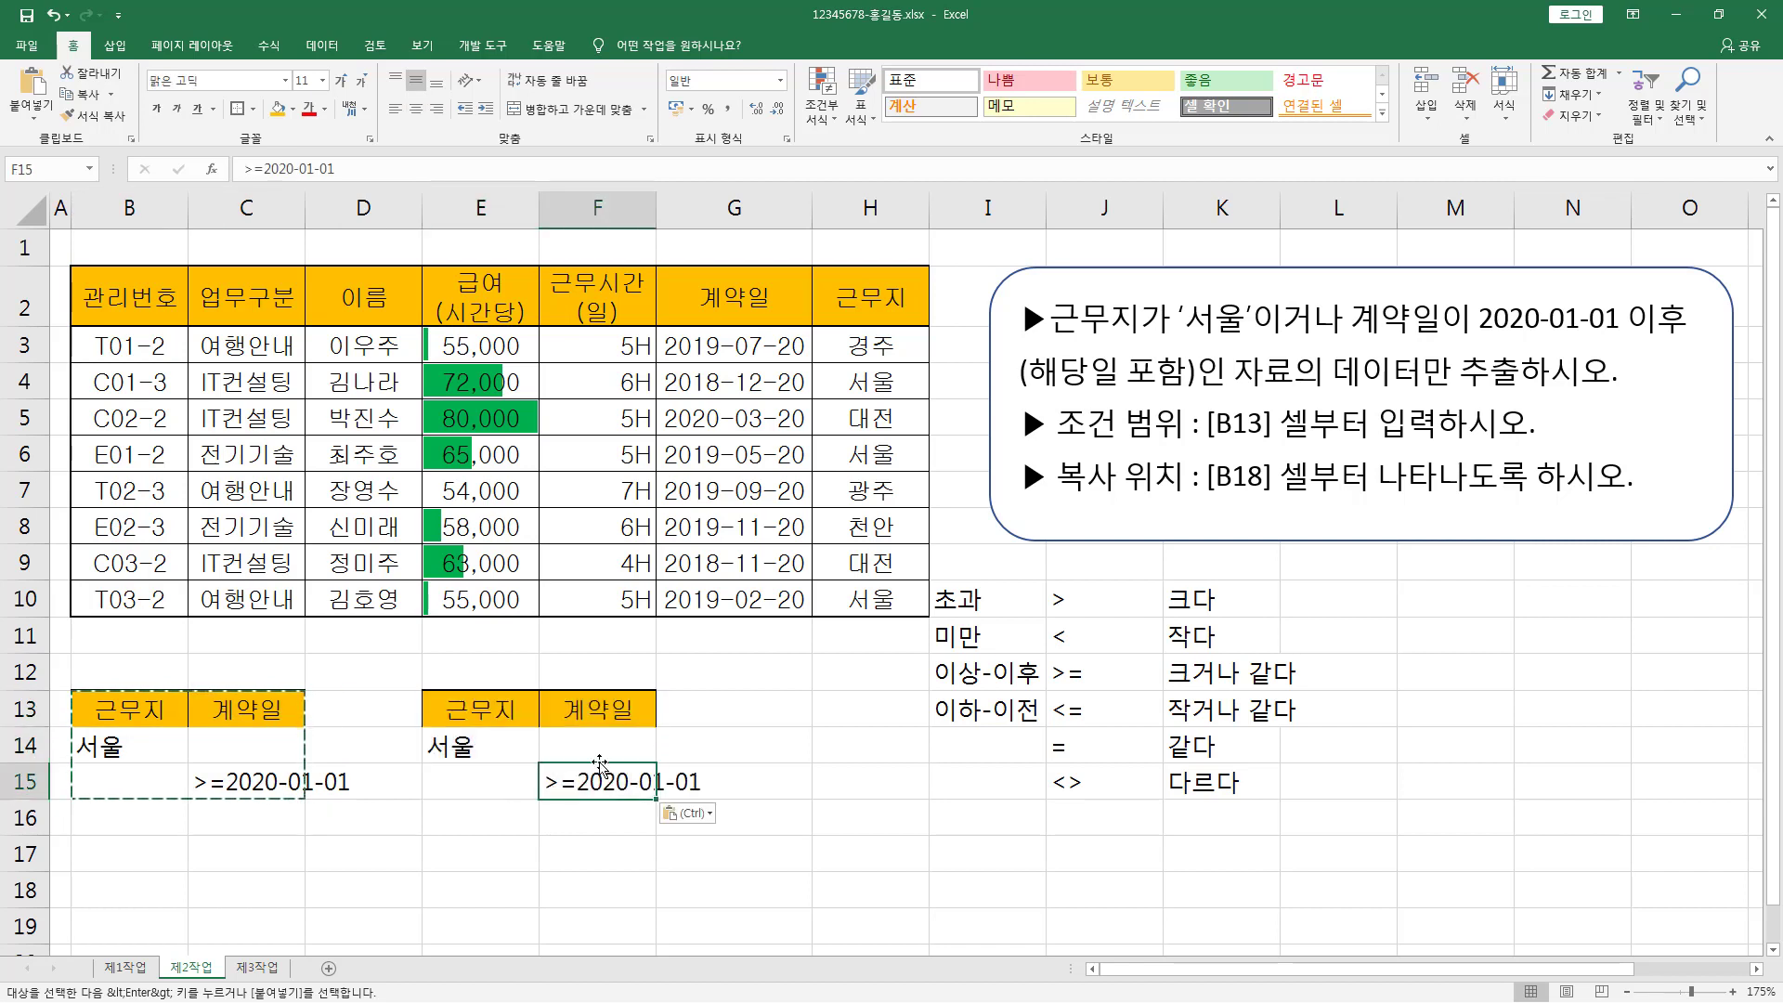
{"action": "left_click_drag", "start_coordinate": [595, 759], "coordinate": [596, 723]}
{"action": "left_click", "coordinate": [598, 818]}
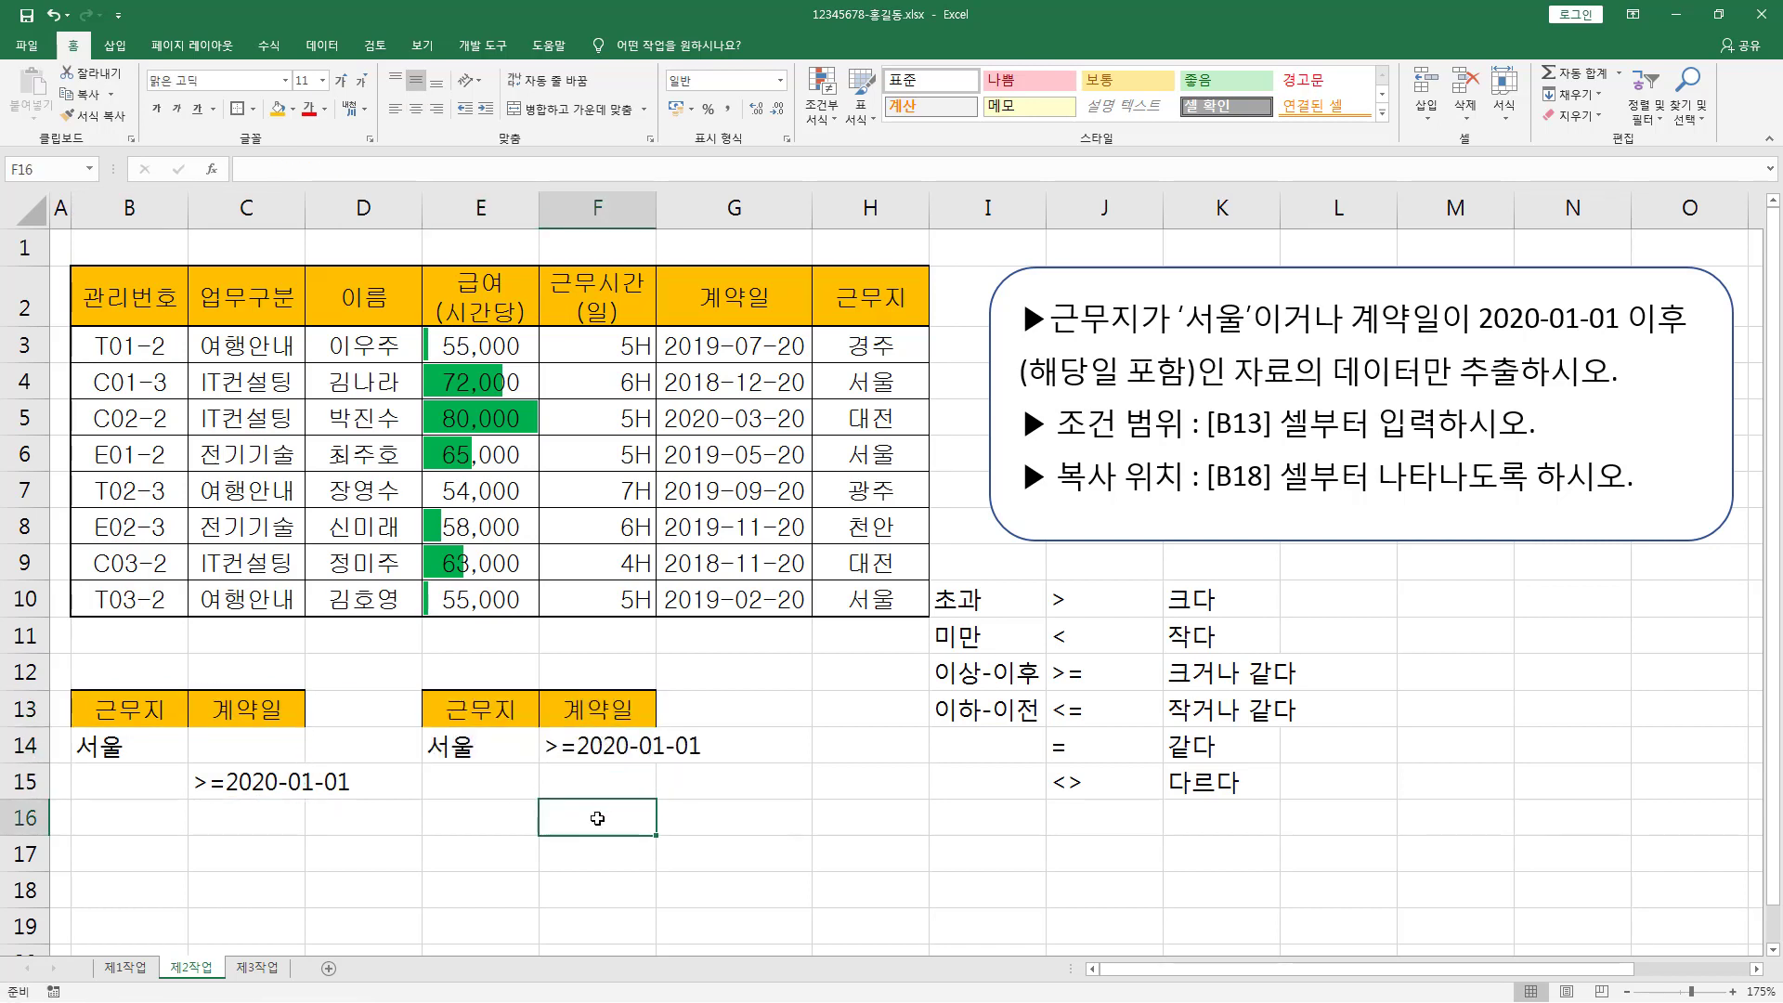
Step: Compare the separate-row criteria in B13:C15 with the same-row criteria in E13:F14 against the written filter condition
{"action": "left_click_drag", "start_coordinate": [126, 713], "coordinate": [290, 763]}
{"action": "left_click_drag", "start_coordinate": [451, 713], "coordinate": [536, 741]}
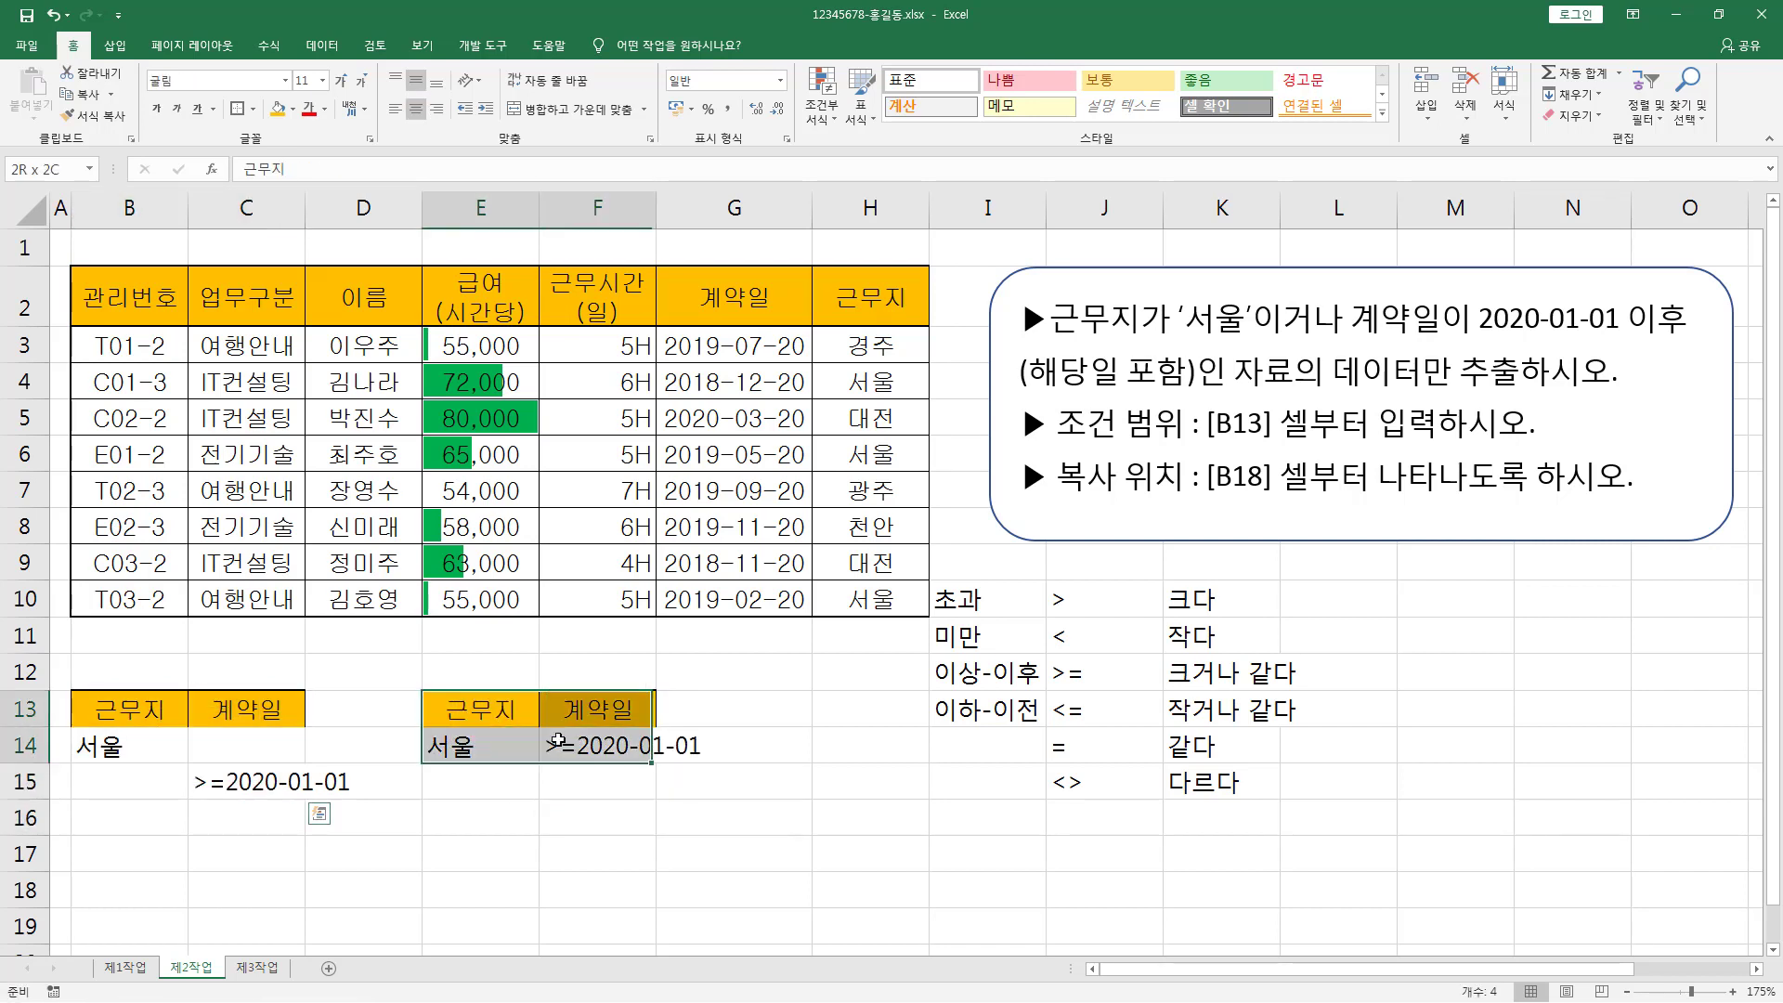
{"action": "left_click_drag", "start_coordinate": [102, 709], "coordinate": [260, 710]}
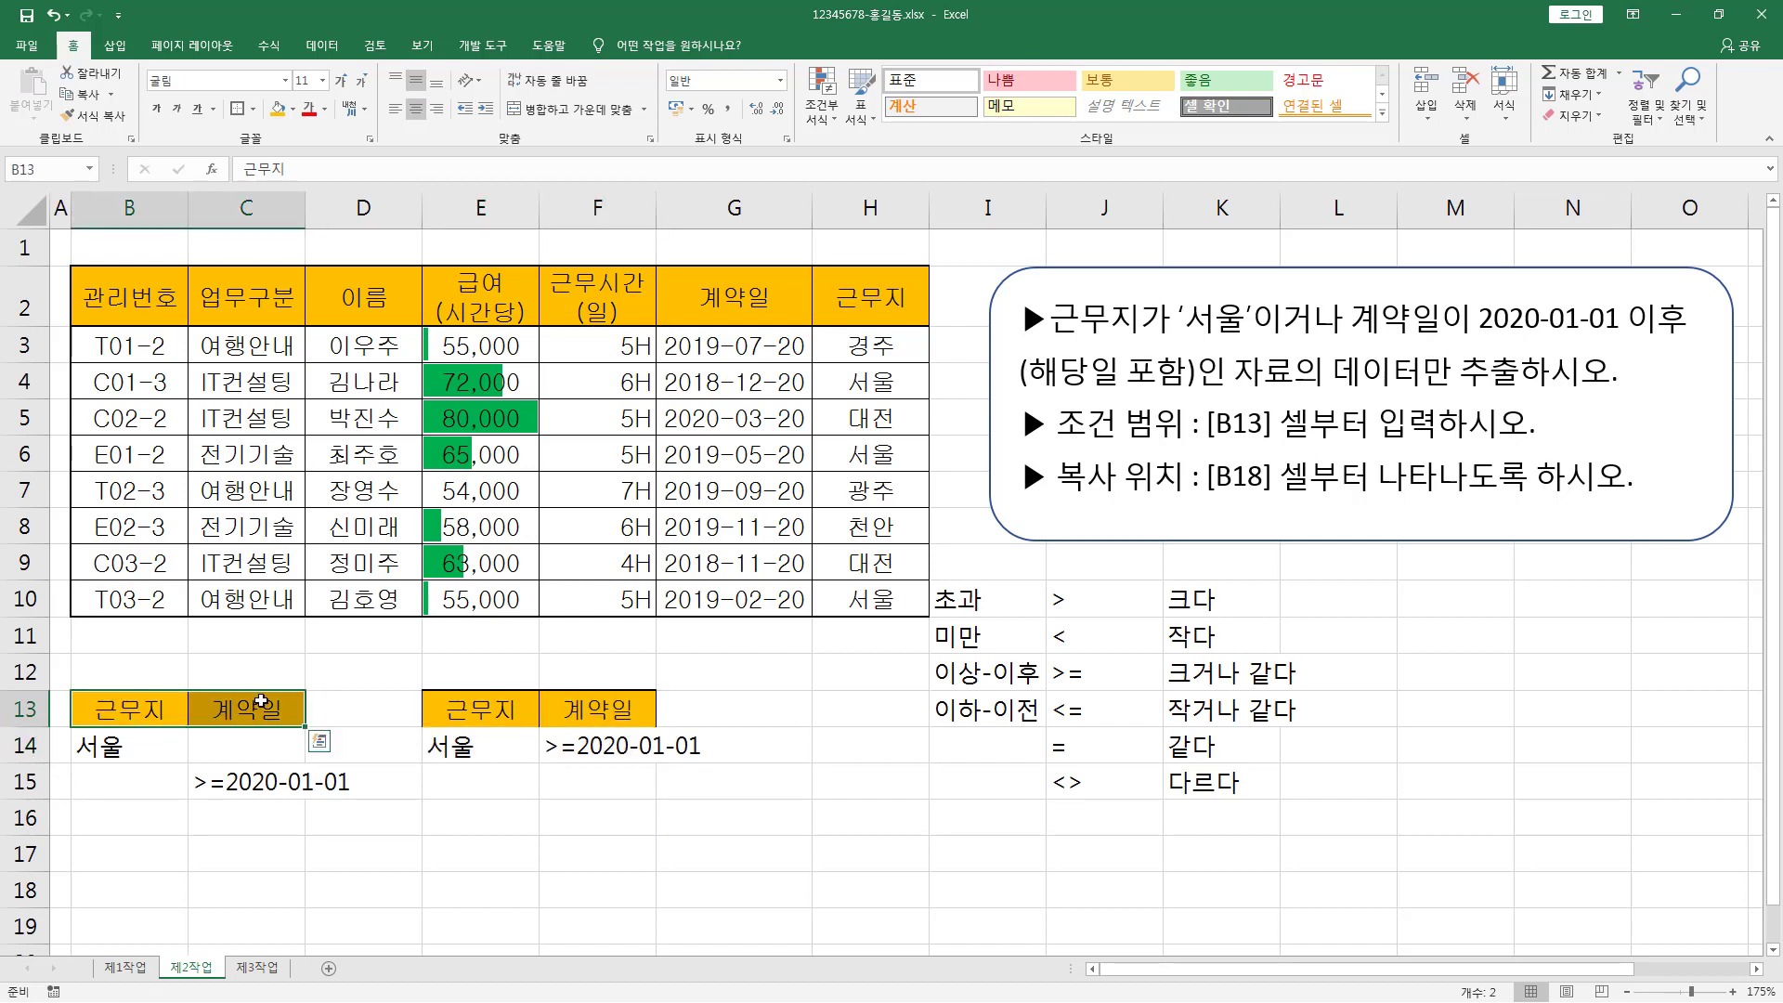
{"action": "left_click_drag", "start_coordinate": [432, 708], "coordinate": [595, 709]}
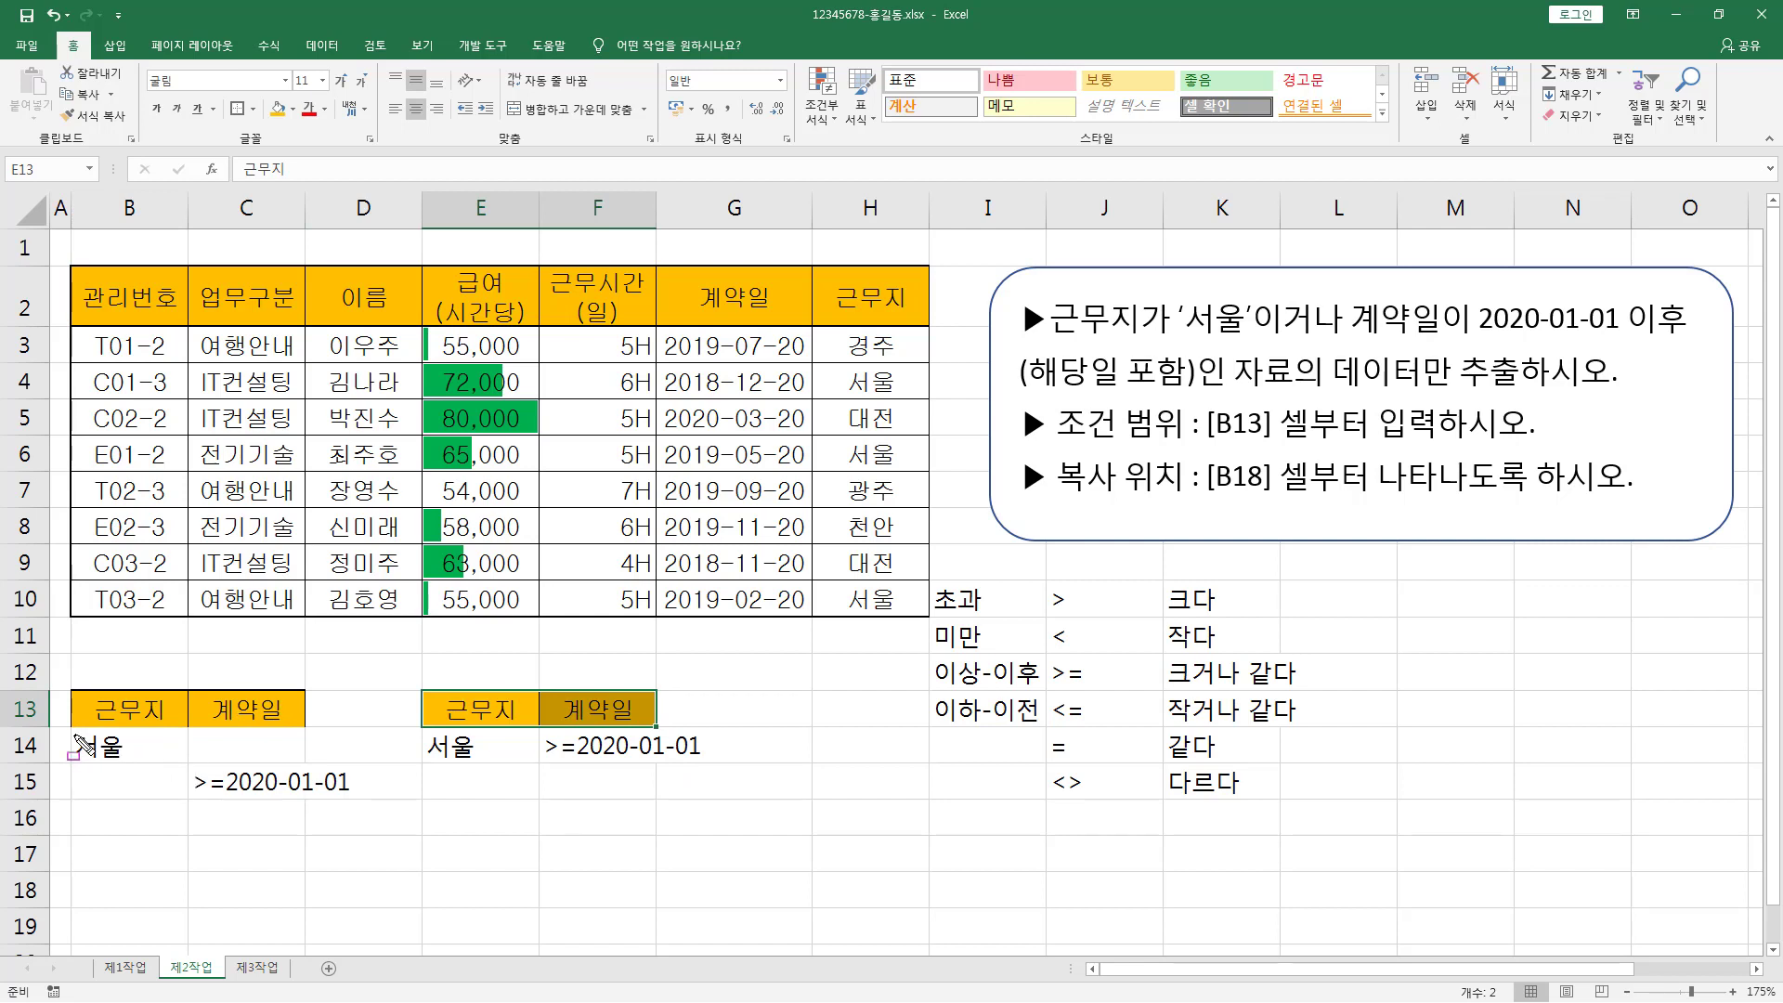
{"action": "left_click_drag", "start_coordinate": [72, 730], "coordinate": [290, 754]}
{"action": "left_click_drag", "start_coordinate": [72, 764], "coordinate": [345, 797]}
{"action": "mouse_move", "coordinate": [427, 731]}
{"action": "left_mouse_down"}
{"action": "mouse_move", "coordinate": [509, 757]}
{"action": "mouse_move", "coordinate": [678, 759]}
{"action": "left_mouse_up"}
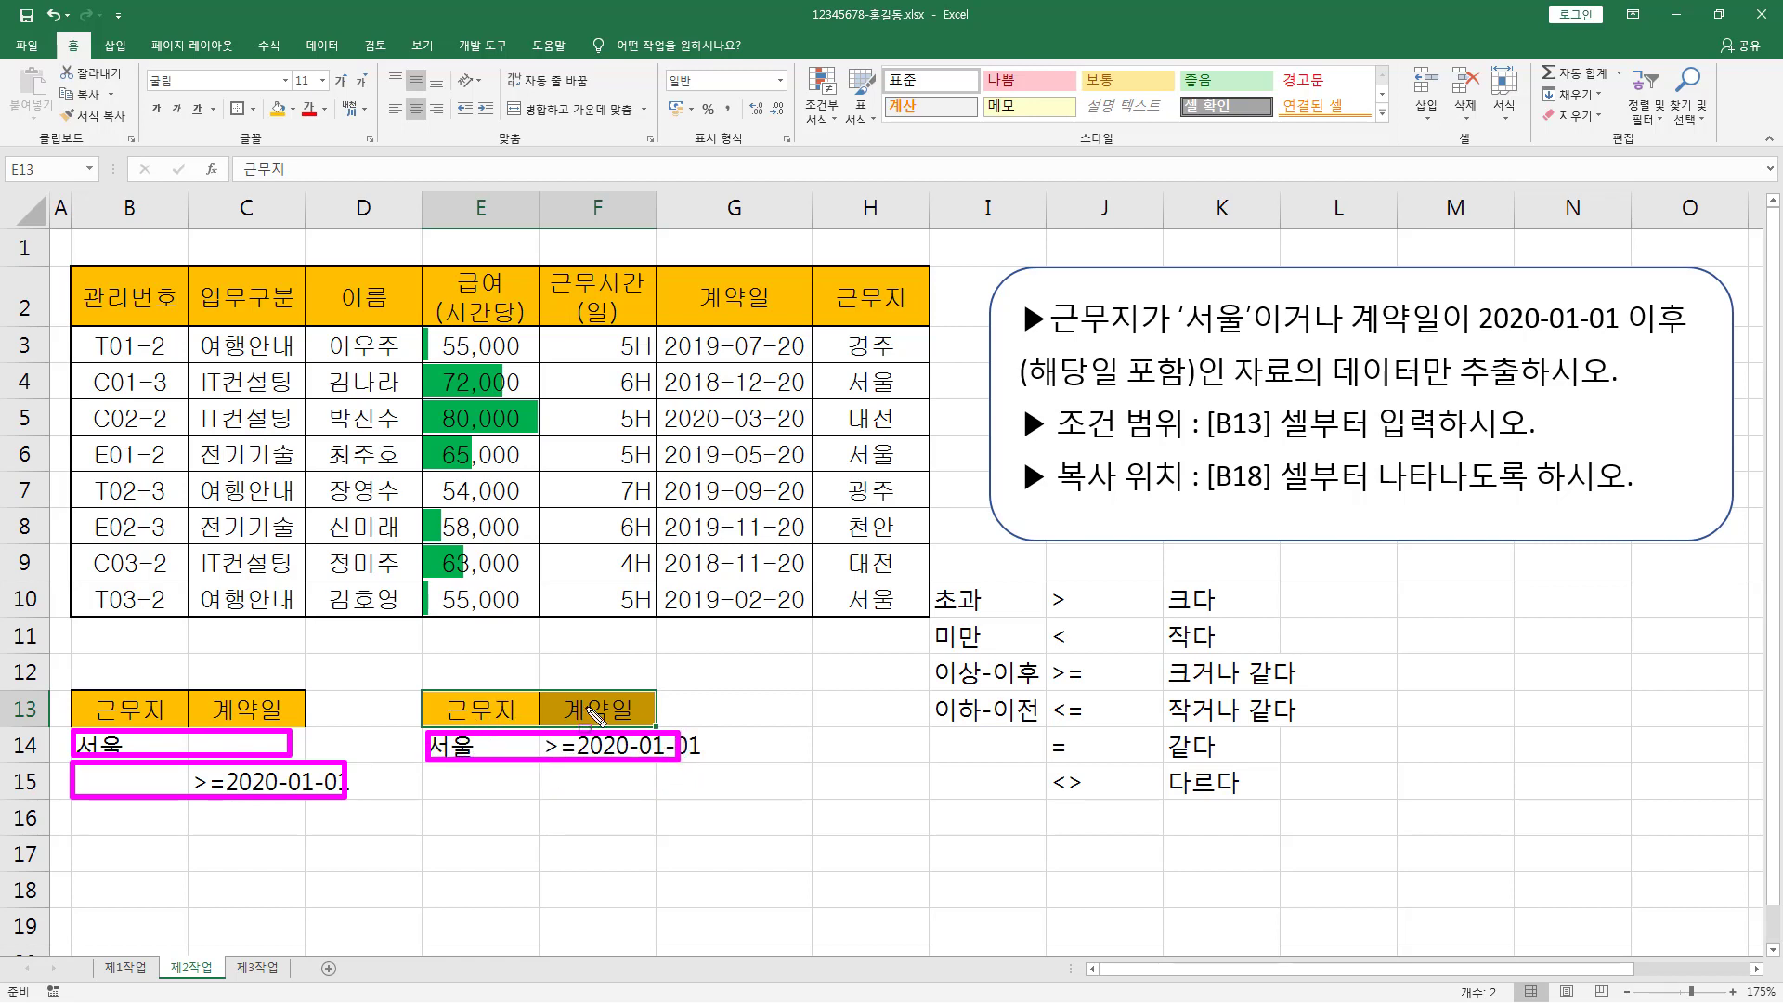
{"action": "left_click_drag", "start_coordinate": [489, 742], "coordinate": [500, 749]}
{"action": "mouse_move", "coordinate": [1038, 358]}
{"action": "left_mouse_down"}
{"action": "mouse_move", "coordinate": [1254, 351]}
{"action": "mouse_move", "coordinate": [1040, 353]}
{"action": "left_mouse_up"}
{"action": "mouse_move", "coordinate": [1263, 340]}
{"action": "left_mouse_down"}
{"action": "mouse_move", "coordinate": [1351, 336]}
{"action": "mouse_move", "coordinate": [1349, 290]}
{"action": "mouse_move", "coordinate": [1519, 337]}
{"action": "mouse_move", "coordinate": [1703, 353]}
{"action": "left_mouse_up"}
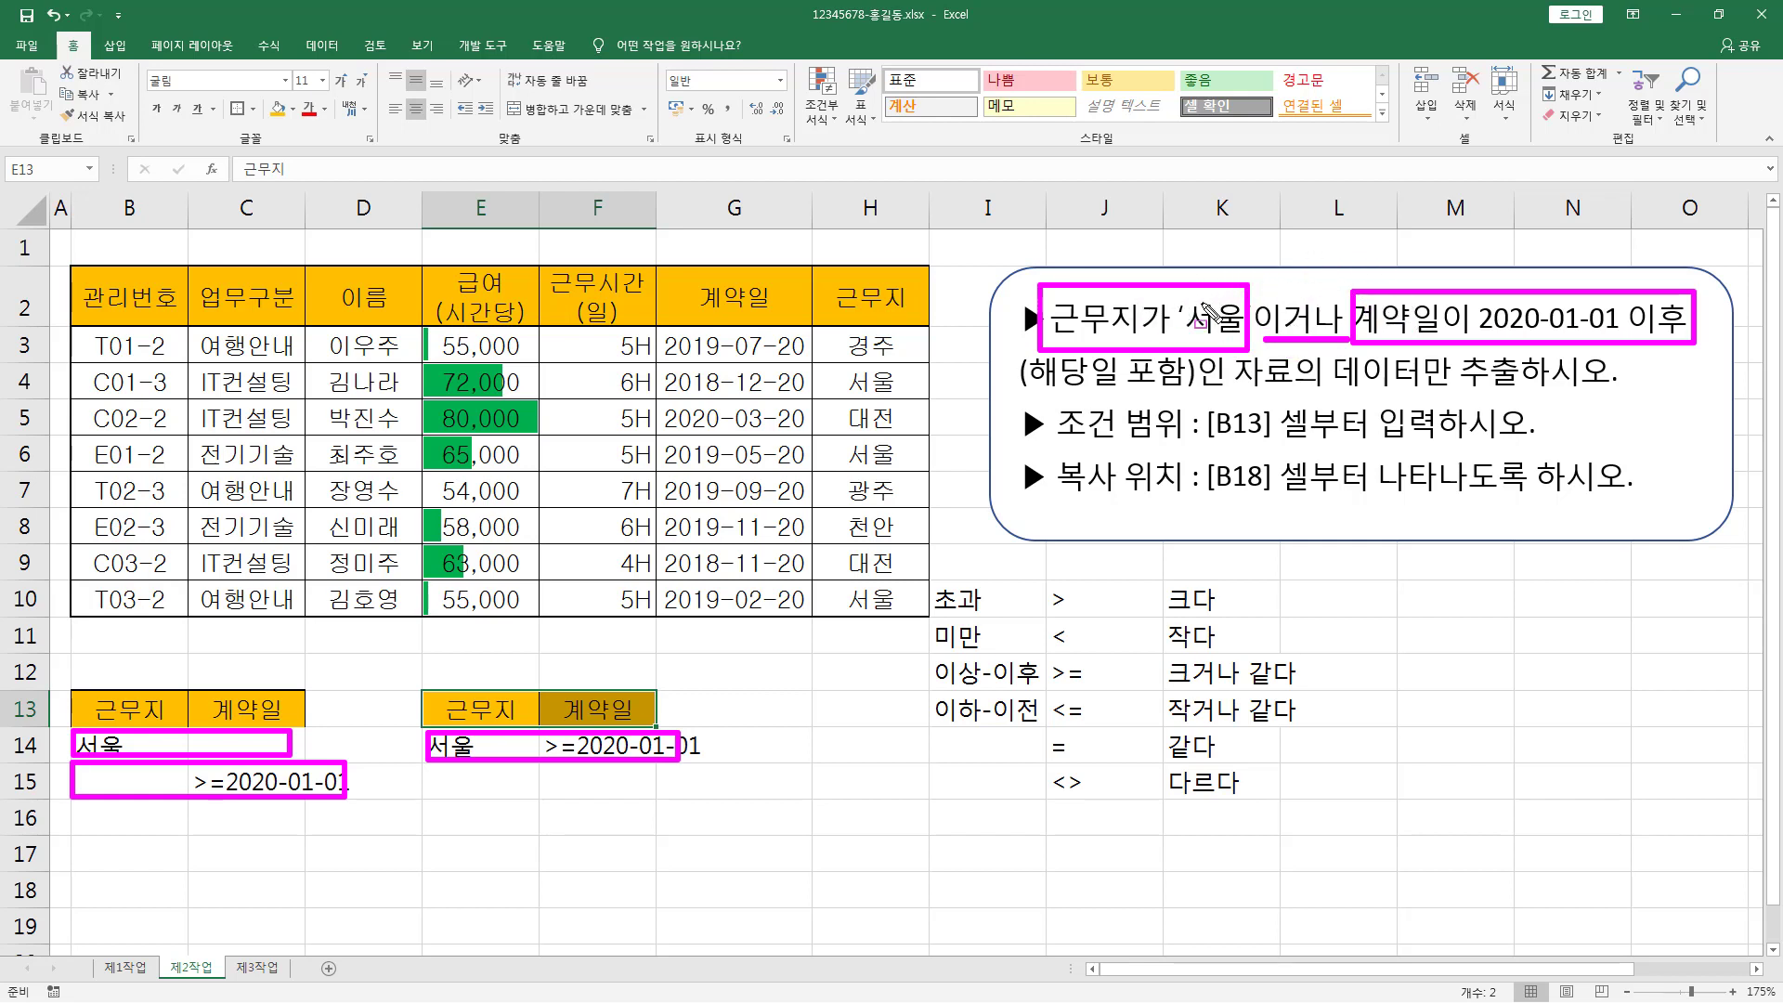
{"action": "mouse_move", "coordinate": [69, 675]}
{"action": "left_mouse_down"}
{"action": "mouse_move", "coordinate": [94, 774]}
{"action": "mouse_move", "coordinate": [353, 817]}
{"action": "left_mouse_up"}
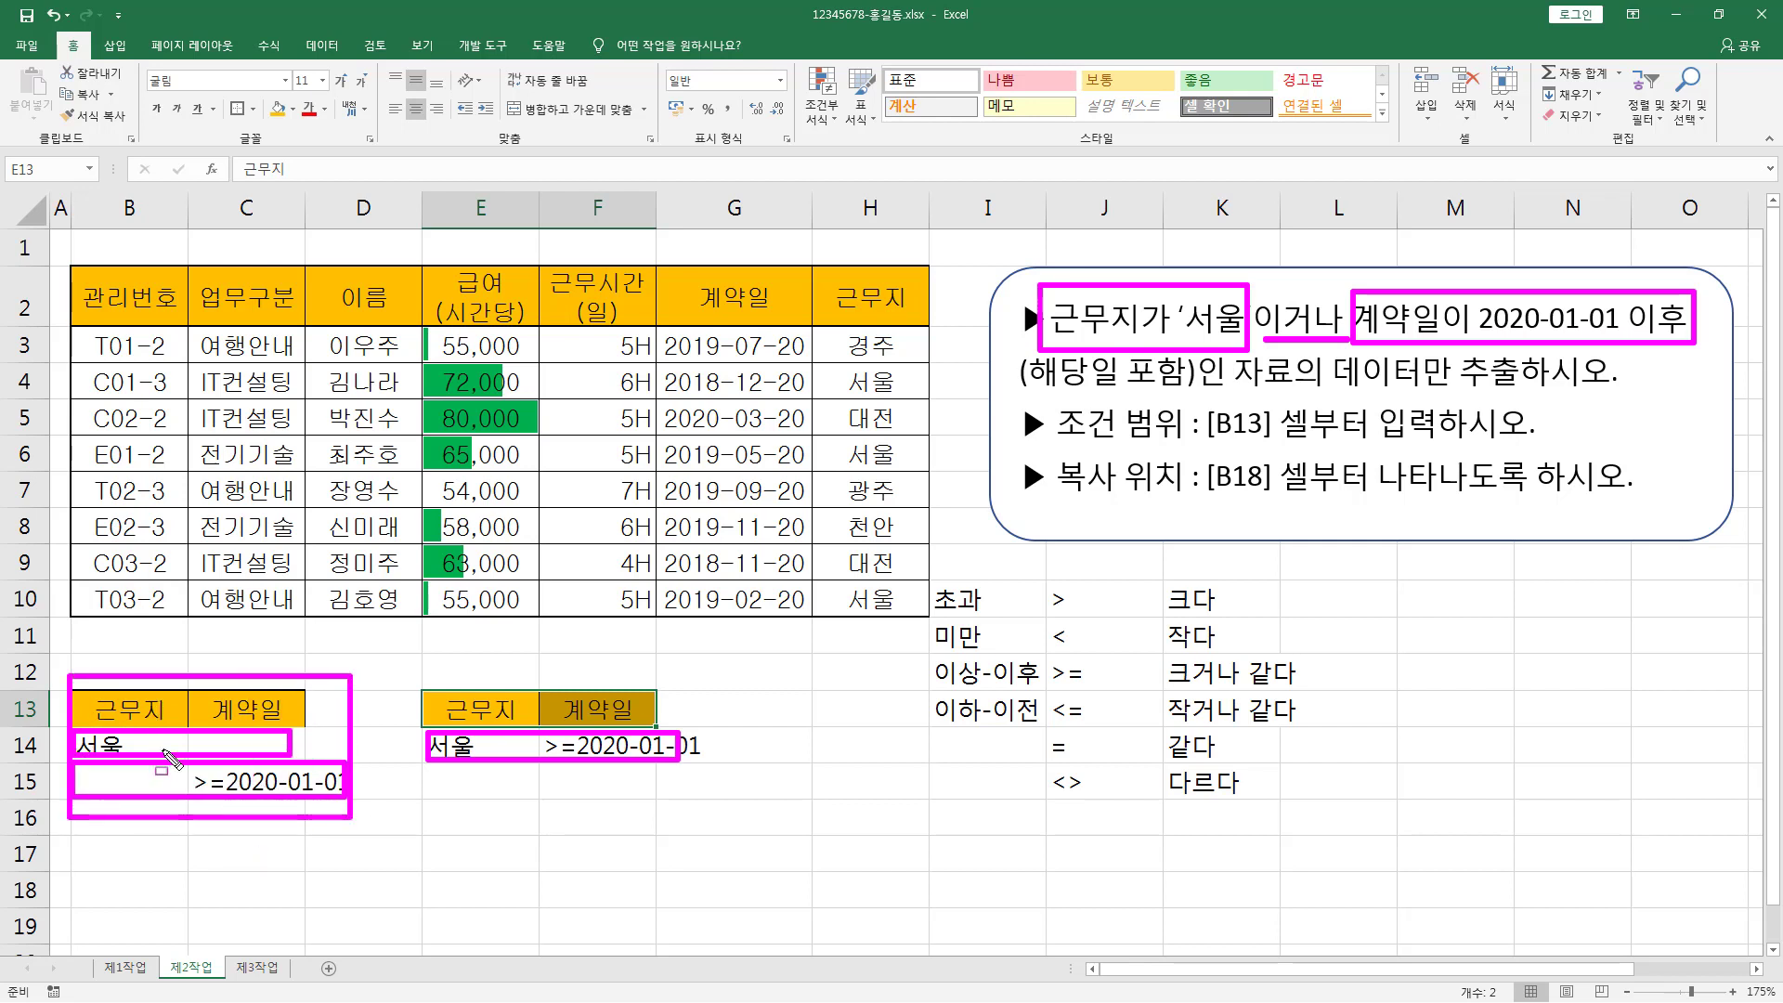
{"action": "key", "text": "Escape"}
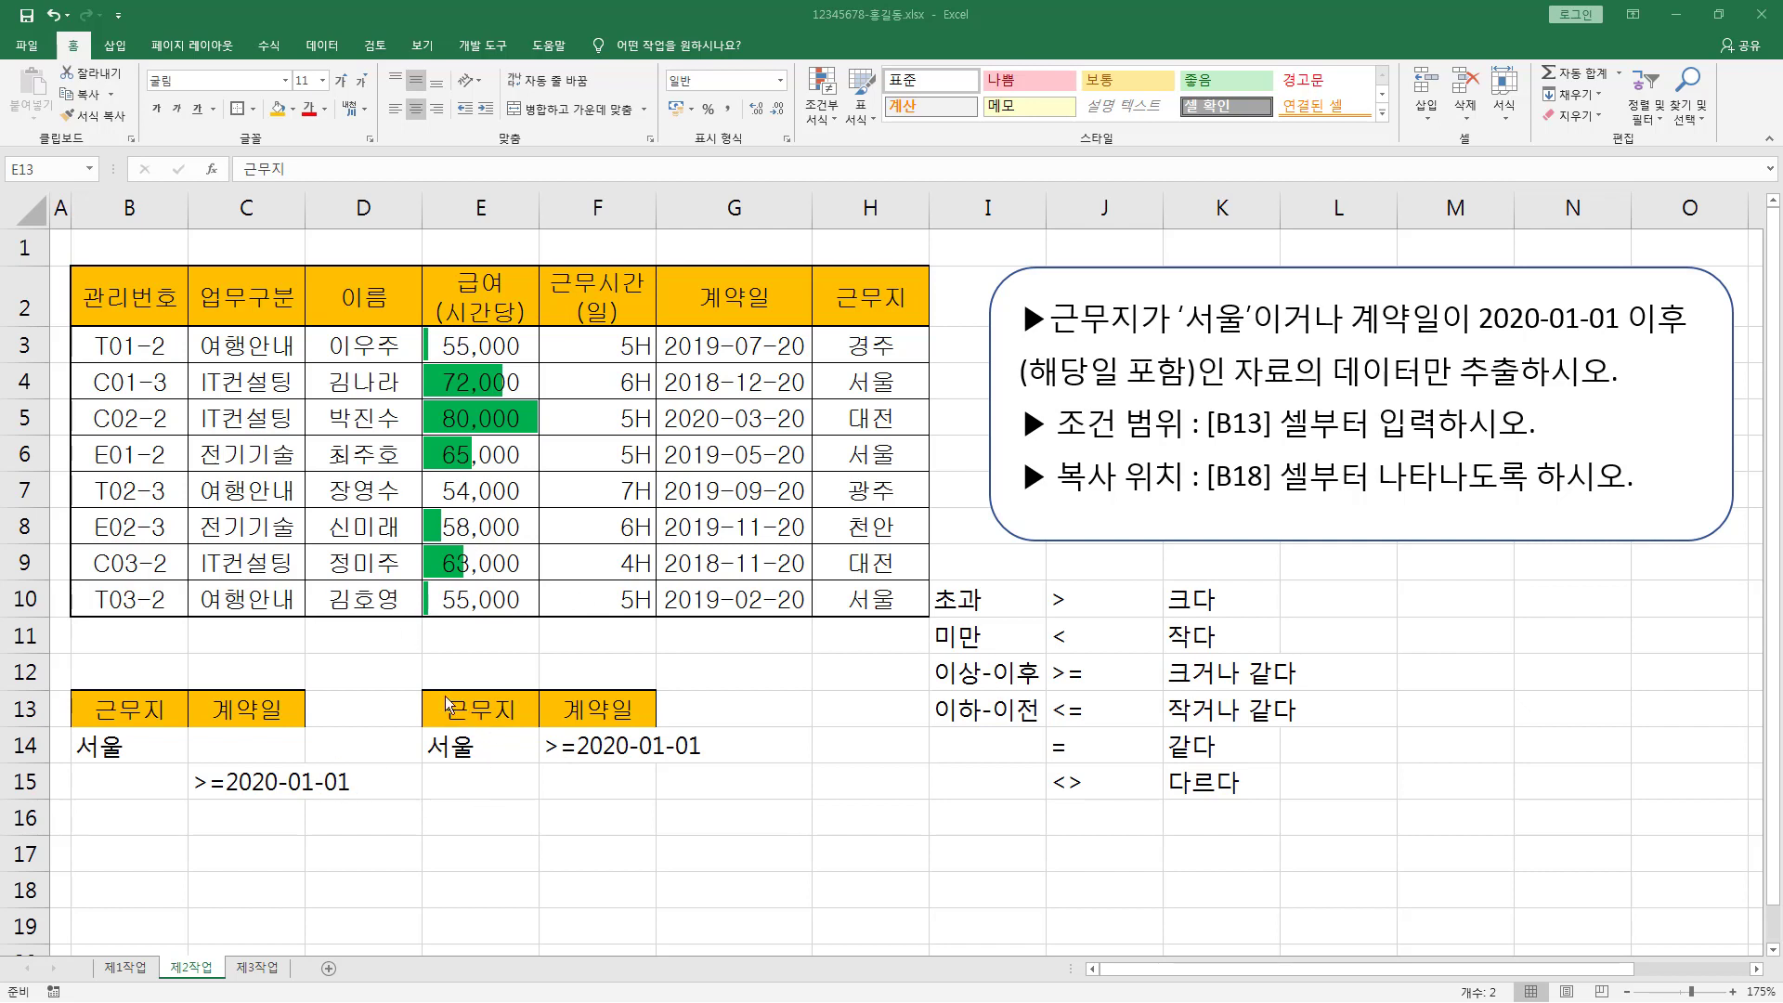
Step: Examine the source table B2:H10 together with the two criteria ranges, B13:C15 and E13:F14
{"action": "left_click_drag", "start_coordinate": [420, 685], "coordinate": [708, 763]}
{"action": "mouse_move", "coordinate": [63, 684]}
{"action": "left_mouse_down"}
{"action": "mouse_move", "coordinate": [113, 734]}
{"action": "mouse_move", "coordinate": [357, 817]}
{"action": "mouse_move", "coordinate": [362, 800]}
{"action": "left_mouse_up"}
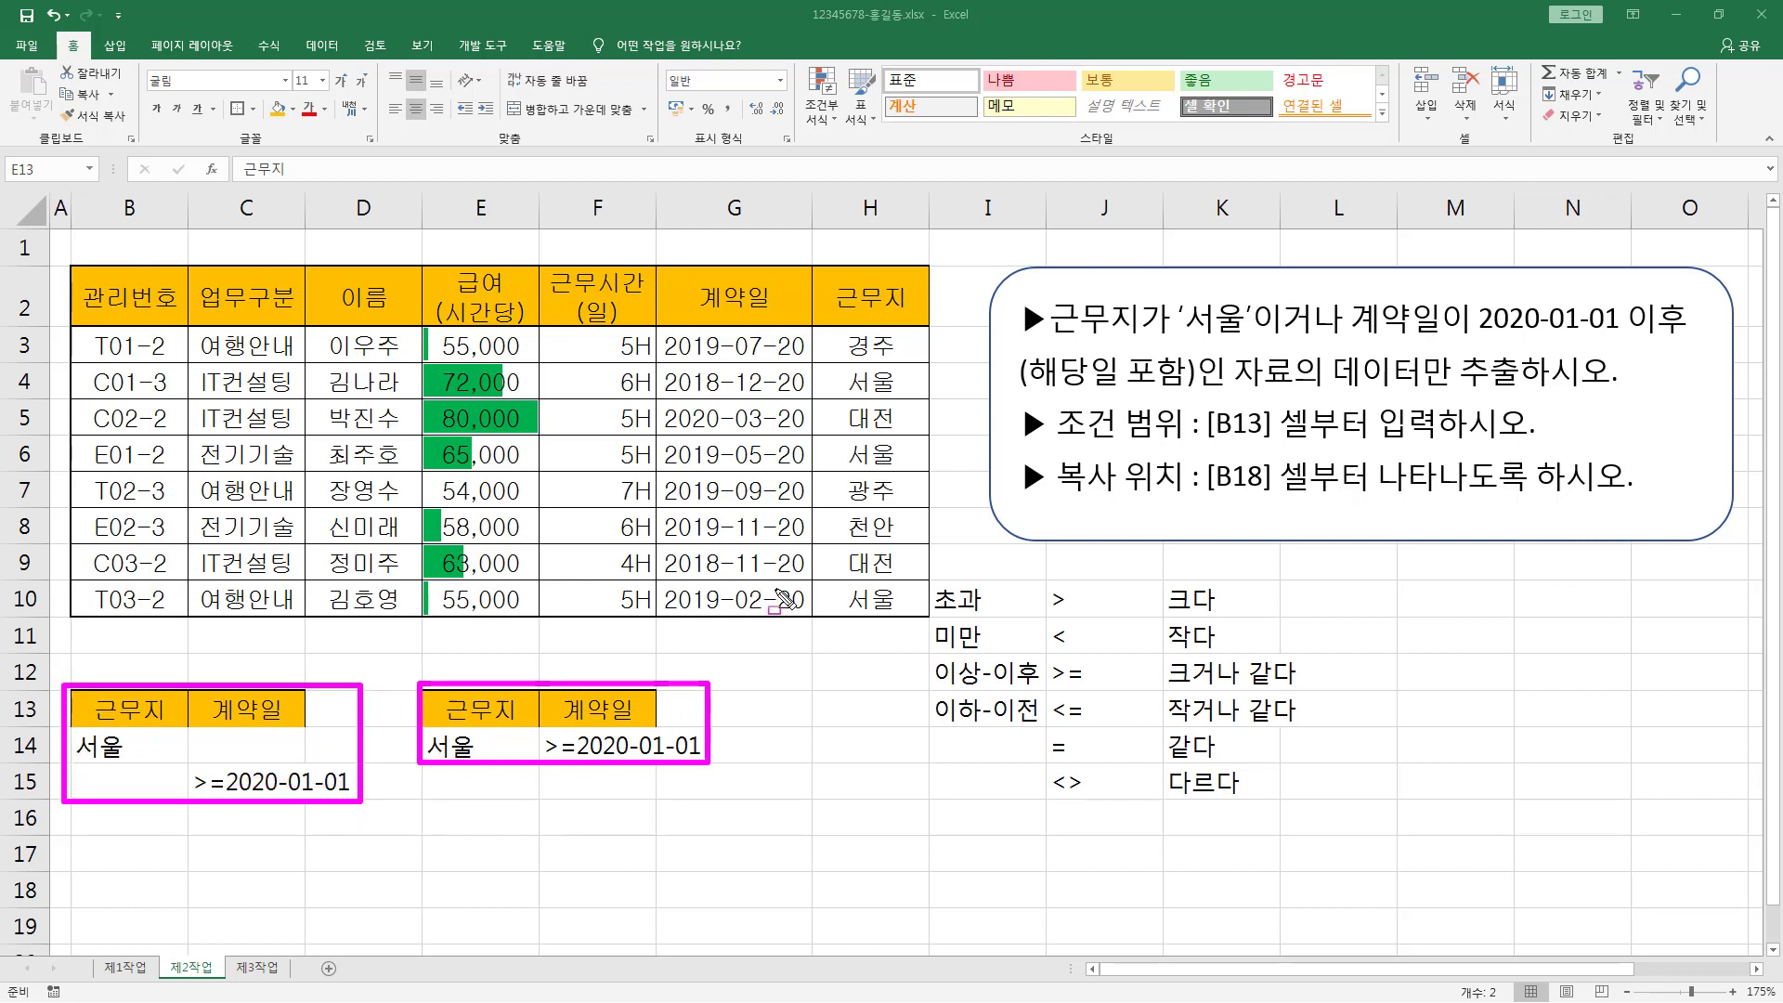
{"action": "key", "text": "Escape"}
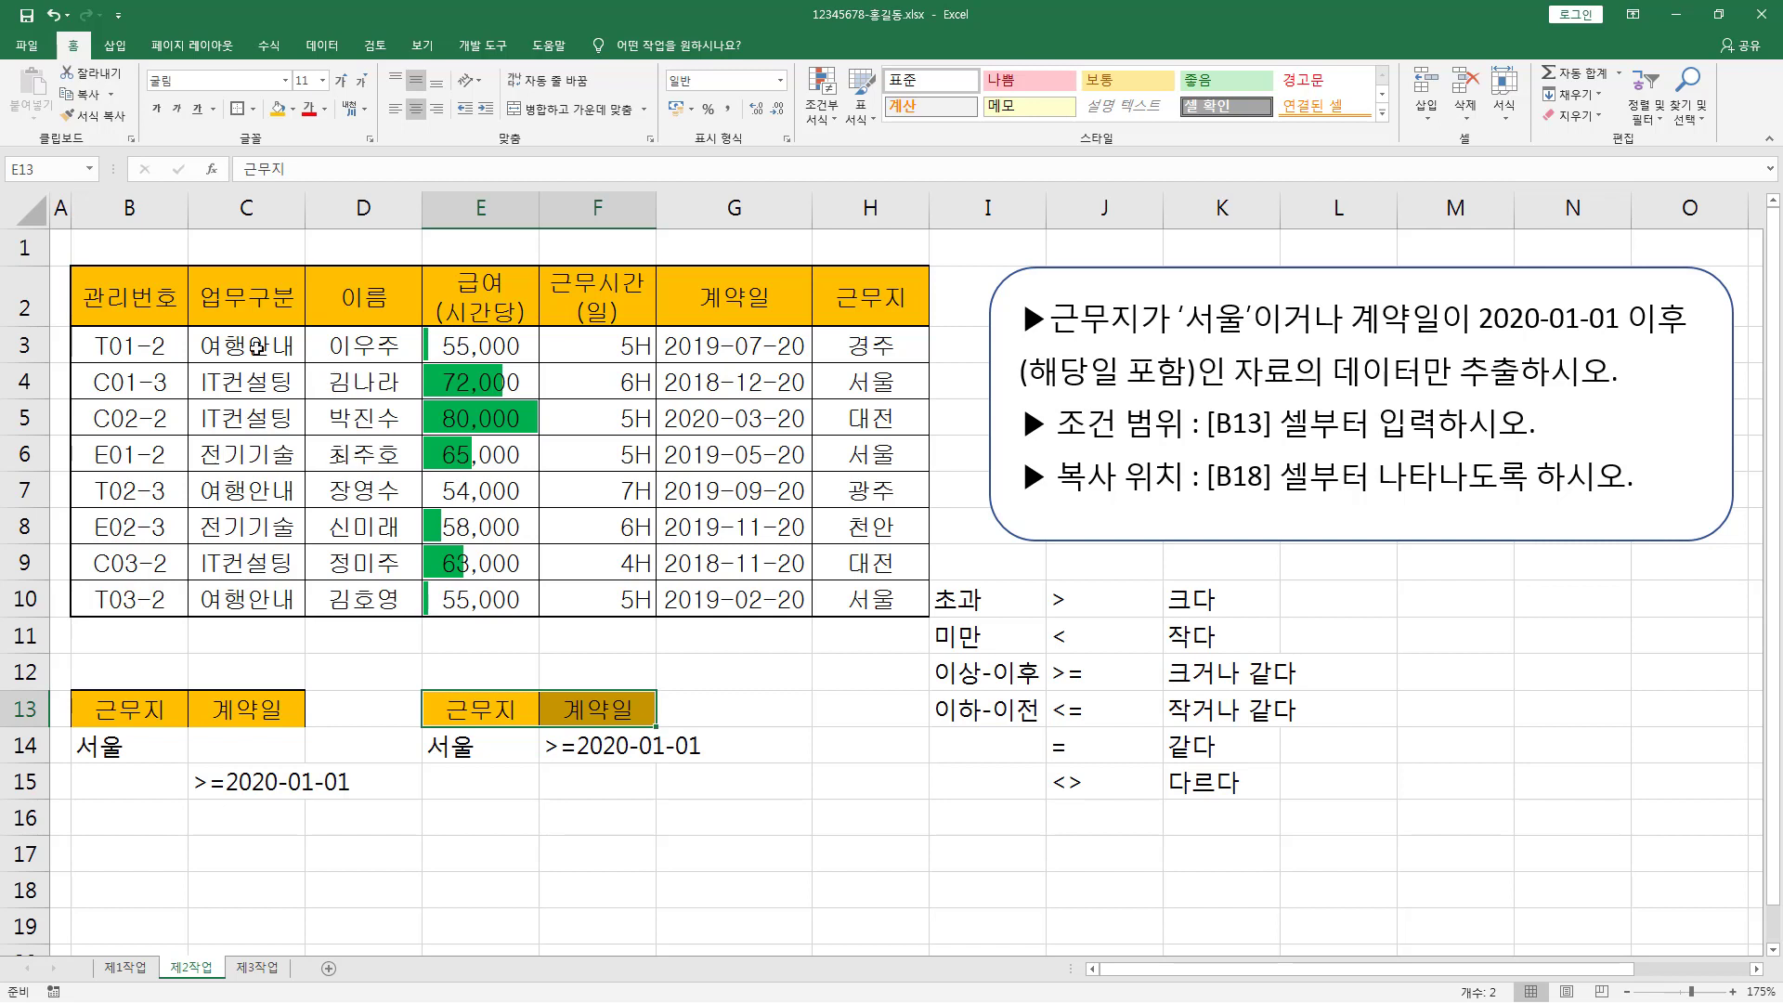
{"action": "mouse_move", "coordinate": [70, 261]}
{"action": "left_mouse_down"}
{"action": "mouse_move", "coordinate": [951, 674]}
{"action": "mouse_move", "coordinate": [931, 622]}
{"action": "left_mouse_up"}
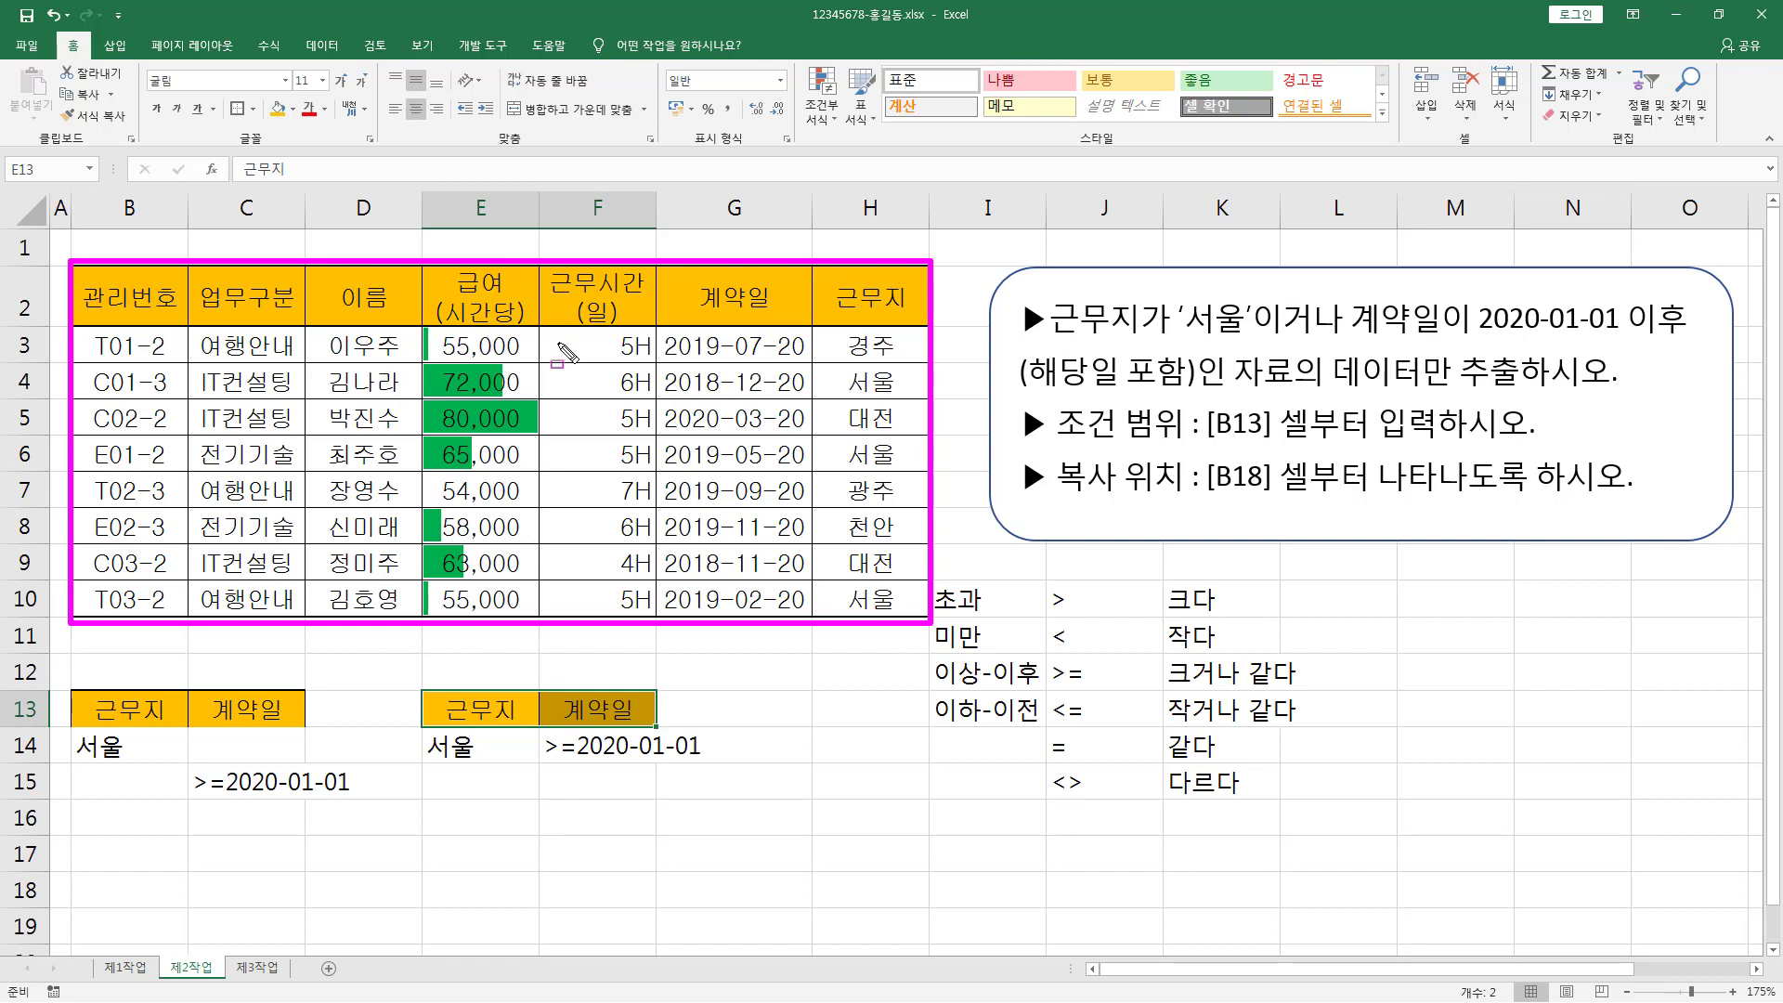
{"action": "mouse_move", "coordinate": [75, 689]}
{"action": "left_mouse_down"}
{"action": "mouse_move", "coordinate": [103, 729]}
{"action": "mouse_move", "coordinate": [316, 806]}
{"action": "left_mouse_up"}
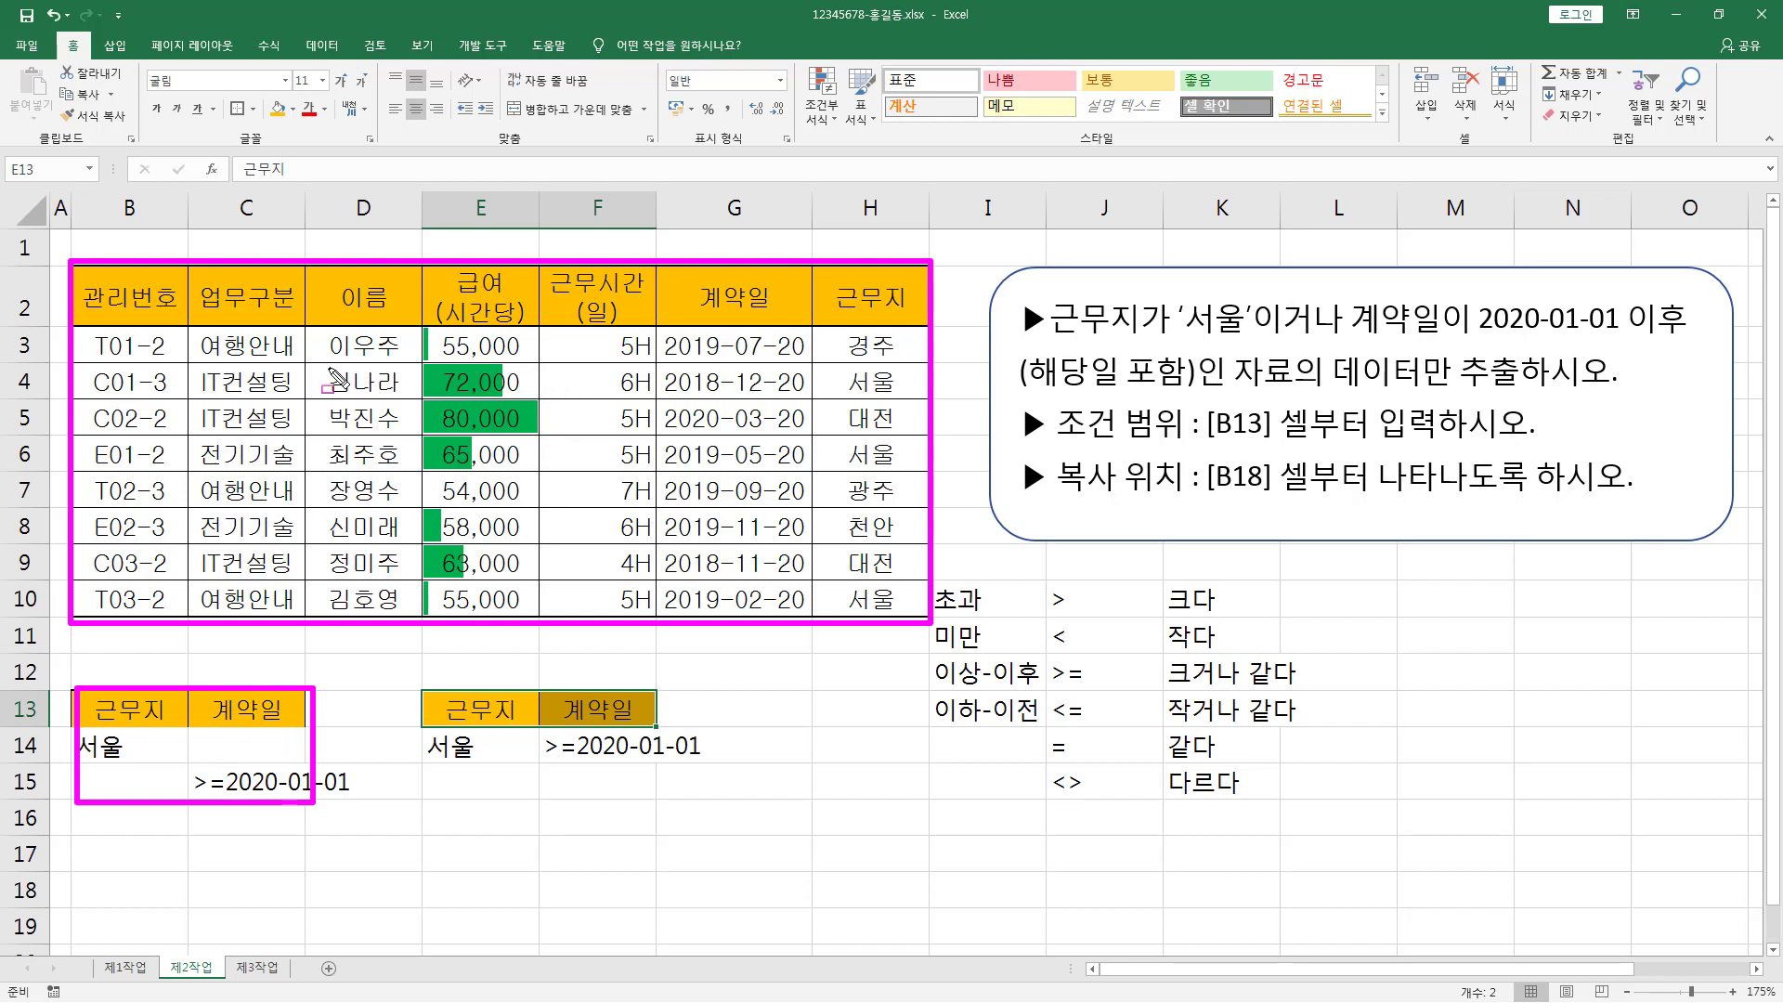
{"action": "key", "text": "Escape"}
{"action": "left_click", "coordinate": [139, 420]}
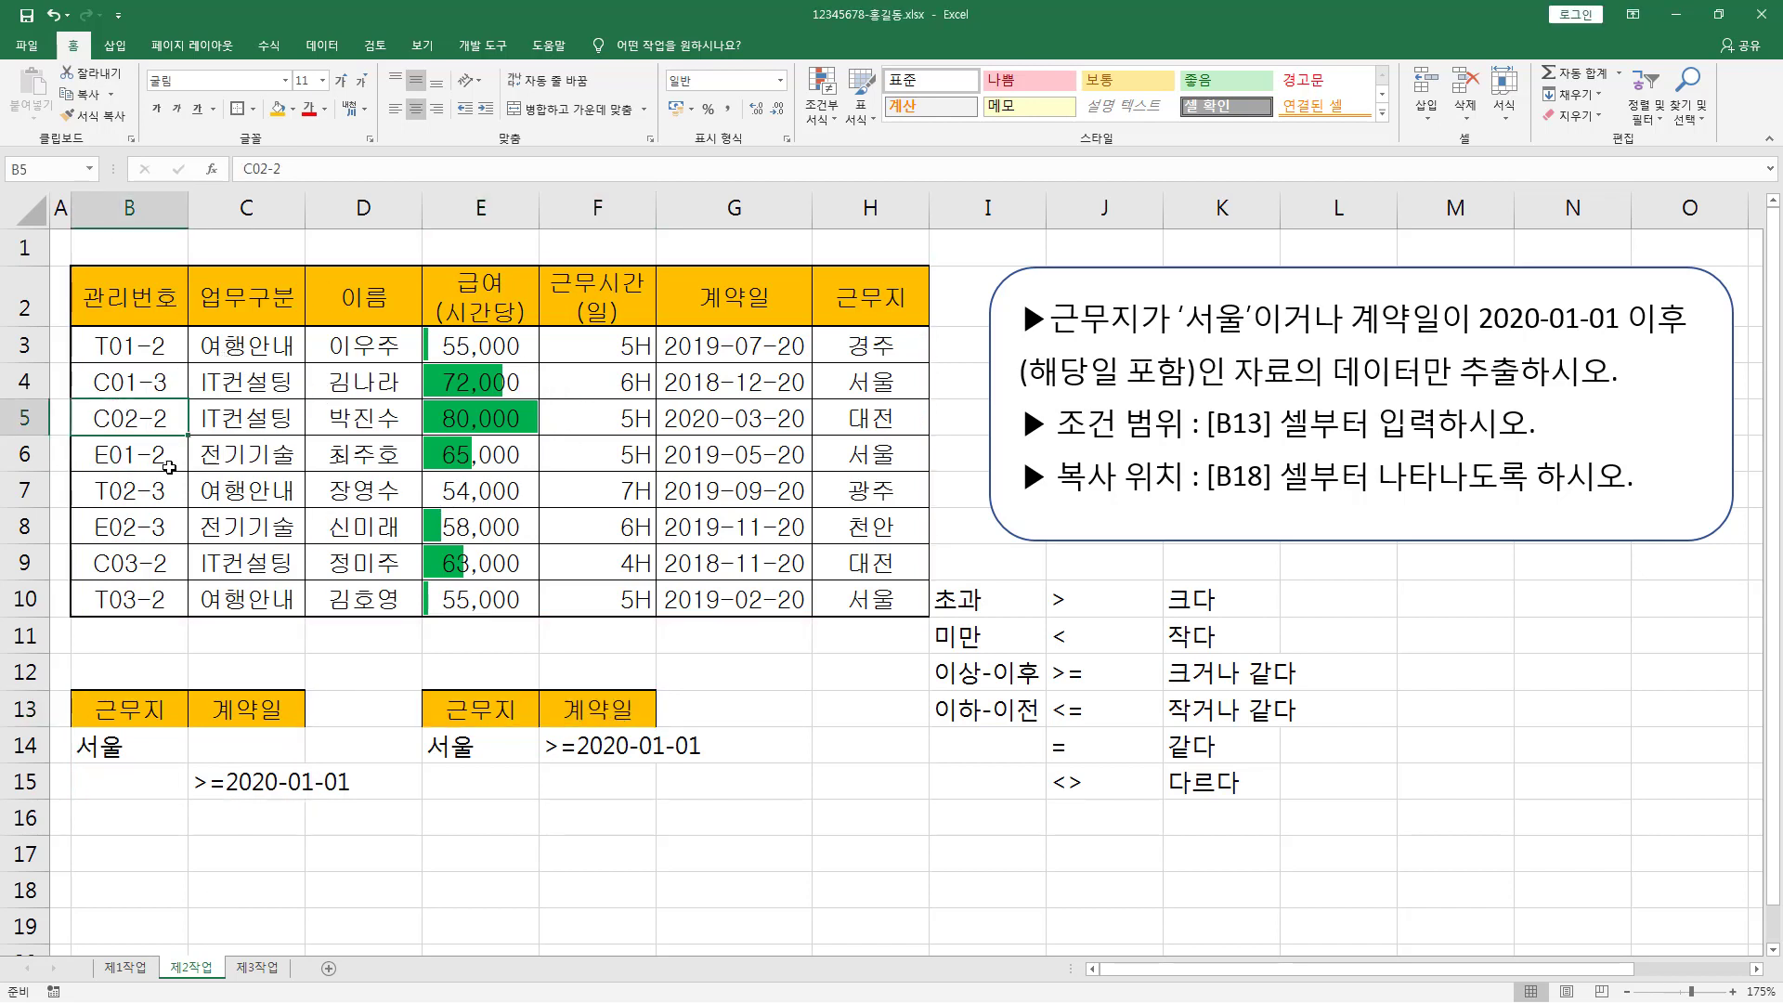
{"action": "left_click_drag", "start_coordinate": [97, 336], "coordinate": [140, 356]}
{"action": "left_click_drag", "start_coordinate": [307, 425], "coordinate": [381, 465]}
{"action": "mouse_move", "coordinate": [680, 440]}
{"action": "left_mouse_down"}
{"action": "mouse_move", "coordinate": [739, 469]}
{"action": "mouse_move", "coordinate": [751, 549]}
{"action": "left_mouse_up"}
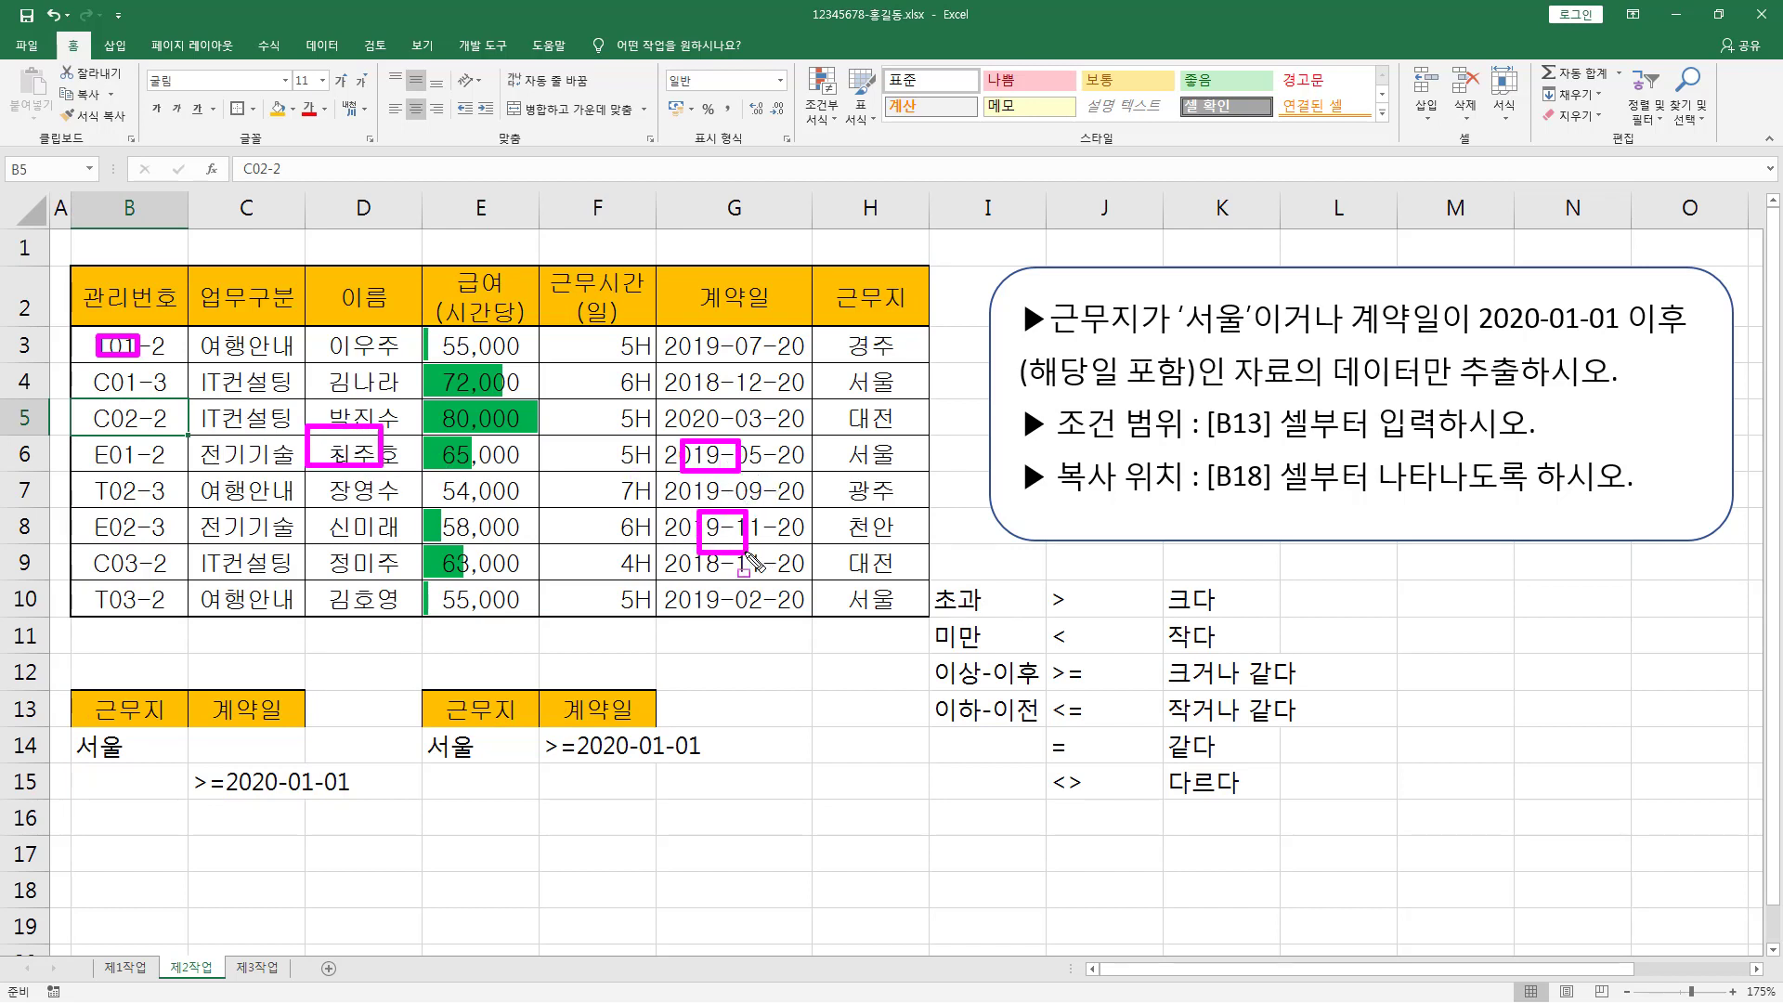
{"action": "left_click_drag", "start_coordinate": [841, 282], "coordinate": [900, 320]}
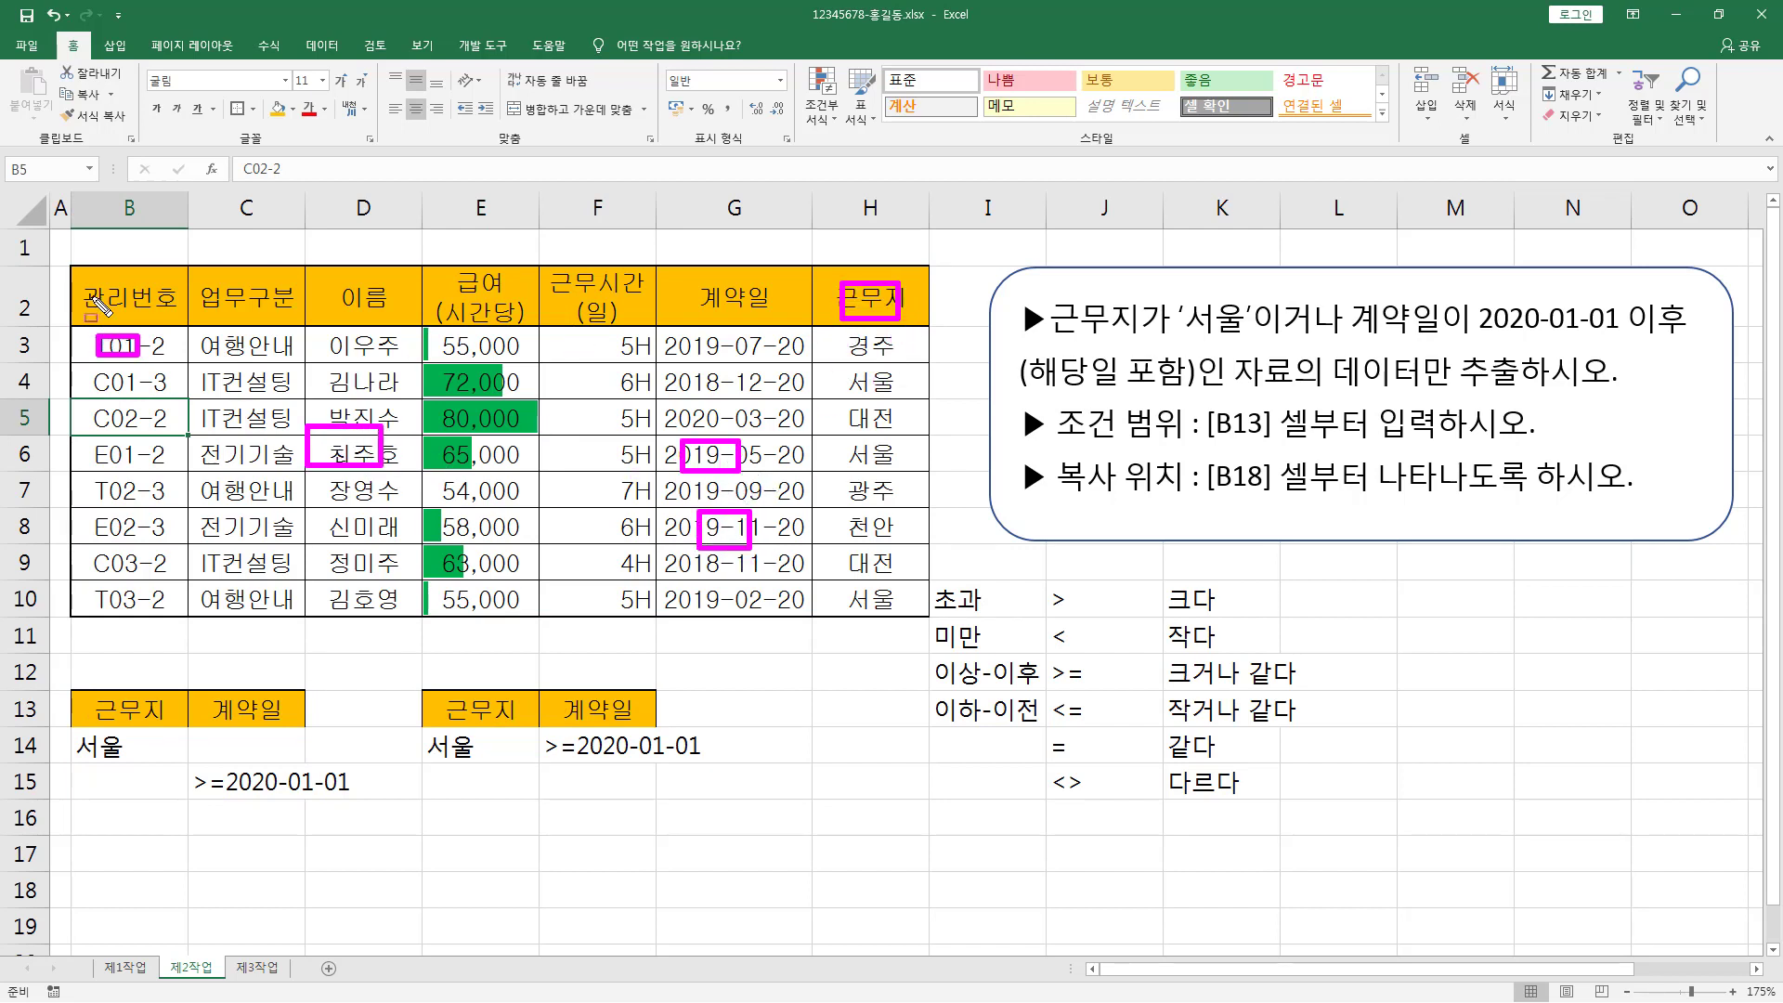
{"action": "mouse_move", "coordinate": [67, 252]}
{"action": "left_mouse_down"}
{"action": "mouse_move", "coordinate": [887, 618]}
{"action": "mouse_move", "coordinate": [938, 622]}
{"action": "left_mouse_up"}
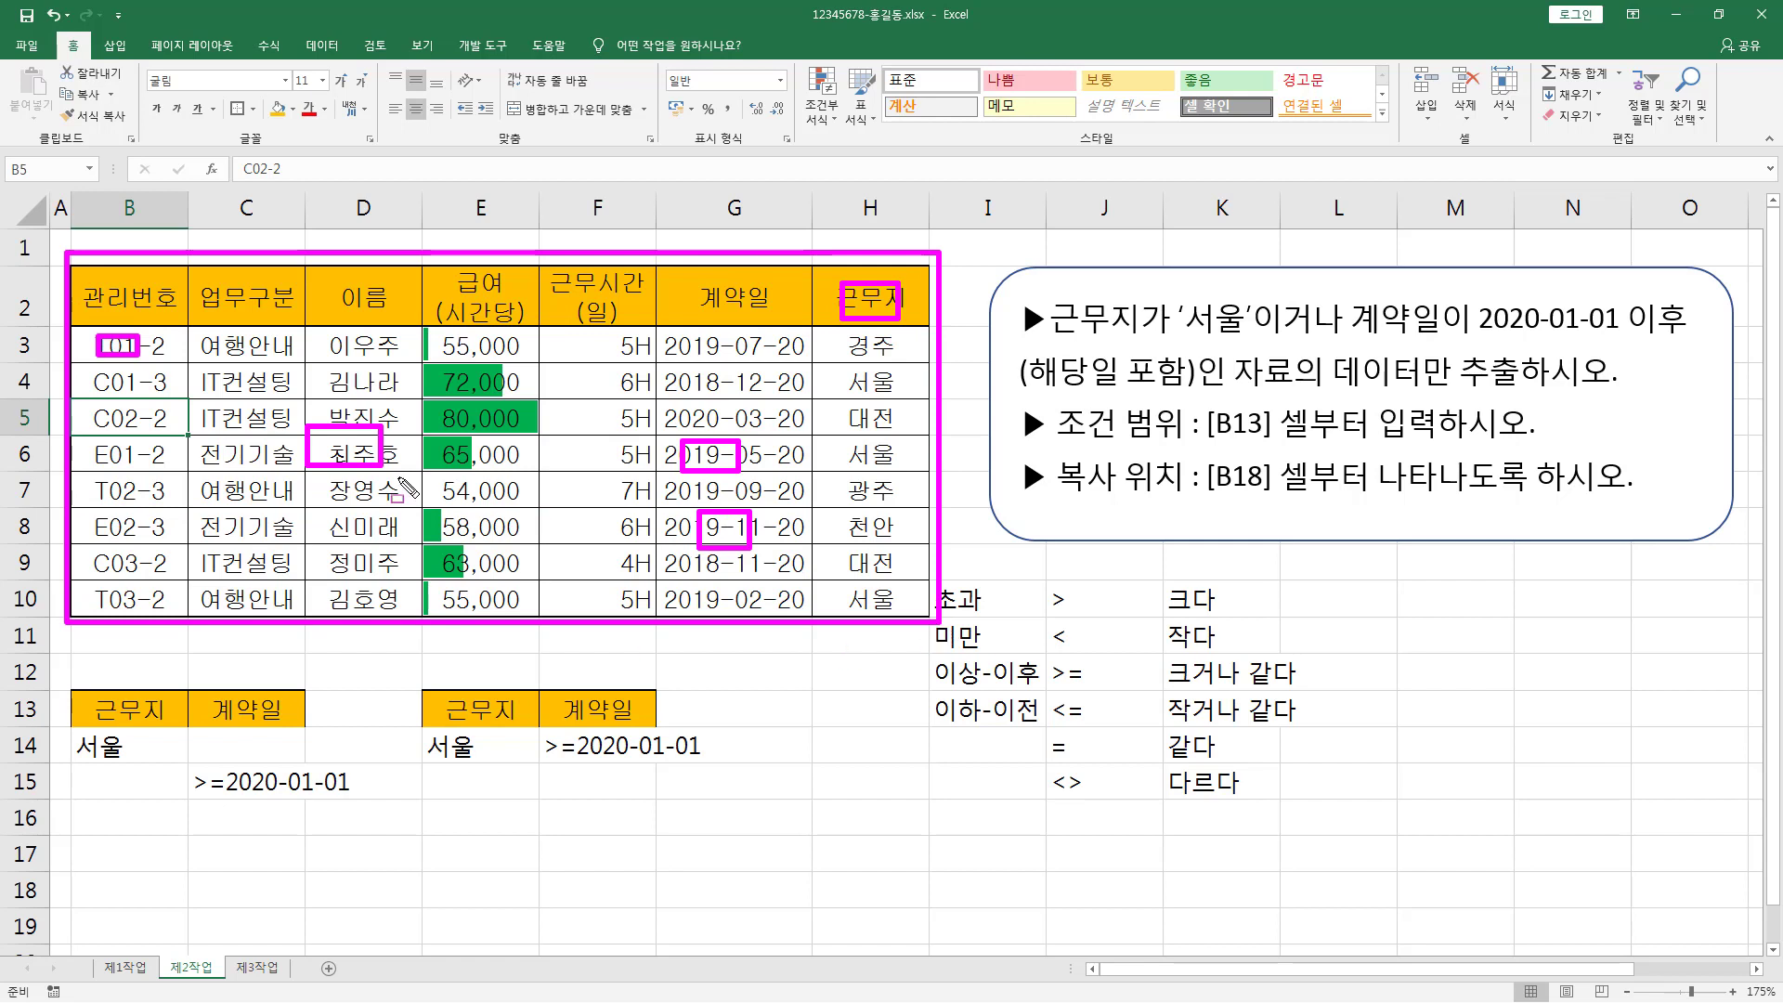
{"action": "key", "text": "Escape"}
Step: Start an advanced filter on the source table B2:H10 with the result set to 다른 장소에 복사 (copy to another location)
{"action": "left_click", "coordinate": [345, 360]}
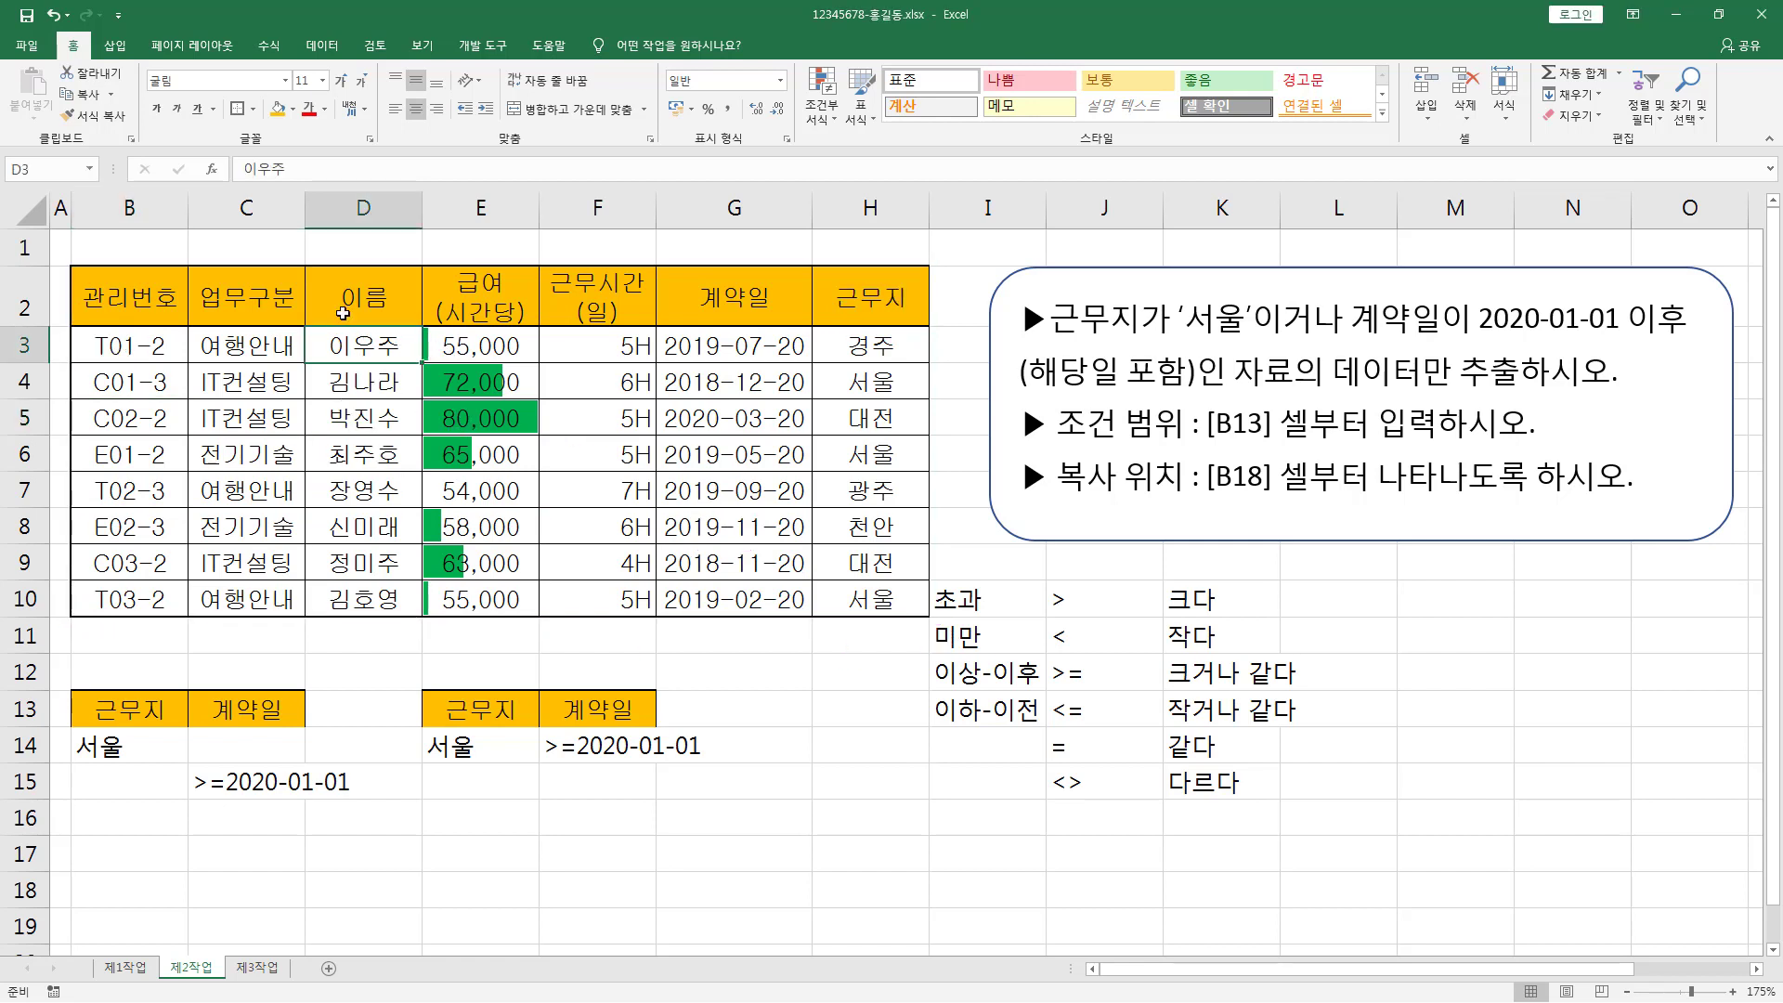
{"action": "left_click", "coordinate": [251, 419]}
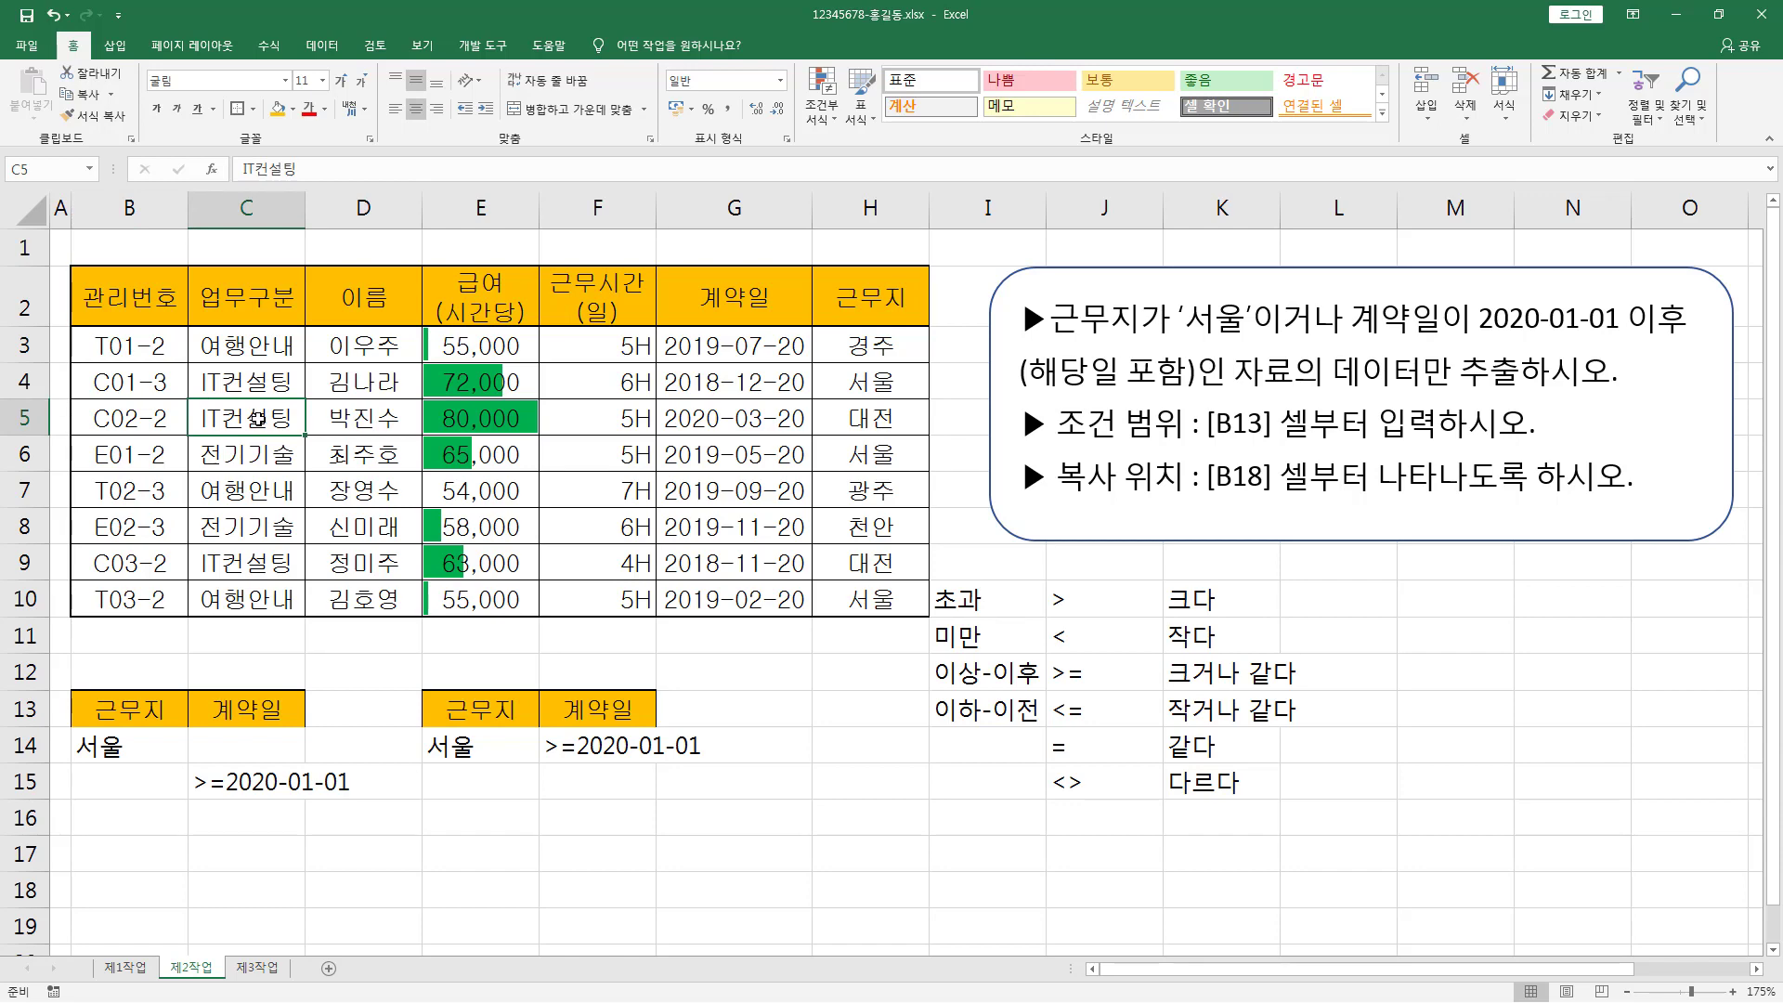
{"action": "left_click", "coordinate": [325, 46]}
{"action": "left_click_drag", "start_coordinate": [295, 32], "coordinate": [349, 61]}
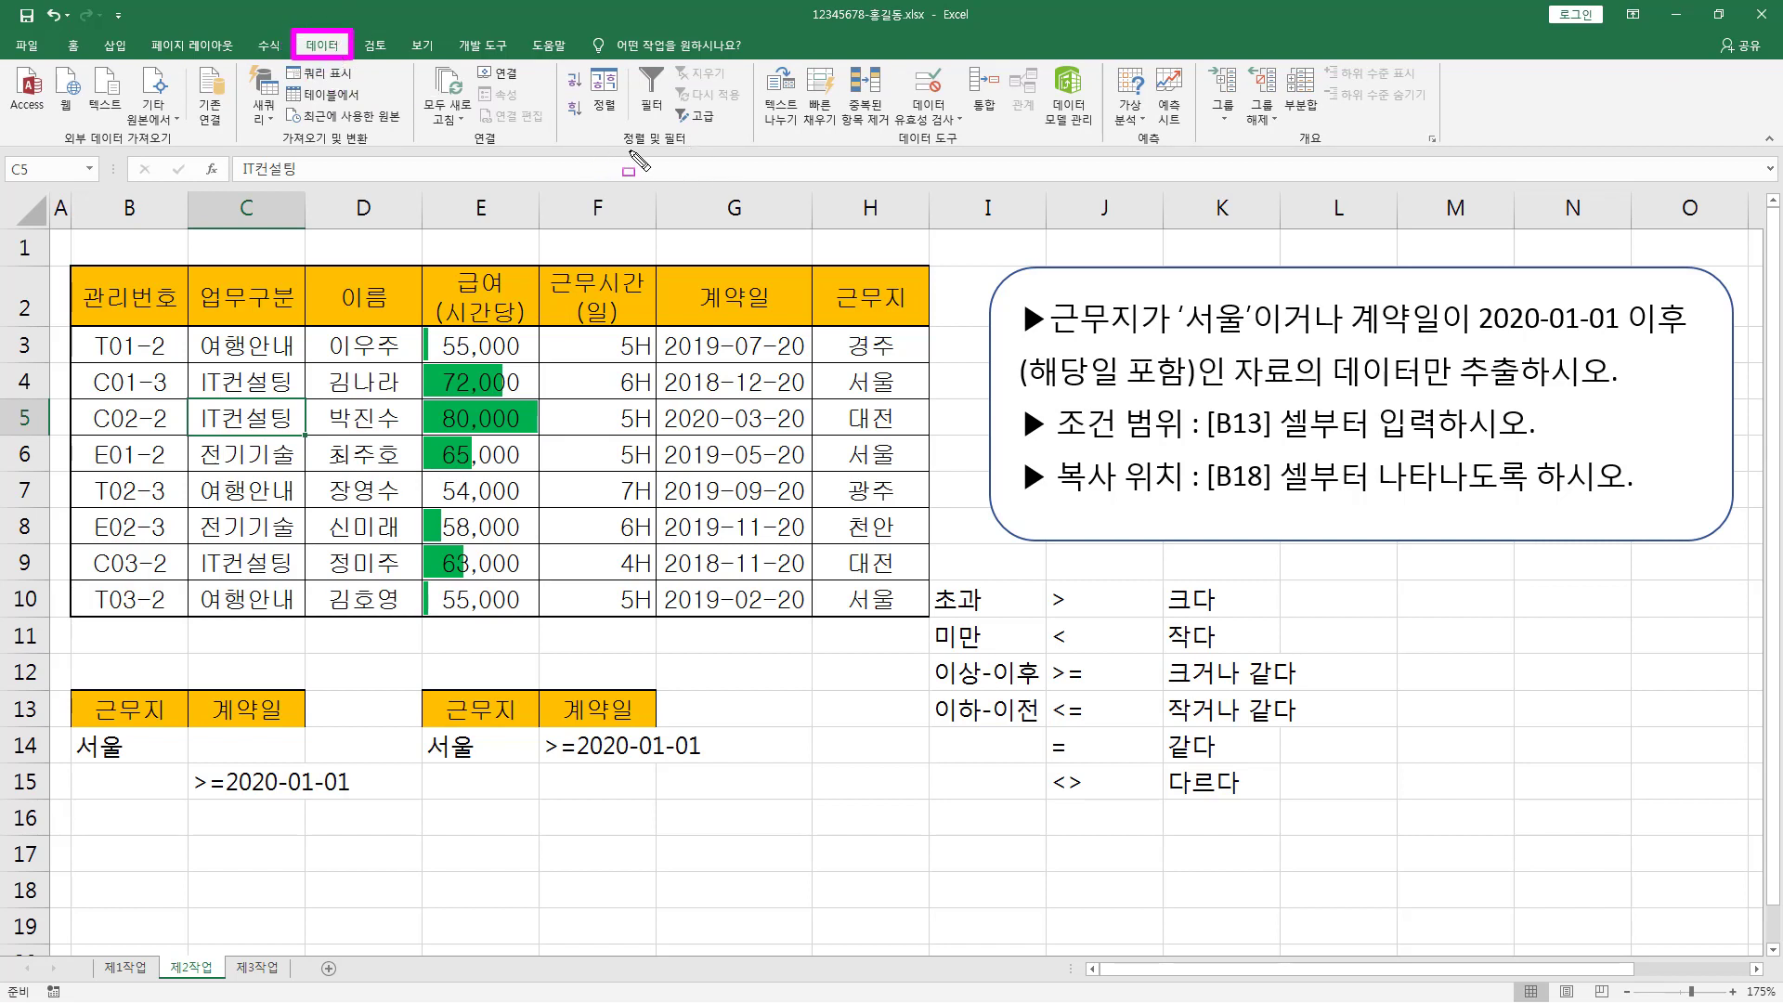
{"action": "left_click_drag", "start_coordinate": [612, 149], "coordinate": [728, 132]}
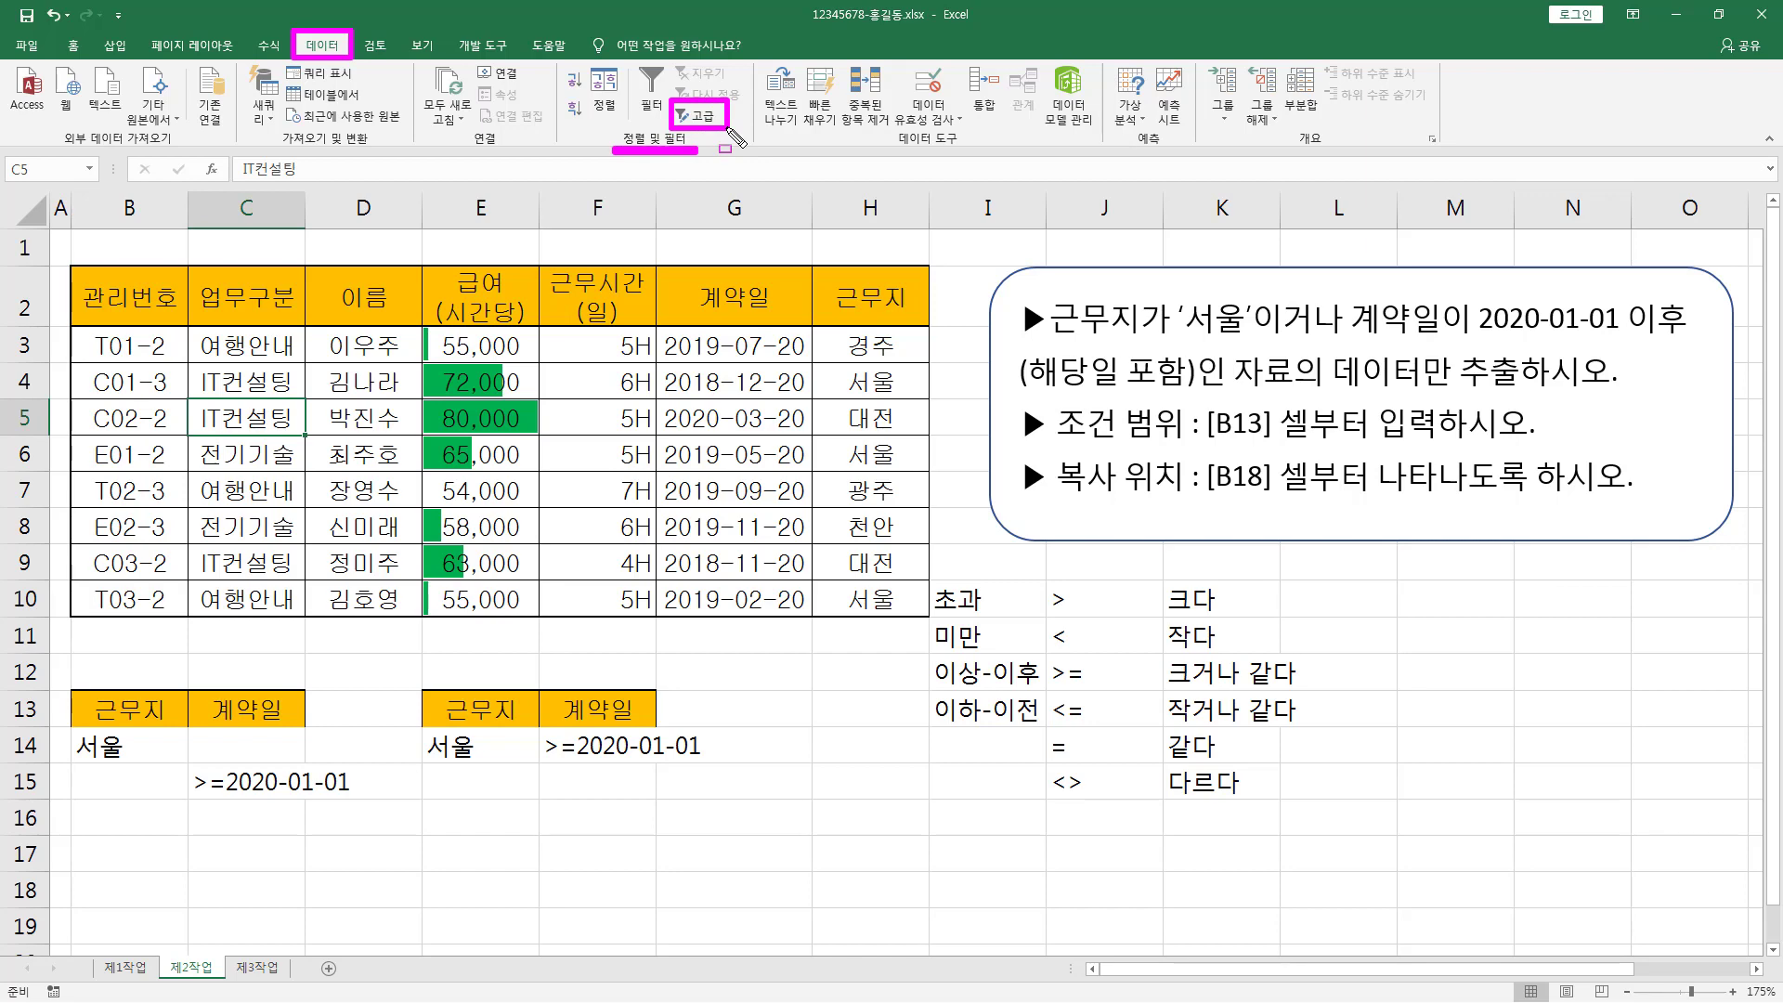
{"action": "left_click", "coordinate": [698, 115]}
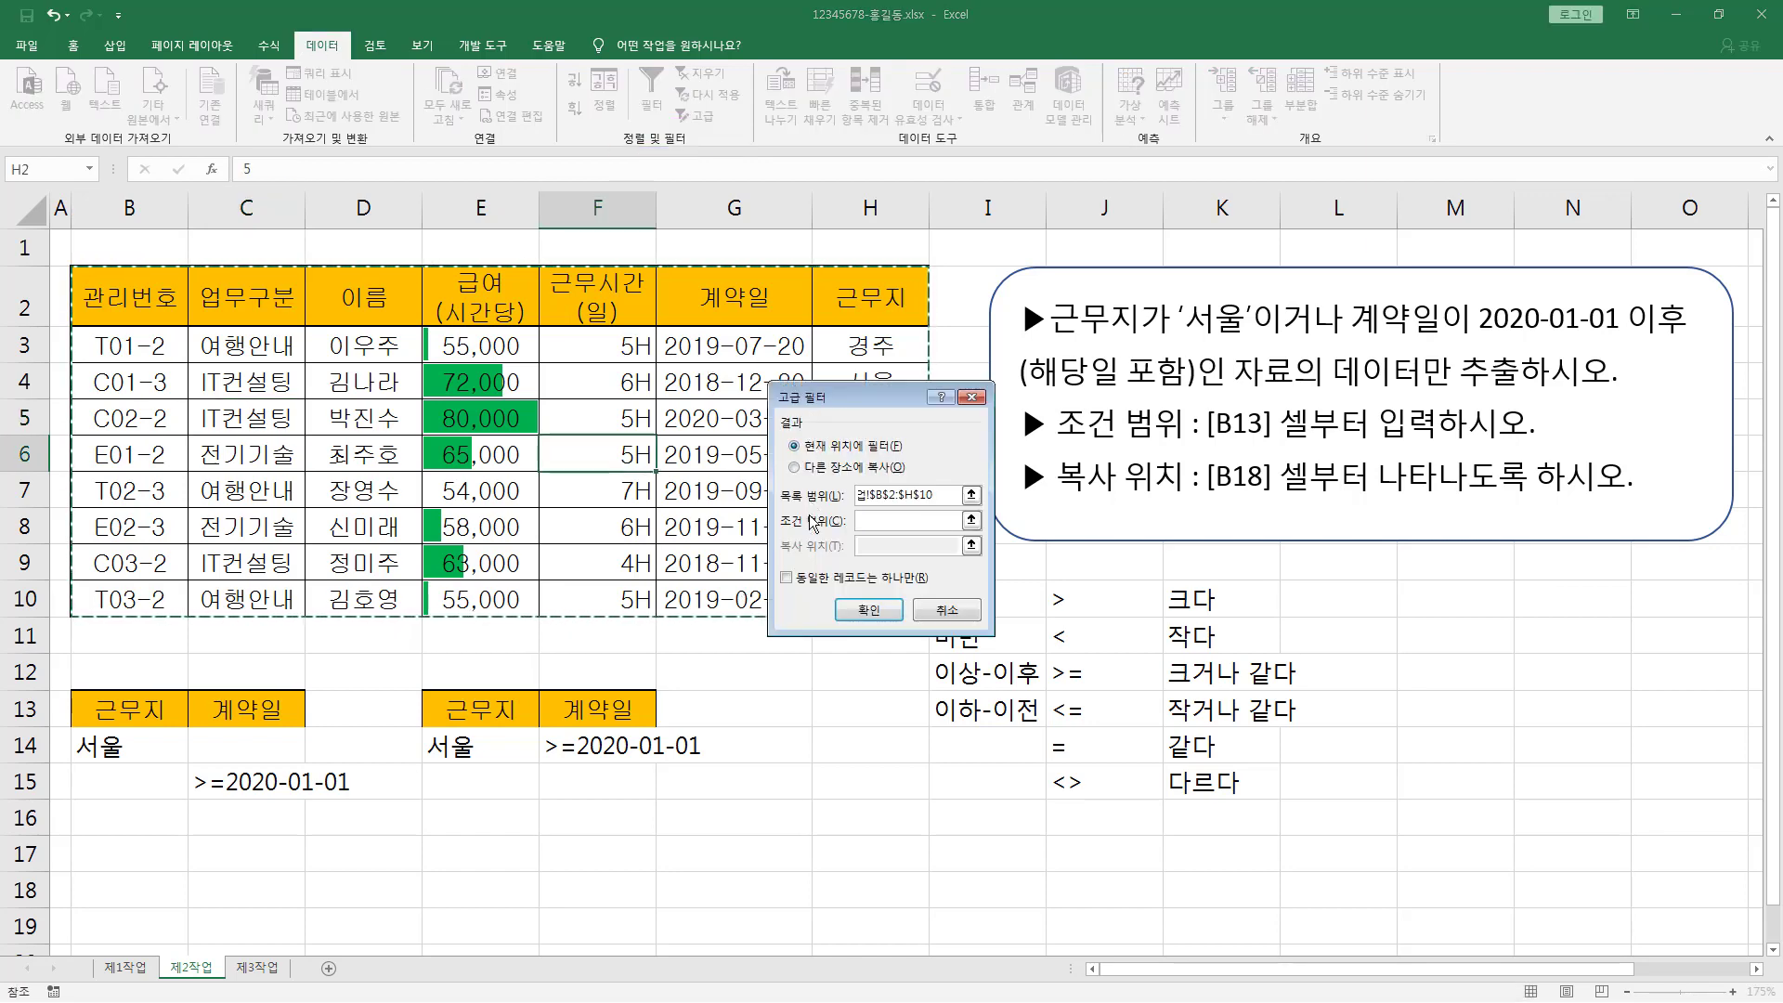
{"action": "left_click_drag", "start_coordinate": [782, 506], "coordinate": [956, 505]}
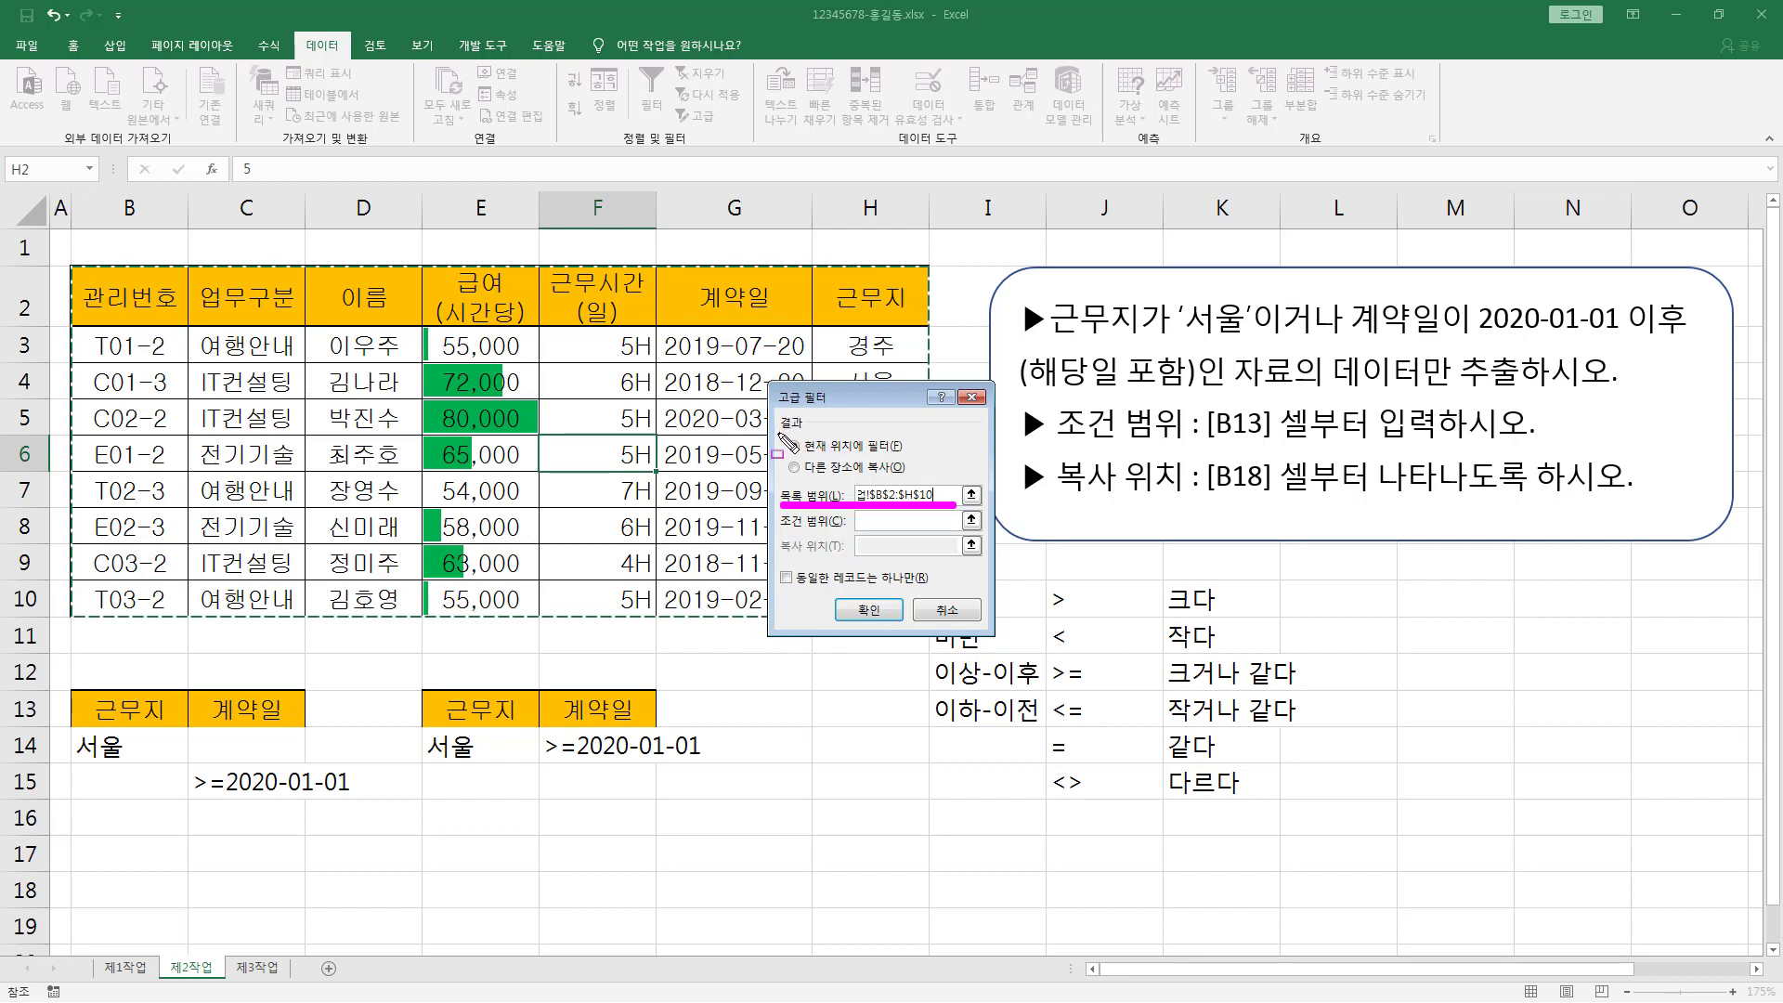
{"action": "left_click_drag", "start_coordinate": [784, 432], "coordinate": [801, 432]}
{"action": "mouse_move", "coordinate": [870, 455]}
{"action": "left_mouse_down"}
{"action": "mouse_move", "coordinate": [890, 455]}
{"action": "mouse_move", "coordinate": [840, 476]}
{"action": "mouse_move", "coordinate": [871, 475]}
{"action": "left_mouse_up"}
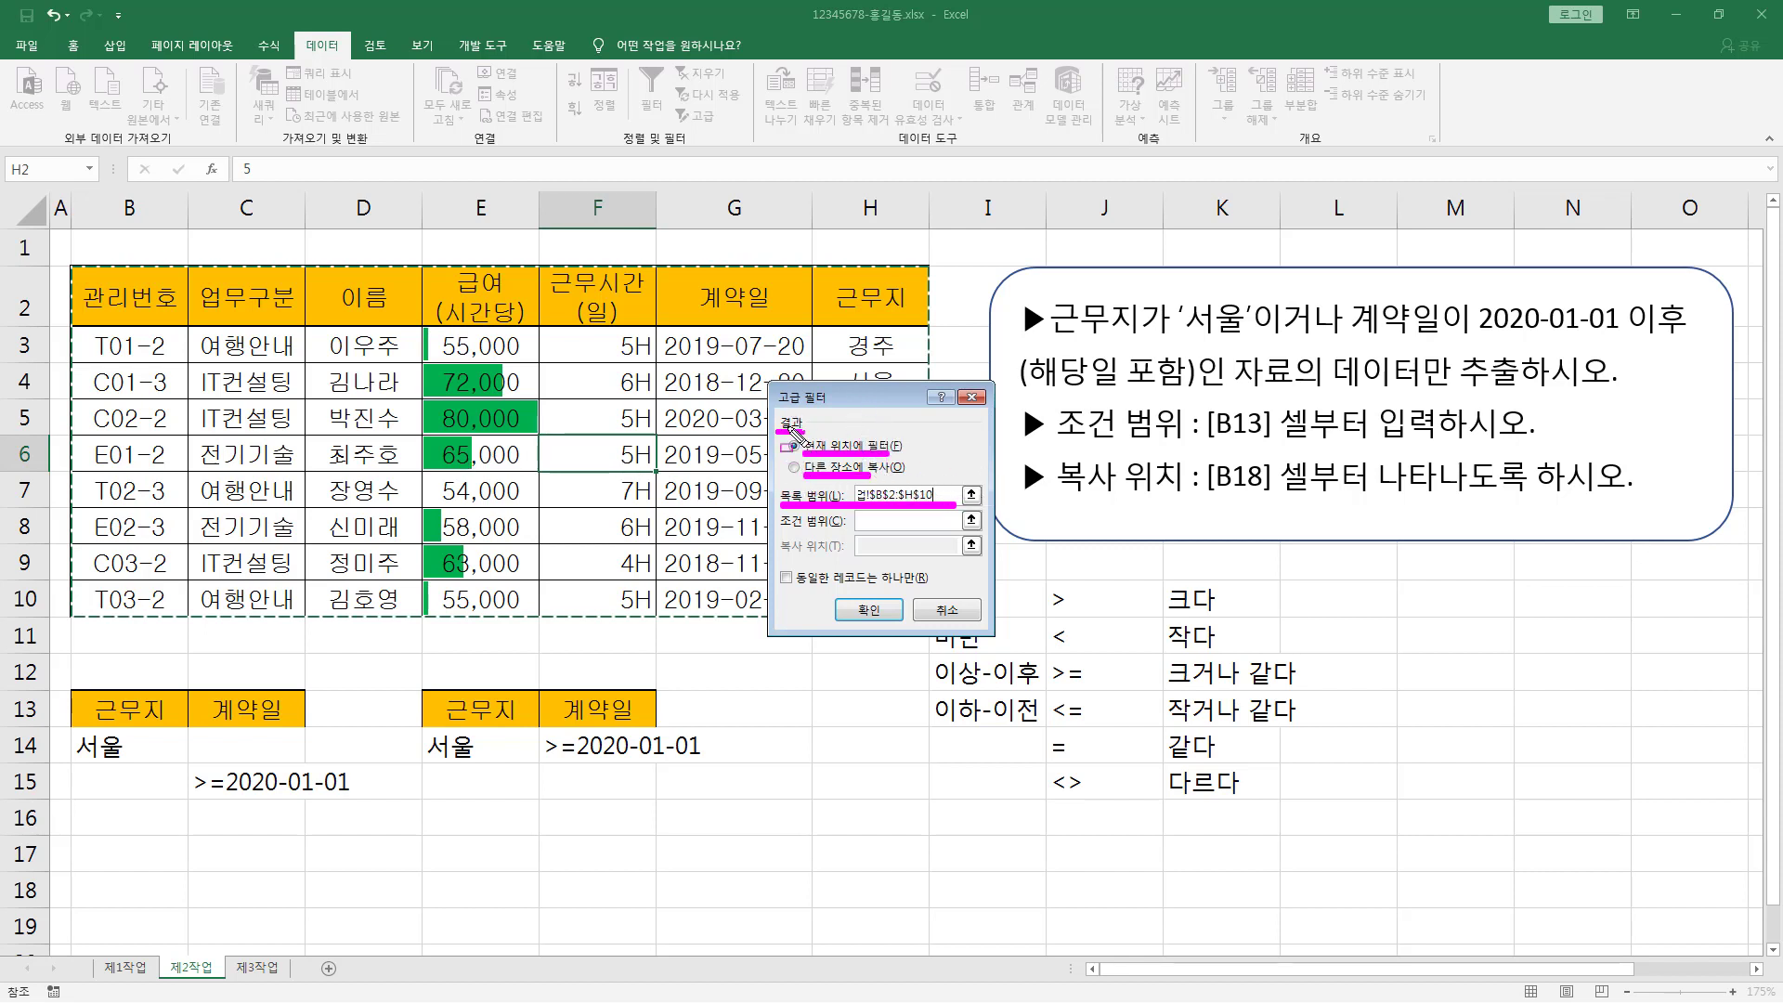
{"action": "left_click", "coordinate": [817, 470]}
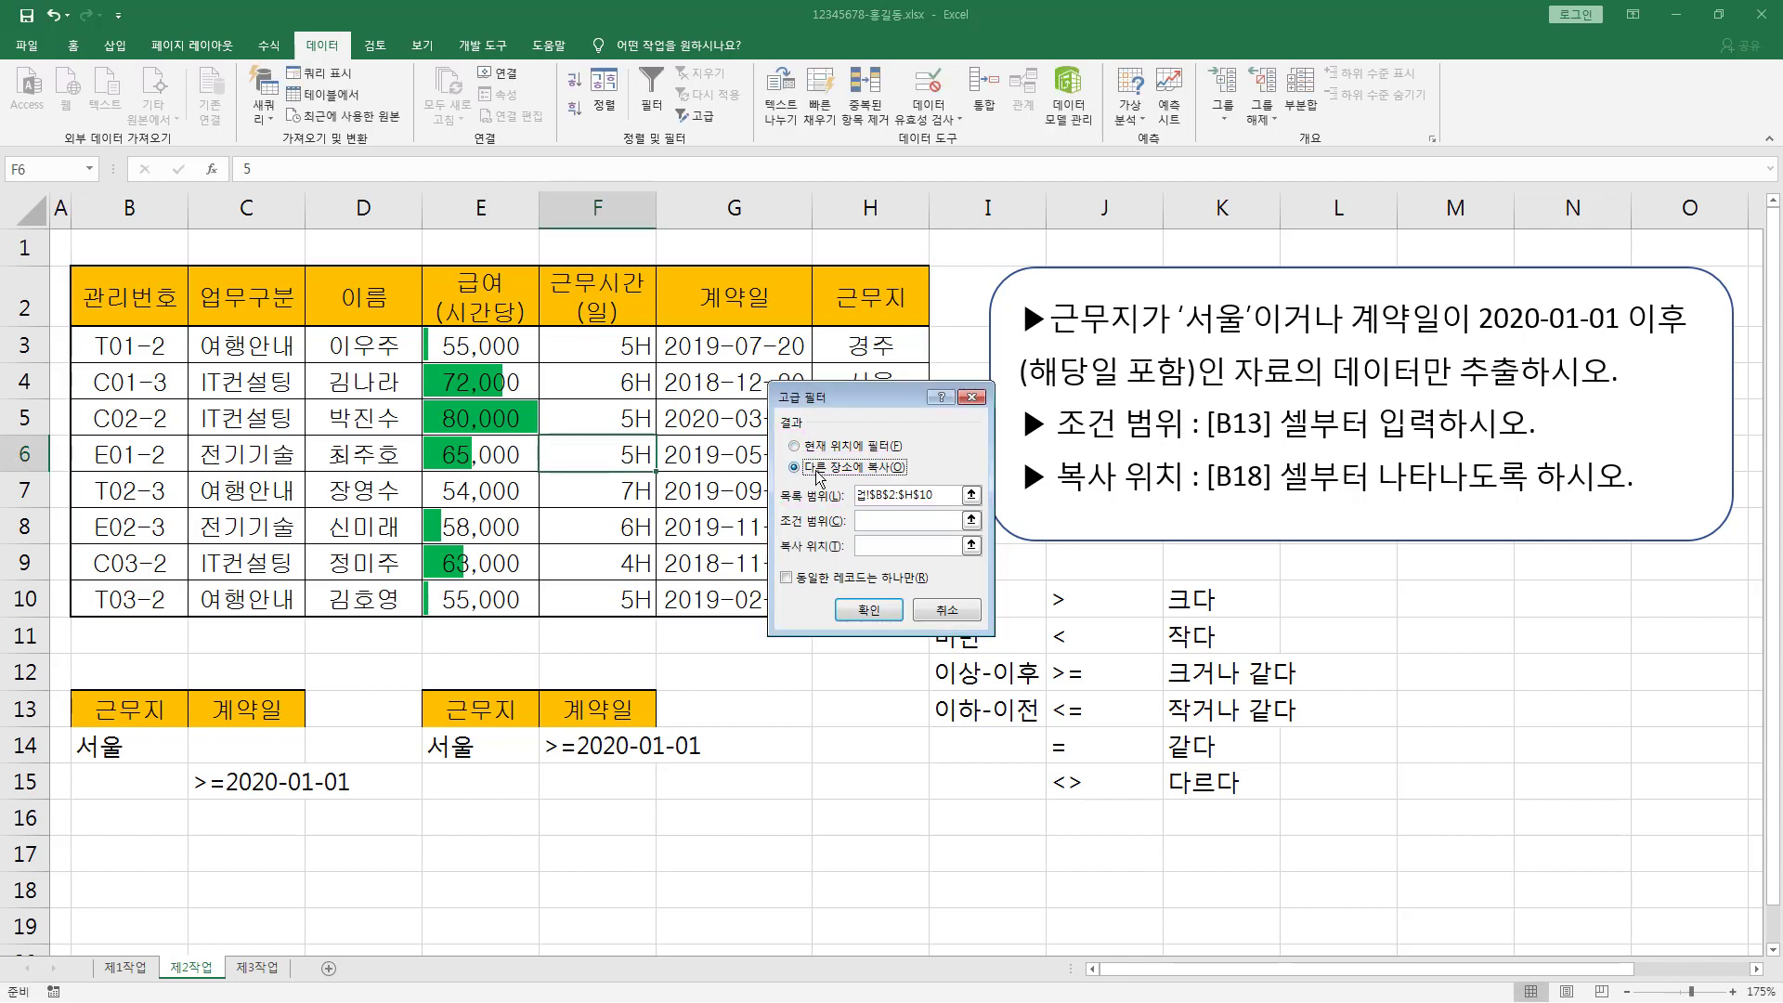
Step: Set the advanced filter's criteria range (조건 범위) to B13:C15
{"action": "left_click", "coordinate": [864, 521]}
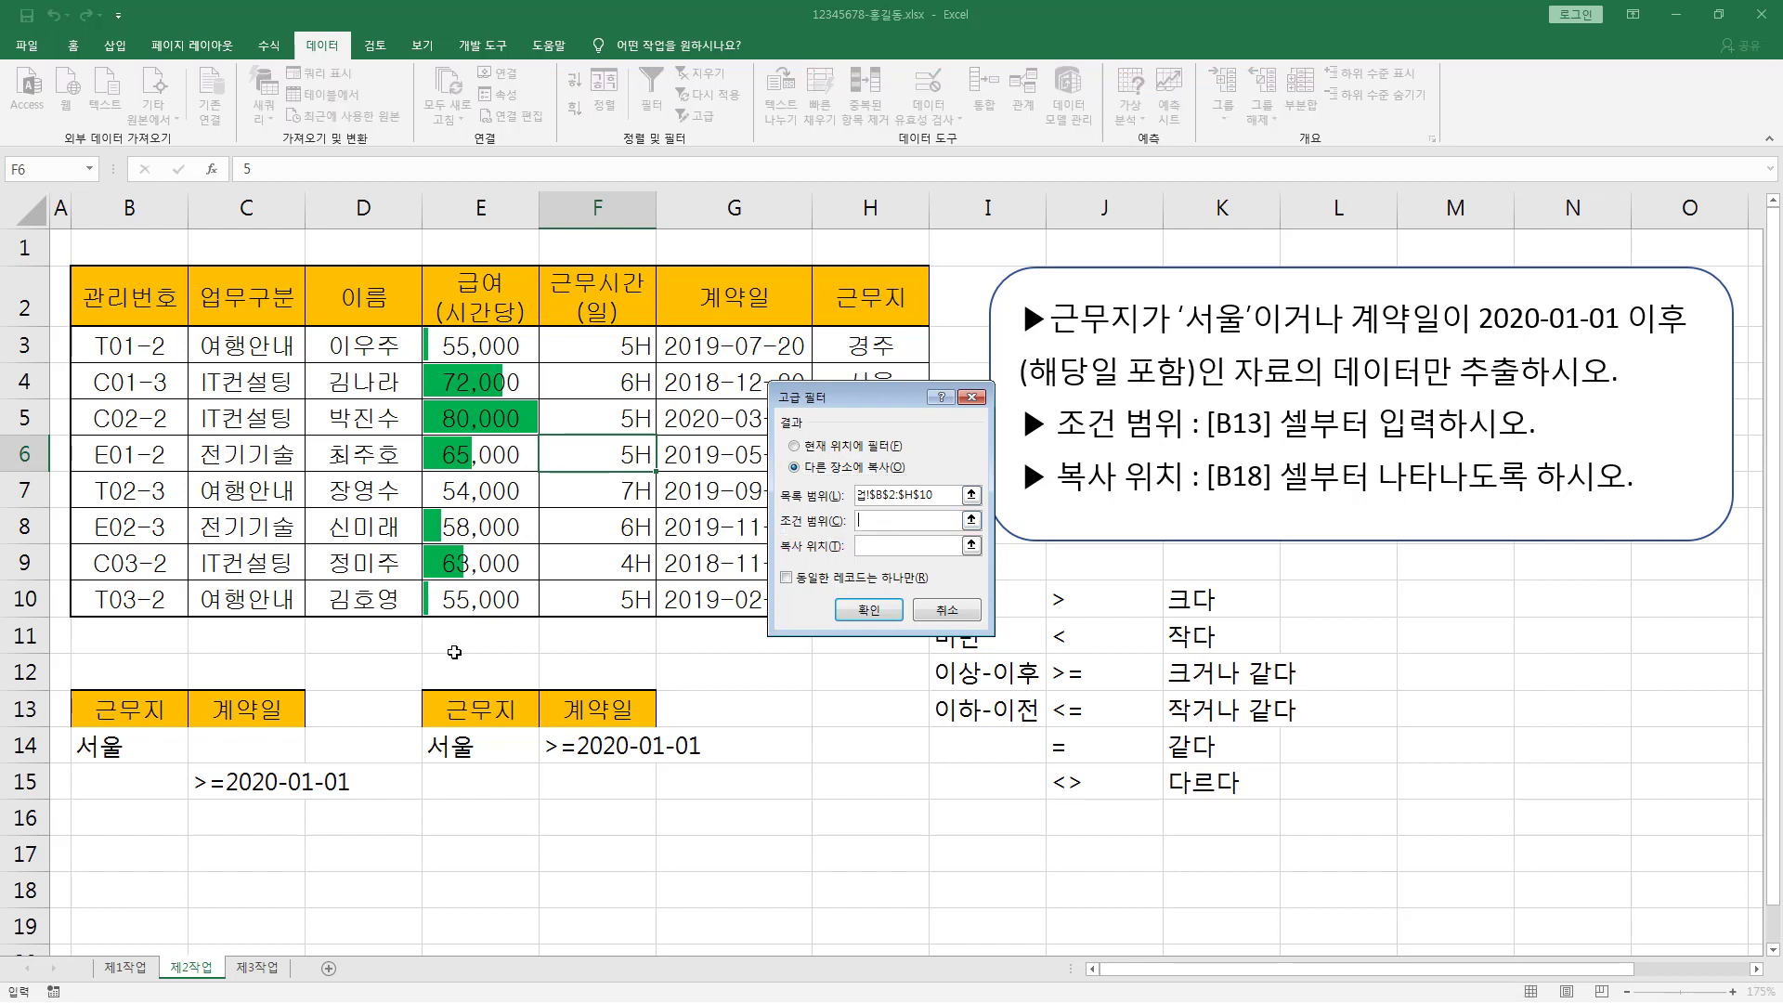
{"action": "left_click_drag", "start_coordinate": [67, 687], "coordinate": [307, 798]}
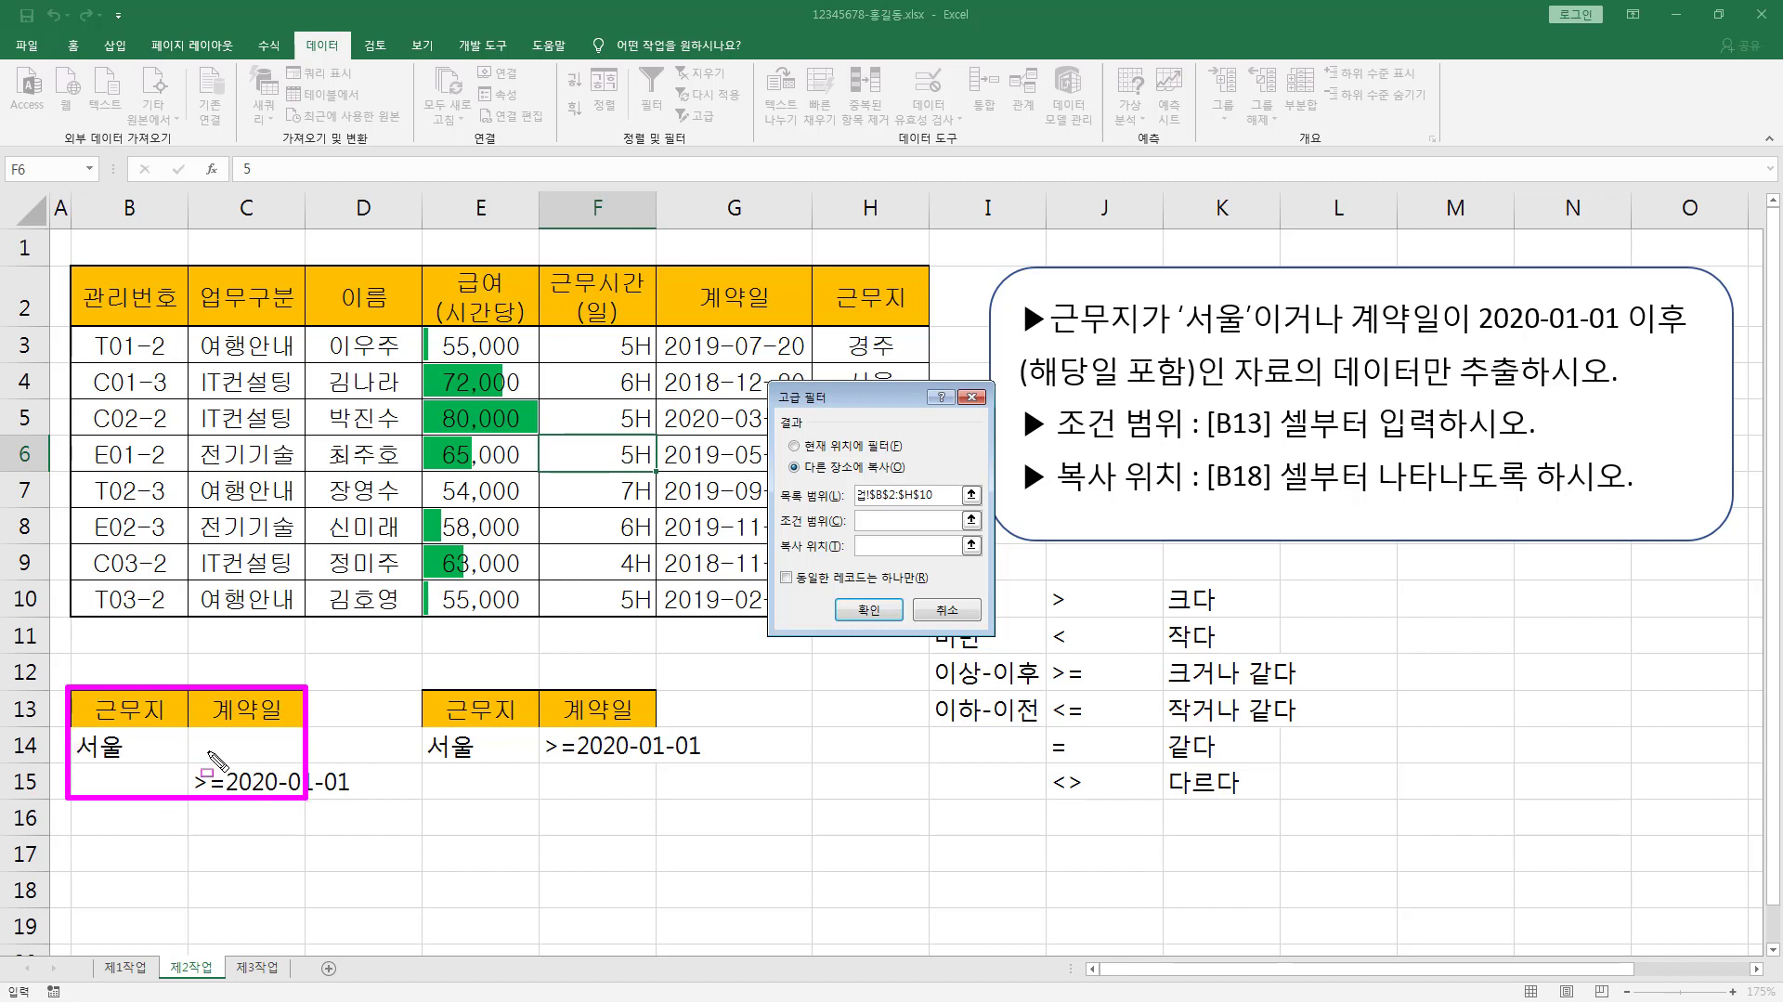
{"action": "left_click", "coordinate": [879, 520]}
{"action": "left_click", "coordinate": [878, 520]}
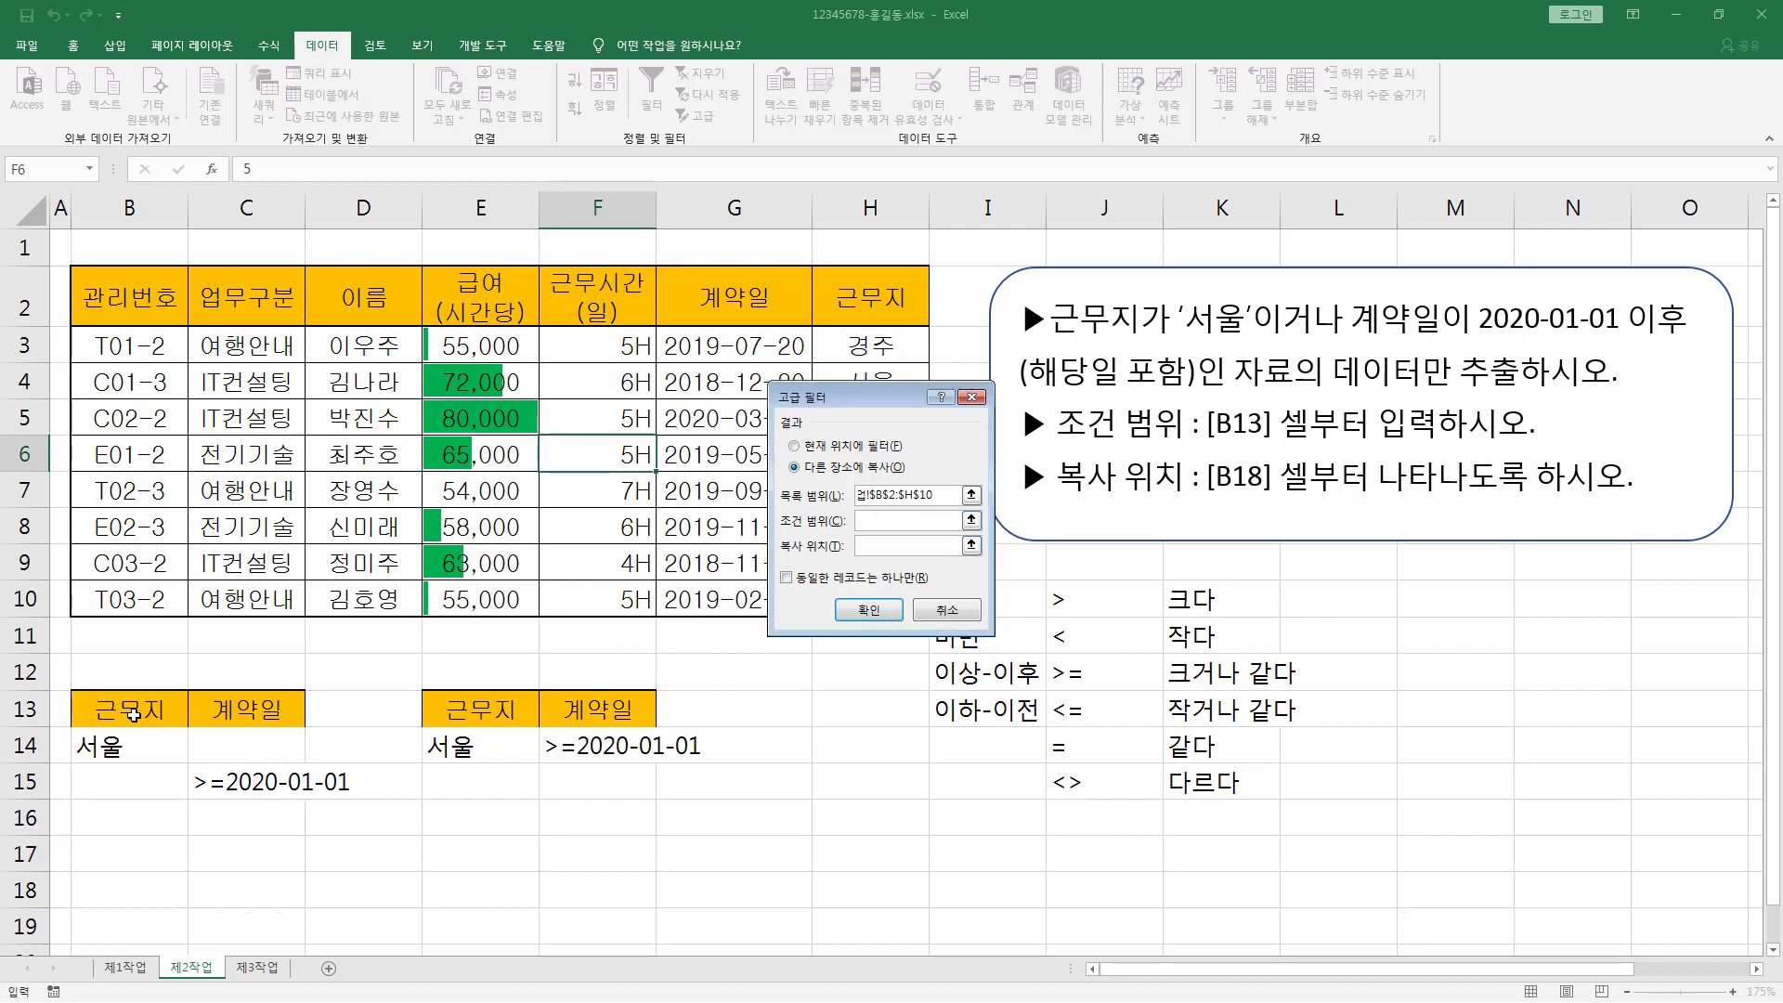
{"action": "left_click_drag", "start_coordinate": [134, 714], "coordinate": [270, 784]}
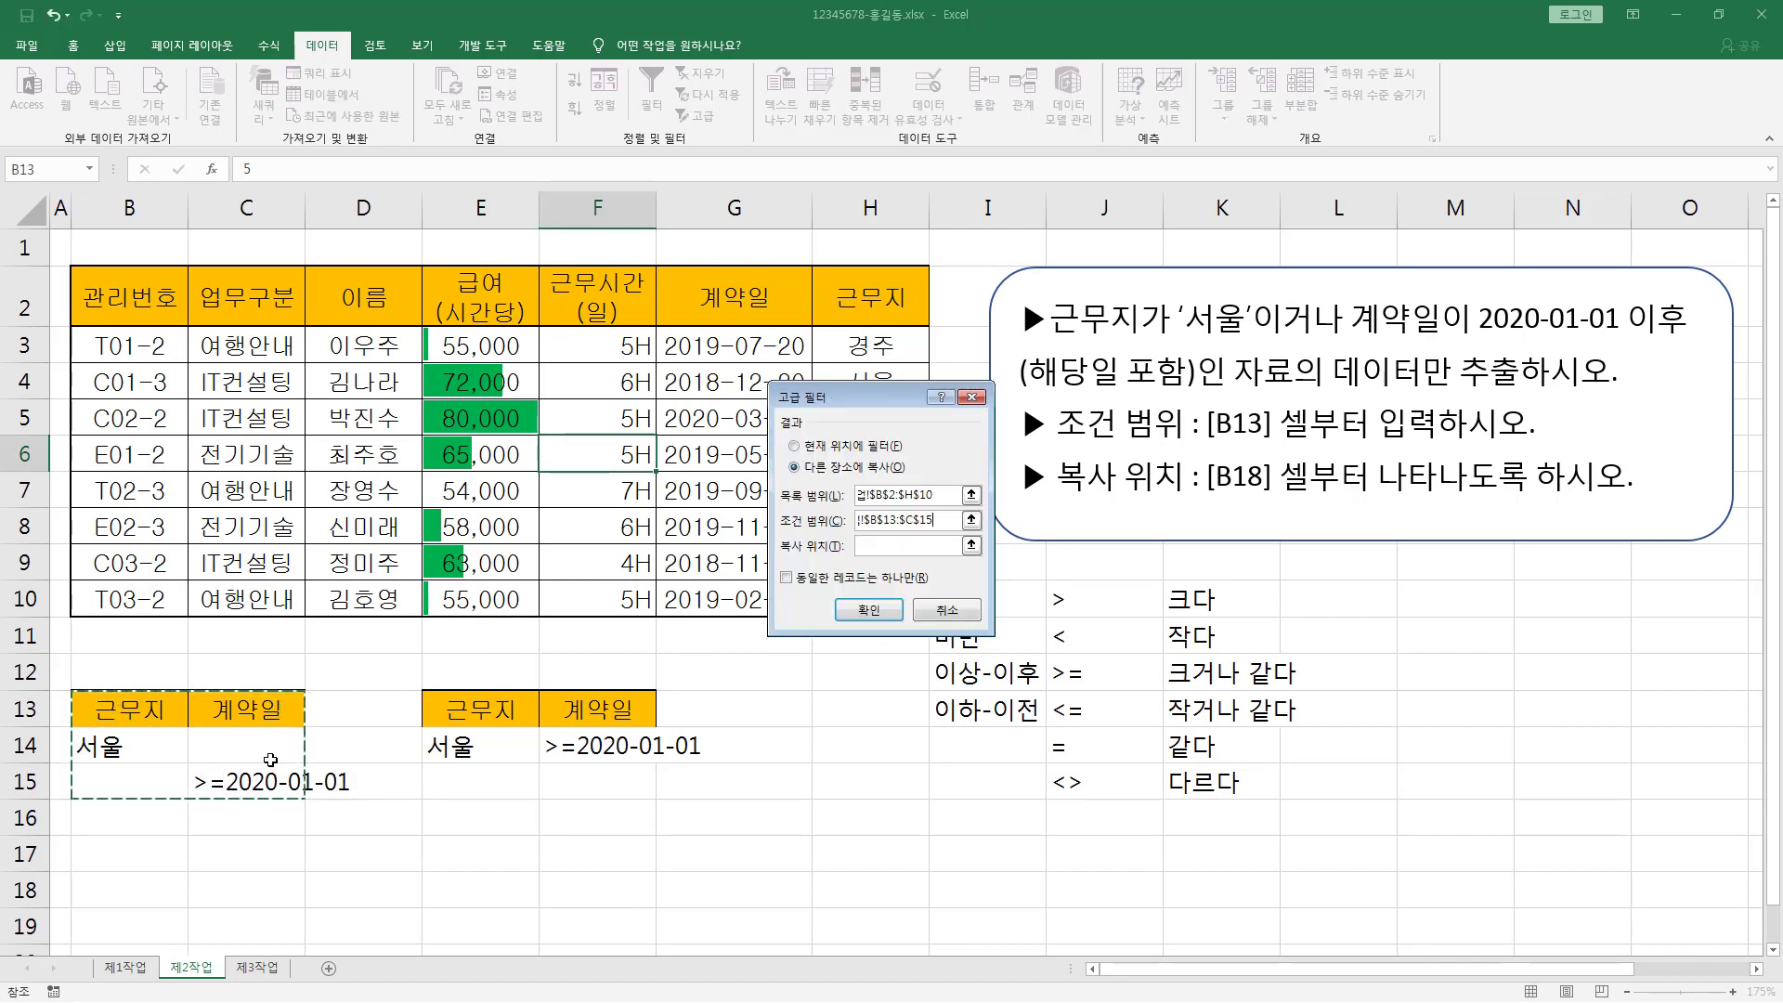
Step: Set the copy location (복사 위치) to B18 and run the advanced filter
{"action": "left_click", "coordinate": [875, 545]}
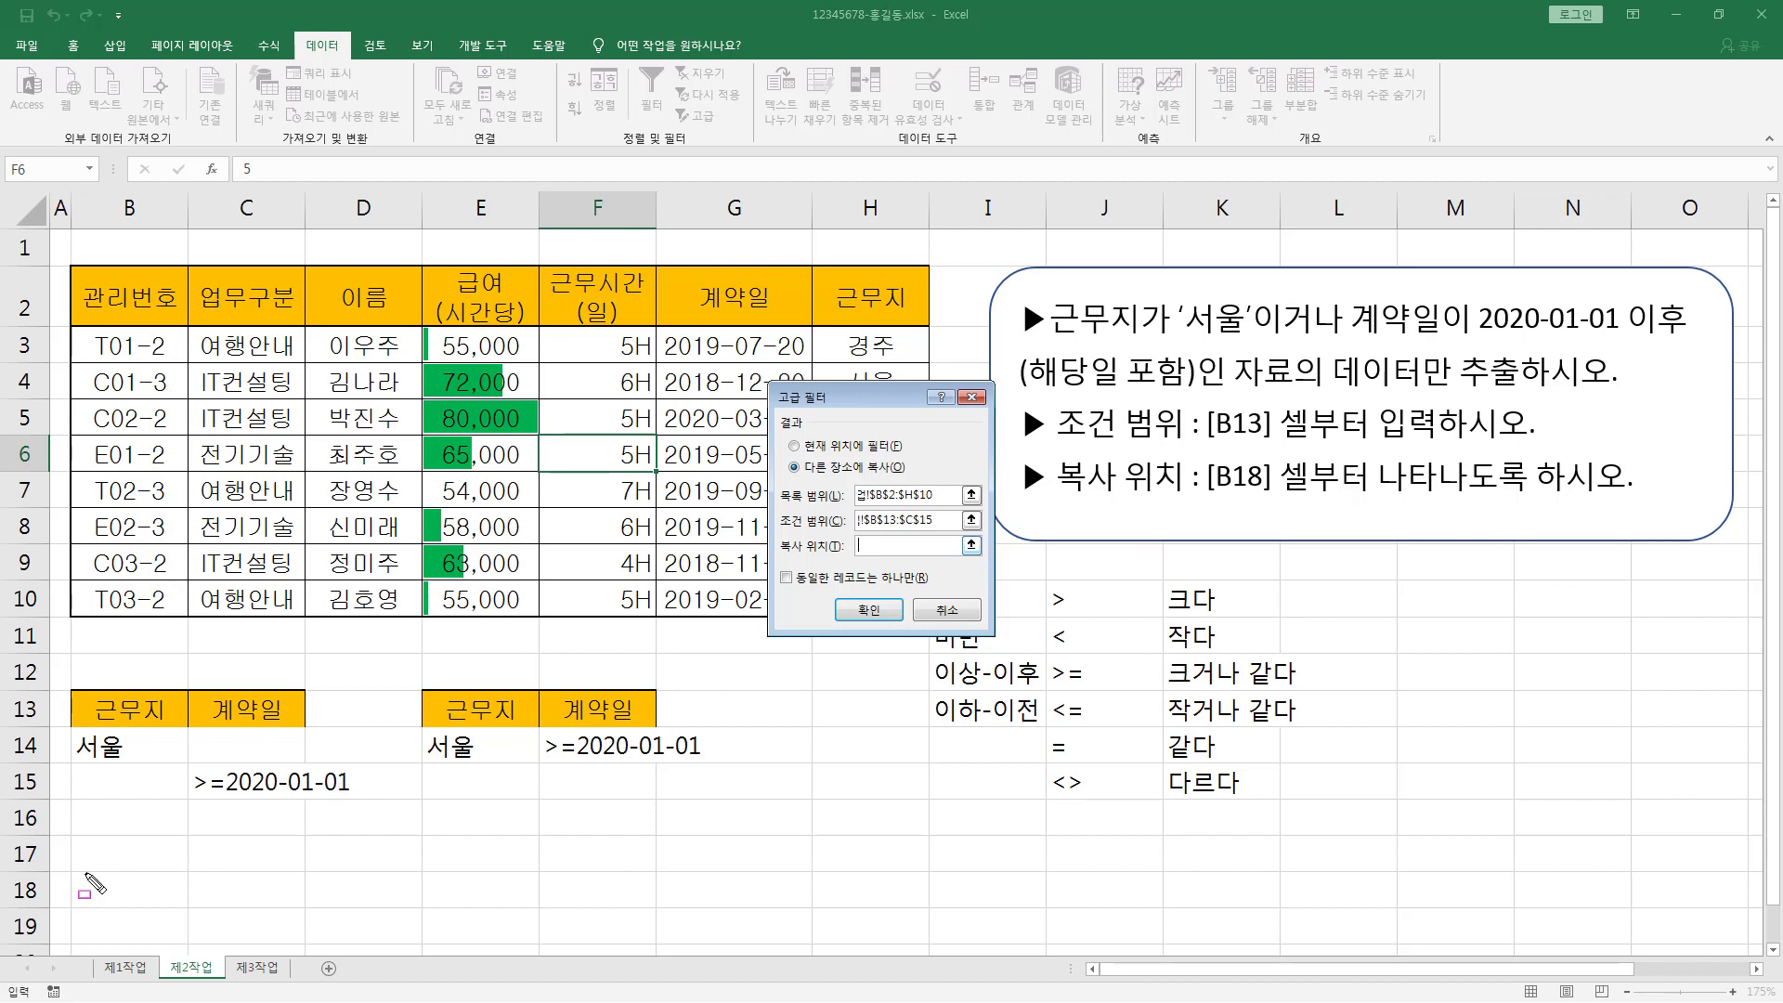
{"action": "mouse_move", "coordinate": [78, 873]}
{"action": "left_mouse_down"}
{"action": "mouse_move", "coordinate": [104, 899]}
{"action": "mouse_move", "coordinate": [178, 907]}
{"action": "left_mouse_up"}
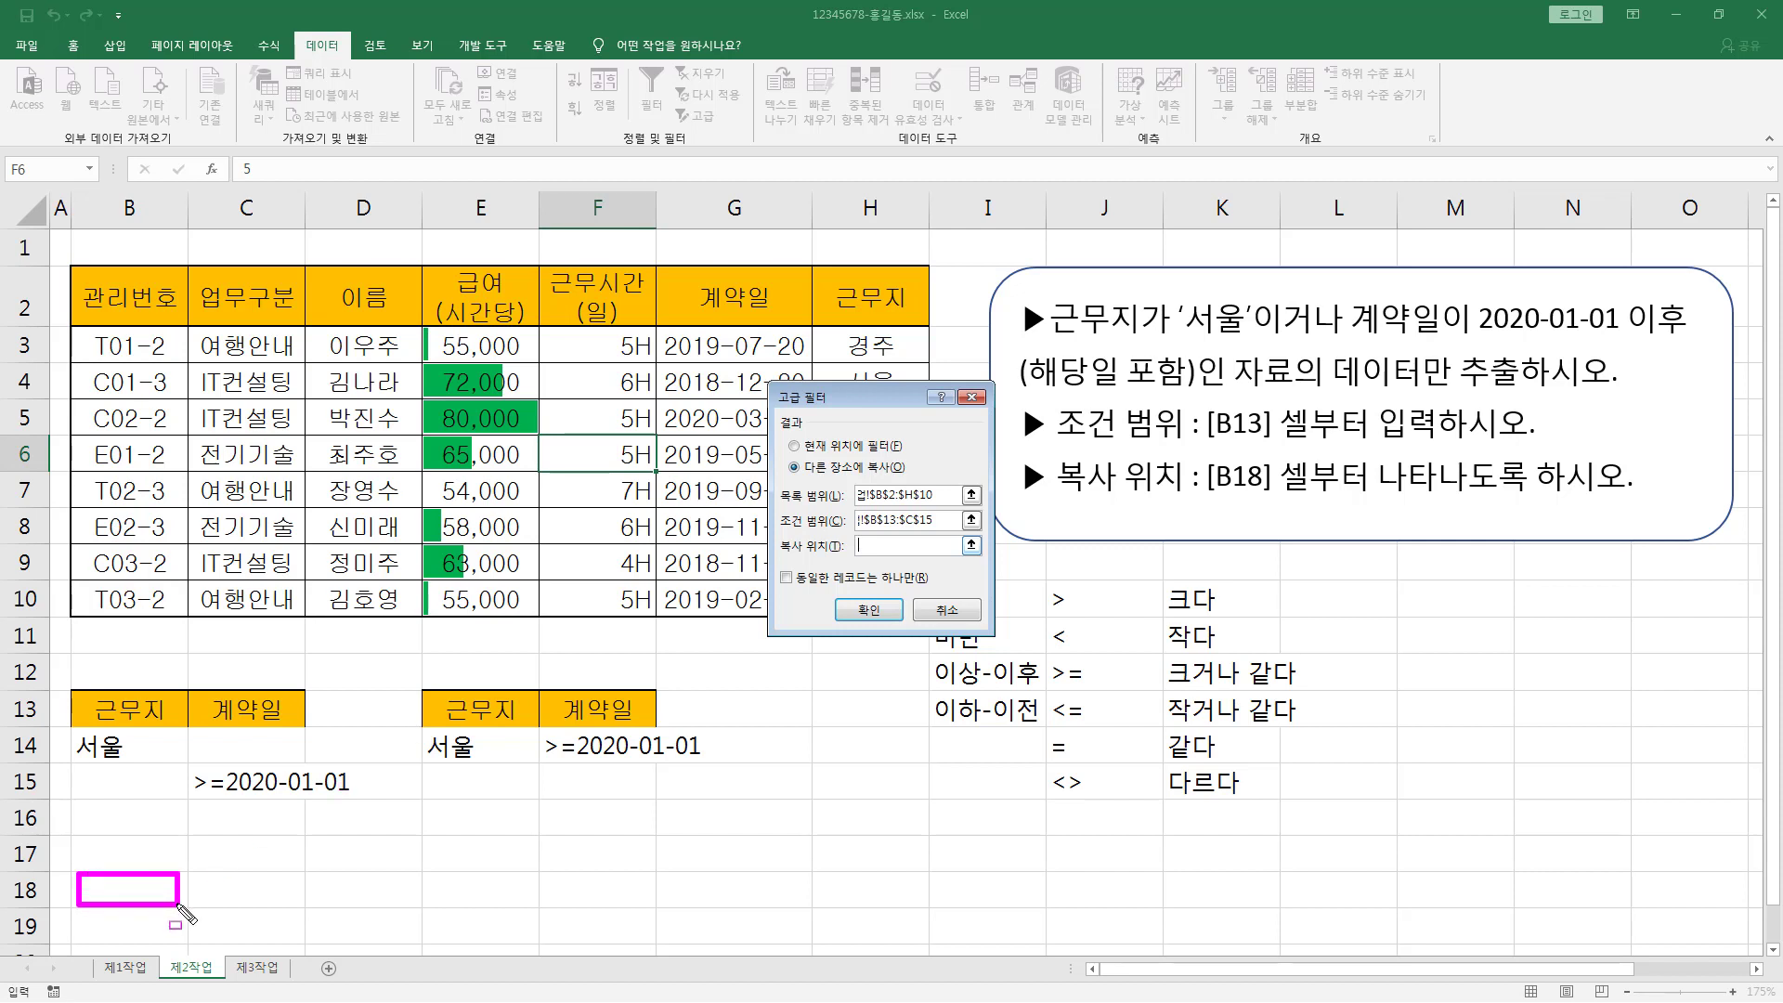
{"action": "left_click", "coordinate": [130, 897]}
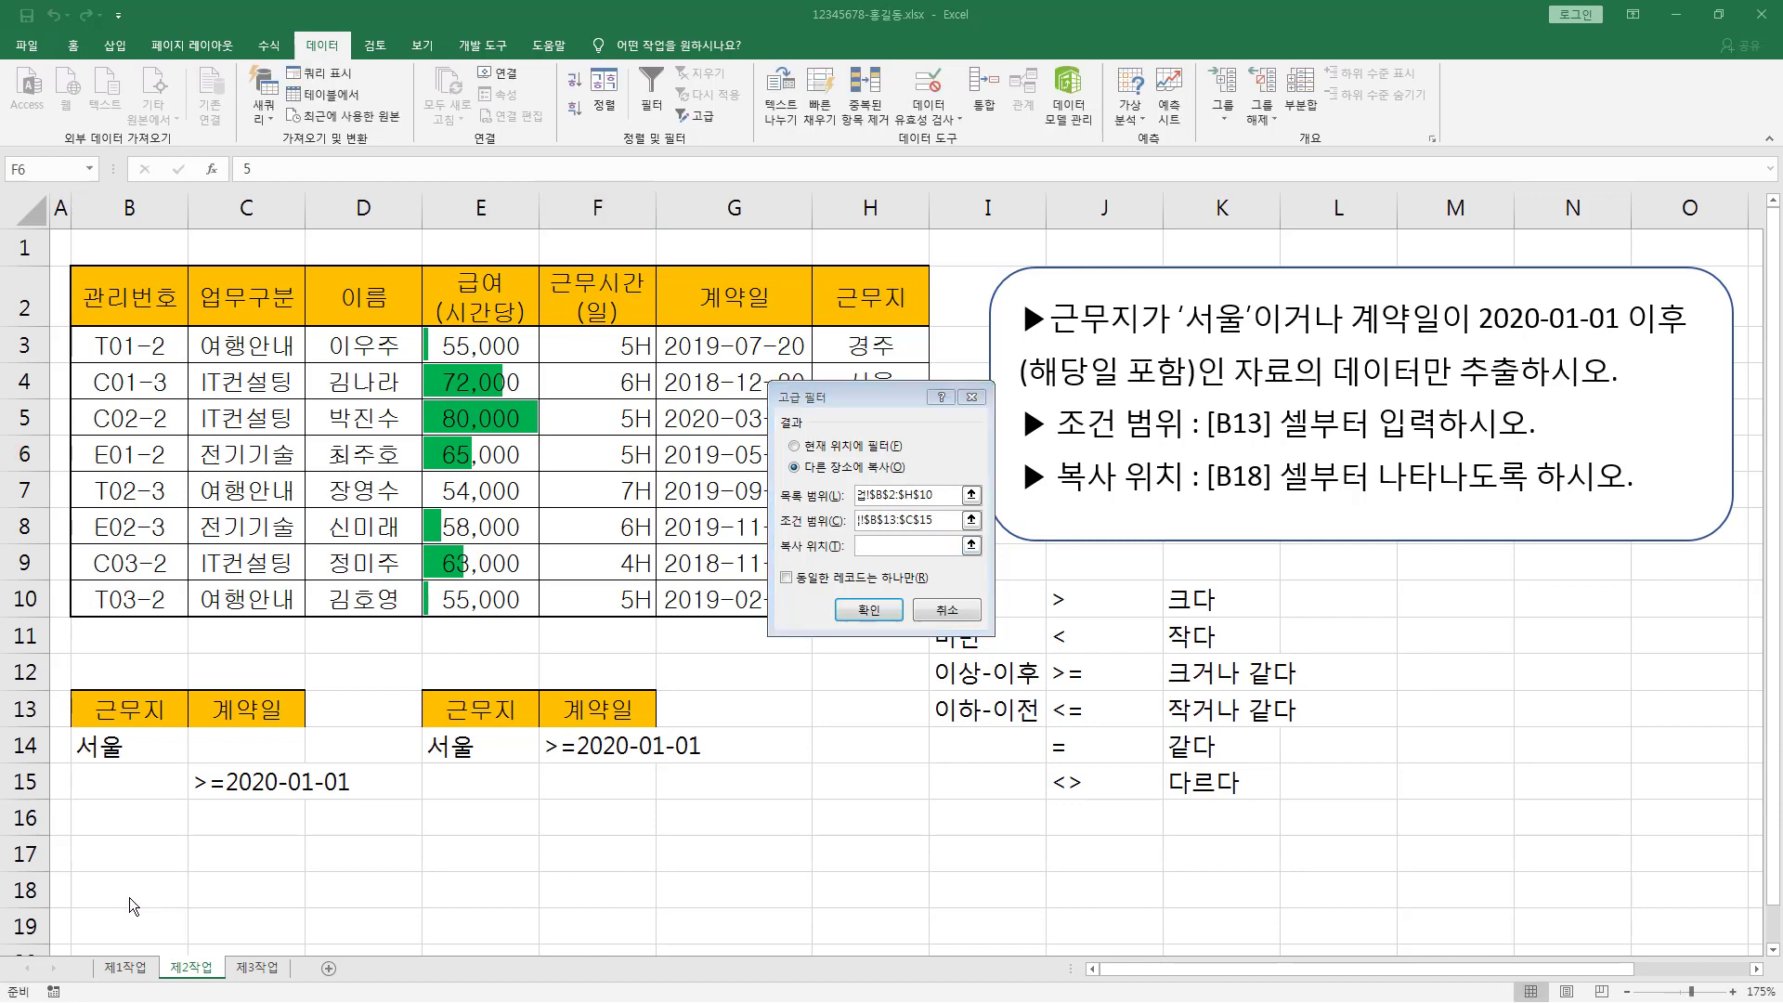
{"action": "left_click", "coordinate": [868, 611]}
{"action": "left_click", "coordinate": [757, 668]}
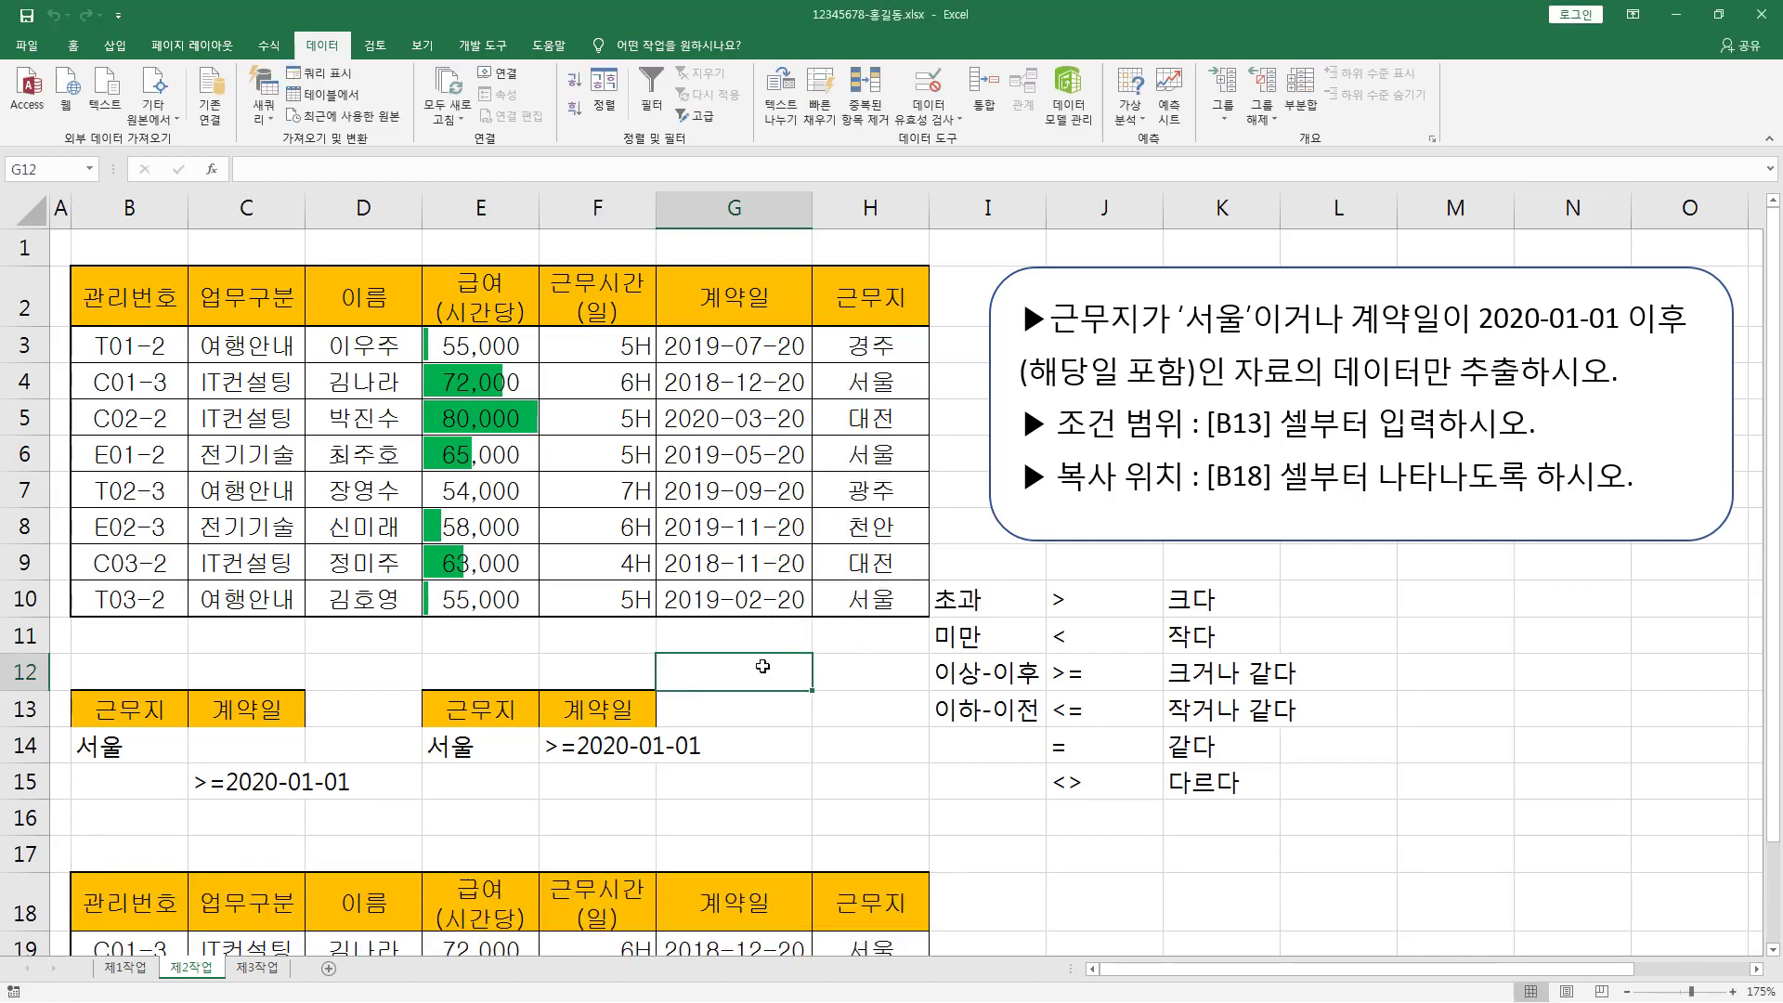
Step: Check the 근무지 and 계약일 values in the extracted table at B18 against the filter conditions
{"action": "scroll", "coordinate": [756, 669], "scroll_direction": "down", "scroll_amount": 2}
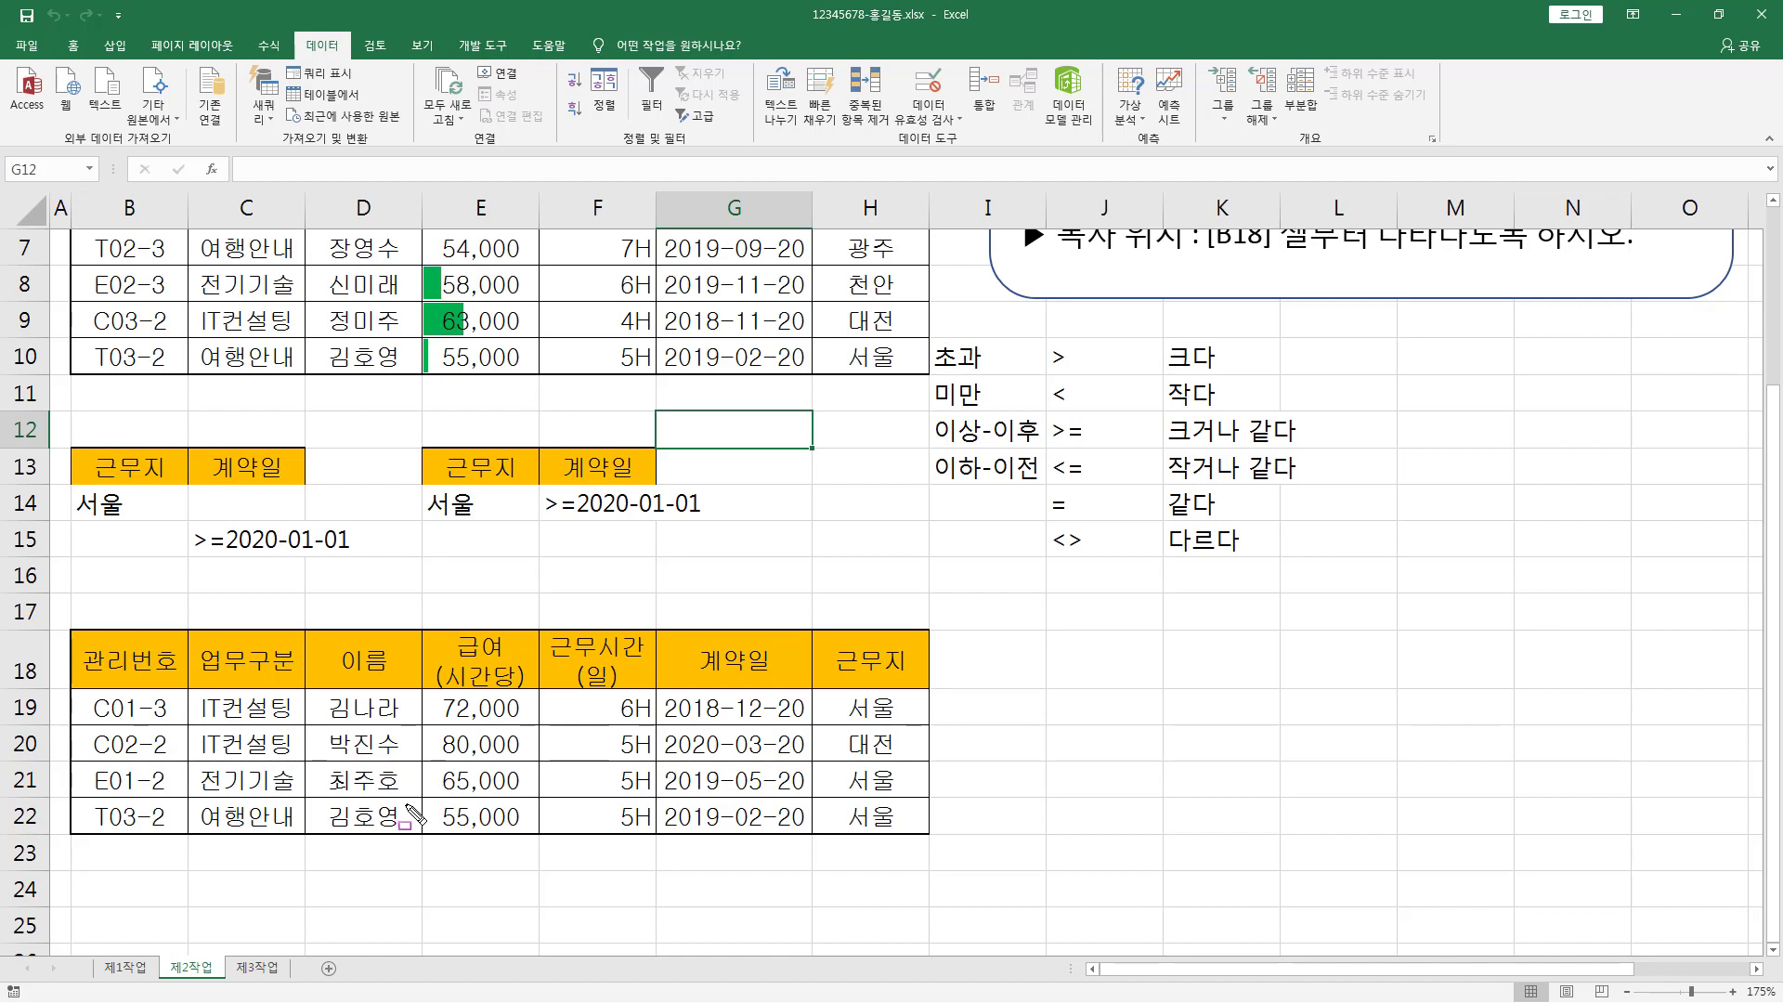
{"action": "mouse_move", "coordinate": [844, 690]}
{"action": "left_mouse_down"}
{"action": "mouse_move", "coordinate": [908, 720]}
{"action": "mouse_move", "coordinate": [909, 833]}
{"action": "left_mouse_up"}
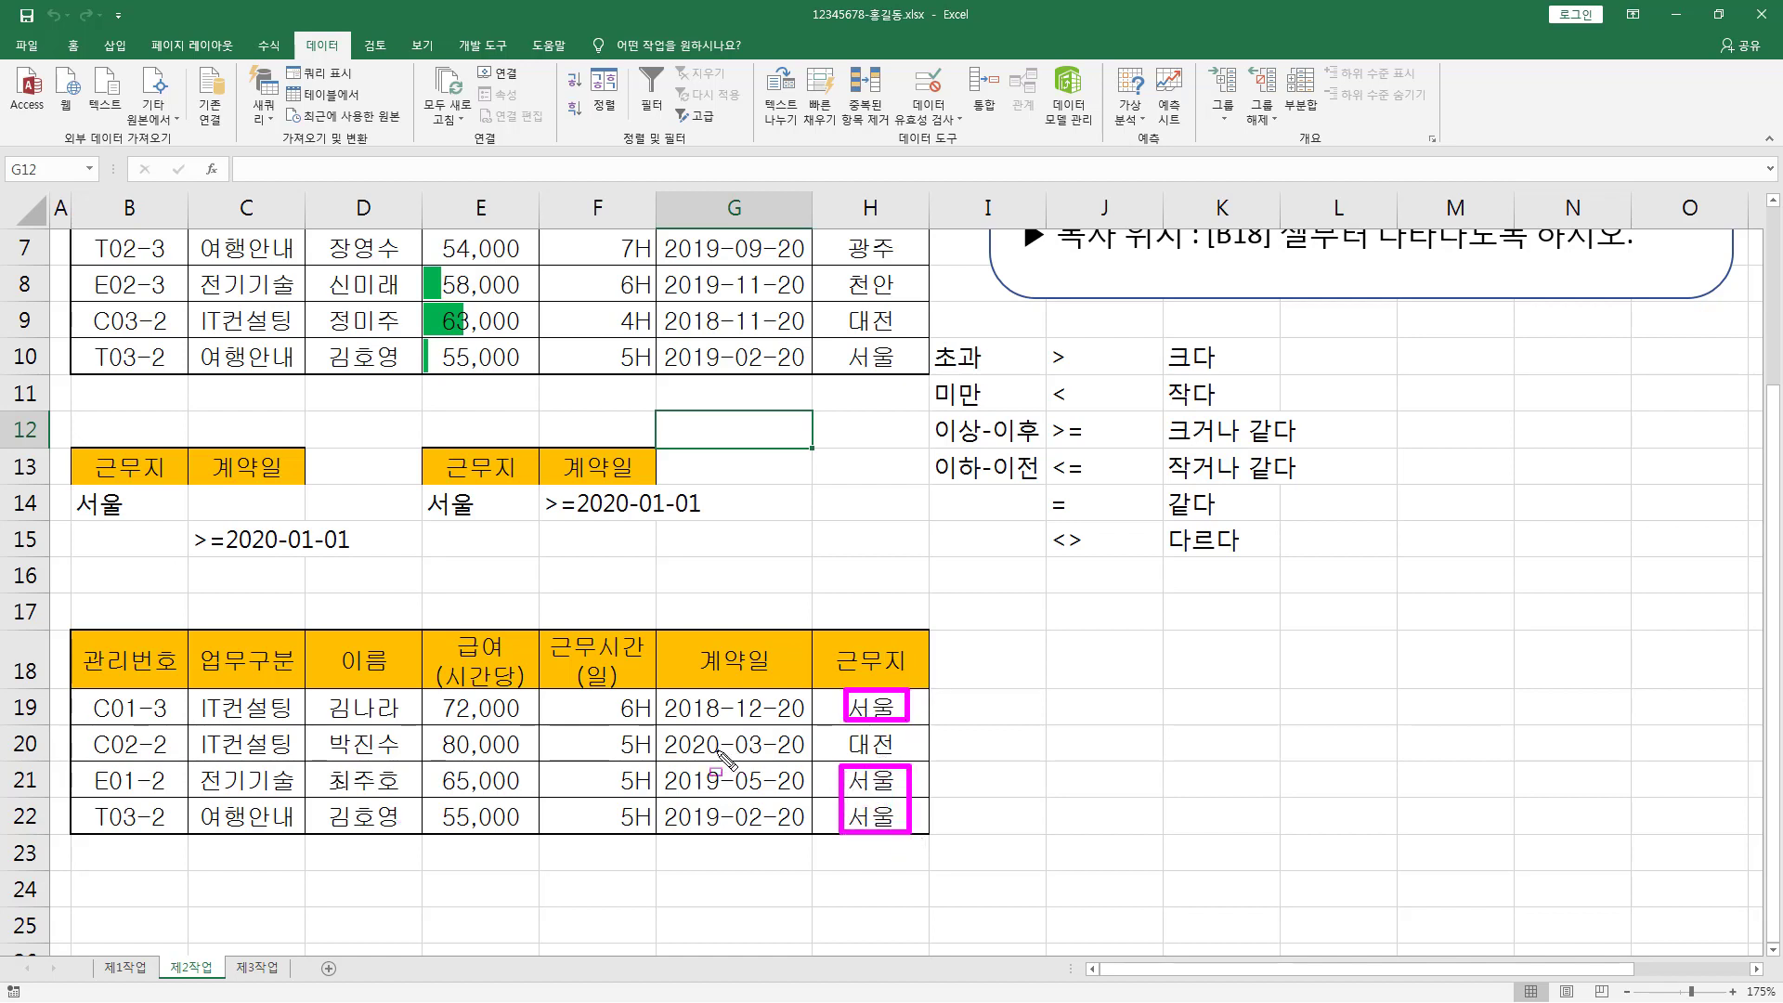
{"action": "left_click_drag", "start_coordinate": [666, 757], "coordinate": [917, 756]}
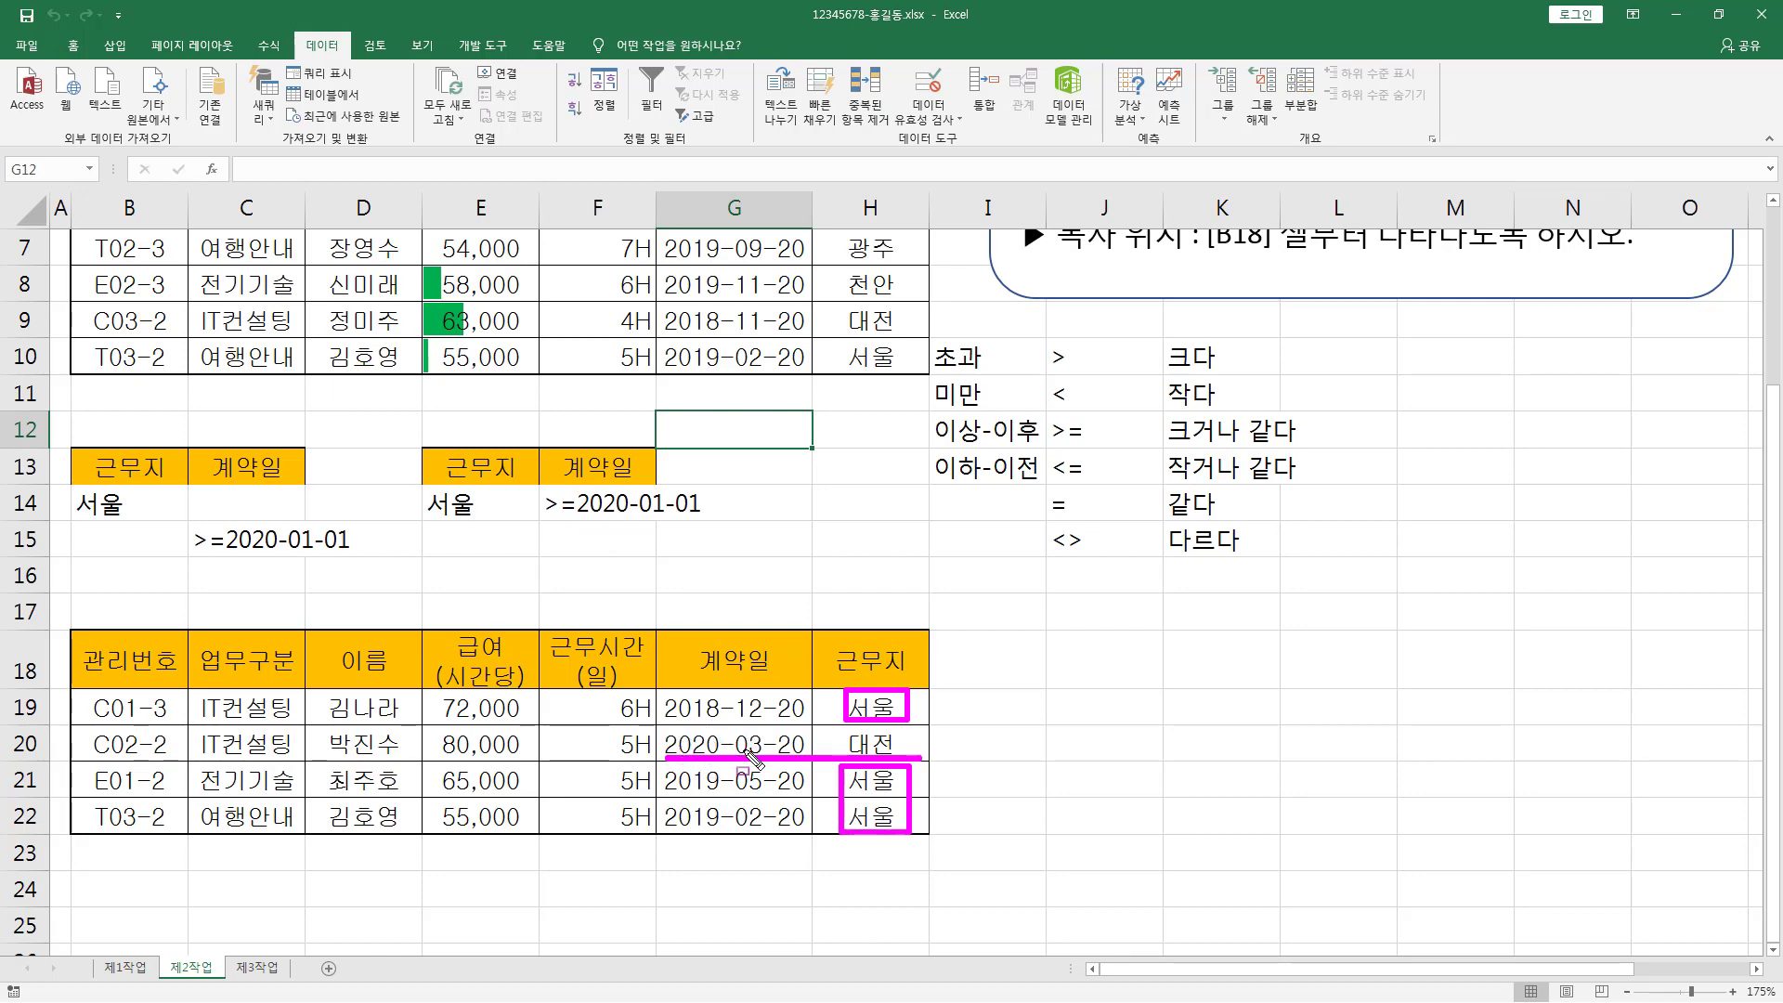
Step: Switch to the task slide to read the 표 서식 requirements, and return to the 제2작업 sheet in Excel
{"action": "key", "text": "alt+Tab"}
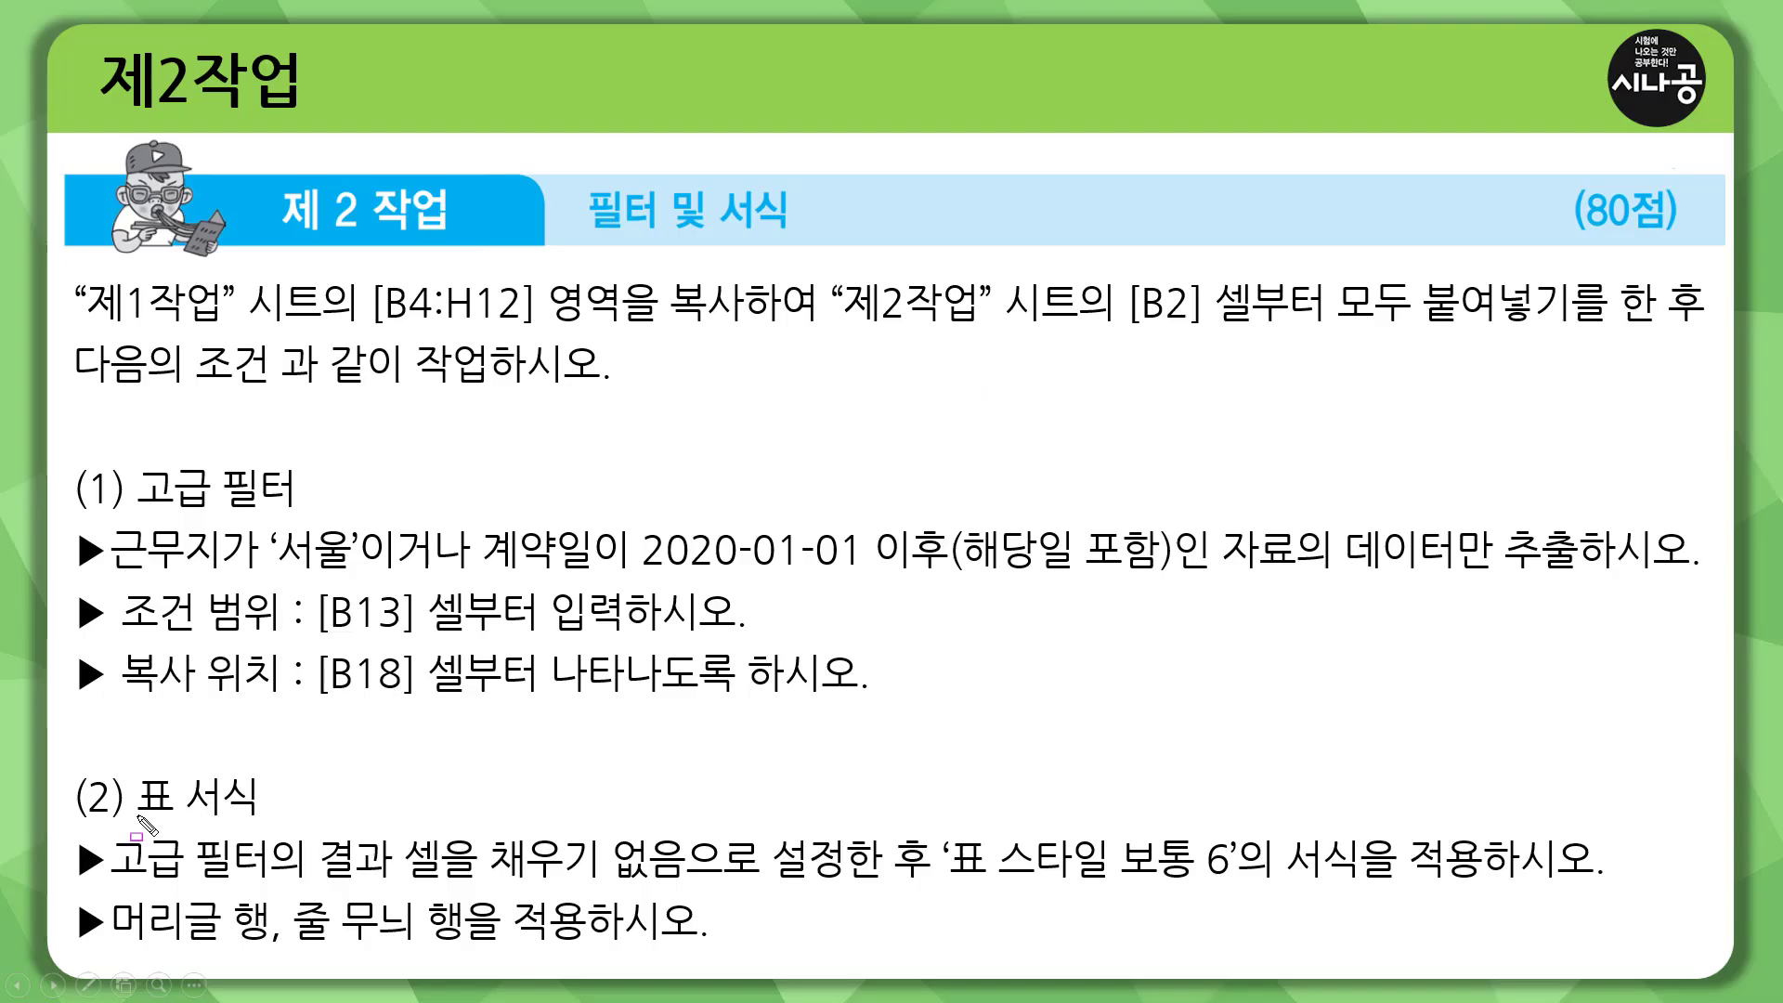
{"action": "left_click_drag", "start_coordinate": [128, 819], "coordinate": [268, 820]}
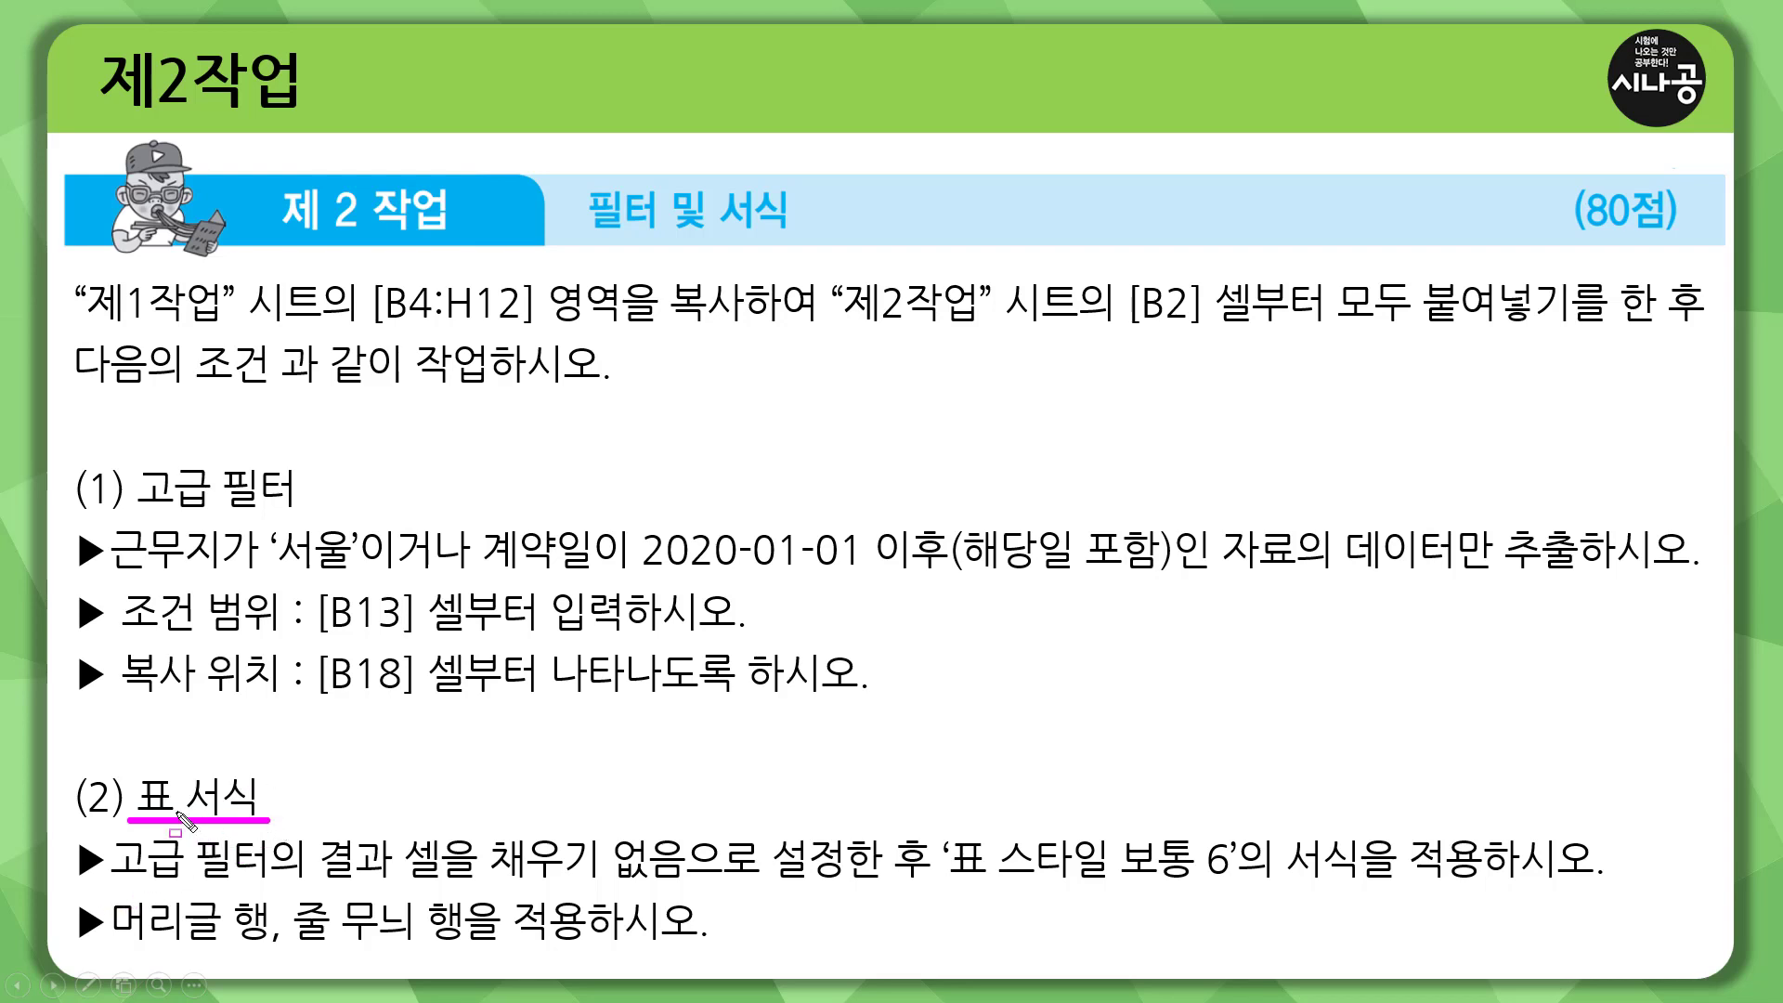
{"action": "mouse_move", "coordinate": [110, 834]}
{"action": "left_mouse_down"}
{"action": "mouse_move", "coordinate": [246, 889]}
{"action": "mouse_move", "coordinate": [445, 834]}
{"action": "mouse_move", "coordinate": [444, 885]}
{"action": "left_mouse_up"}
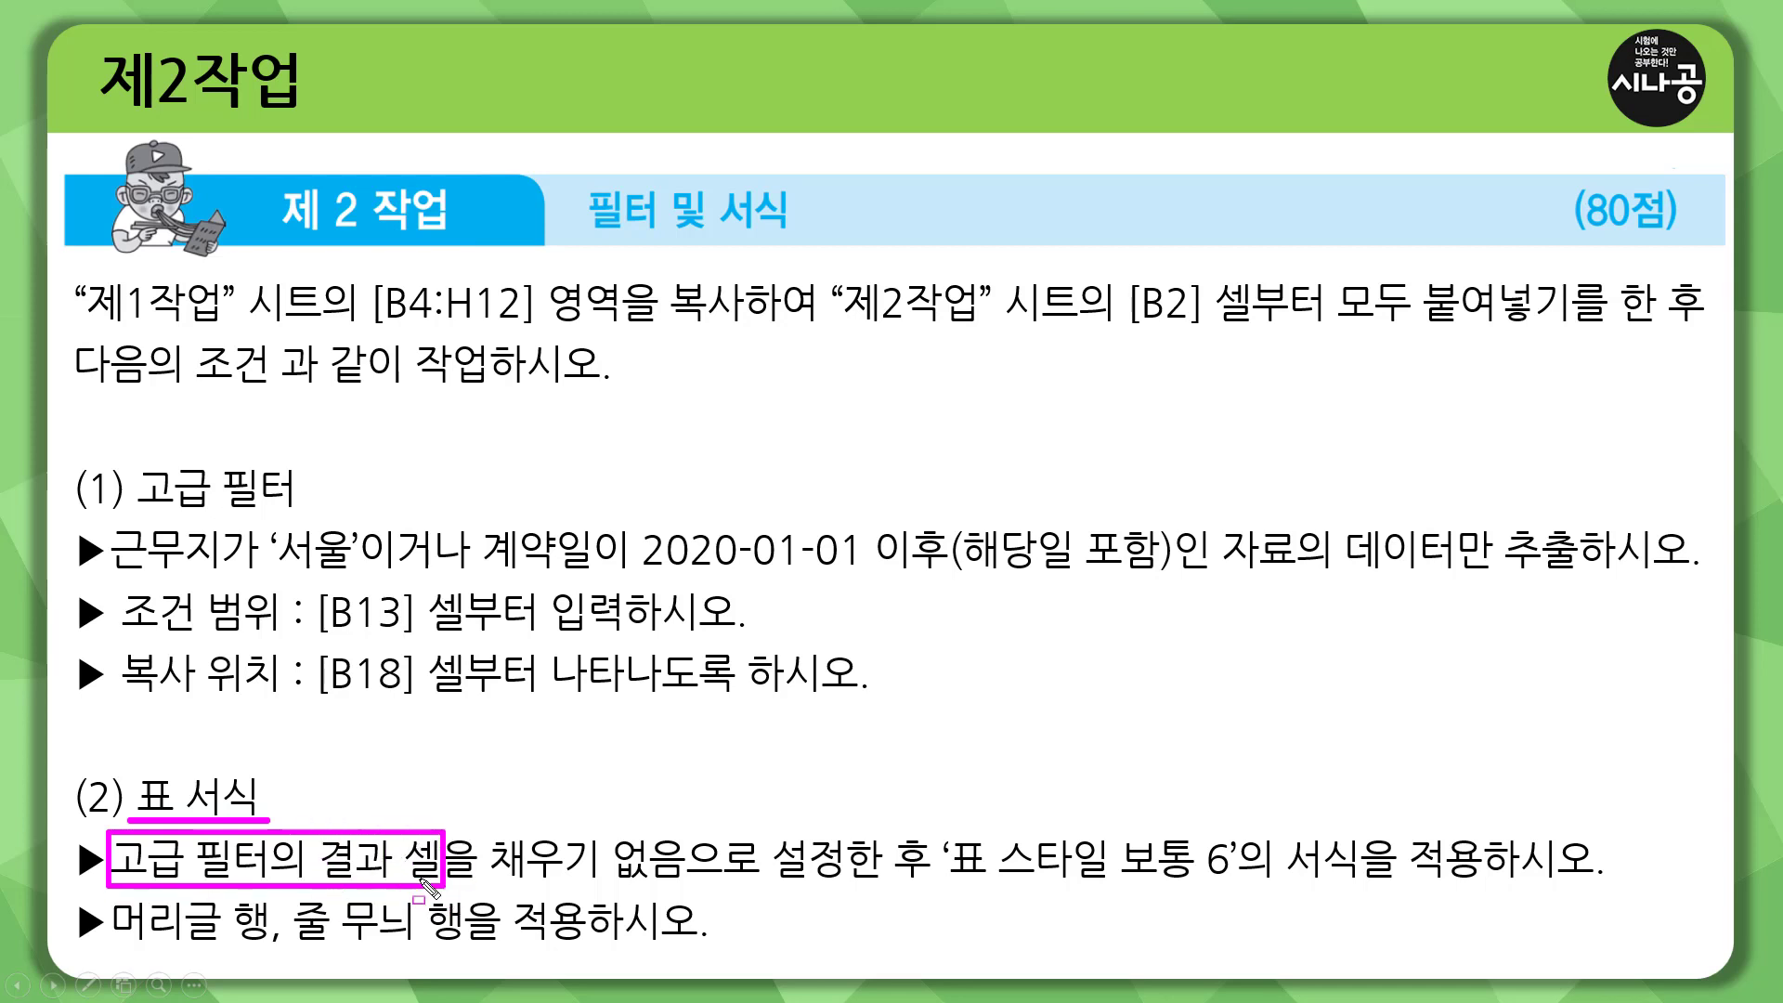
{"action": "left_click_drag", "start_coordinate": [493, 884], "coordinate": [685, 887]}
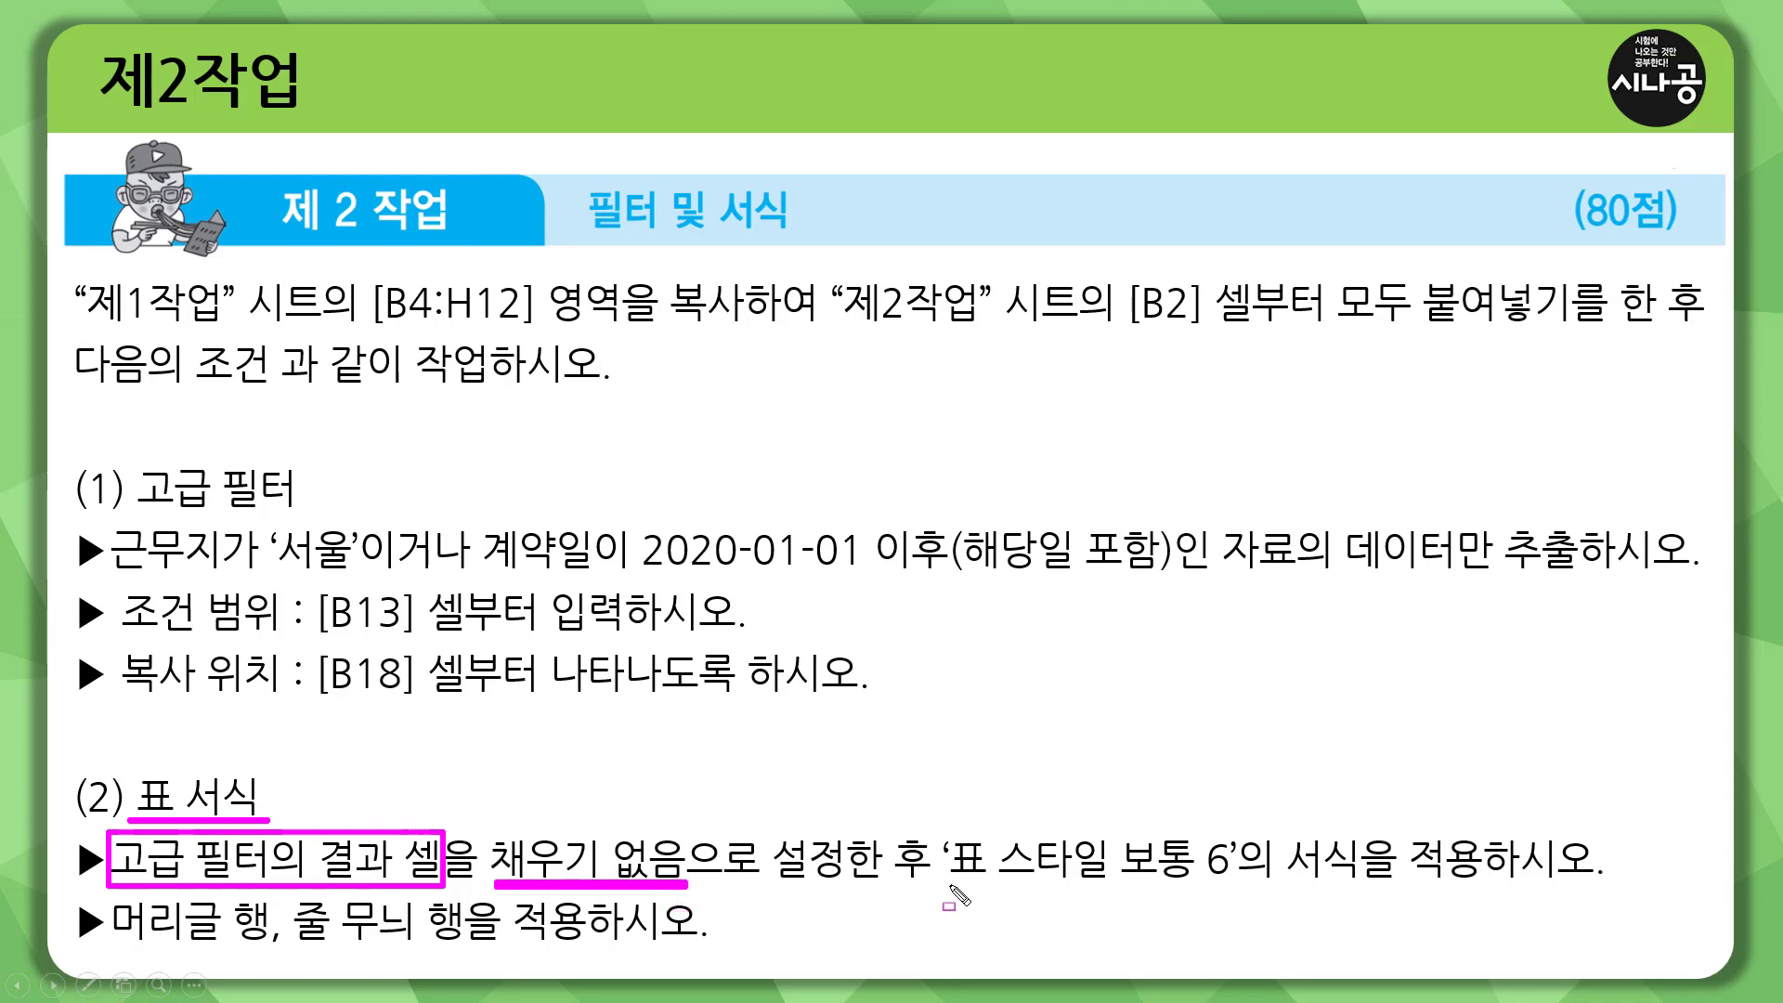
{"action": "left_click_drag", "start_coordinate": [943, 889], "coordinate": [1240, 889]}
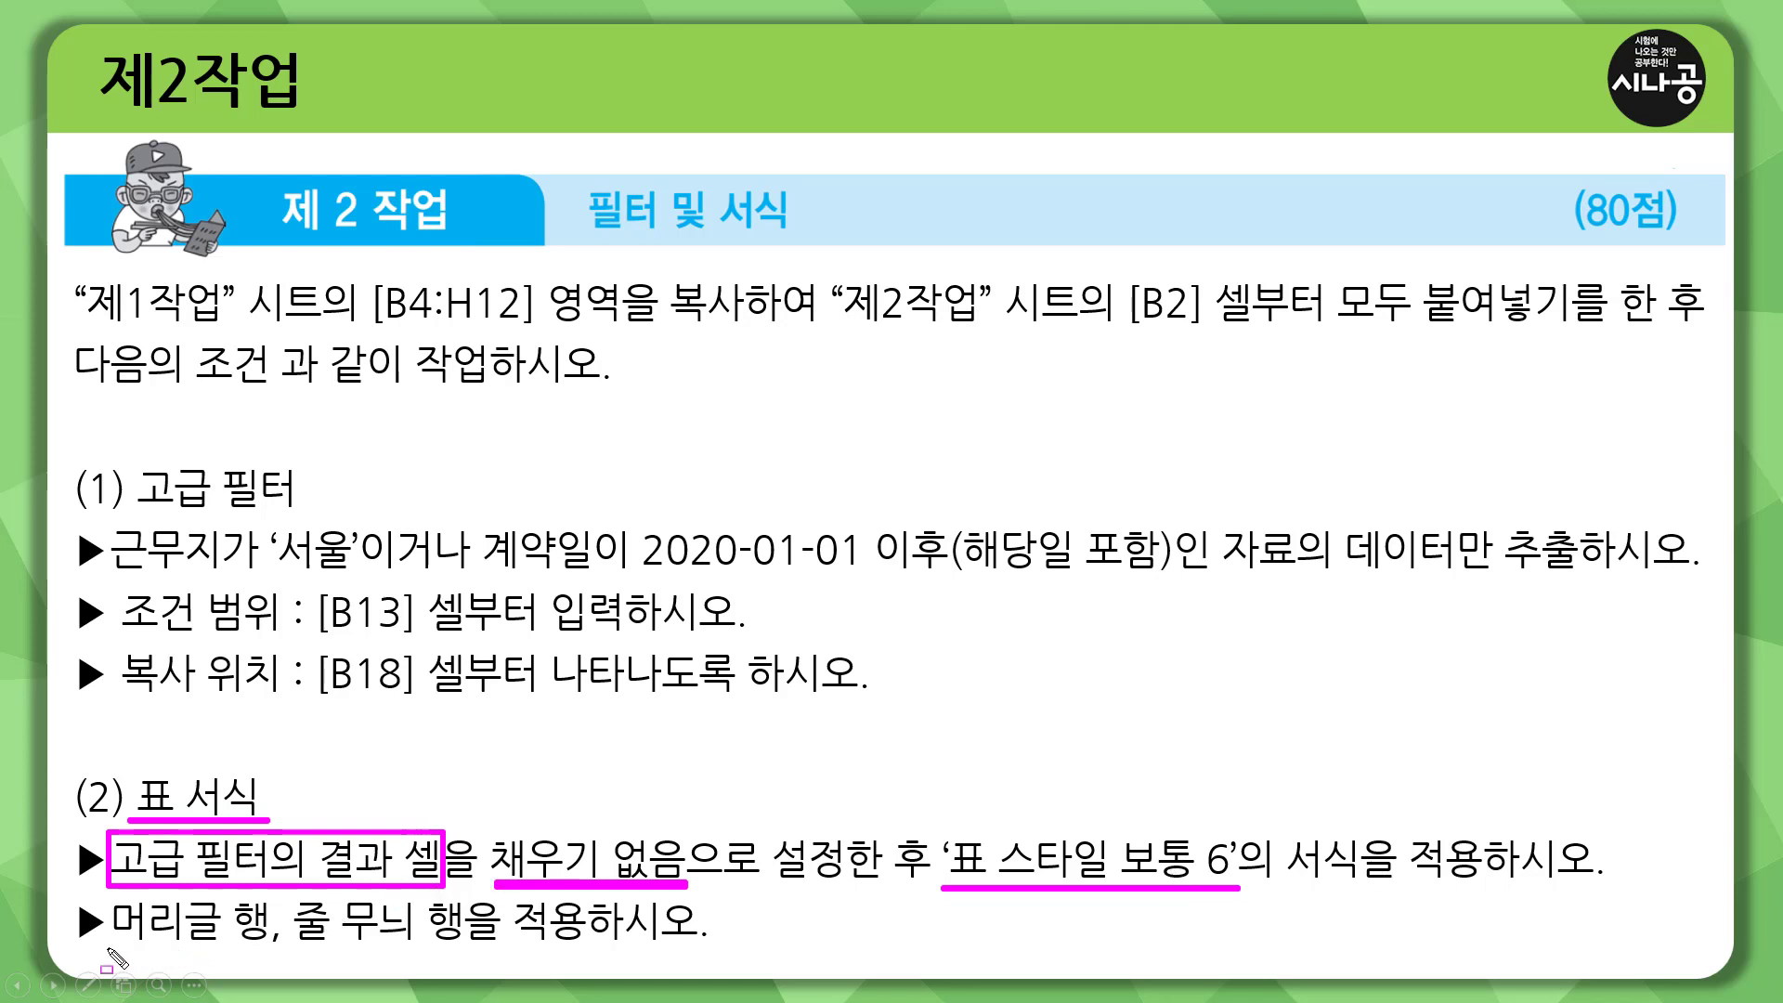
{"action": "left_click_drag", "start_coordinate": [106, 949], "coordinate": [475, 950]}
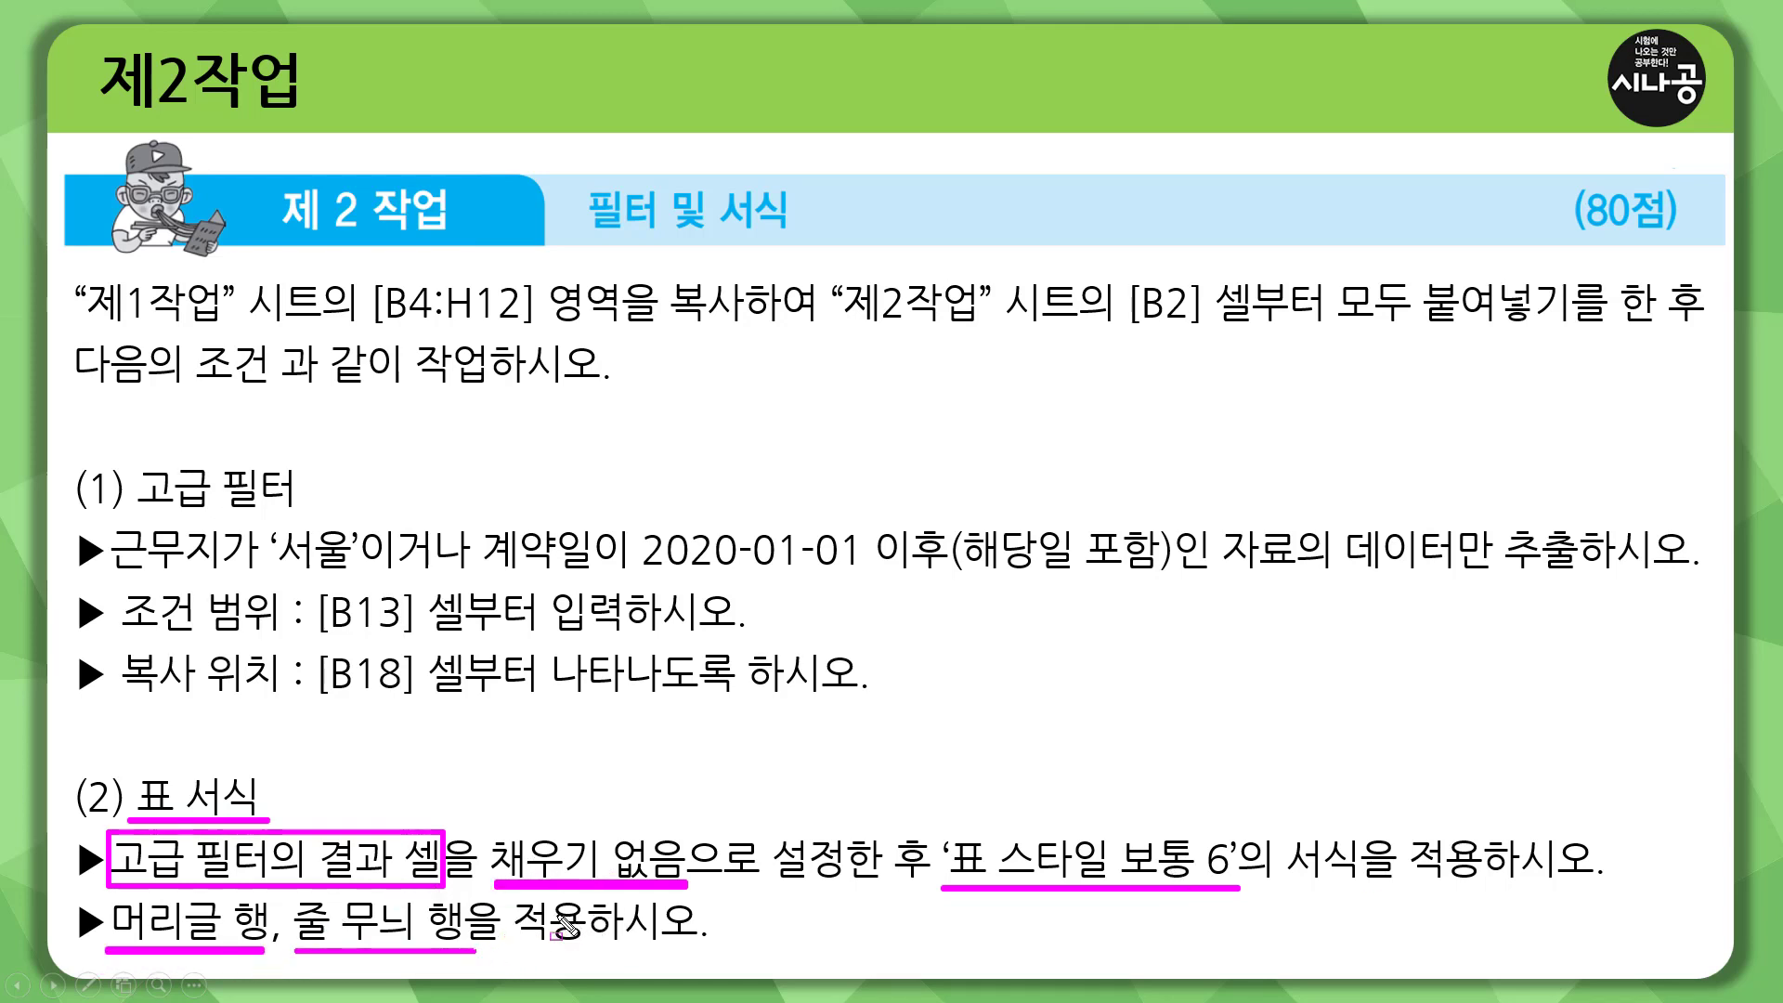
{"action": "key", "text": "alt+Tab"}
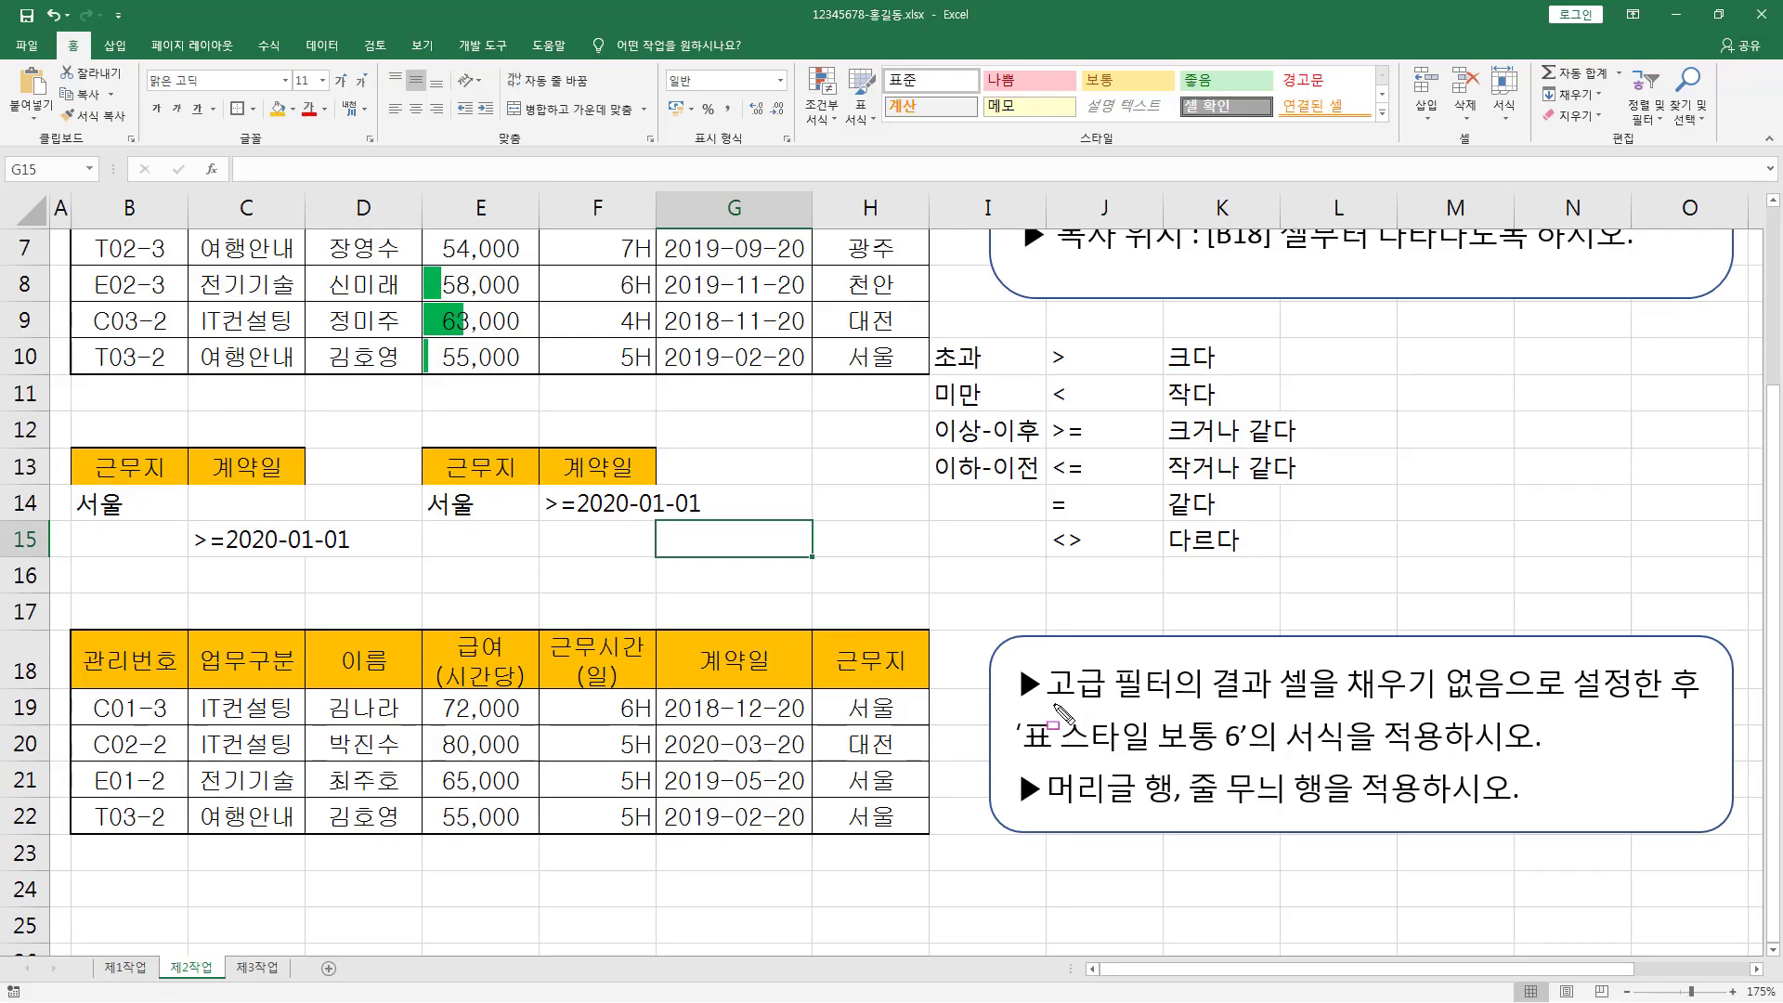
{"action": "mouse_move", "coordinate": [1054, 706]}
{"action": "left_mouse_down"}
{"action": "mouse_move", "coordinate": [1407, 698]}
{"action": "mouse_move", "coordinate": [1513, 715]}
{"action": "left_mouse_up"}
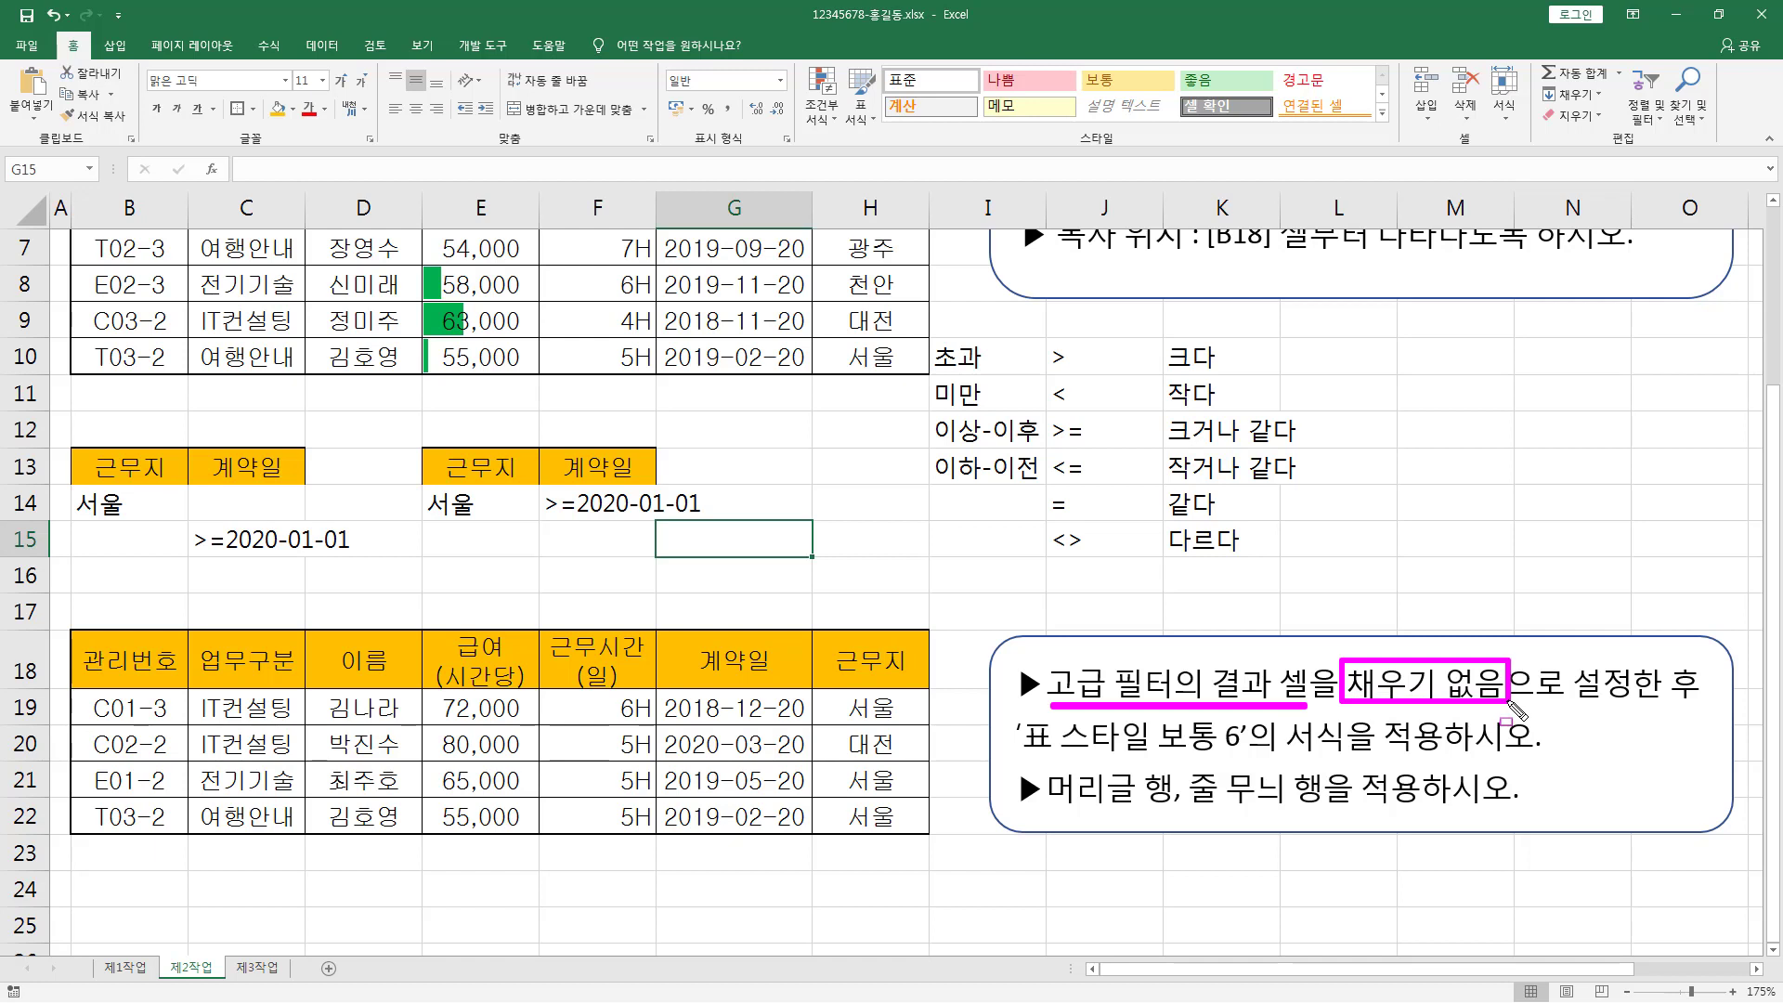
Step: Set the fill of the advanced filter result range B18:H22 to 채우기 없음
{"action": "key", "text": "Escape"}
{"action": "left_click_drag", "start_coordinate": [122, 666], "coordinate": [883, 817]}
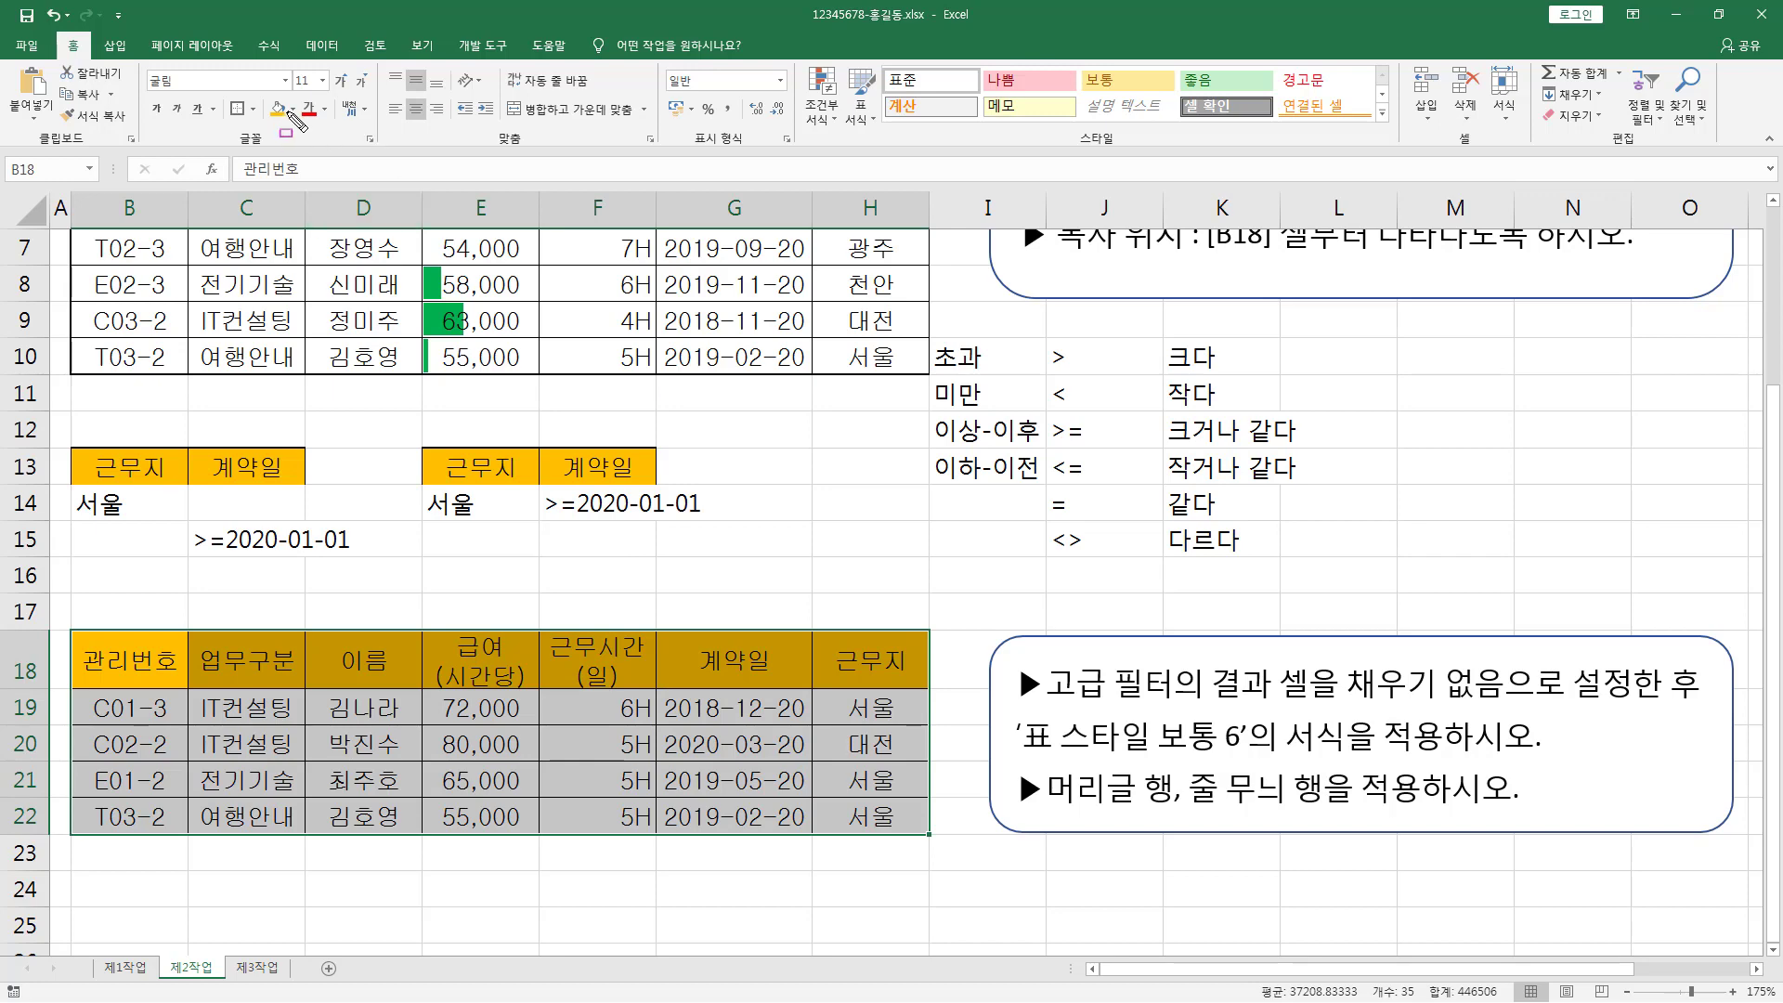
{"action": "key", "text": "ctrl+2"}
{"action": "left_click_drag", "start_coordinate": [269, 95], "coordinate": [295, 123]}
{"action": "key", "text": "Escape"}
{"action": "left_click", "coordinate": [292, 109]}
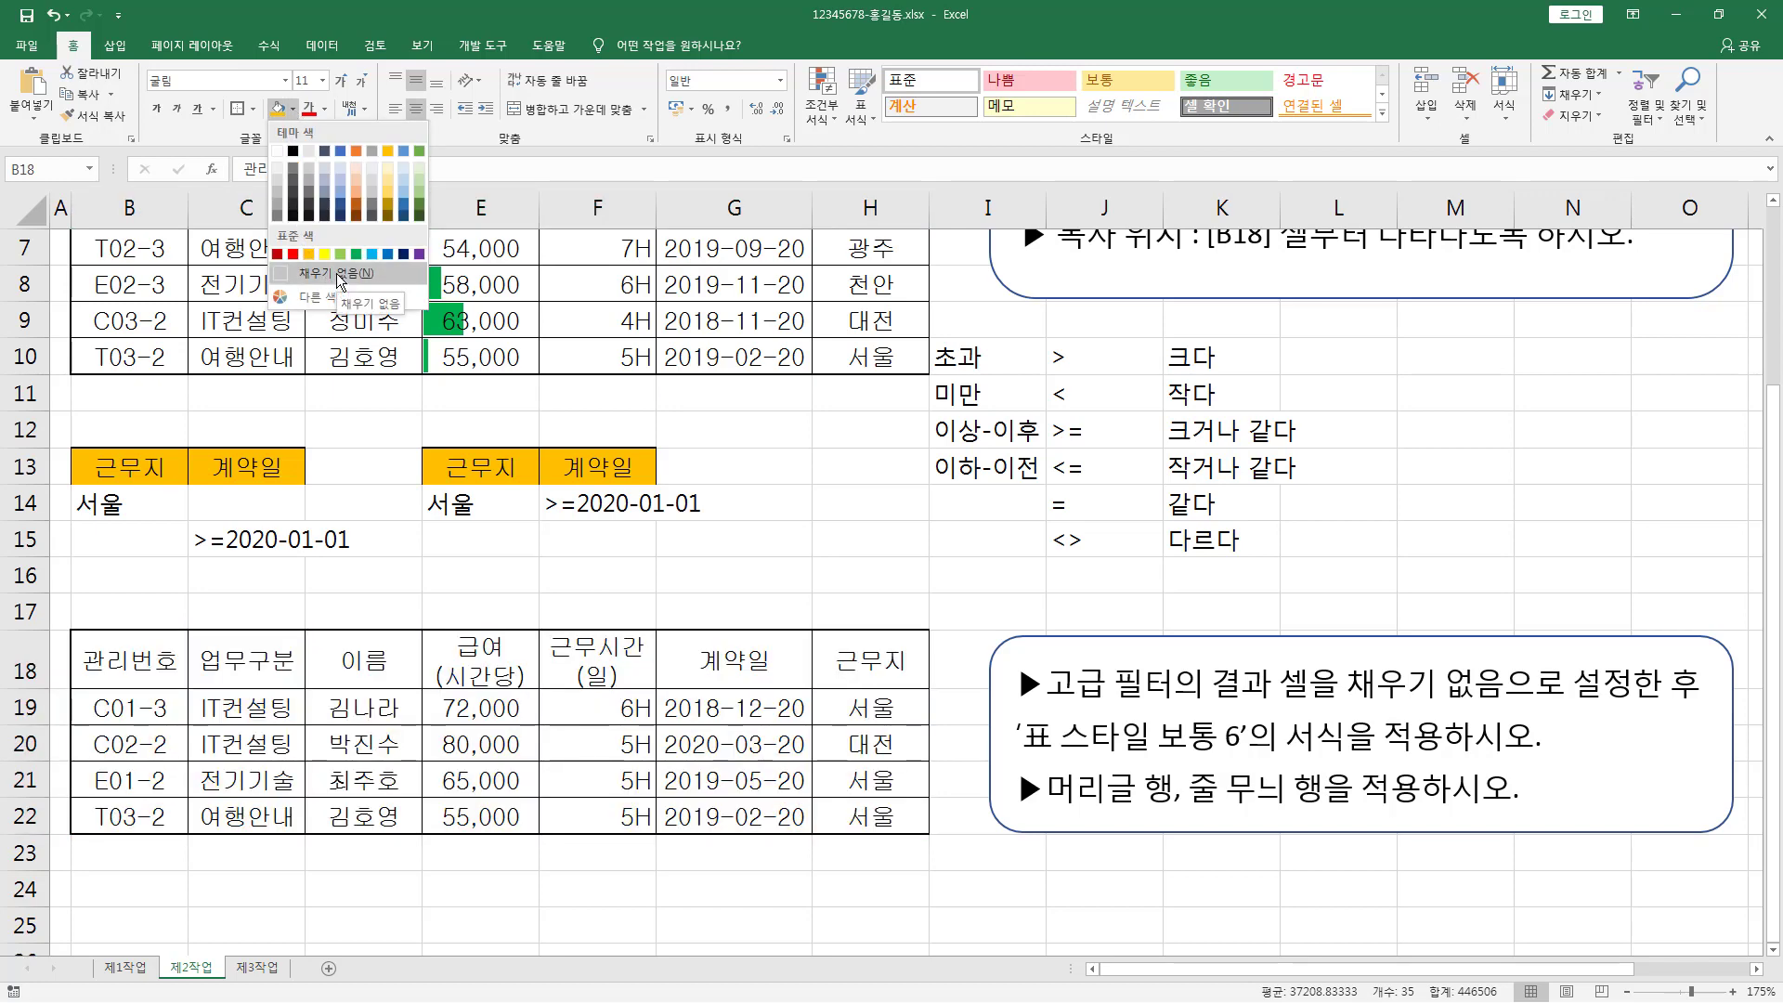
{"action": "left_click", "coordinate": [341, 276]}
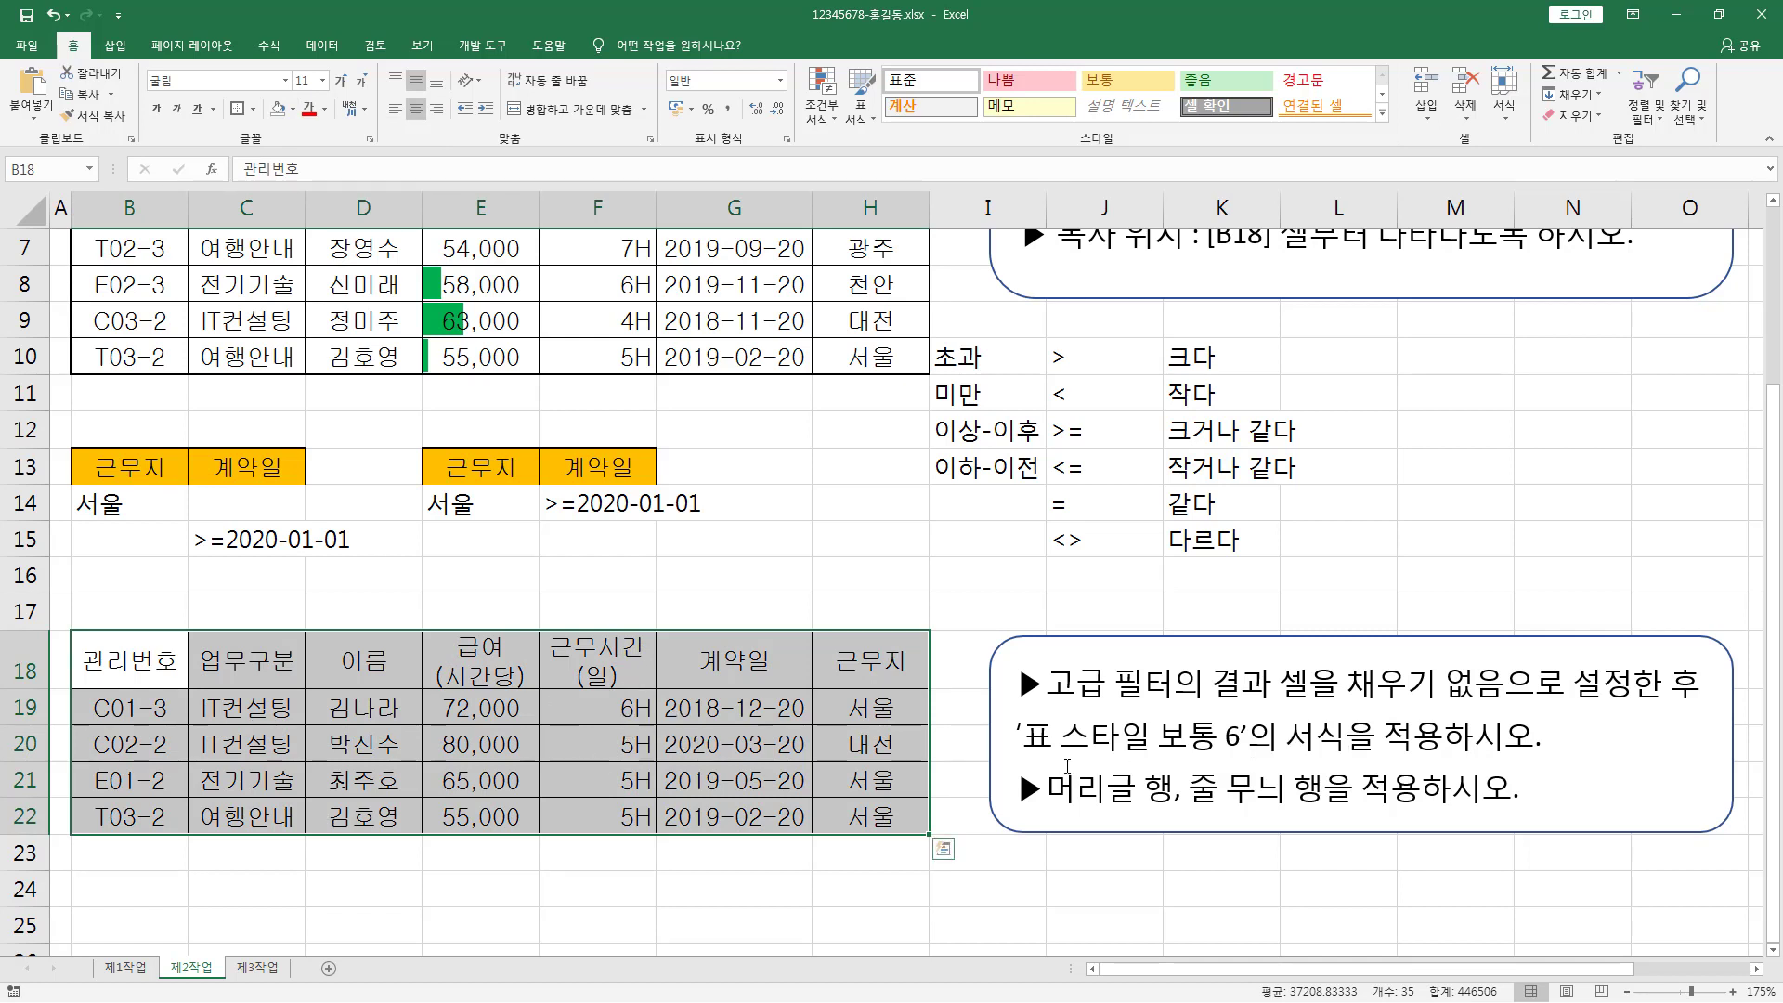
Step: Format B18:H22 as a table with the 표 스타일 보통 6 style, with 머리글 포함 enabled
{"action": "left_click_drag", "start_coordinate": [1022, 759], "coordinate": [1235, 760]}
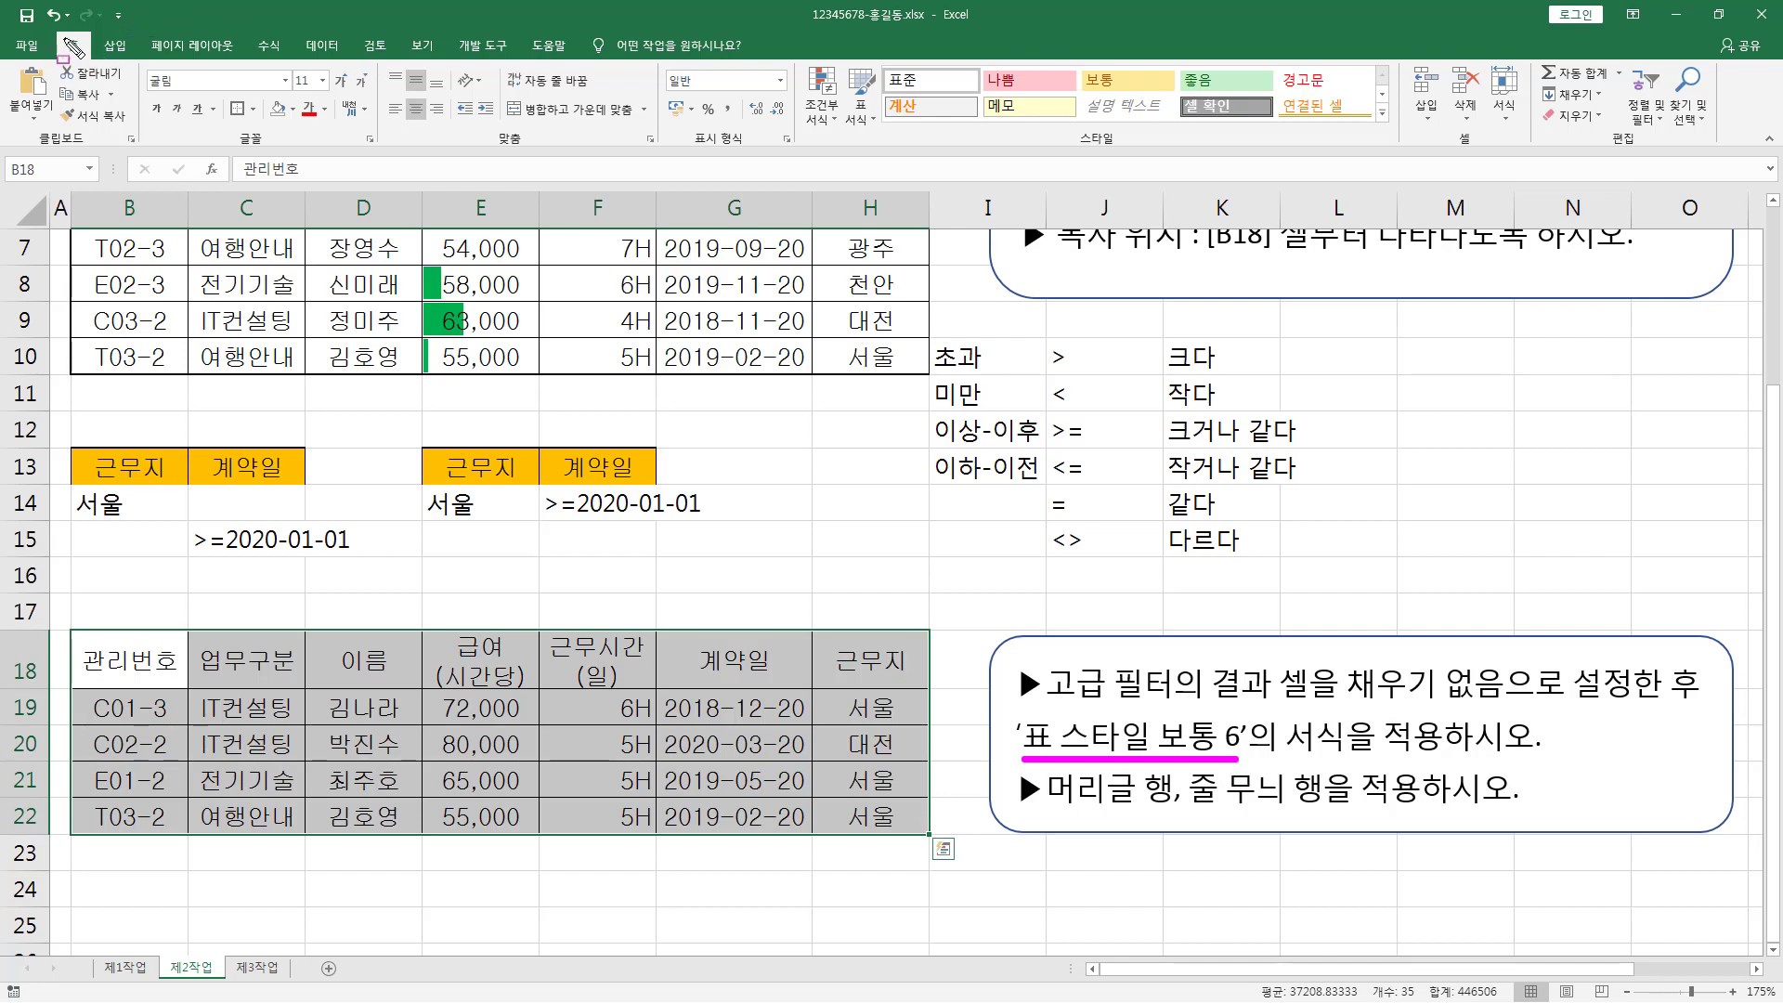
{"action": "left_click_drag", "start_coordinate": [61, 56], "coordinate": [89, 34]}
{"action": "left_click_drag", "start_coordinate": [1074, 128], "coordinate": [1148, 147]}
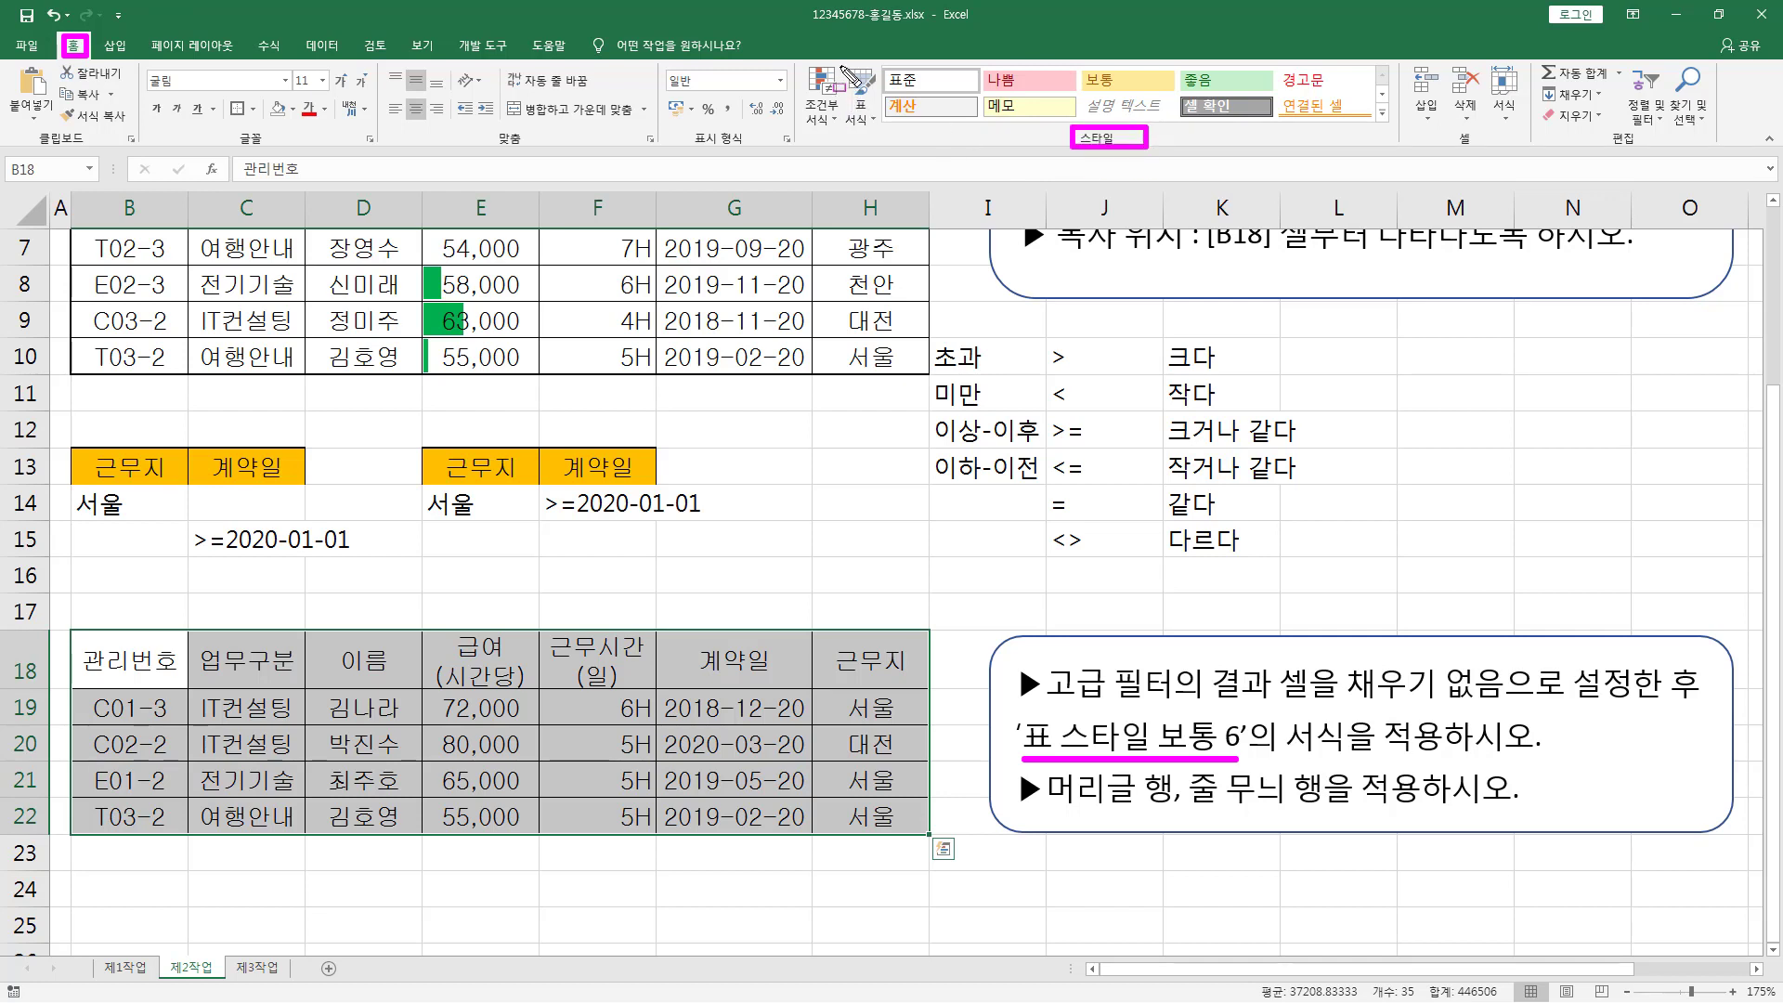
{"action": "left_click_drag", "start_coordinate": [841, 59], "coordinate": [883, 137]}
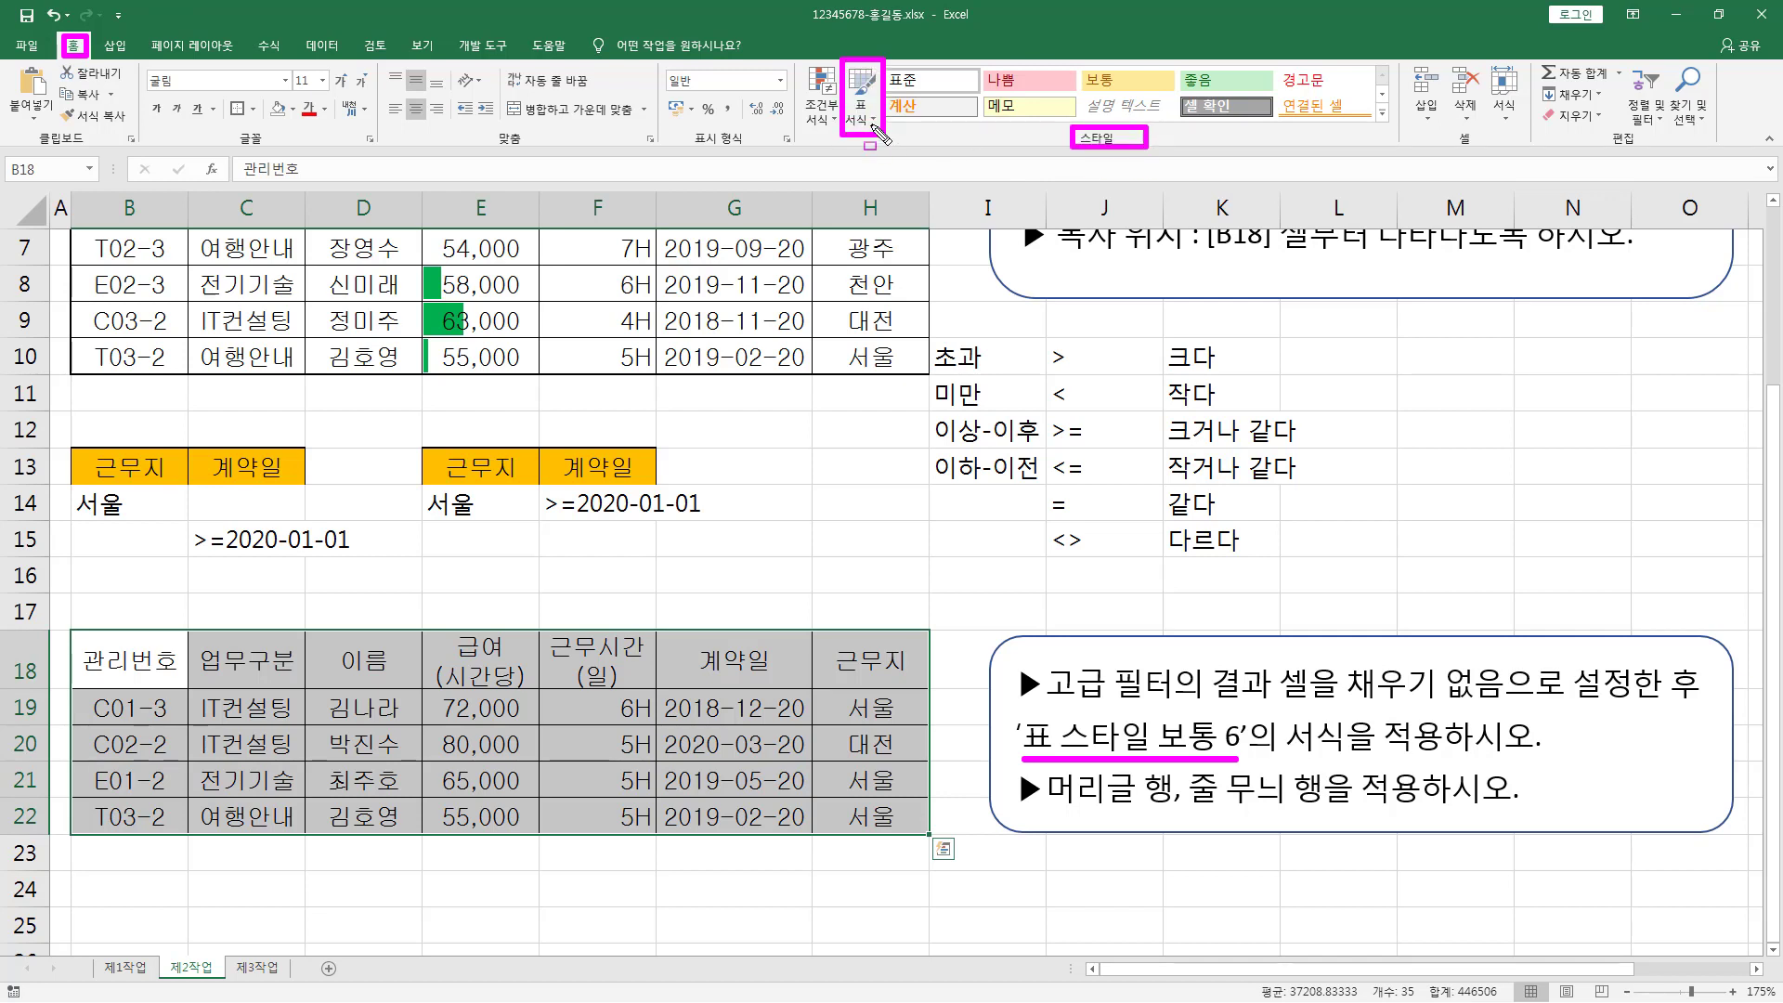
{"action": "left_click_drag", "start_coordinate": [844, 92], "coordinate": [881, 131]}
{"action": "left_click", "coordinate": [864, 115]}
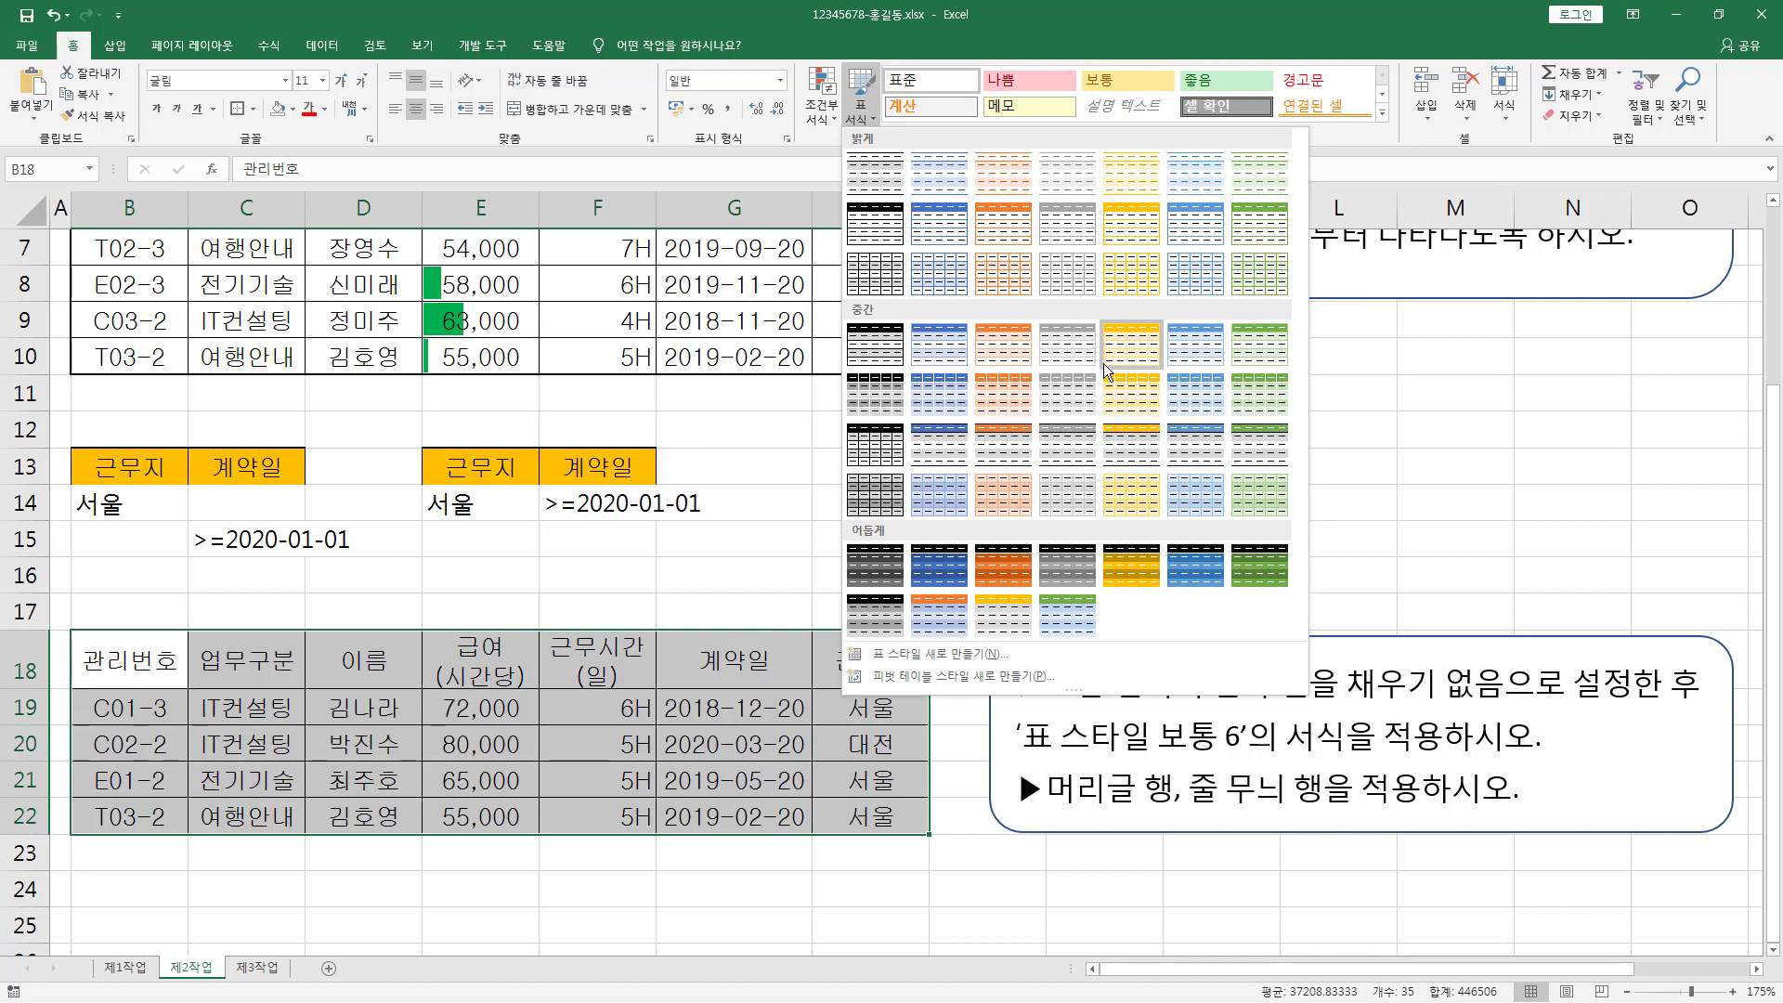
{"action": "left_click", "coordinate": [1204, 352]}
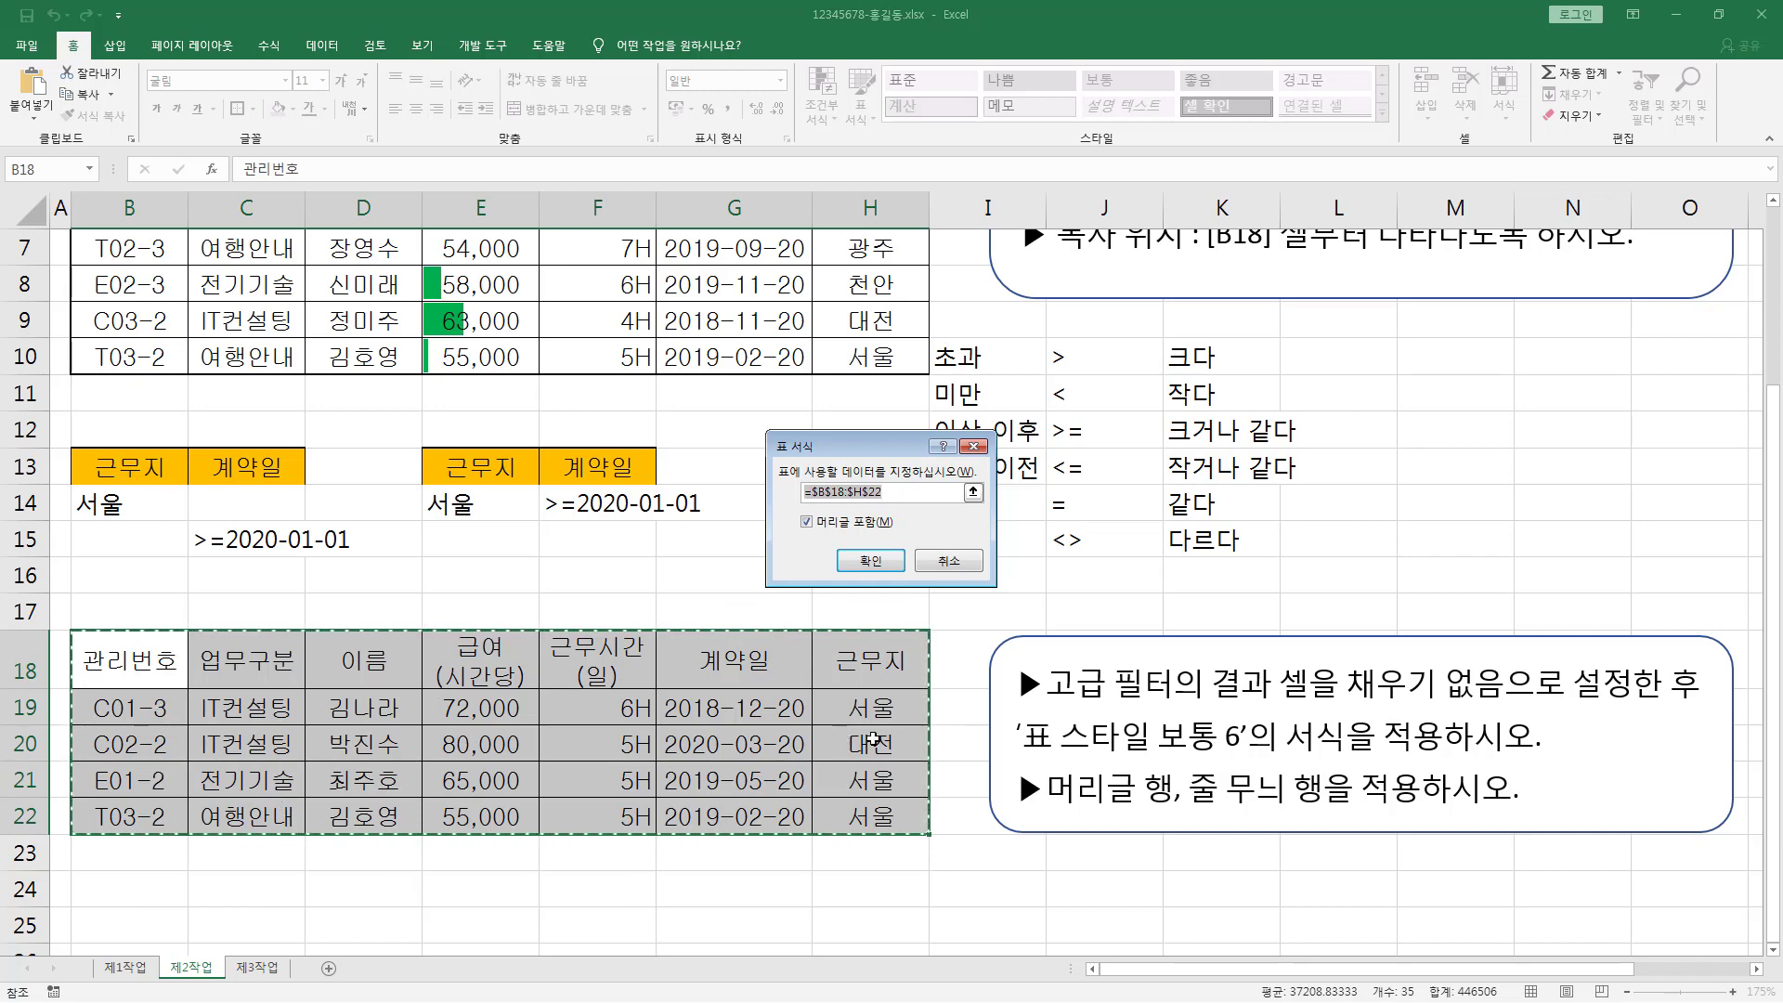
{"action": "left_click", "coordinate": [850, 560]}
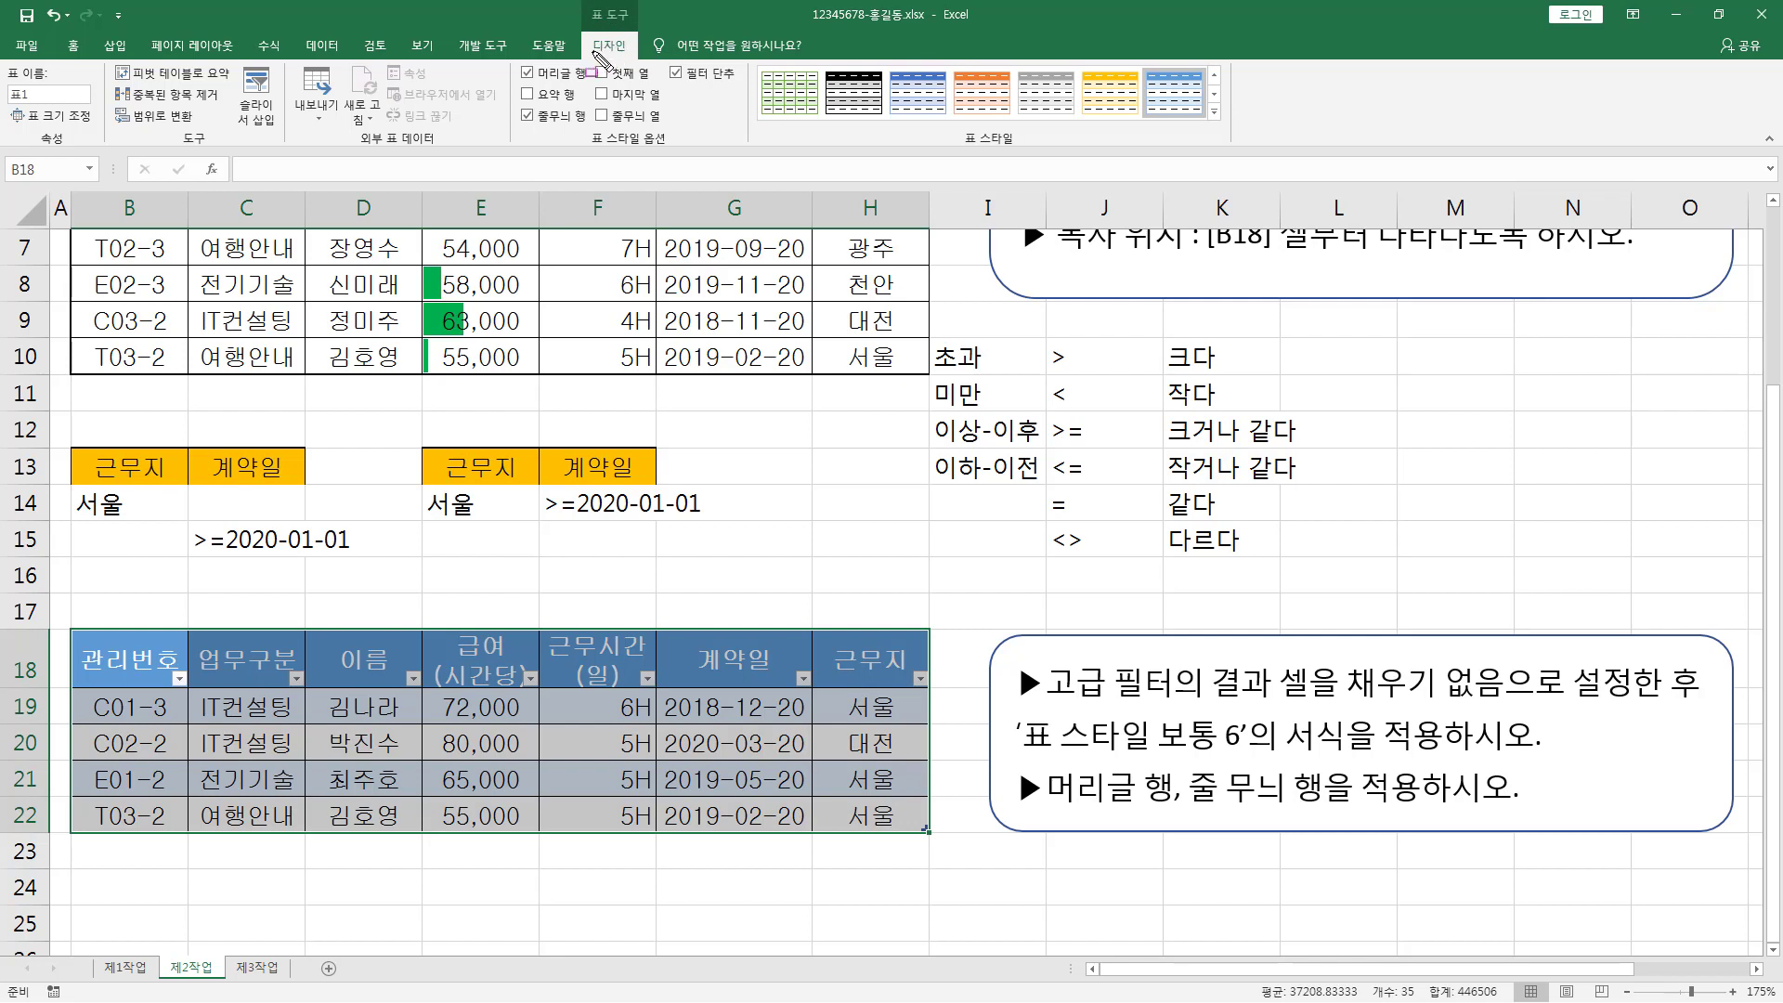
Step: Check the 머리글 행 and 줄무늬 행 table style options against the task's formatting requirement
{"action": "left_click_drag", "start_coordinate": [590, 52], "coordinate": [625, 52]}
{"action": "left_click_drag", "start_coordinate": [523, 82], "coordinate": [588, 81]}
{"action": "left_click_drag", "start_coordinate": [521, 130], "coordinate": [585, 130]}
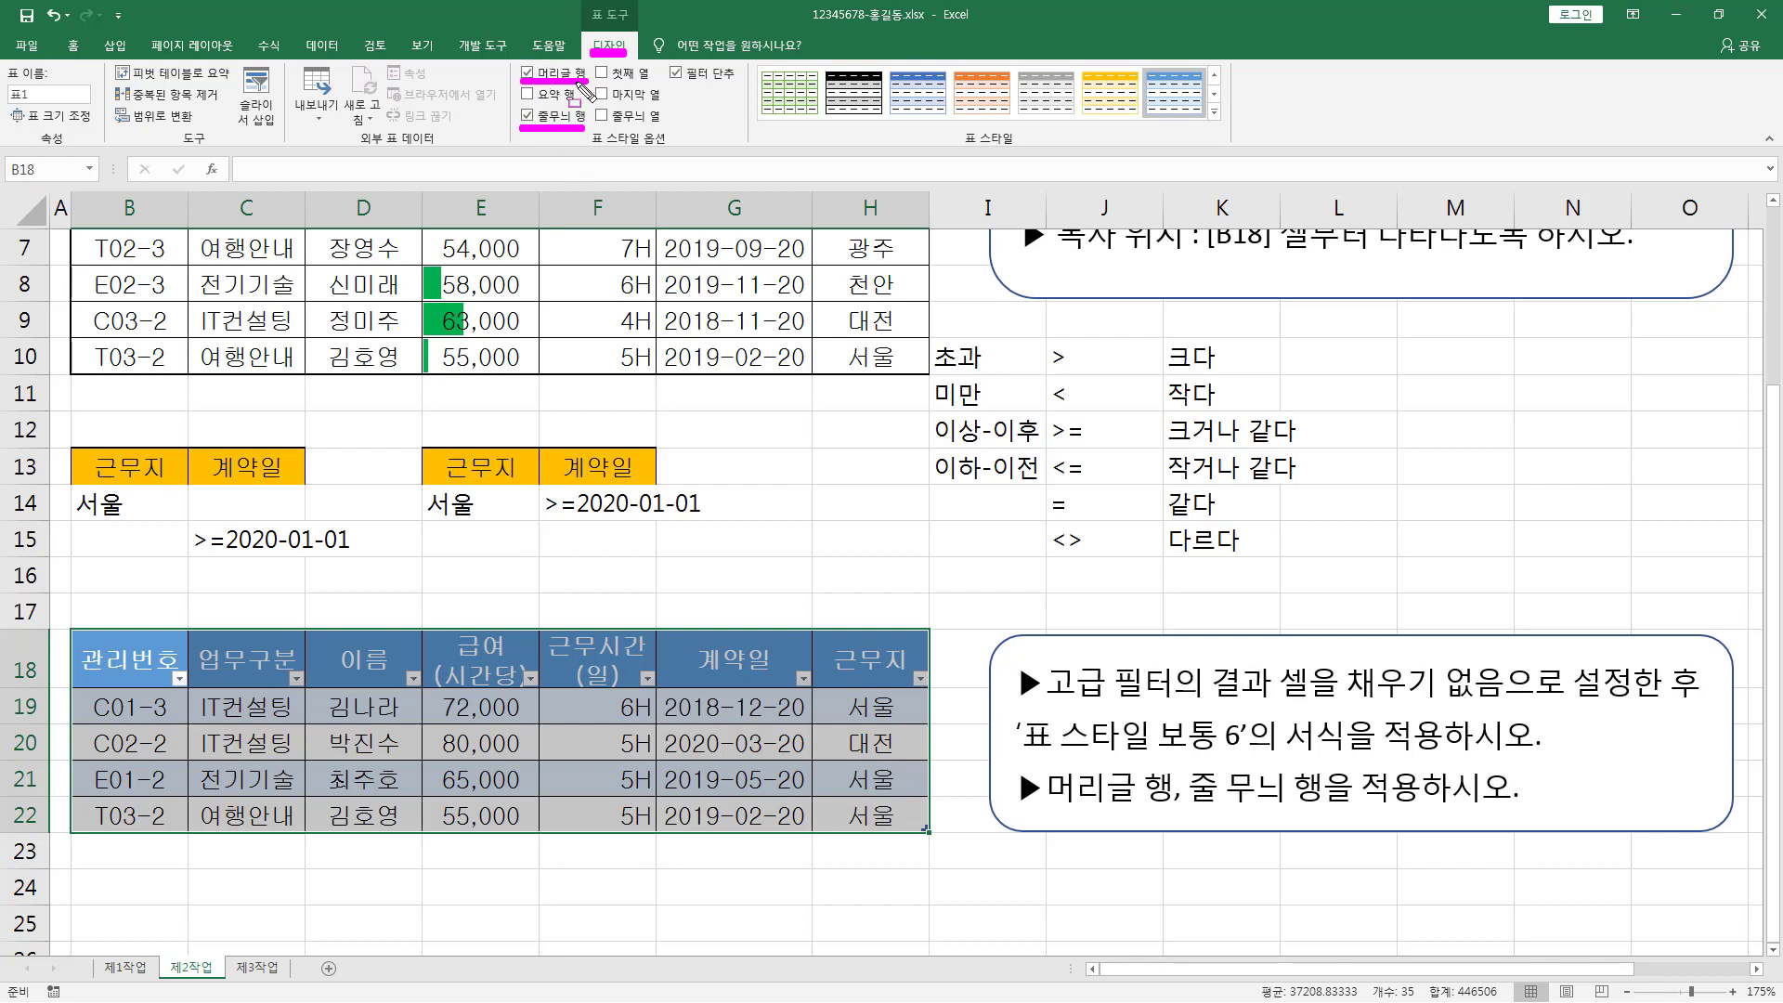
{"action": "left_click", "coordinate": [537, 115]}
{"action": "left_click_drag", "start_coordinate": [1044, 804], "coordinate": [1355, 805]}
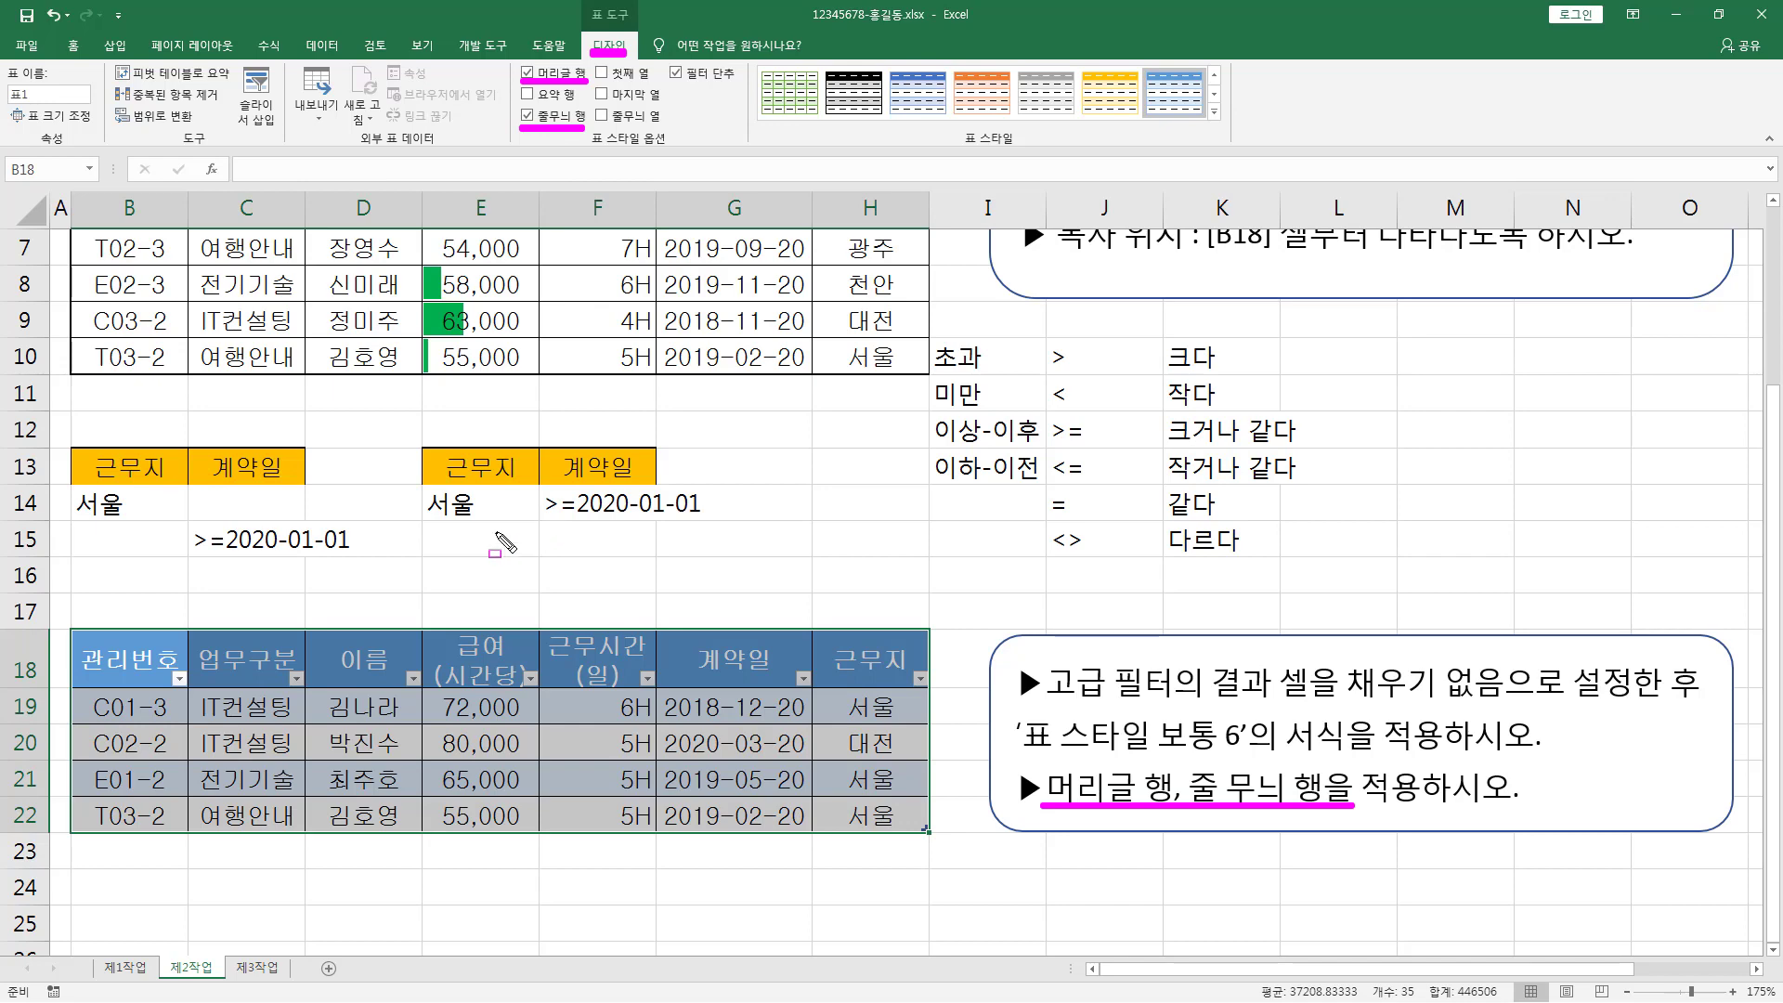
{"action": "key", "text": "Escape"}
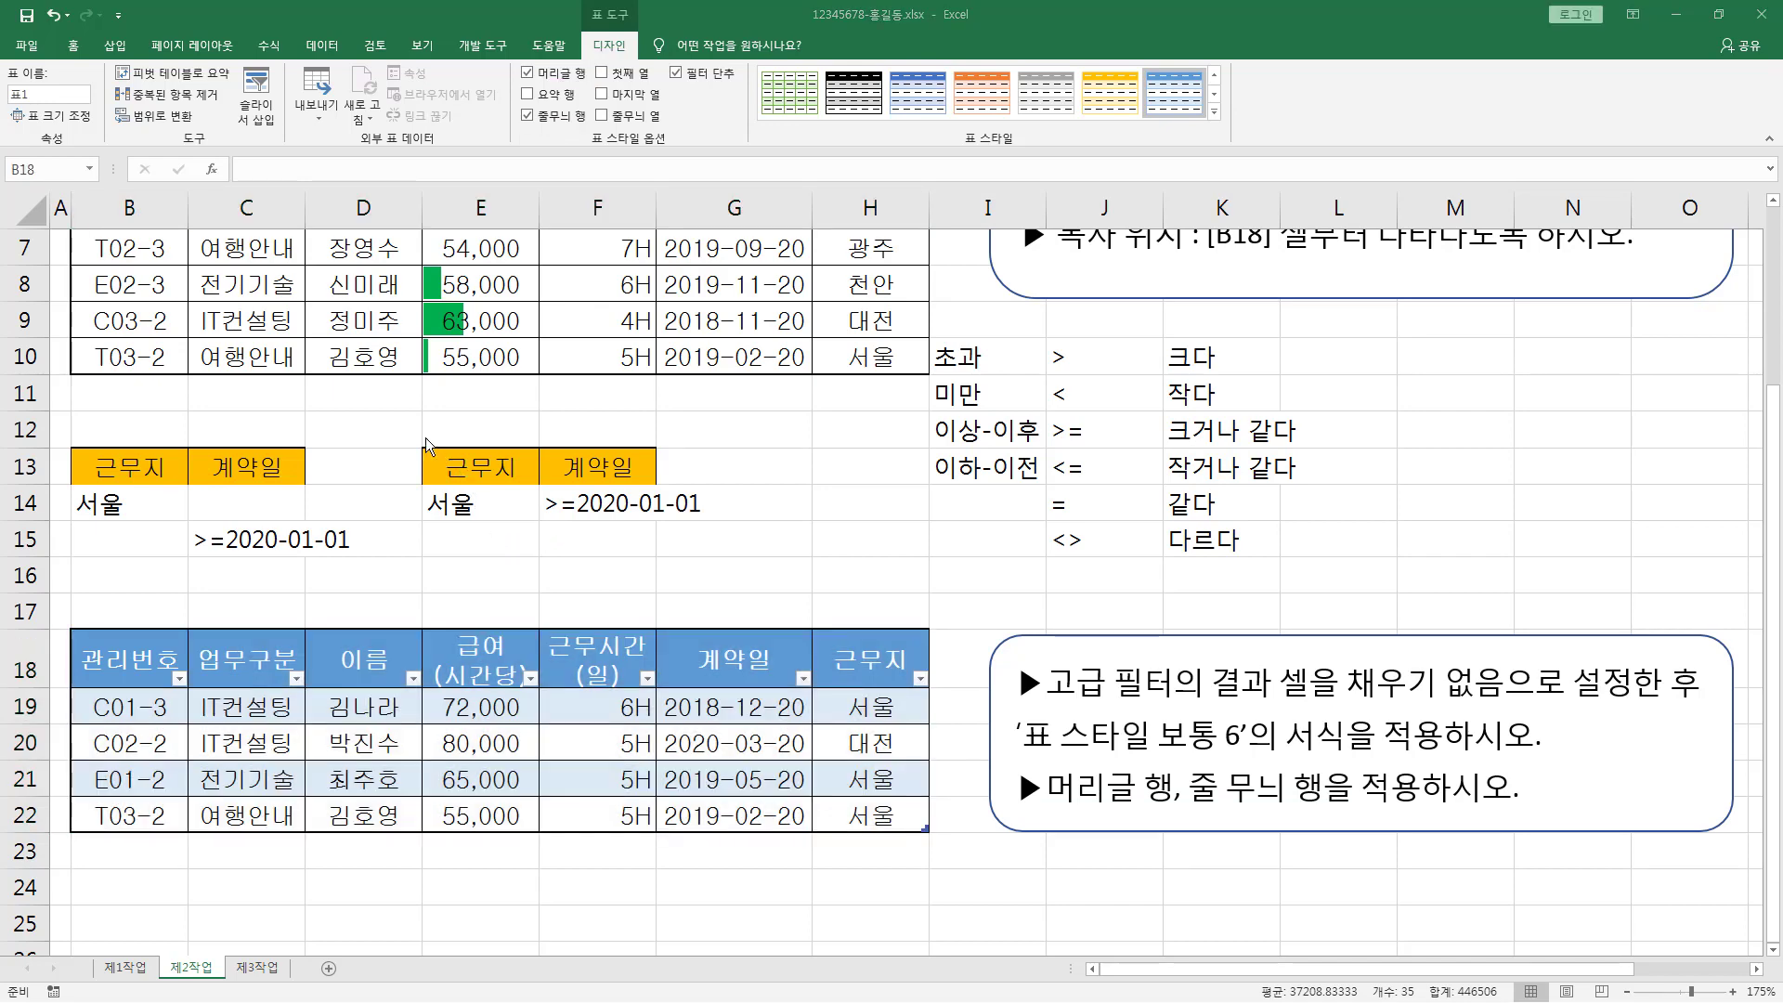
Step: Review the source data range B4:H12 on the 제1작업 sheet and return to the 제2작업 sheet
{"action": "scroll", "coordinate": [501, 541], "scroll_direction": "up", "scroll_amount": 2}
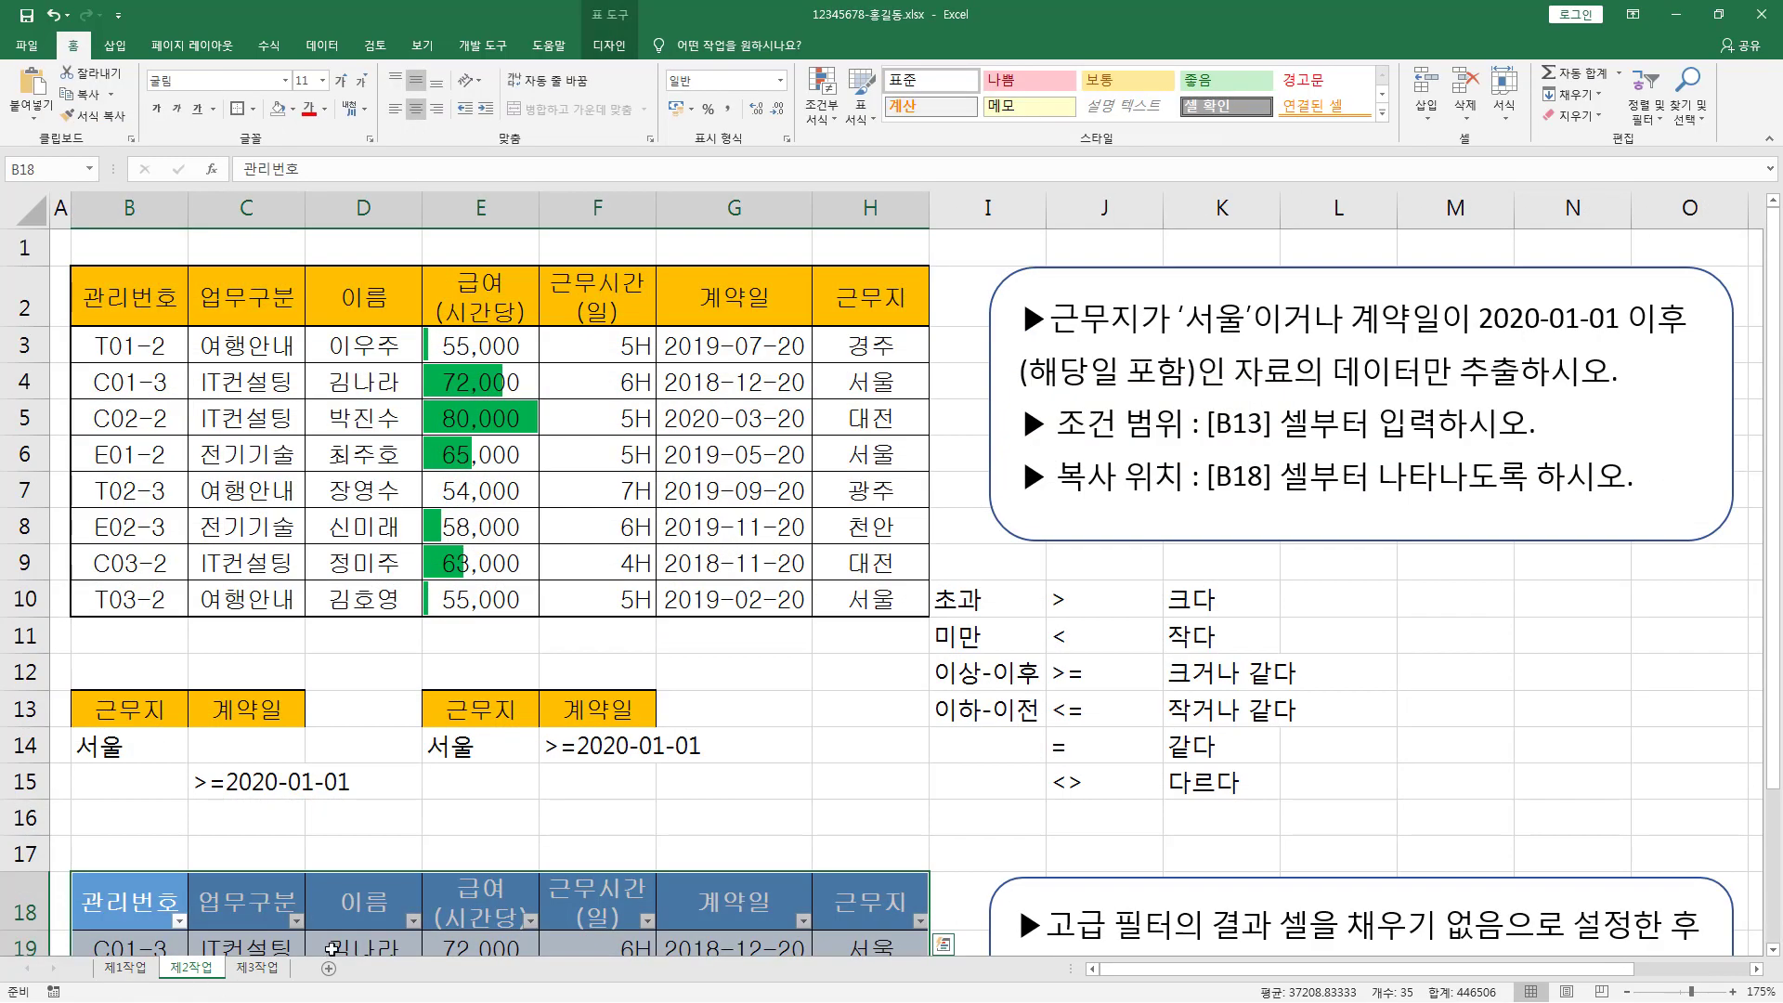
{"action": "left_click", "coordinate": [125, 967]}
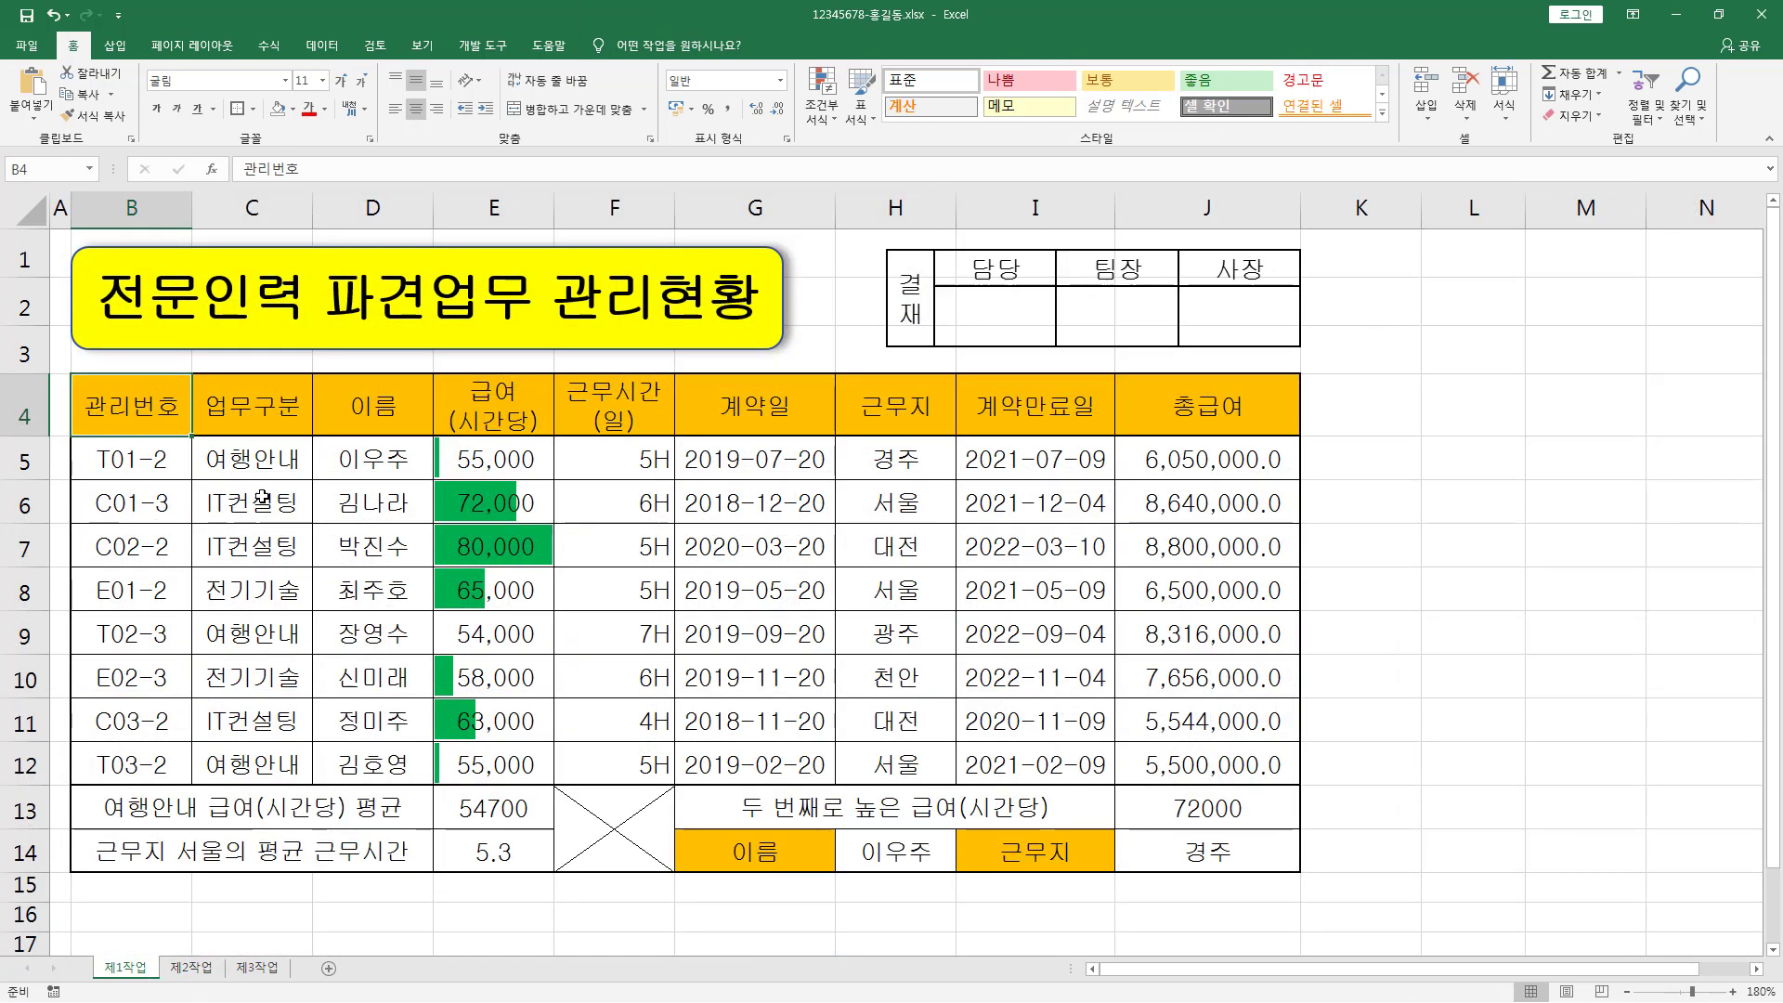
{"action": "left_click_drag", "start_coordinate": [121, 406], "coordinate": [713, 546]}
{"action": "left_click_drag", "start_coordinate": [899, 729], "coordinate": [878, 748]}
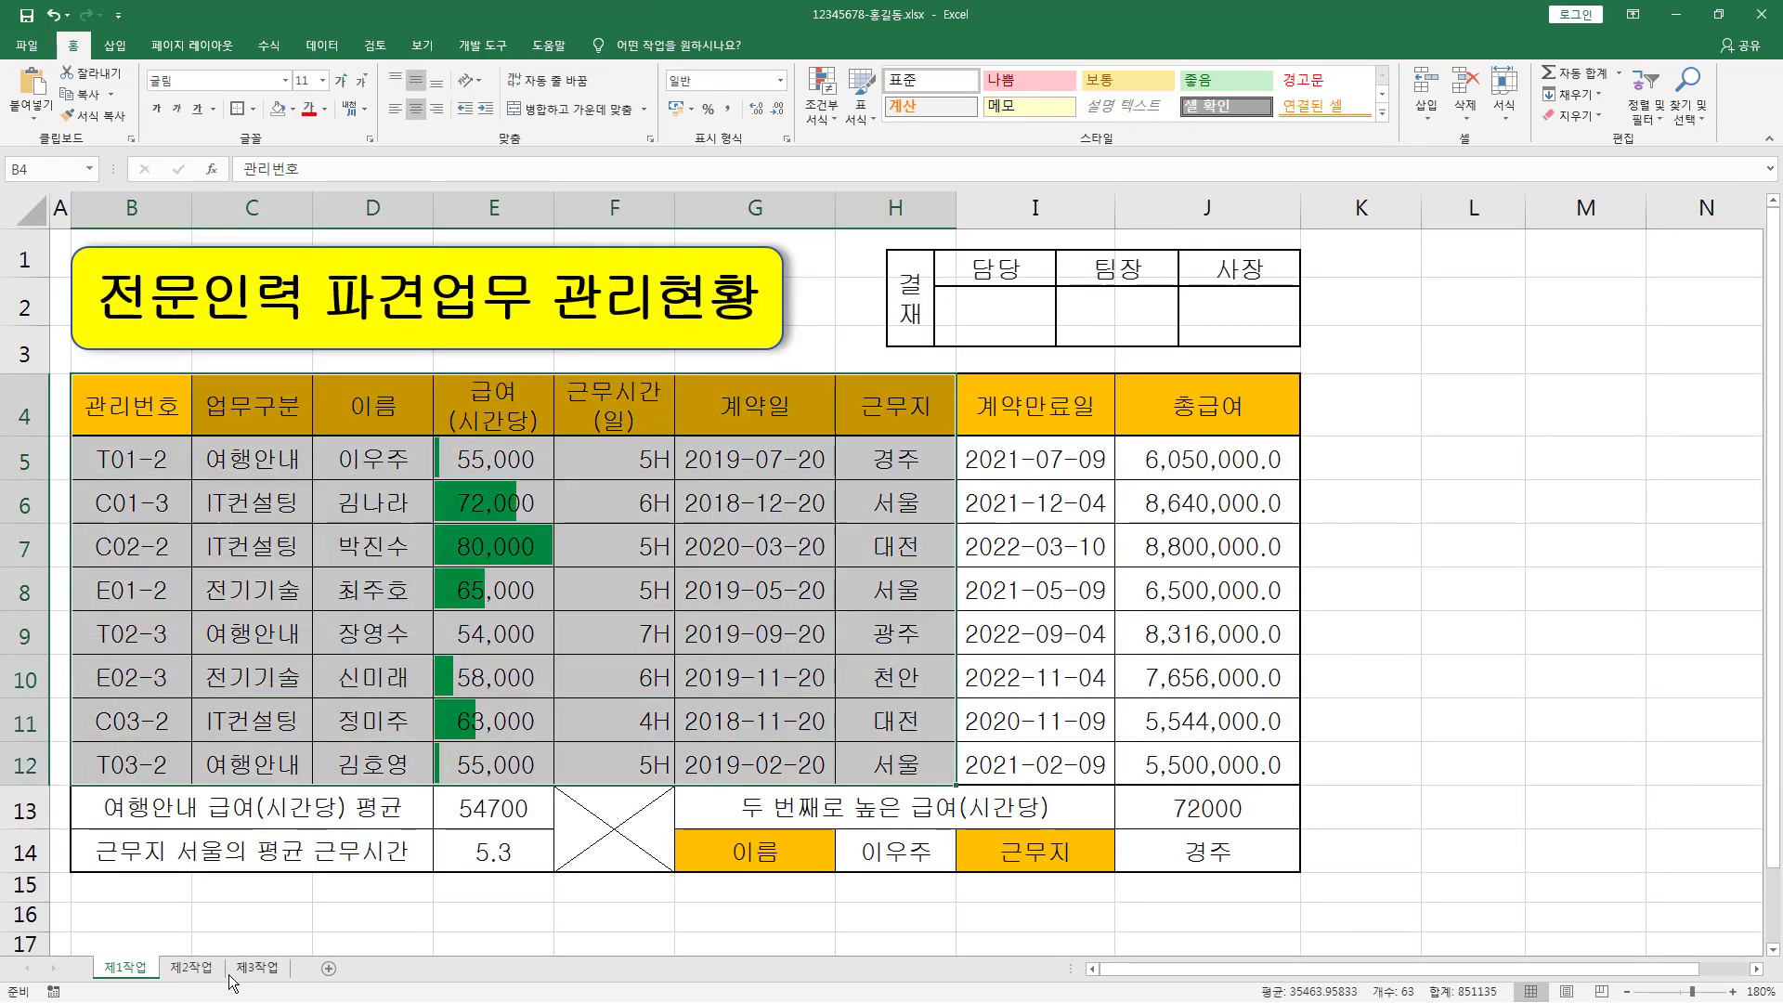
{"action": "left_click", "coordinate": [192, 968]}
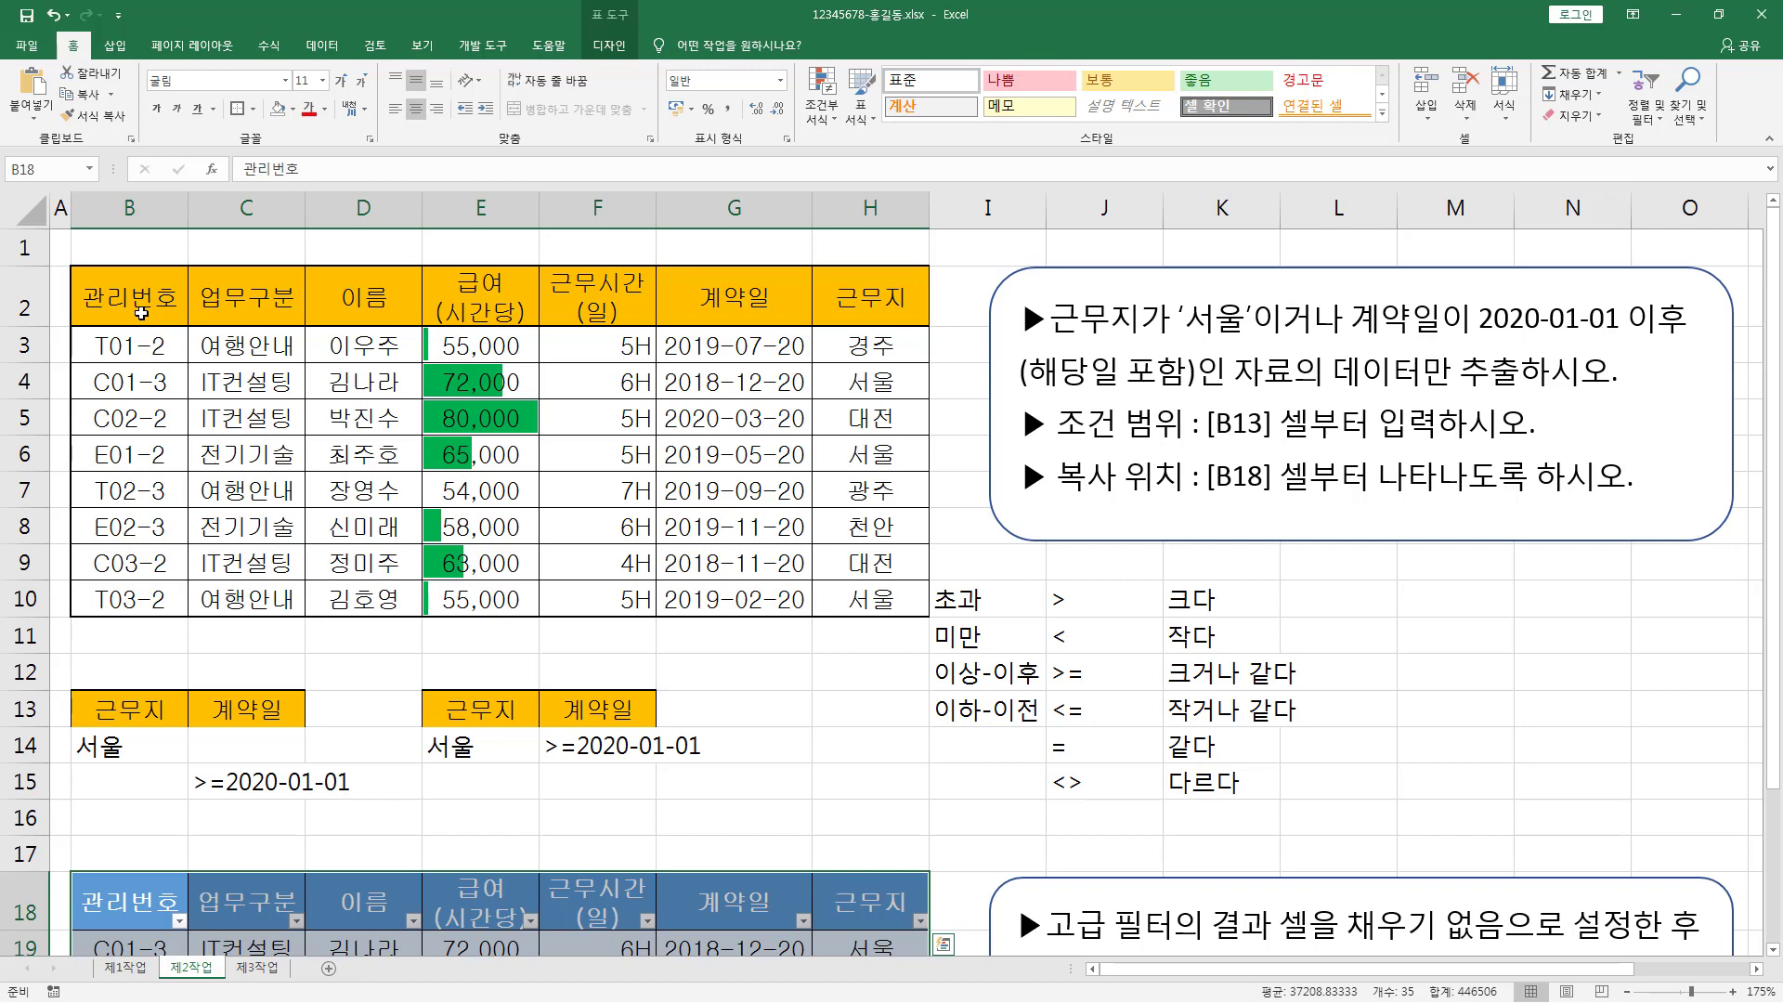
Step: Compare the OR criteria layout in B13:C15 with the AND layout in E13:F14, and review the 이상-이후 and 이하-이전 operators
{"action": "scroll", "coordinate": [338, 637], "scroll_direction": "down", "scroll_amount": 2}
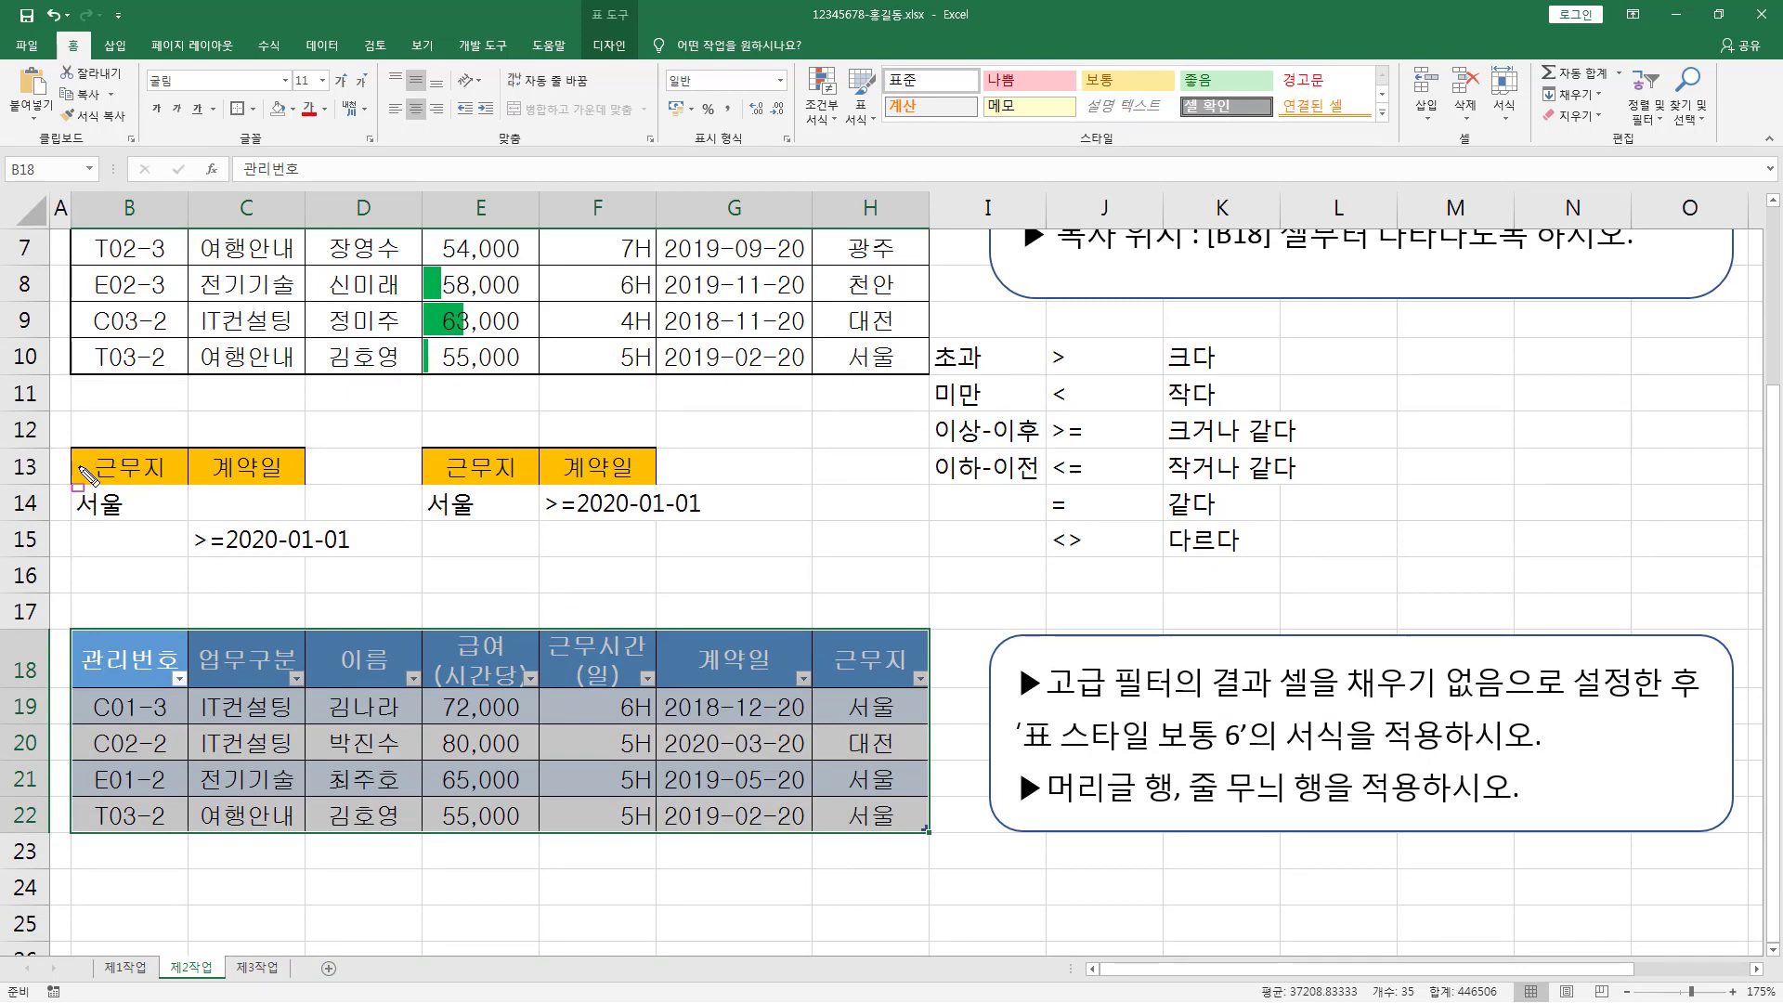
{"action": "left_click_drag", "start_coordinate": [63, 442], "coordinate": [311, 562]}
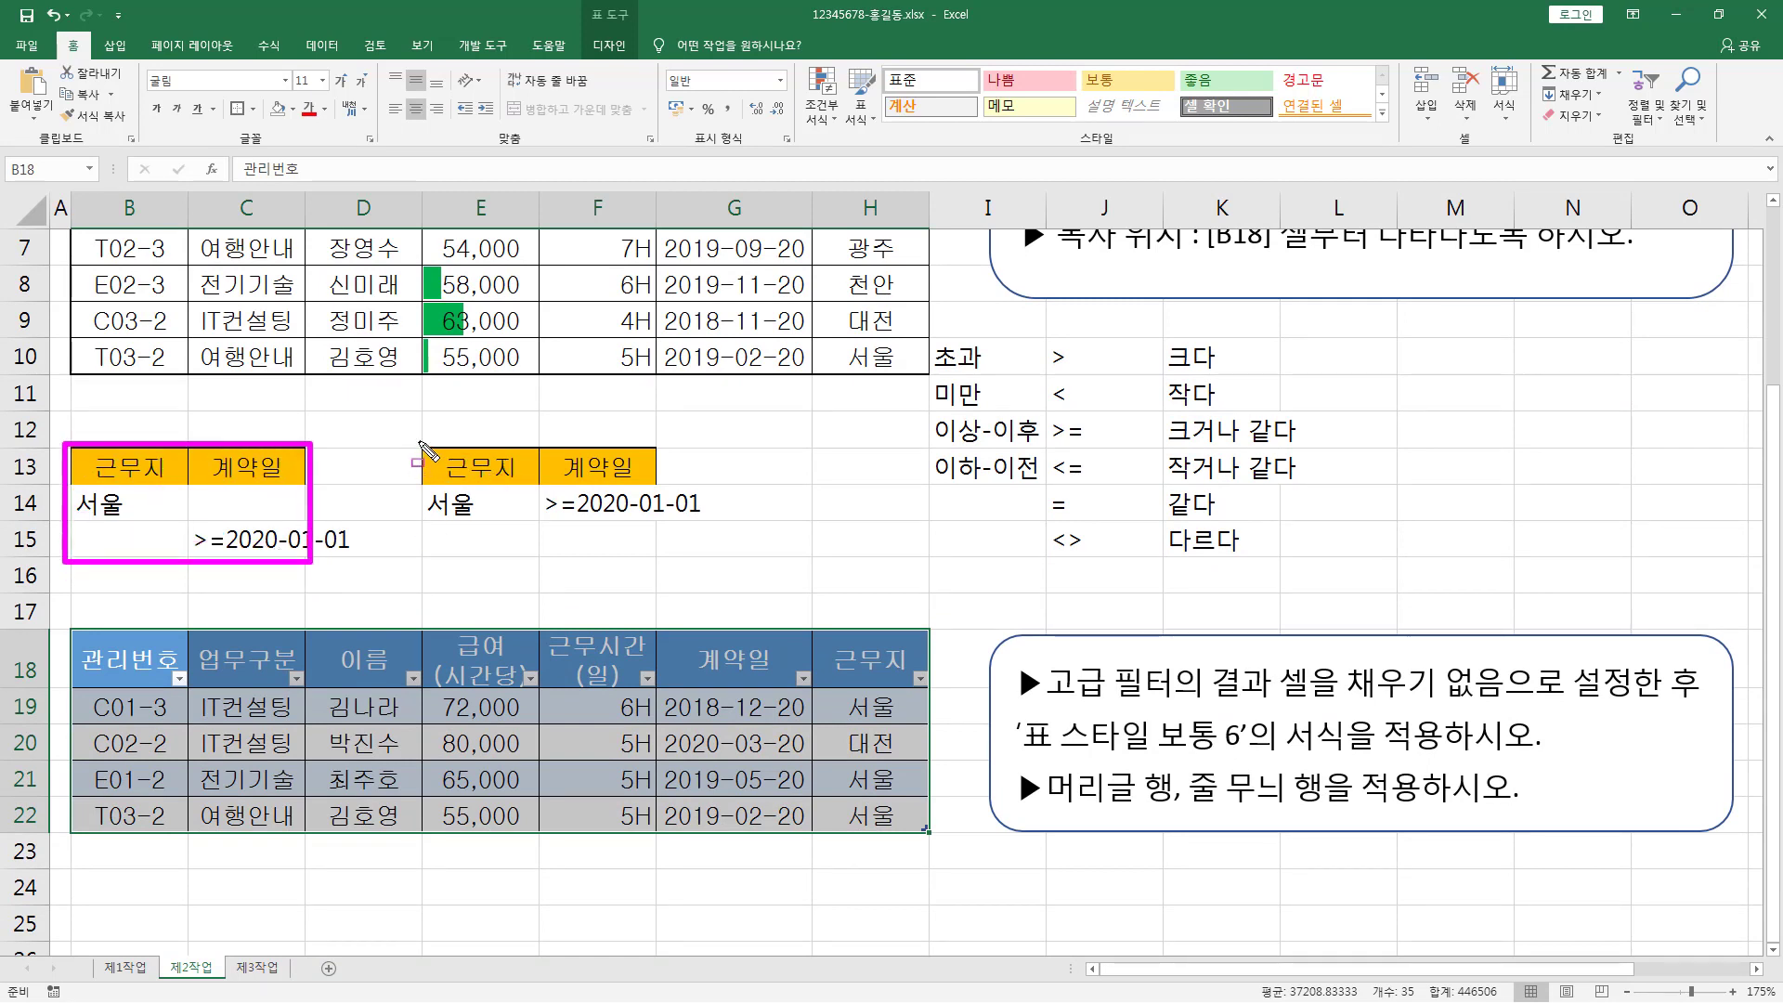
{"action": "left_click_drag", "start_coordinate": [421, 445], "coordinate": [668, 525]}
{"action": "key", "text": "b"}
{"action": "mouse_move", "coordinate": [74, 486]}
{"action": "left_mouse_down"}
{"action": "mouse_move", "coordinate": [121, 507]}
{"action": "mouse_move", "coordinate": [299, 510]}
{"action": "left_mouse_up"}
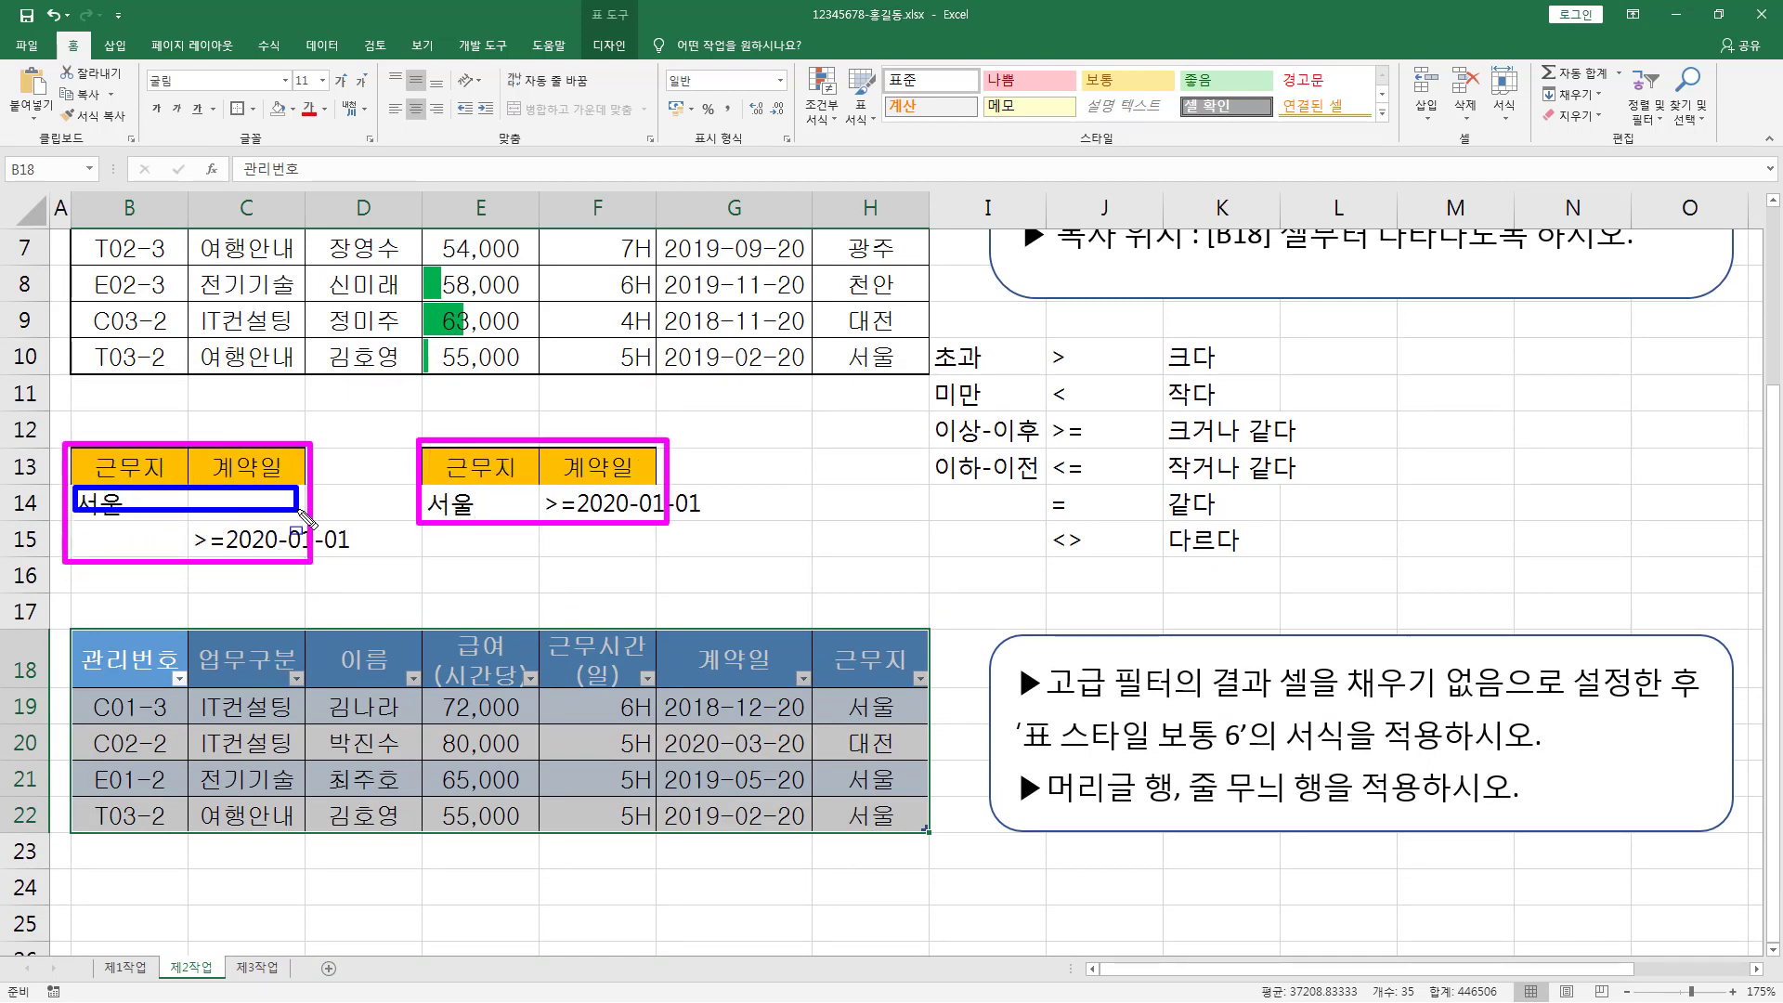
{"action": "left_click_drag", "start_coordinate": [78, 526], "coordinate": [304, 554]}
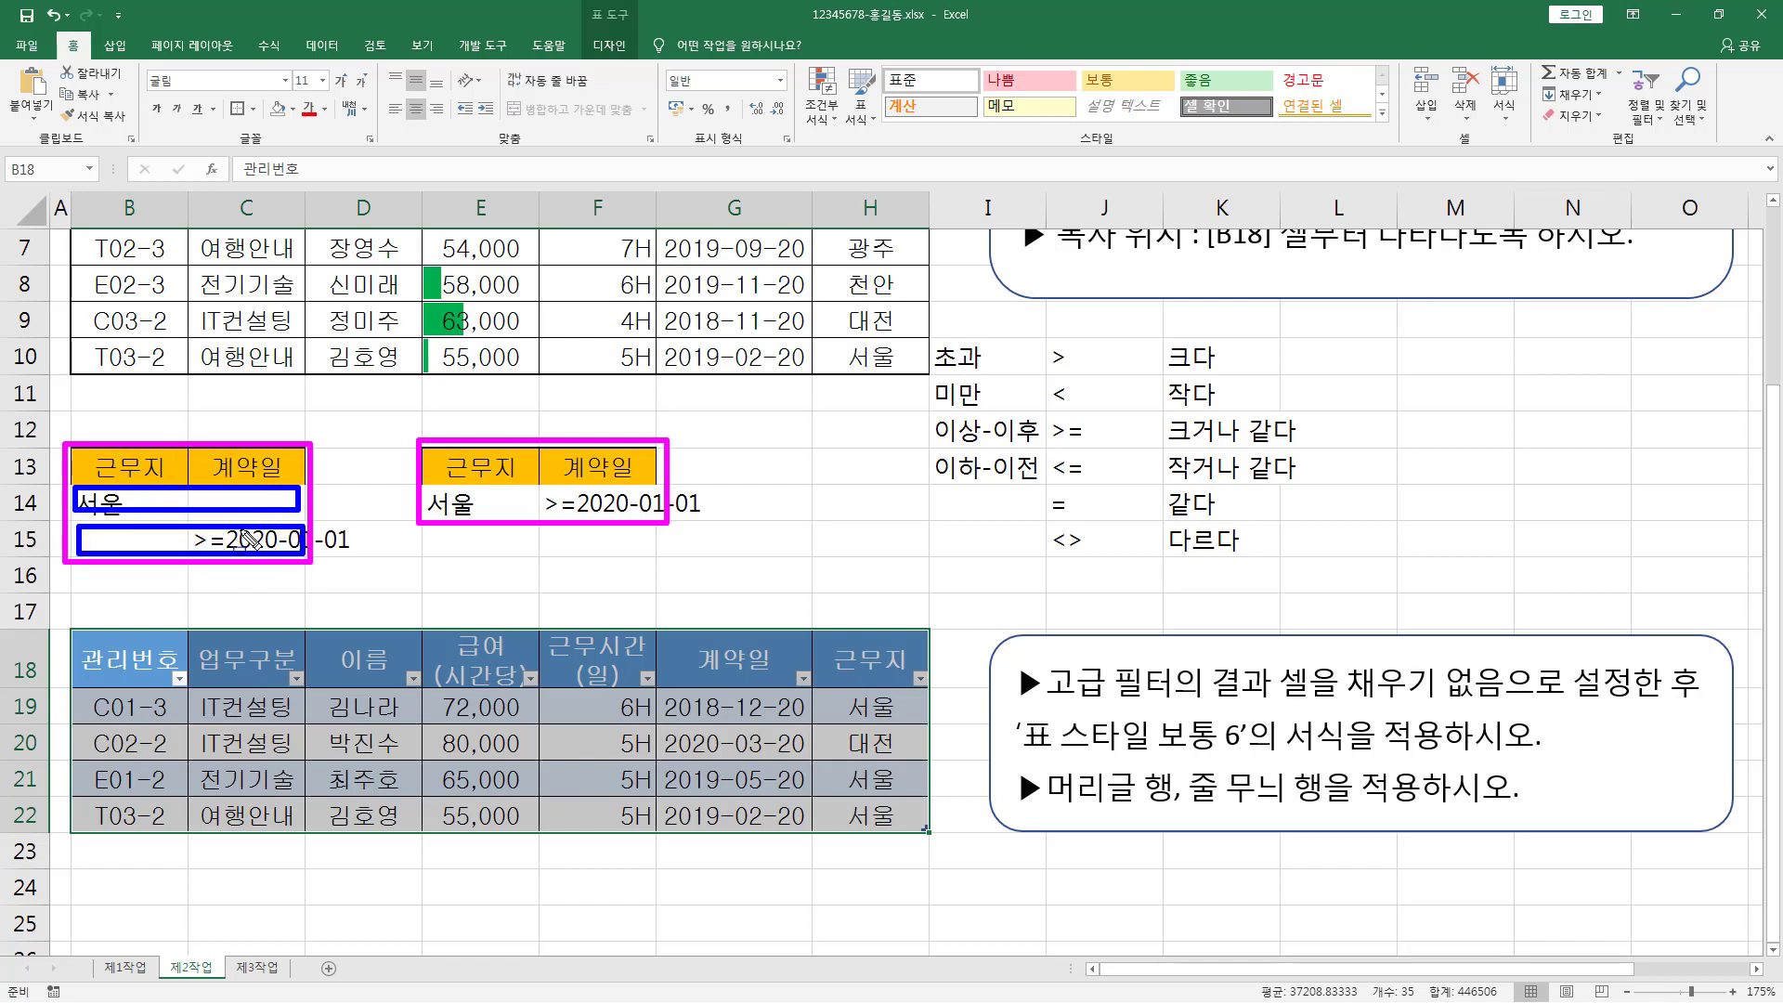
{"action": "mouse_move", "coordinate": [426, 485]}
{"action": "left_mouse_down"}
{"action": "mouse_move", "coordinate": [453, 511]}
{"action": "mouse_move", "coordinate": [673, 530]}
{"action": "left_mouse_up"}
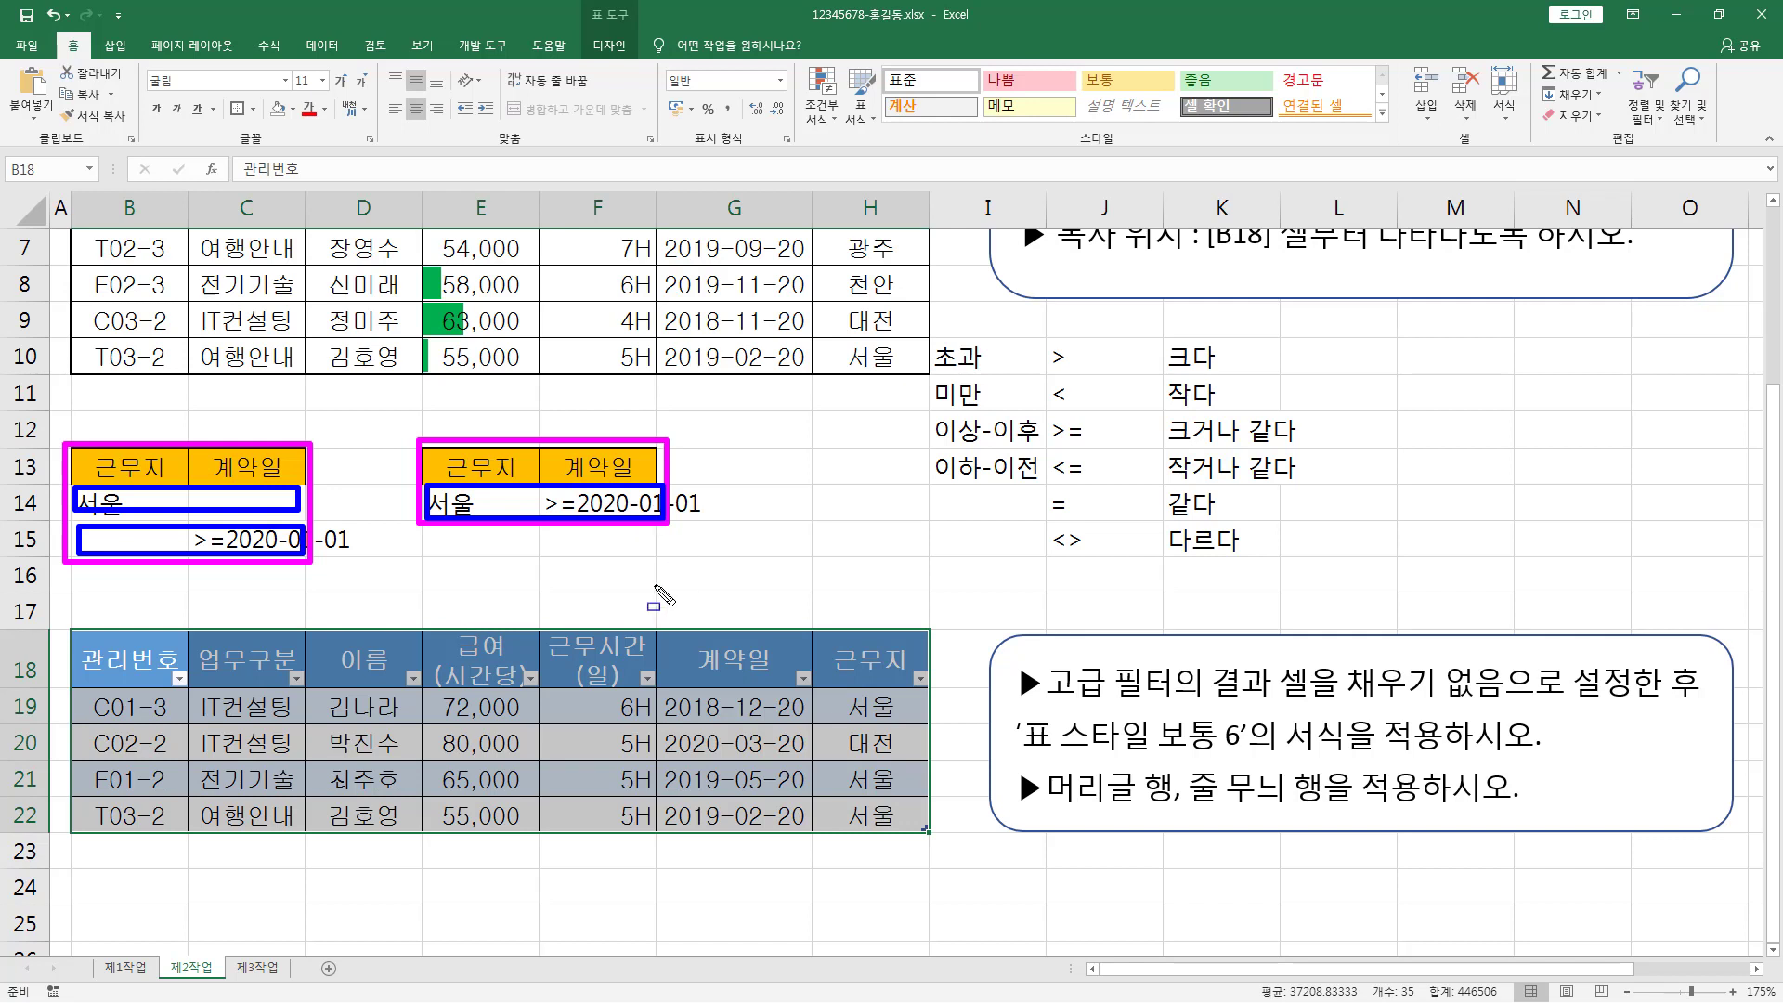
{"action": "mouse_move", "coordinate": [925, 407]}
{"action": "left_mouse_down"}
{"action": "mouse_move", "coordinate": [955, 468]}
{"action": "mouse_move", "coordinate": [1172, 492]}
{"action": "left_mouse_up"}
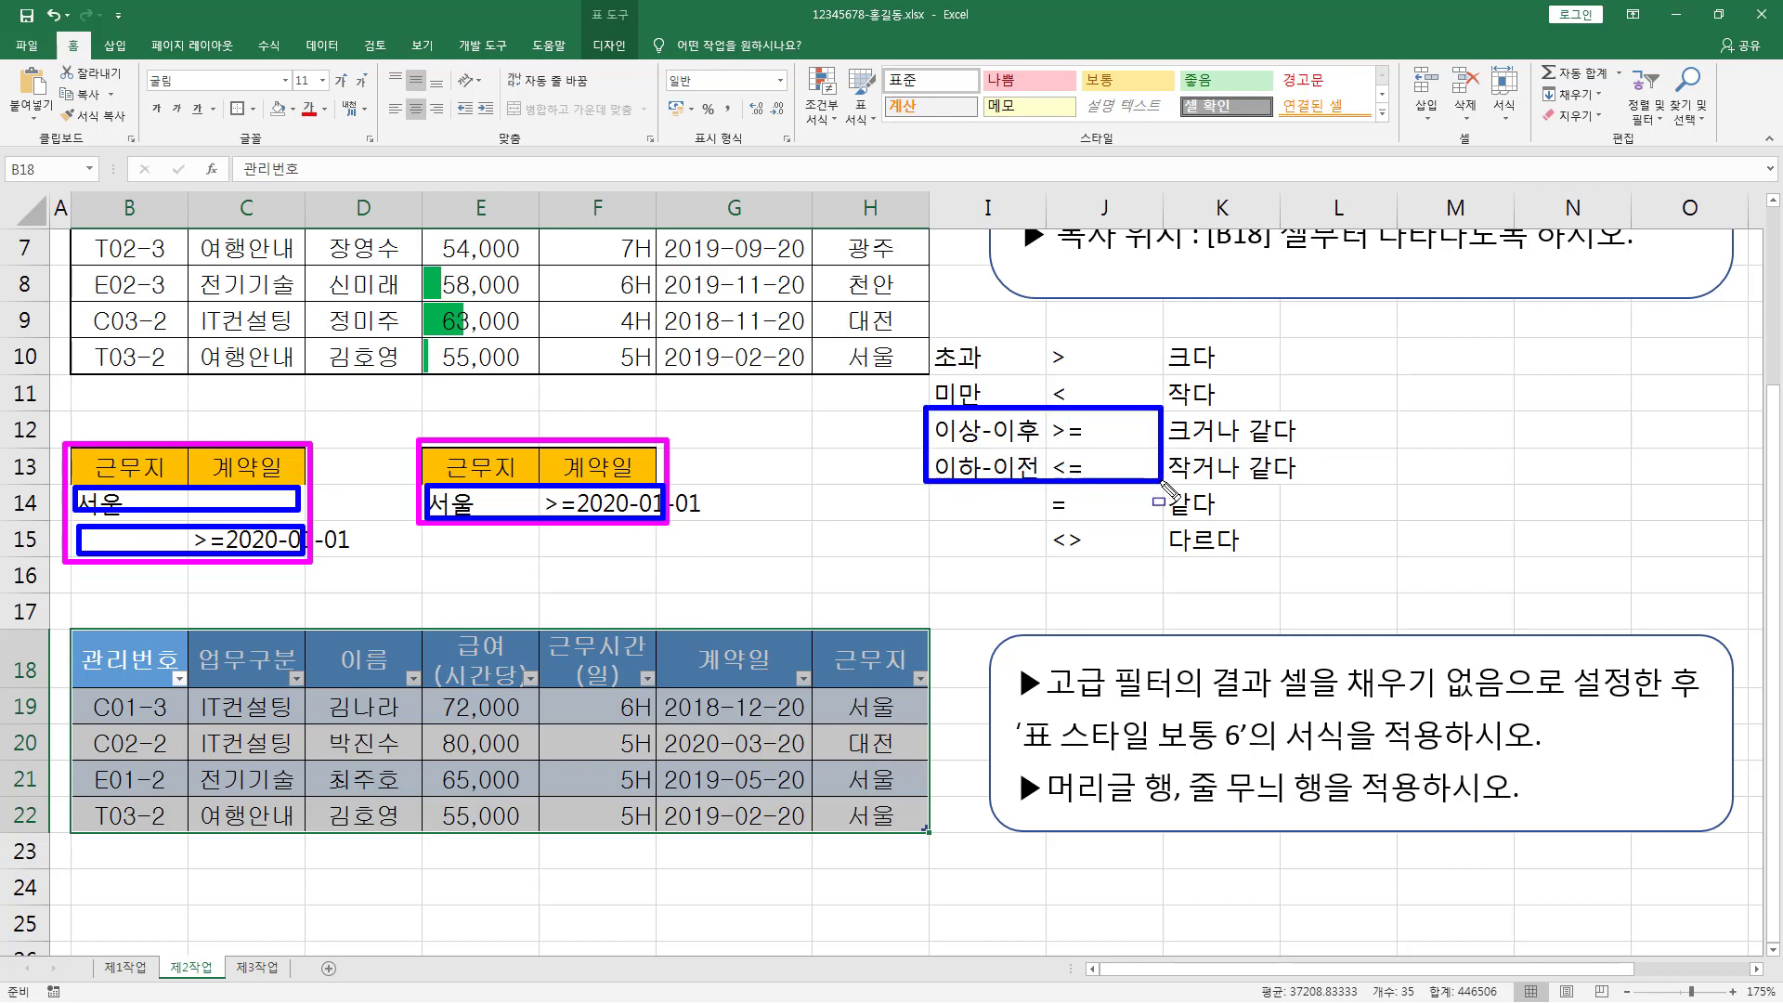